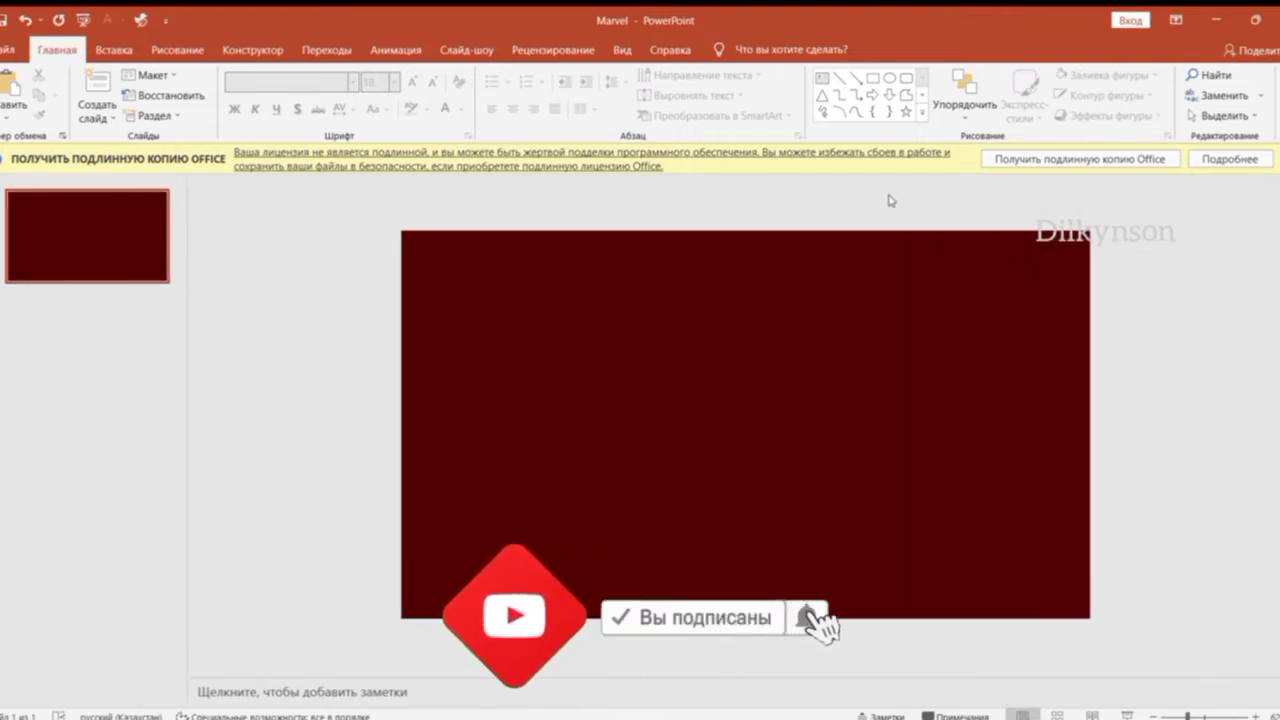
Insert a text box in the middle of the slide reading 'Marvel'.
click(822, 78)
click(661, 343)
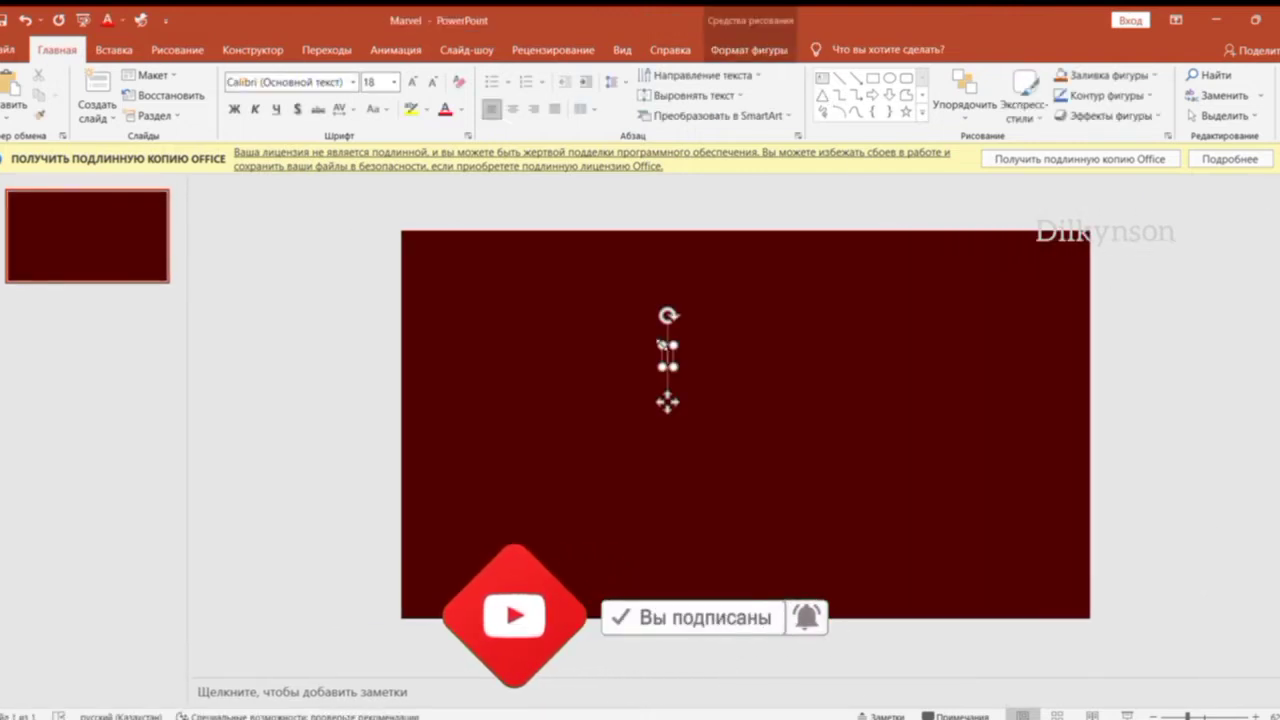
key(alt+shift)
text(Marvel)
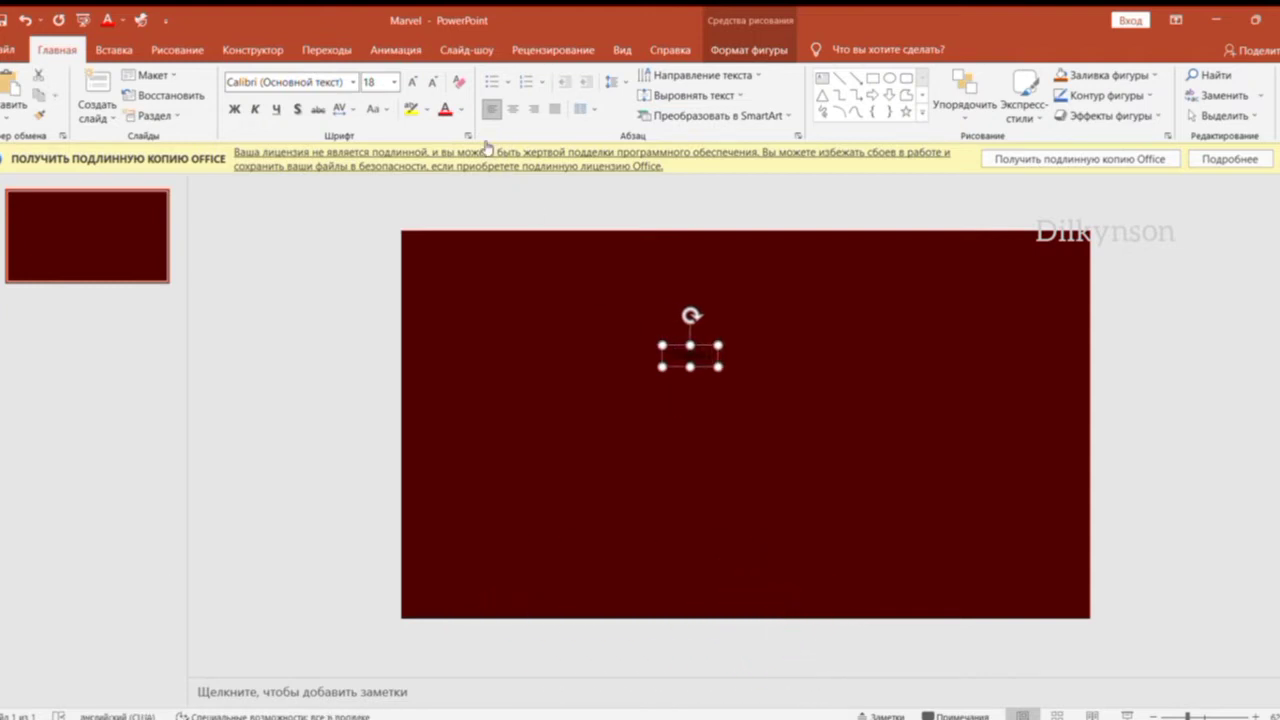
Make MARVEL white, bold Bahnschrift SemiCondensed at size 88, and move it toward the centre.
click(445, 108)
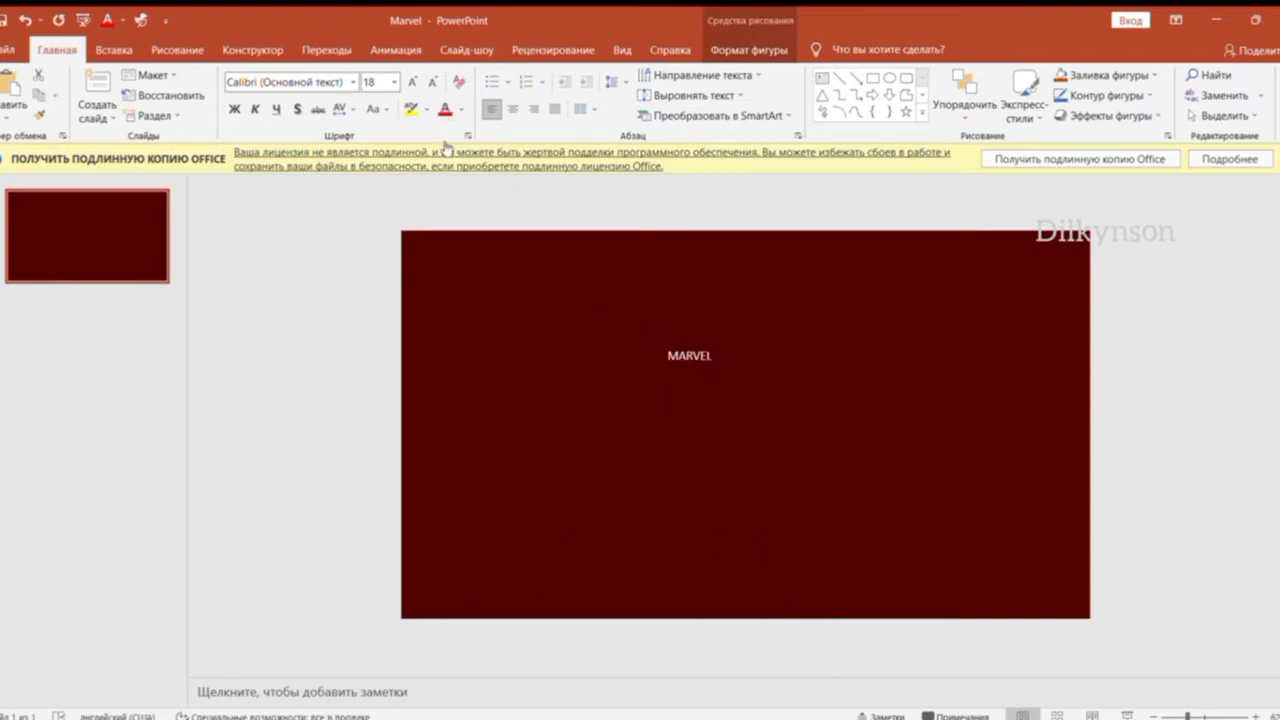
click(353, 82)
click(326, 186)
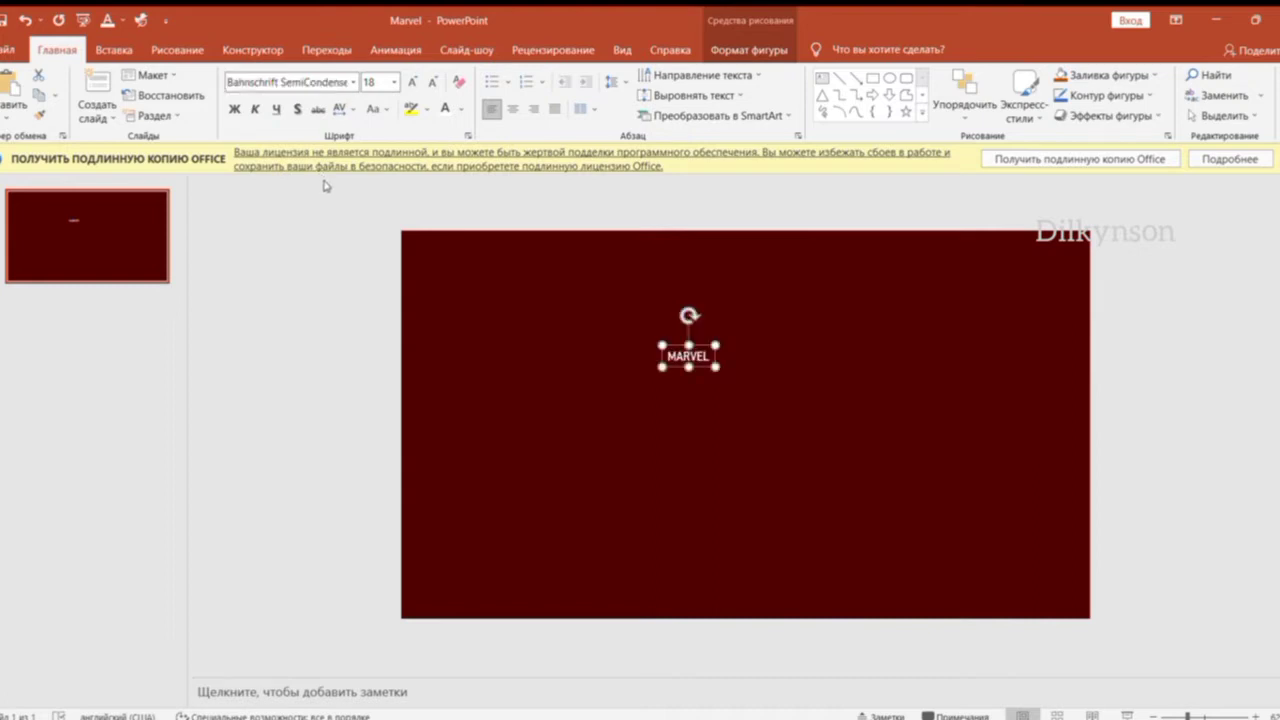
click(234, 108)
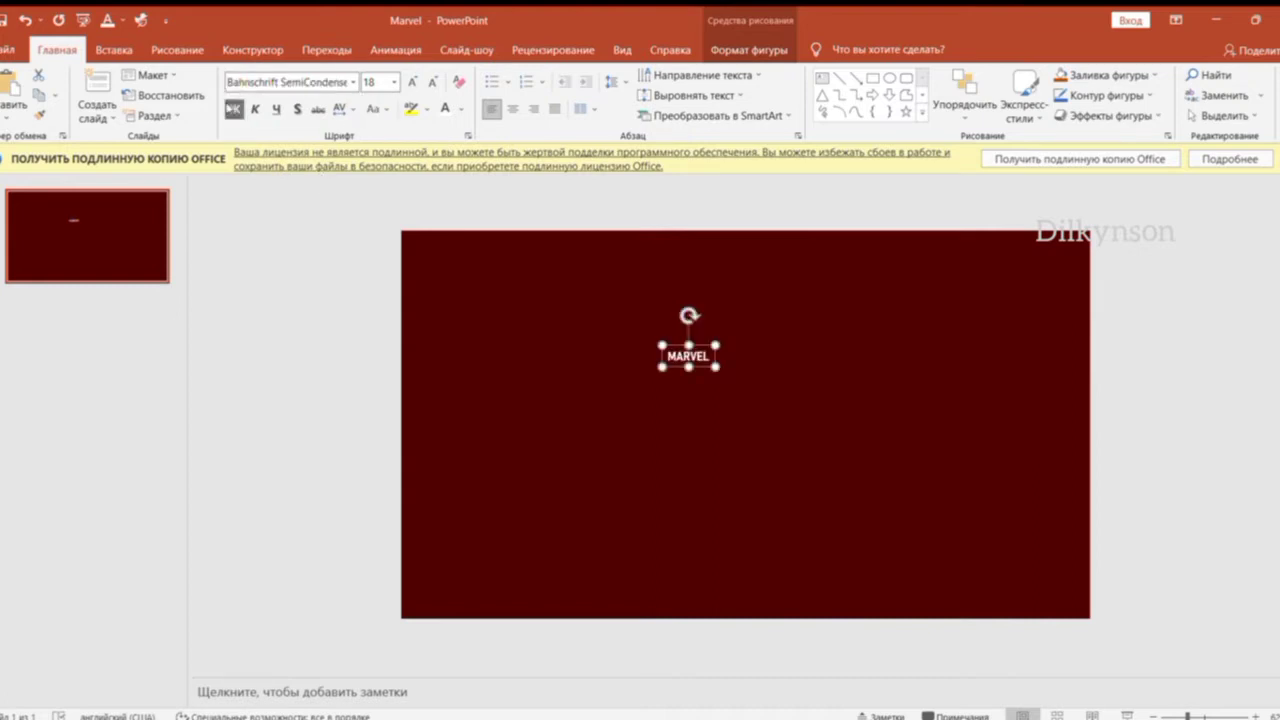
click(369, 81)
text(8)
click(521, 354)
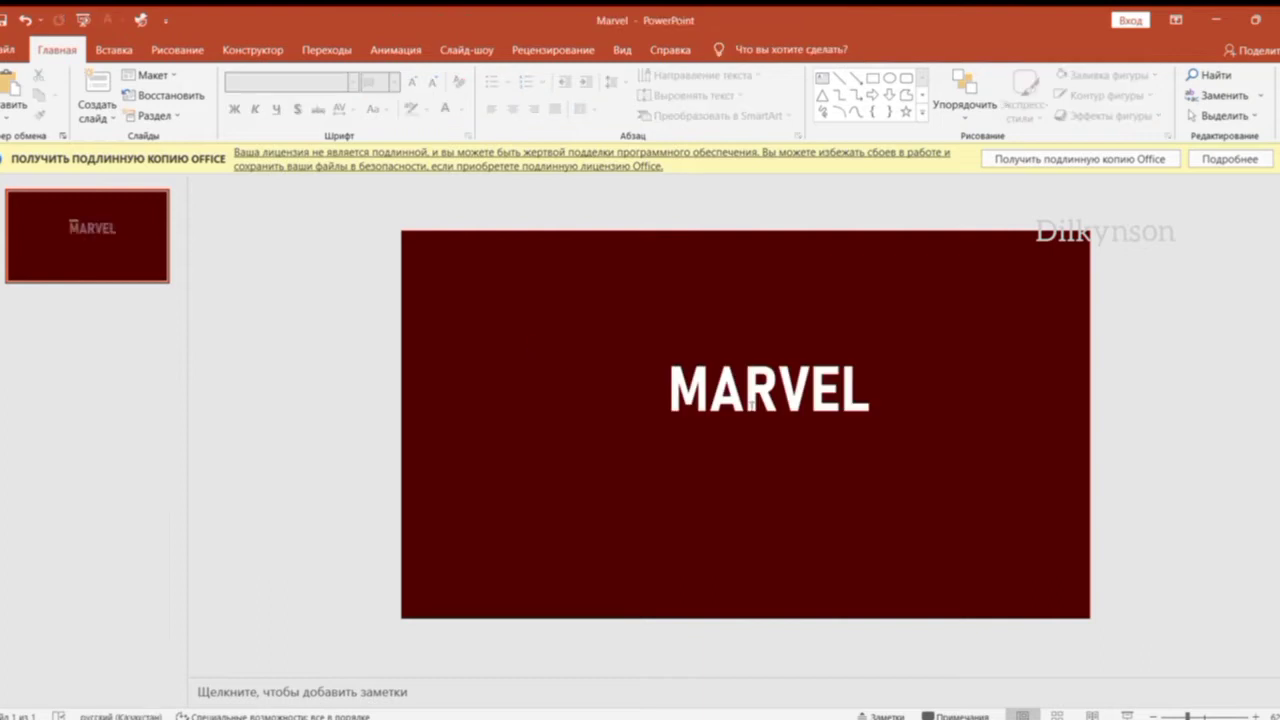
click(800, 395)
mouse_move(806, 346)
mouse_down()
mouse_move(783, 360)
mouse_move(677, 364)
mouse_up()
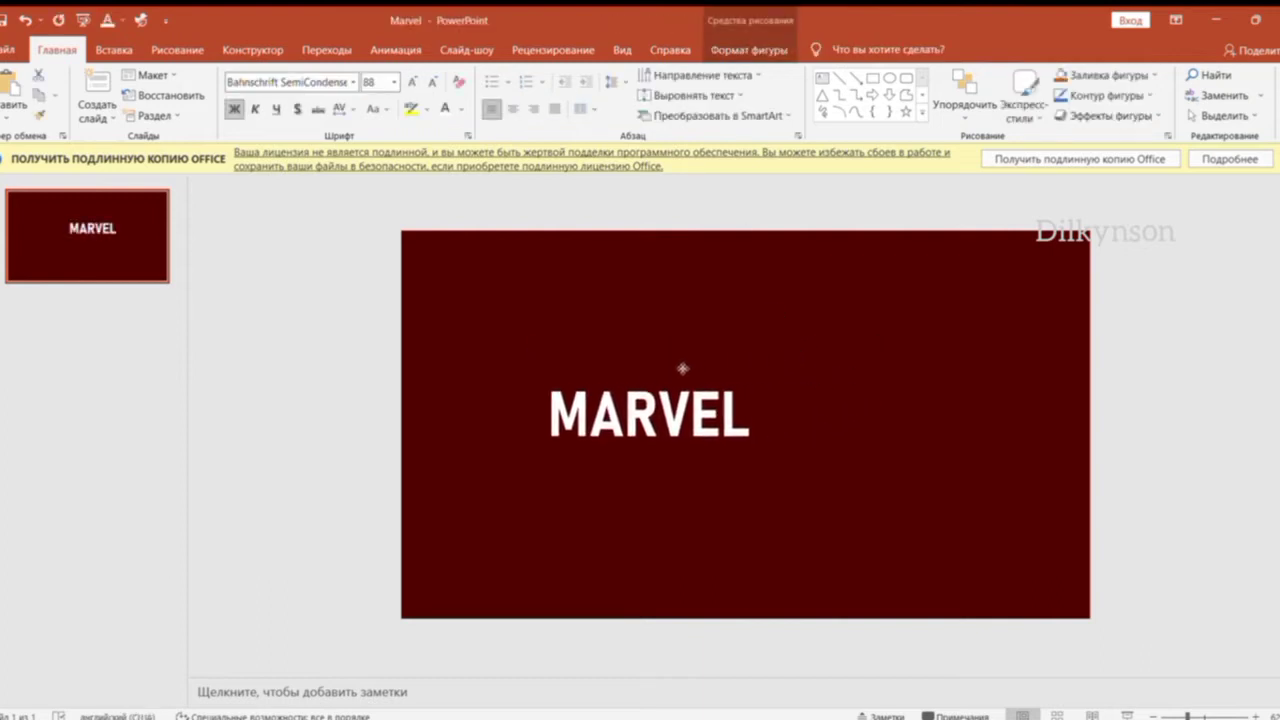
Draw a white-filled rectangle covering the MARVEL word.
click(873, 78)
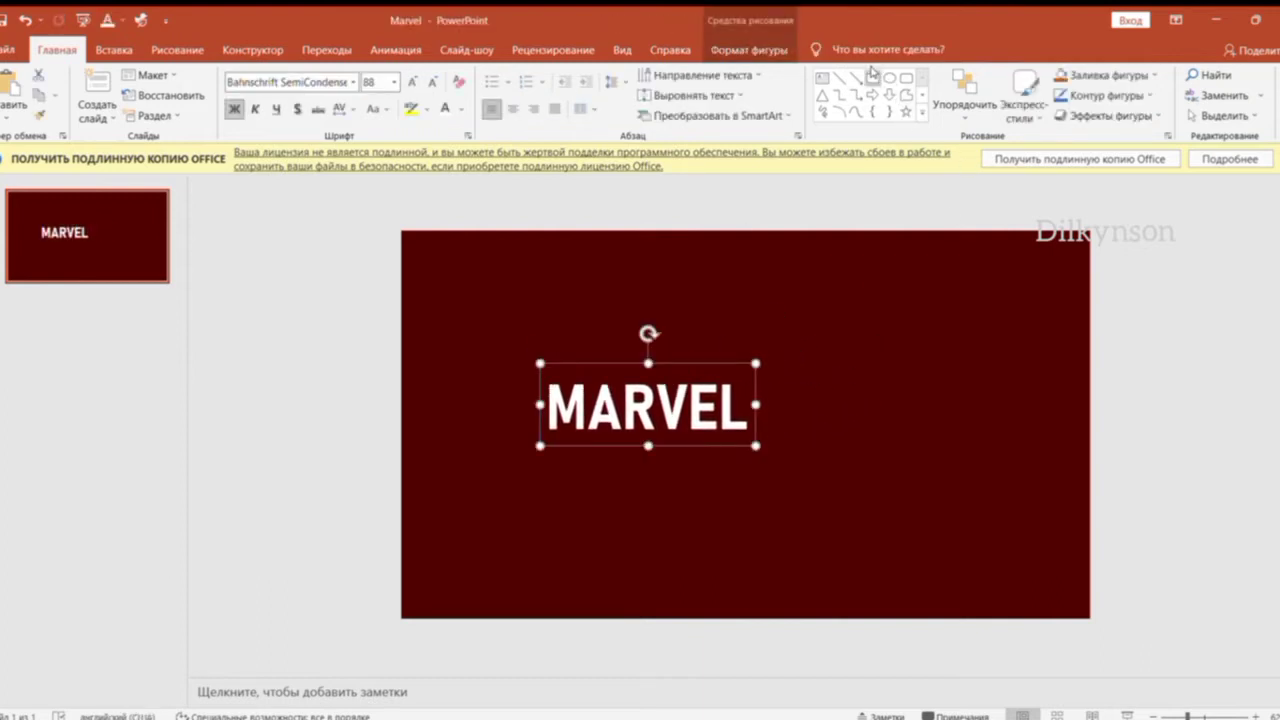
drag(541, 364, 756, 446)
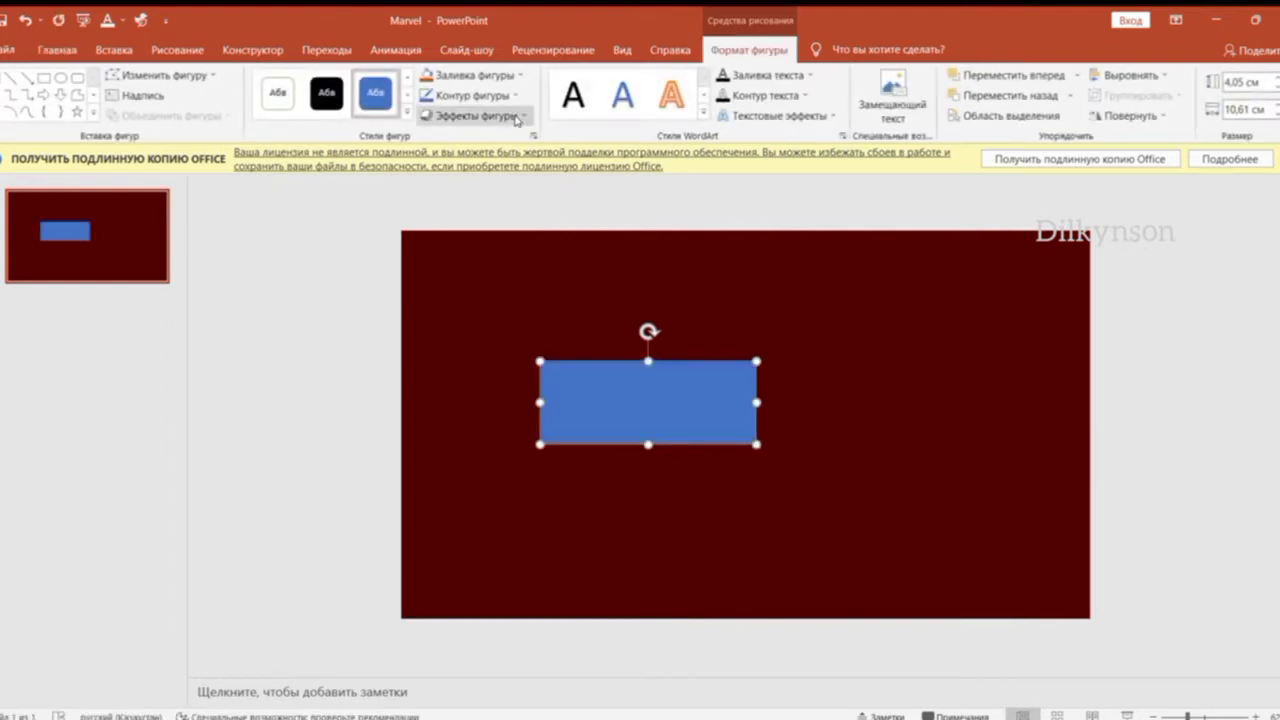
click(470, 75)
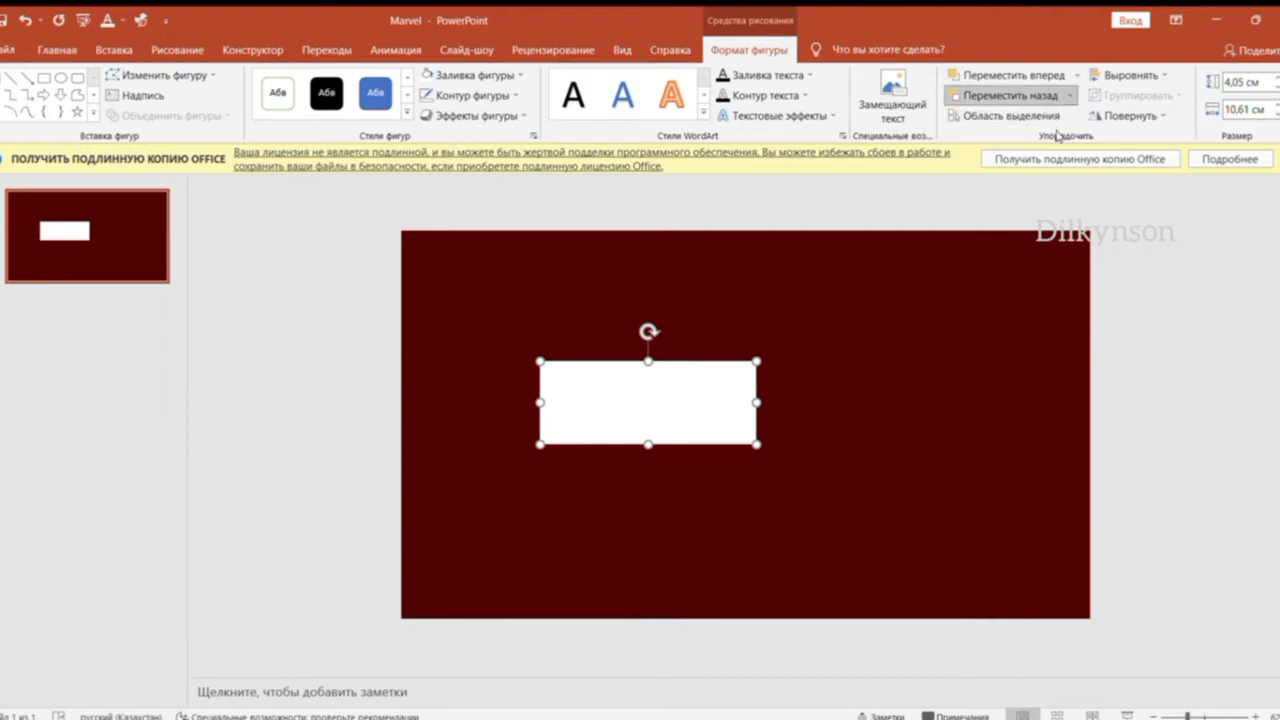
Make the MARVEL lettering on the white rectangle dark red.
click(645, 403)
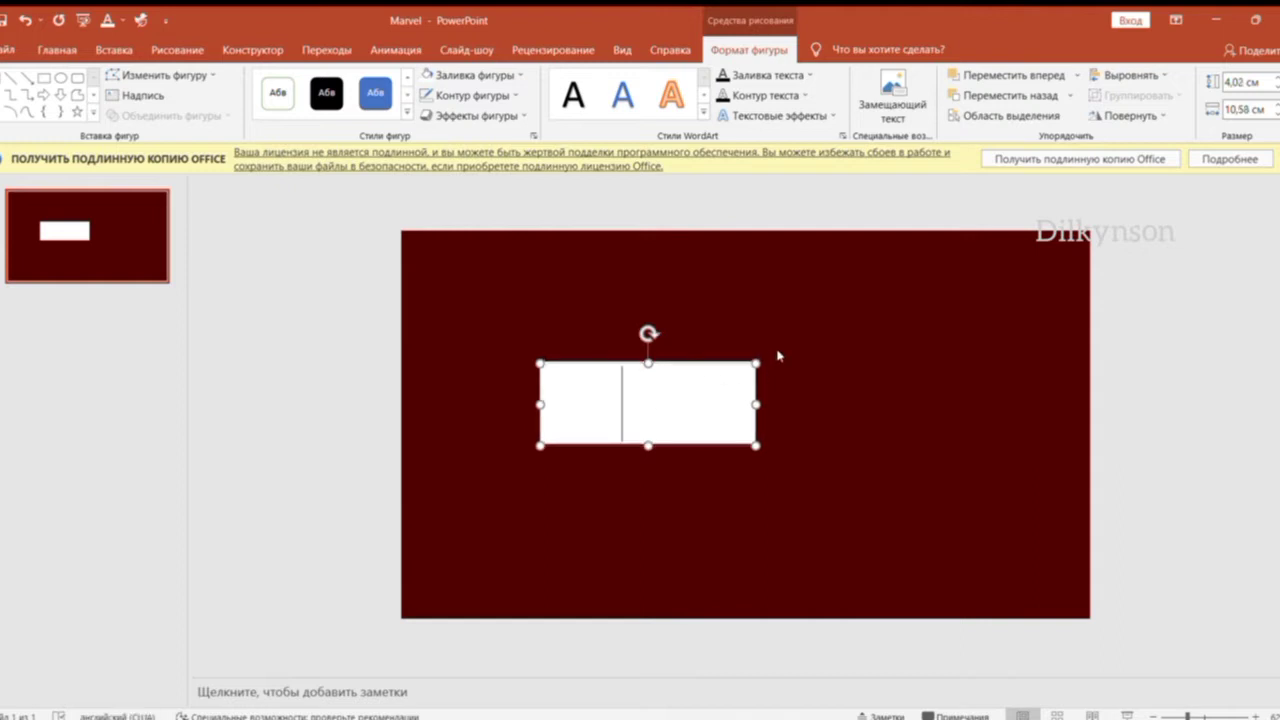
click(57, 50)
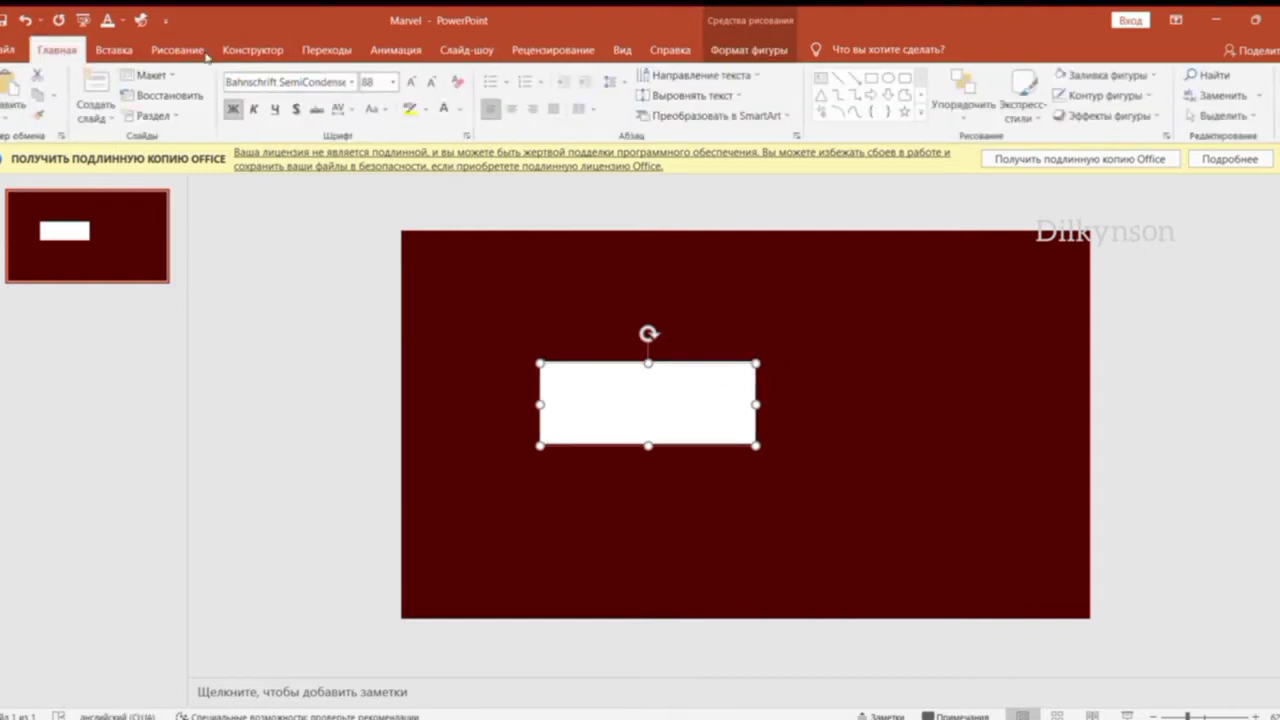
click(444, 108)
click(443, 276)
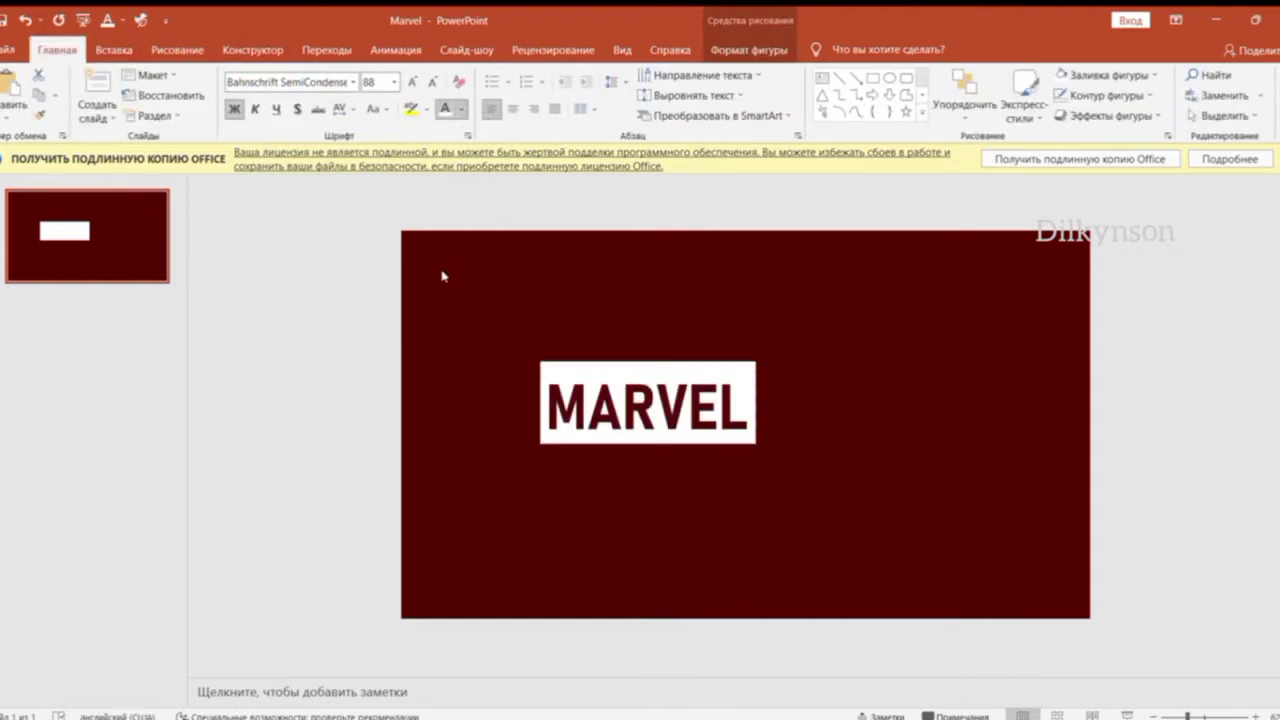
key(ctrl+a)
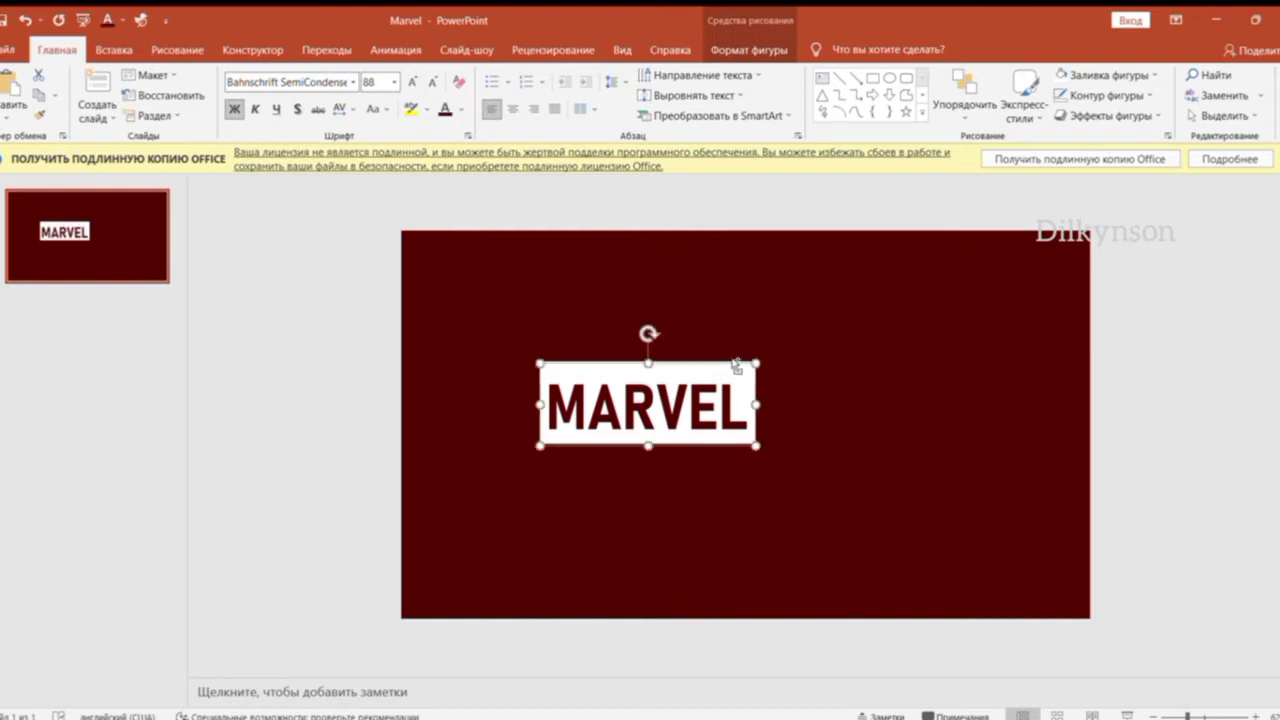
key(Escape)
Arrange MARVEL with its white rectangle, and place a new text box to its right.
drag(504, 298, 822, 494)
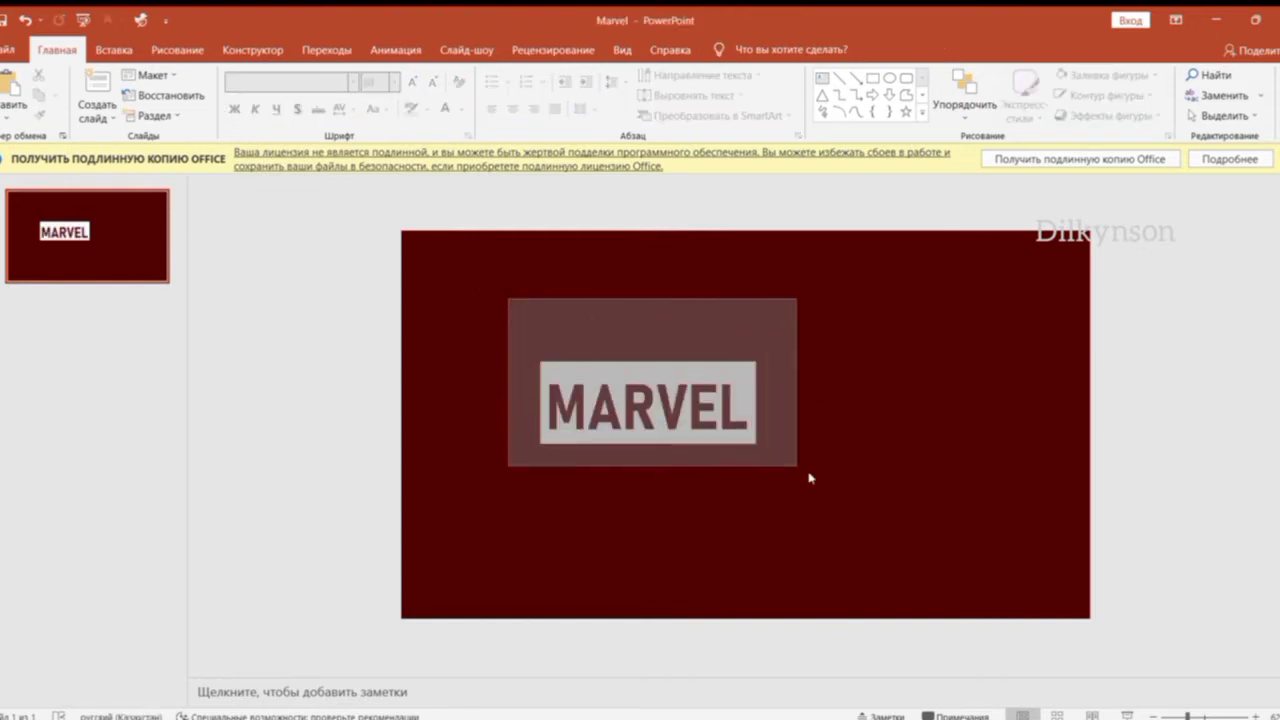
click(750, 52)
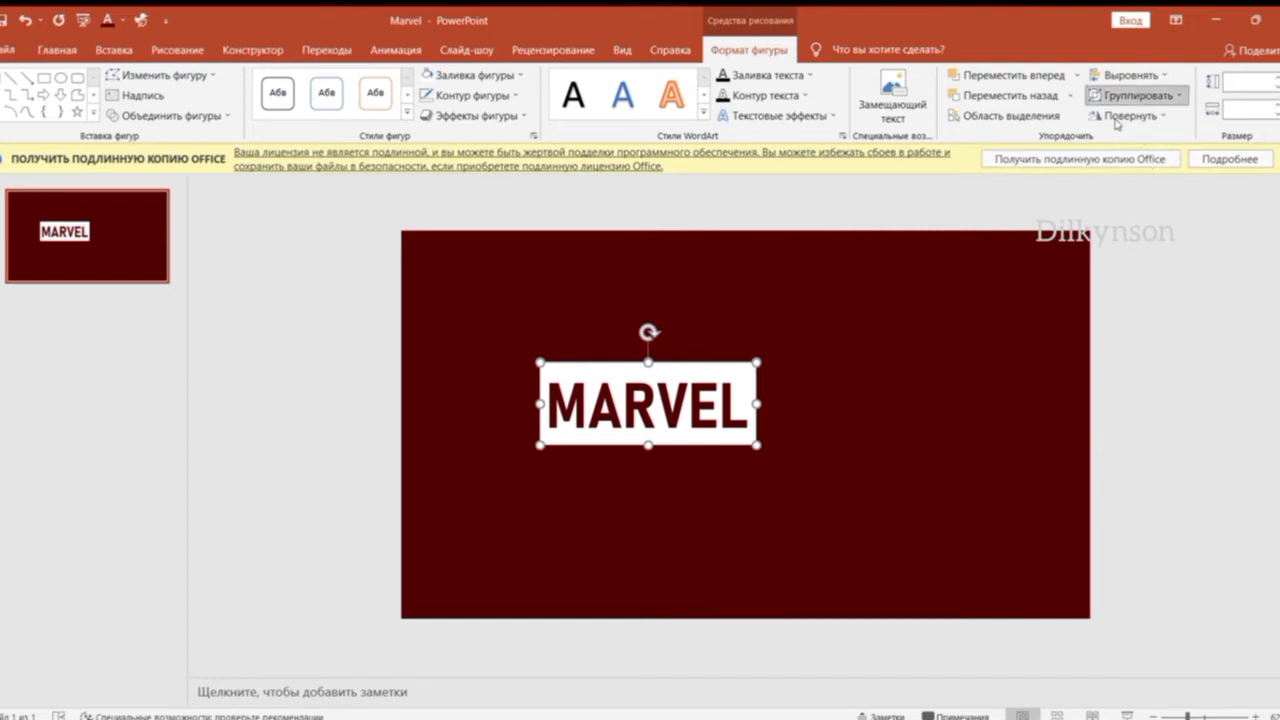
click(1143, 403)
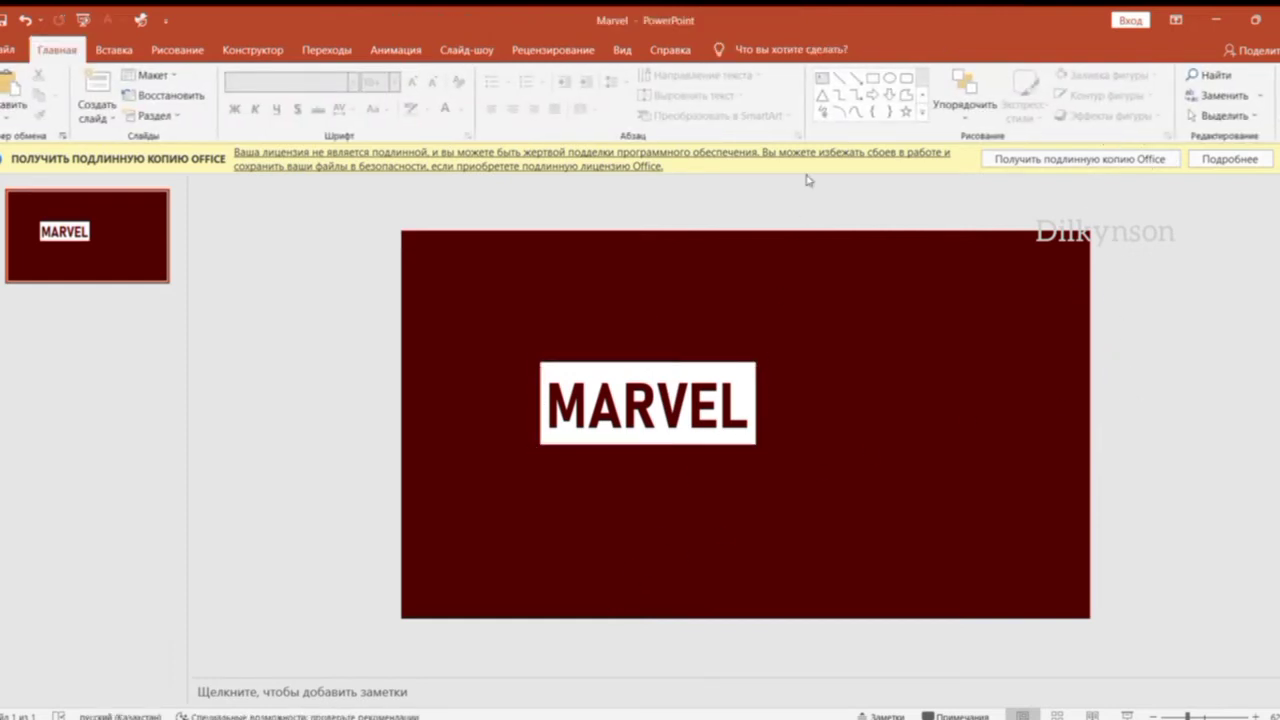
click(820, 79)
click(783, 352)
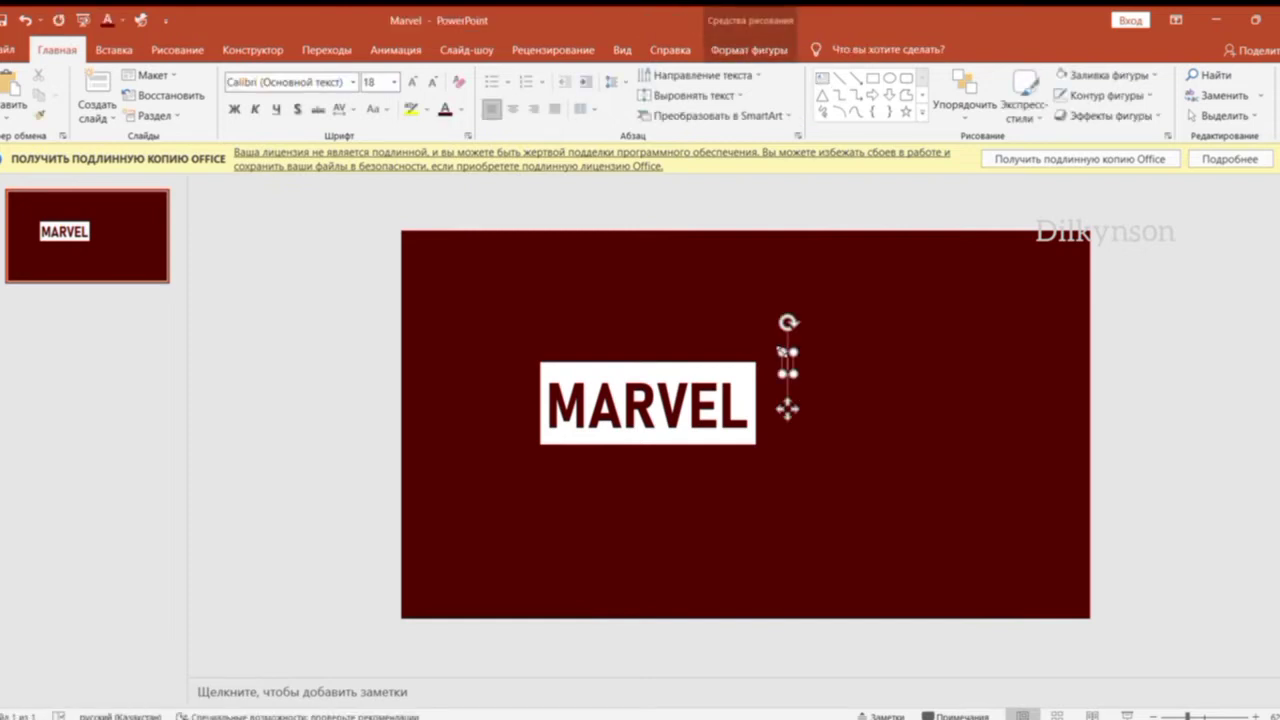
Type STUDIOS in white Bahnschrift SemiCondensed, enlarged to size 90.
text(STUDIOS)
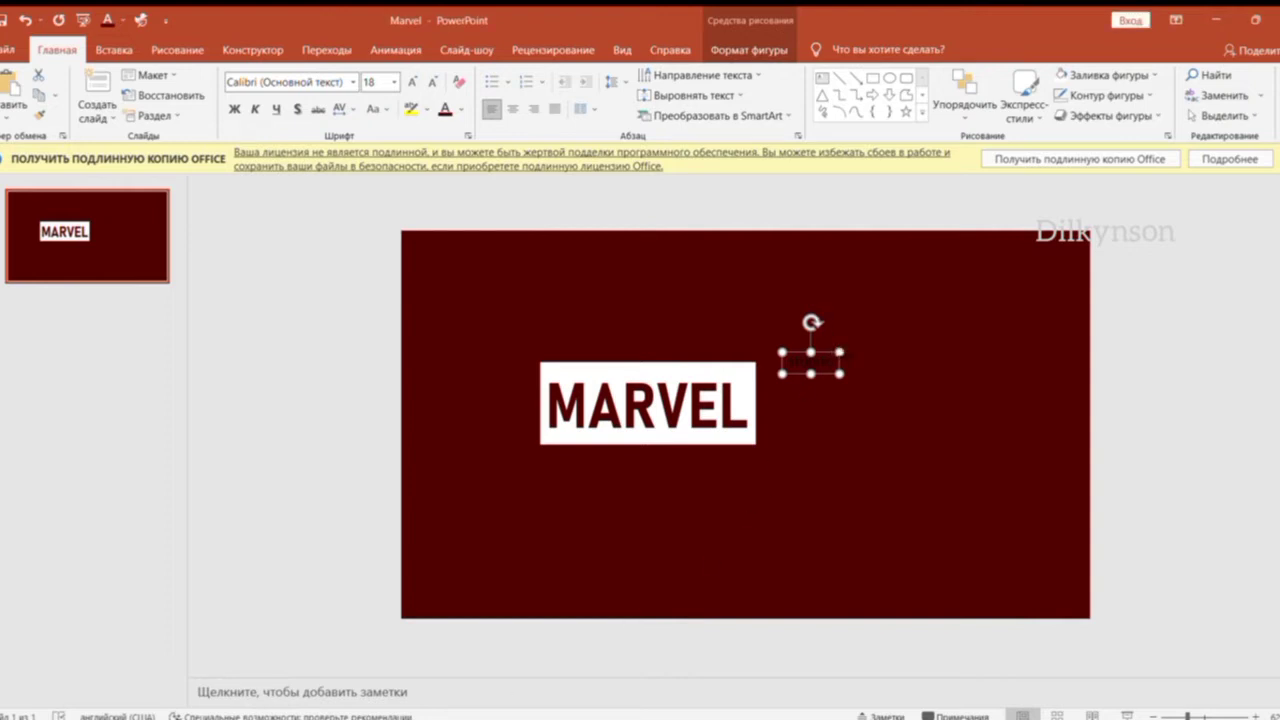
click(445, 109)
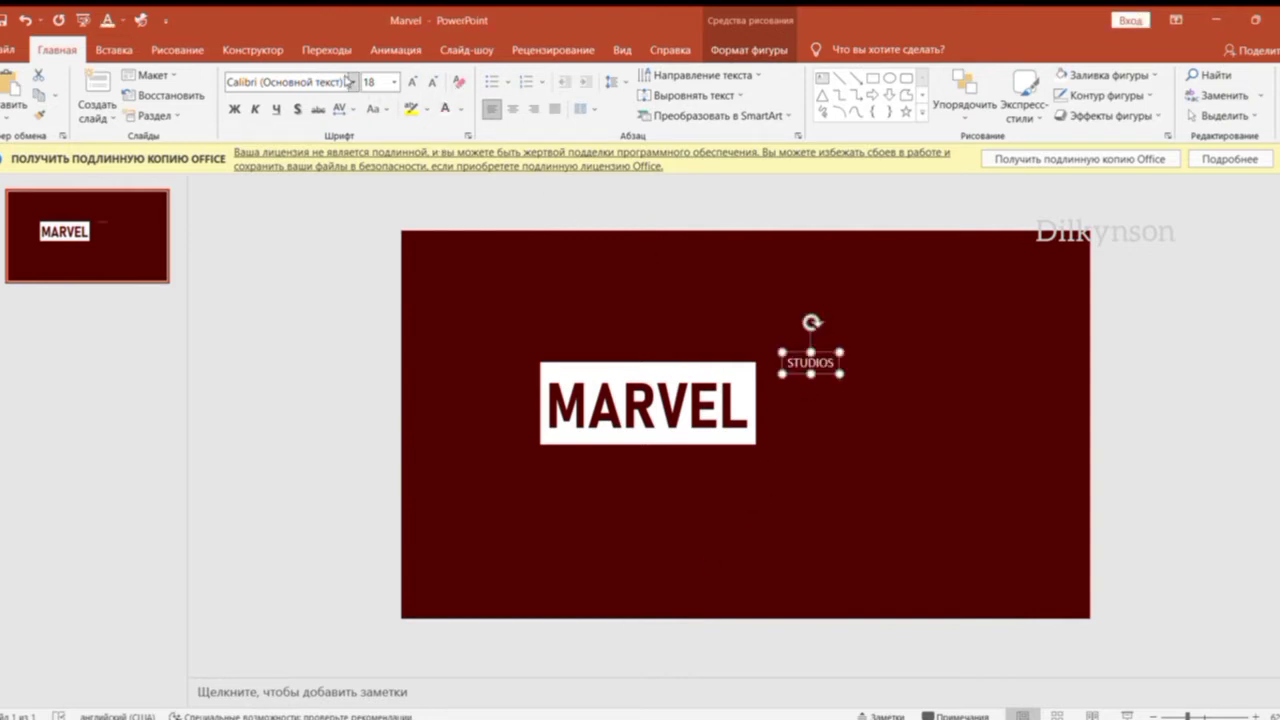
click(340, 82)
text(Bahnschrift SemiCondensed)
key(Return)
click(379, 84)
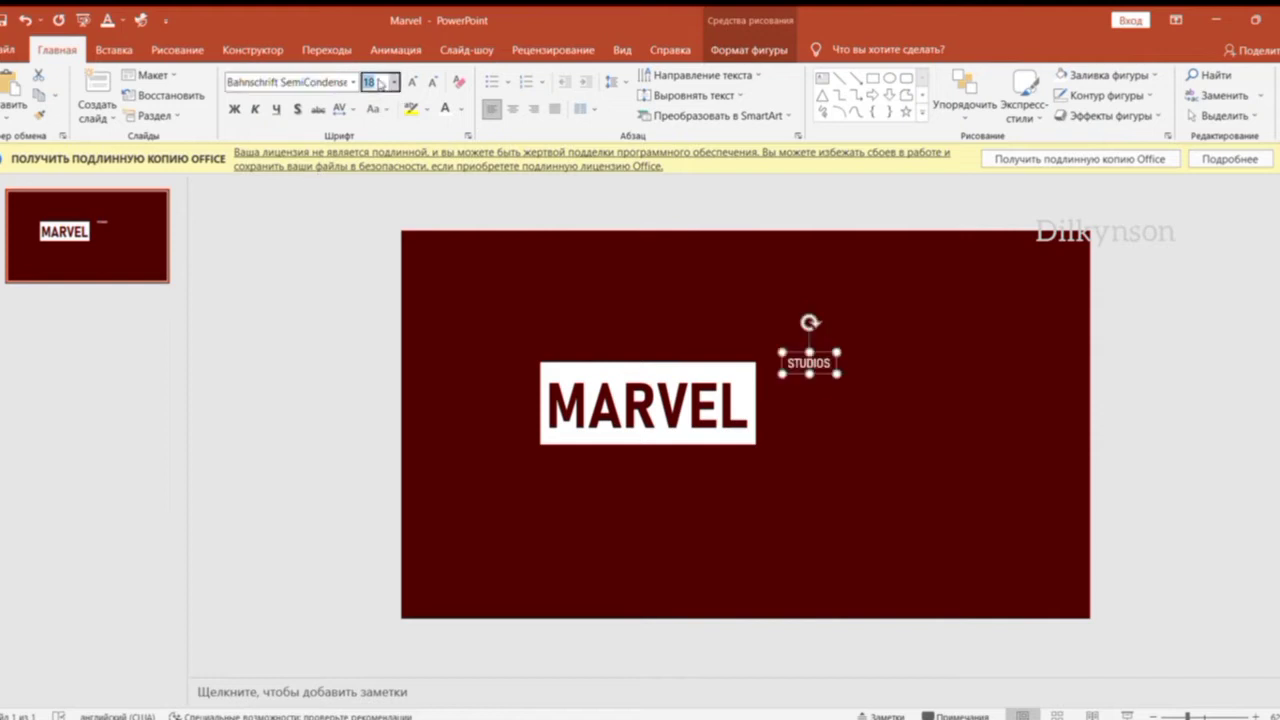
text(90)
key(Return)
Nudge MARVEL slightly and move STUDIOS level with it, right beside it.
click(926, 280)
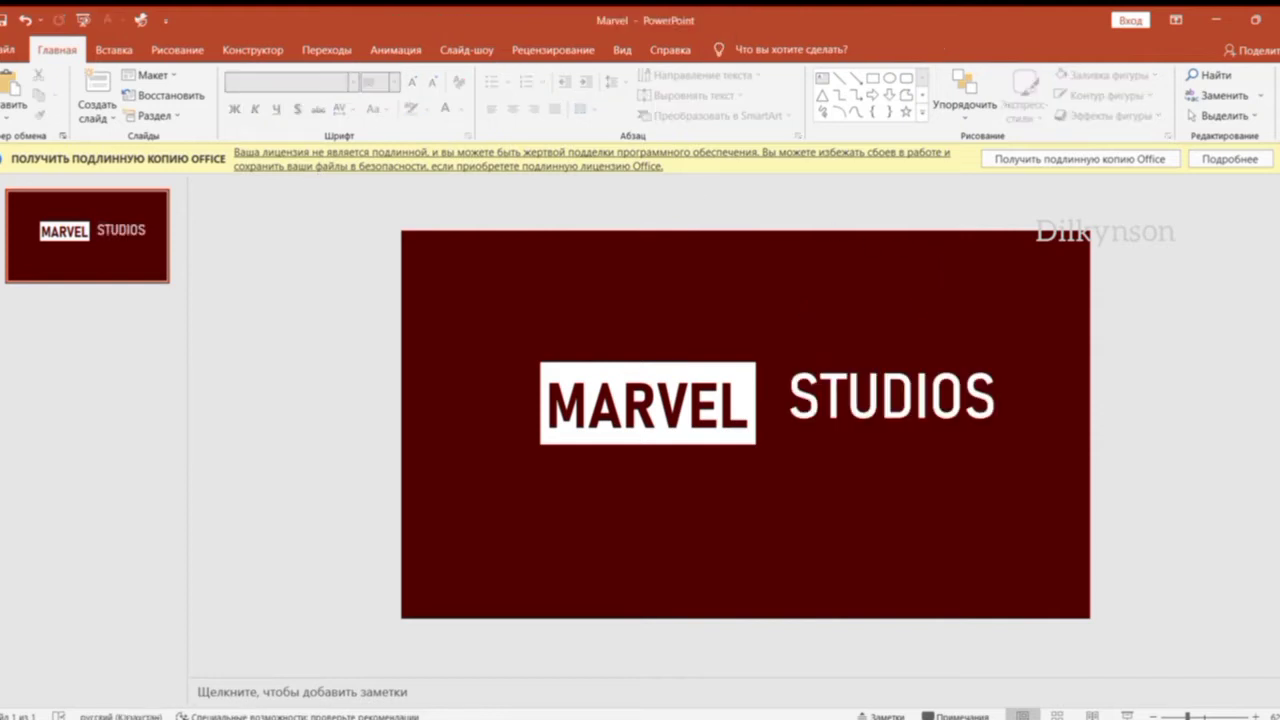
click(708, 397)
drag(708, 358, 690, 379)
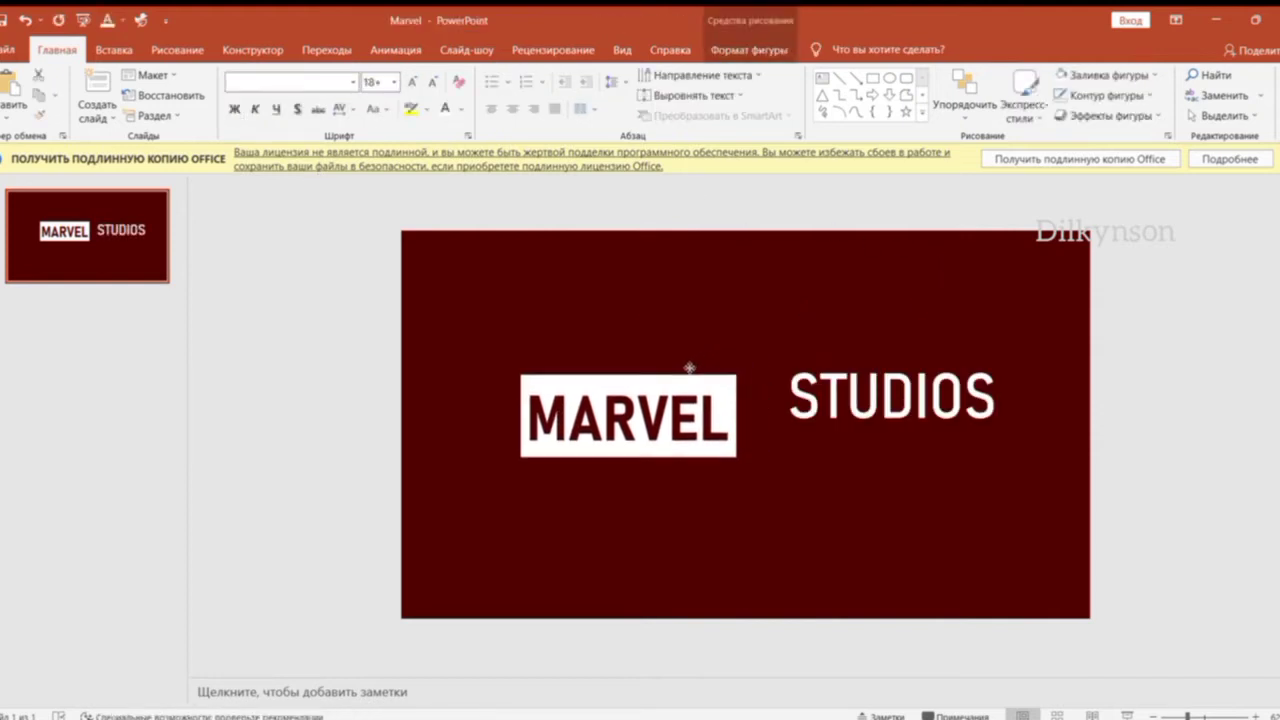
click(690, 379)
click(917, 351)
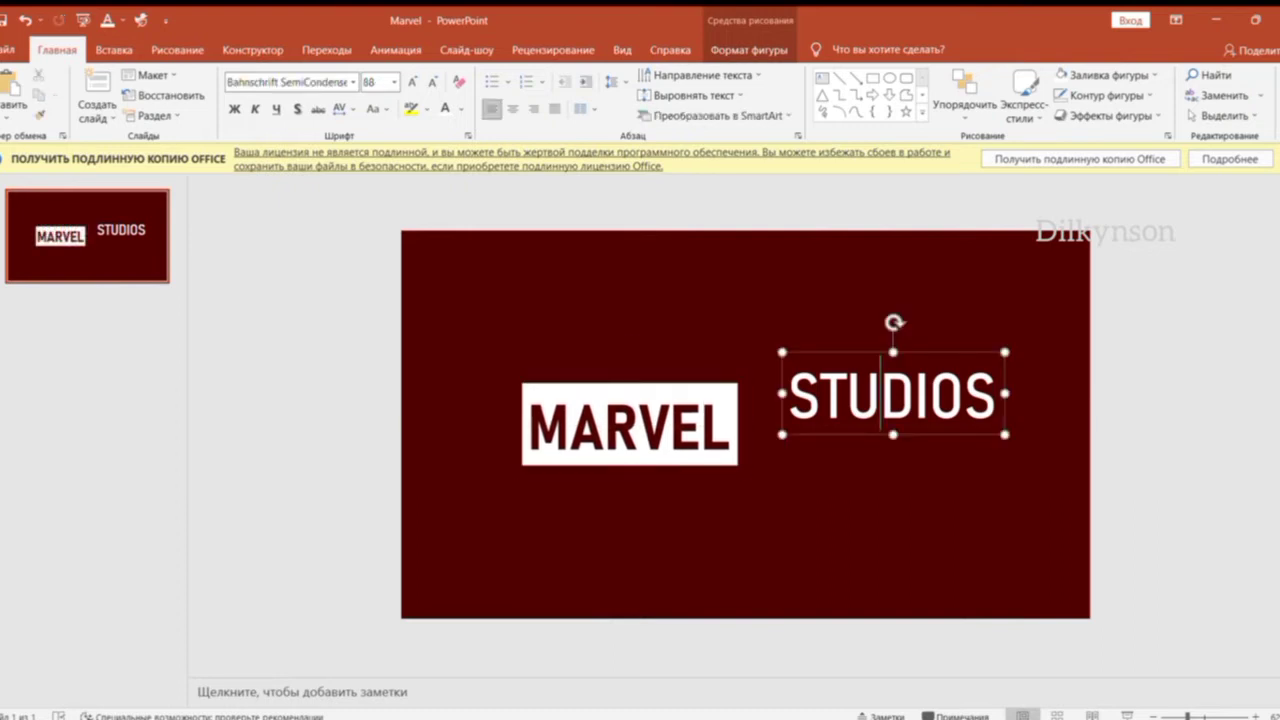
drag(917, 351, 892, 384)
click(1103, 387)
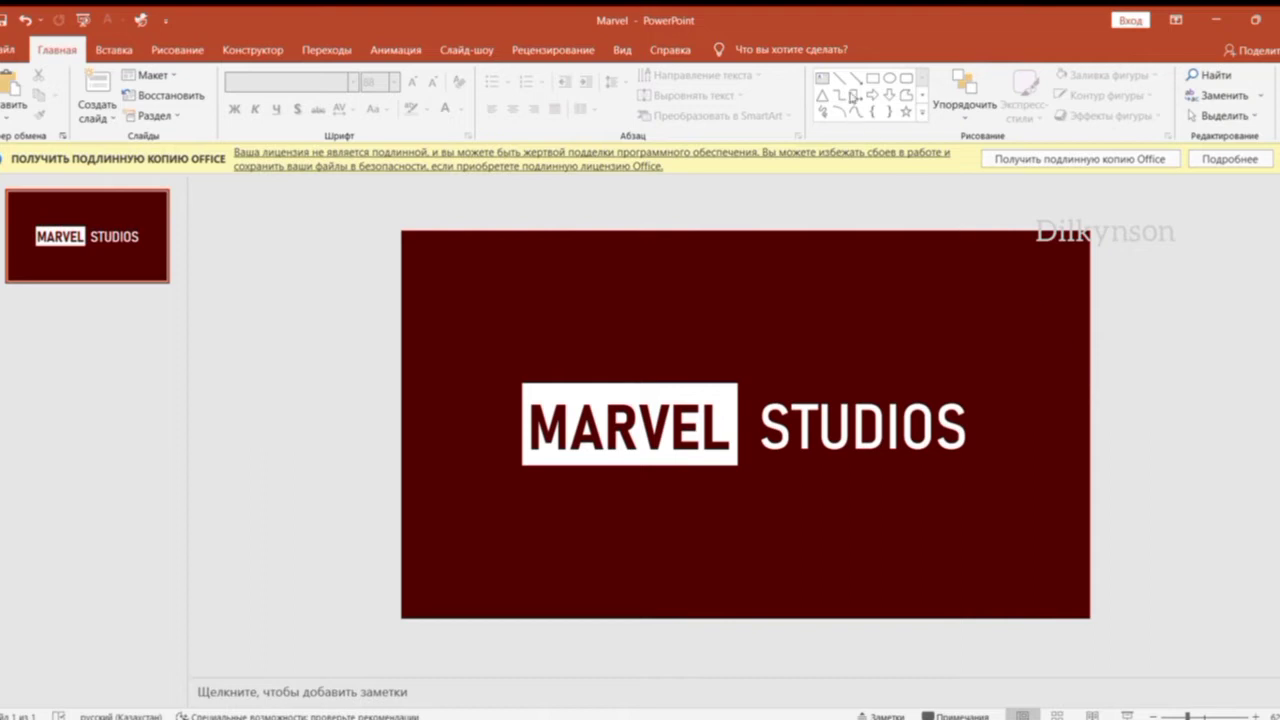
Draw a horizontal line across STUDIOS above the word and copy it below.
click(839, 78)
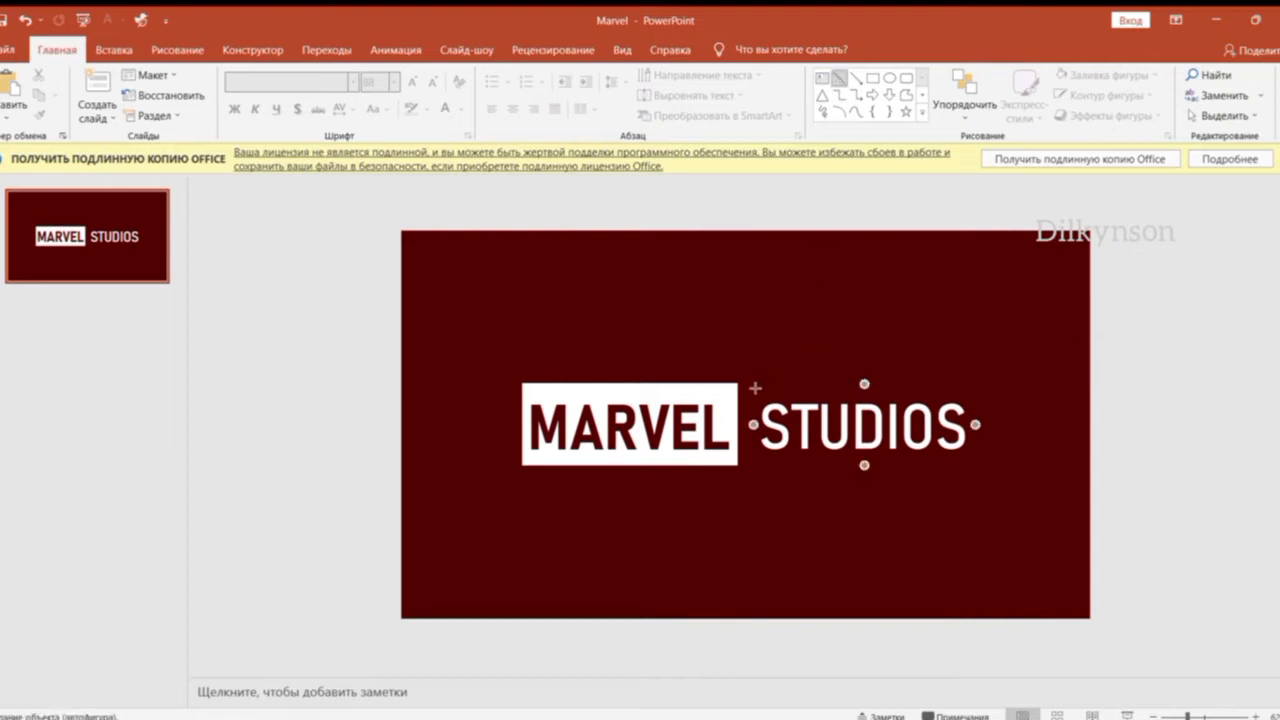
drag(755, 387, 827, 384)
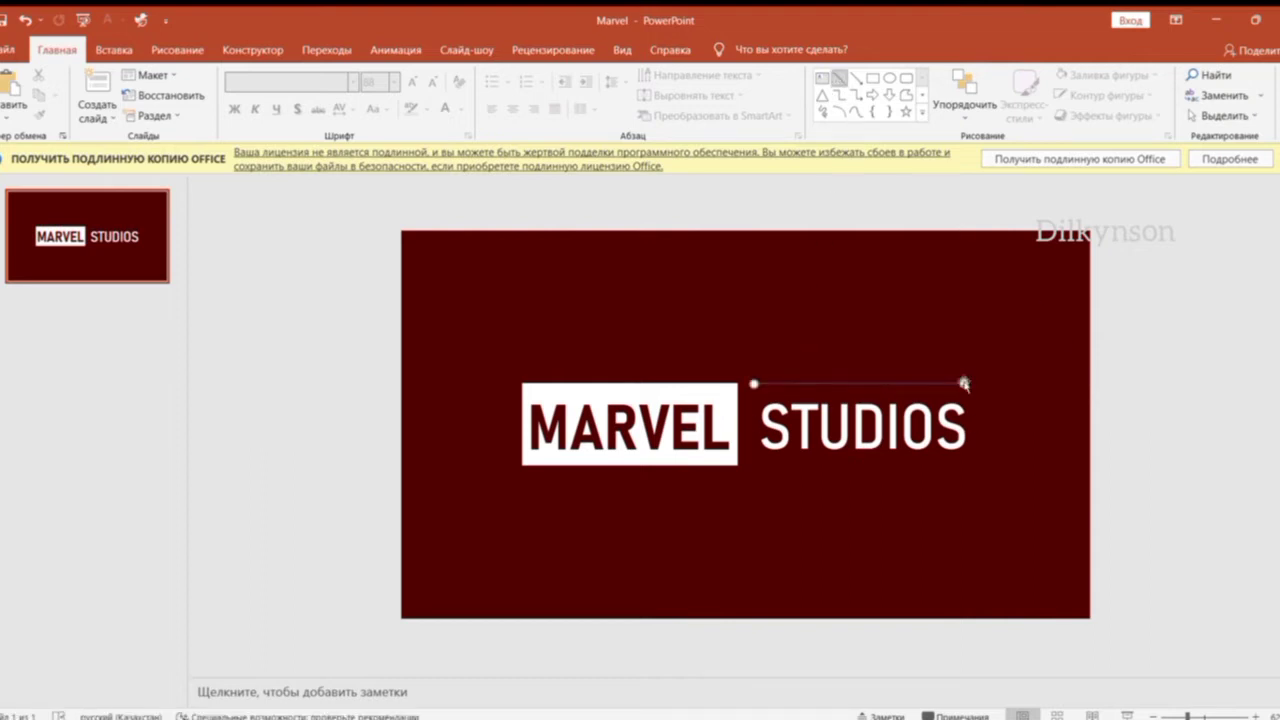
drag(968, 383, 964, 383)
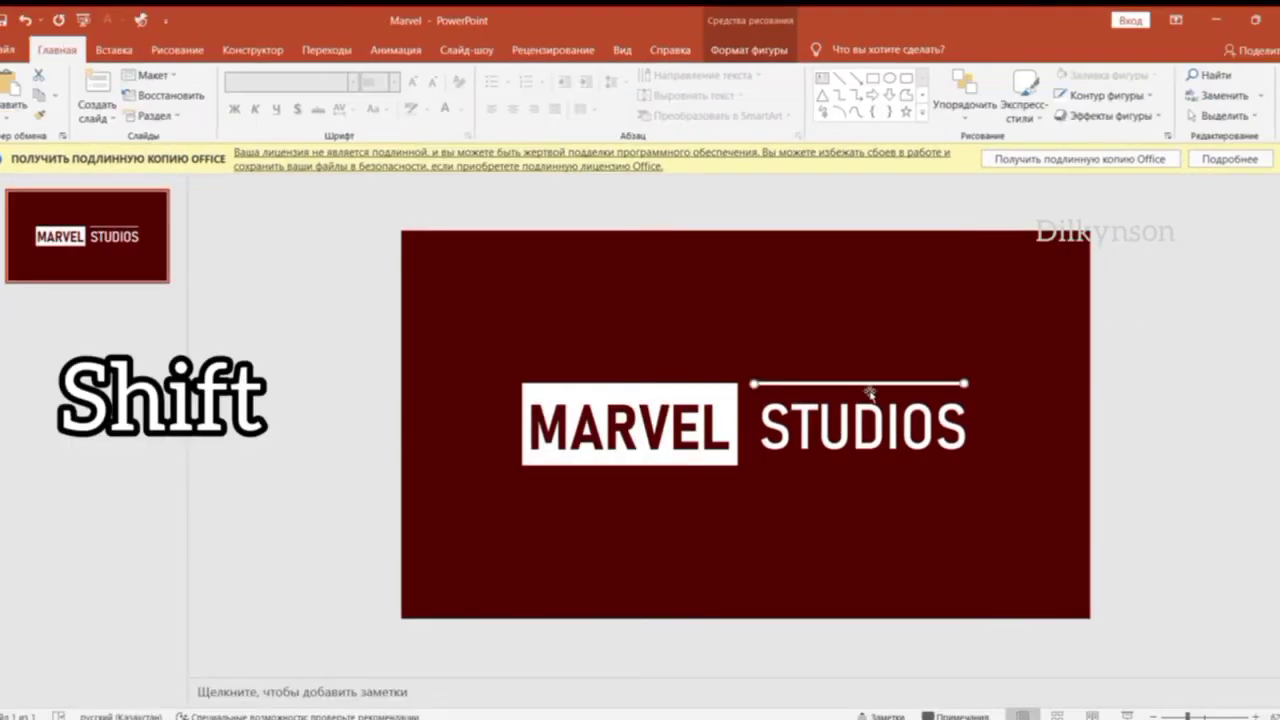
drag(885, 384, 884, 465)
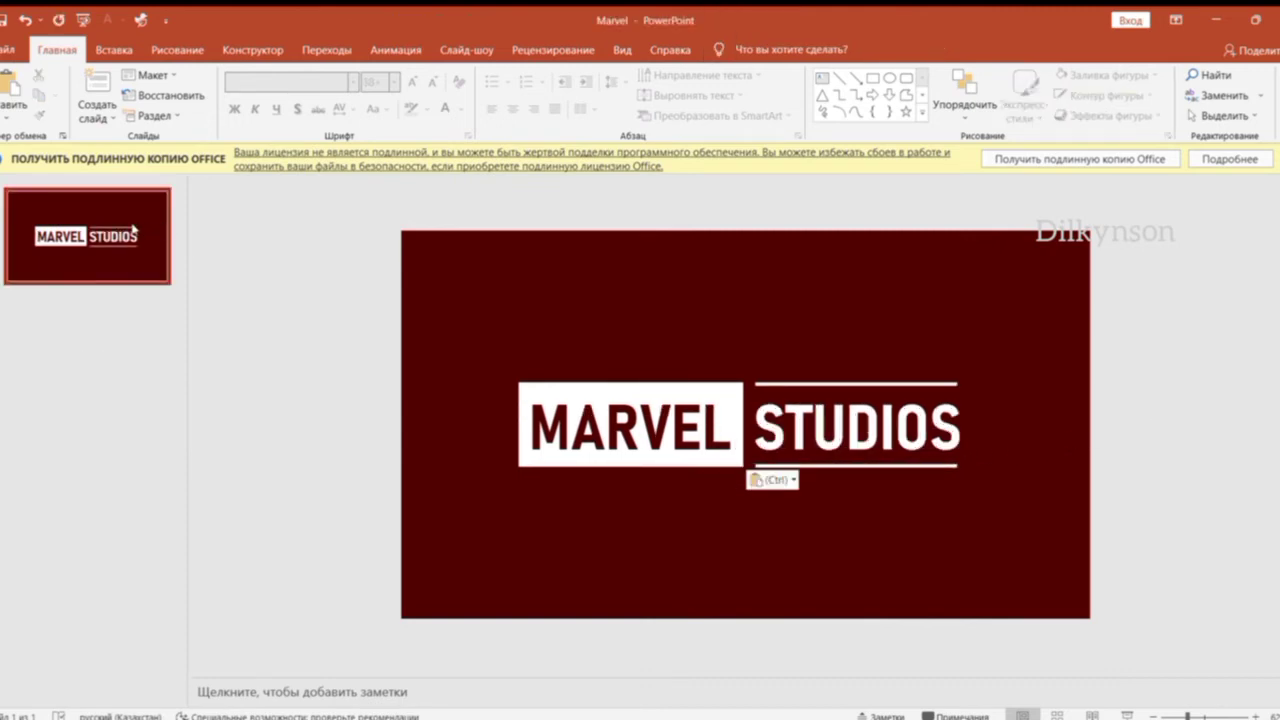
Move the top line down and the bottom line up against STUDIOS, then select both.
click(111, 222)
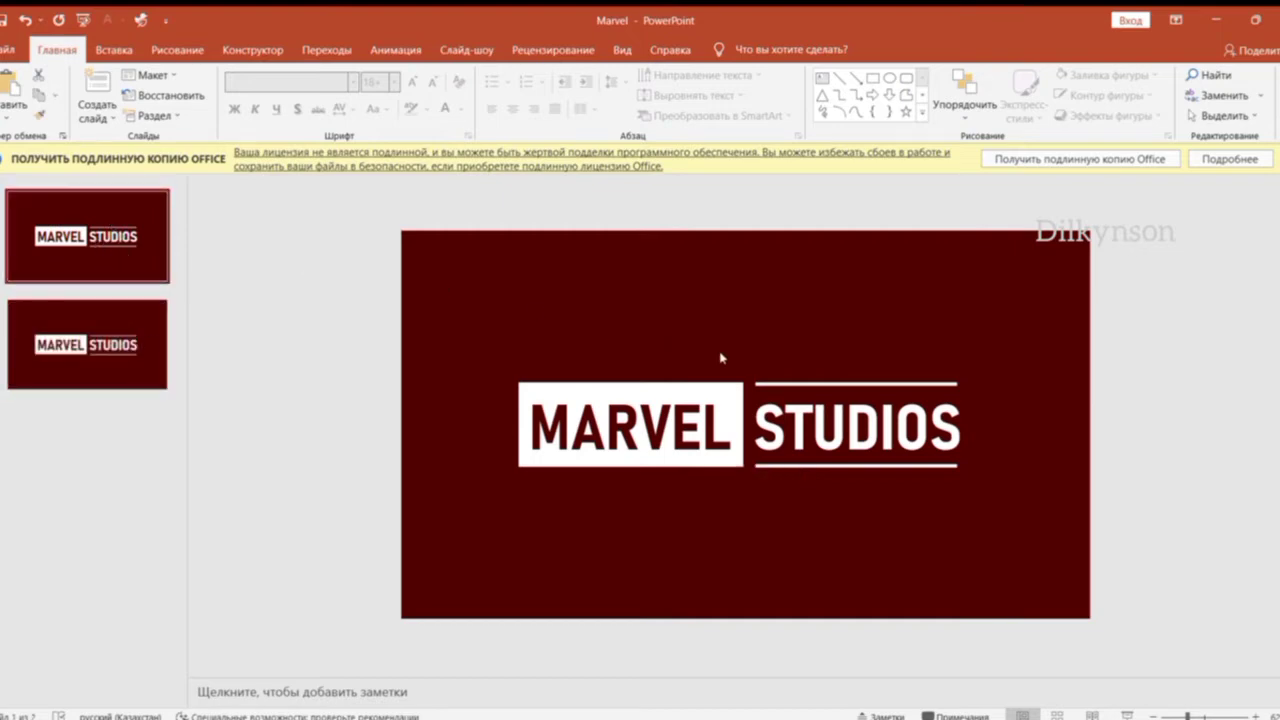
shift+click(832, 383)
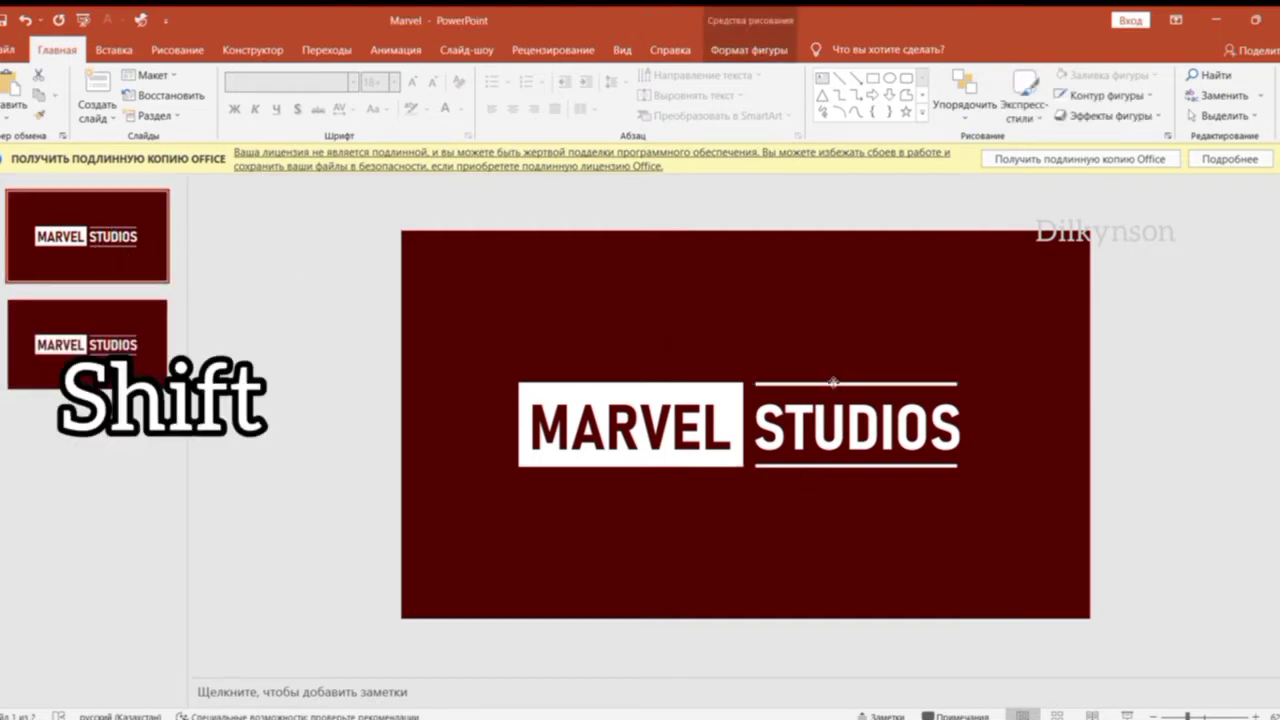
drag(832, 383, 832, 405)
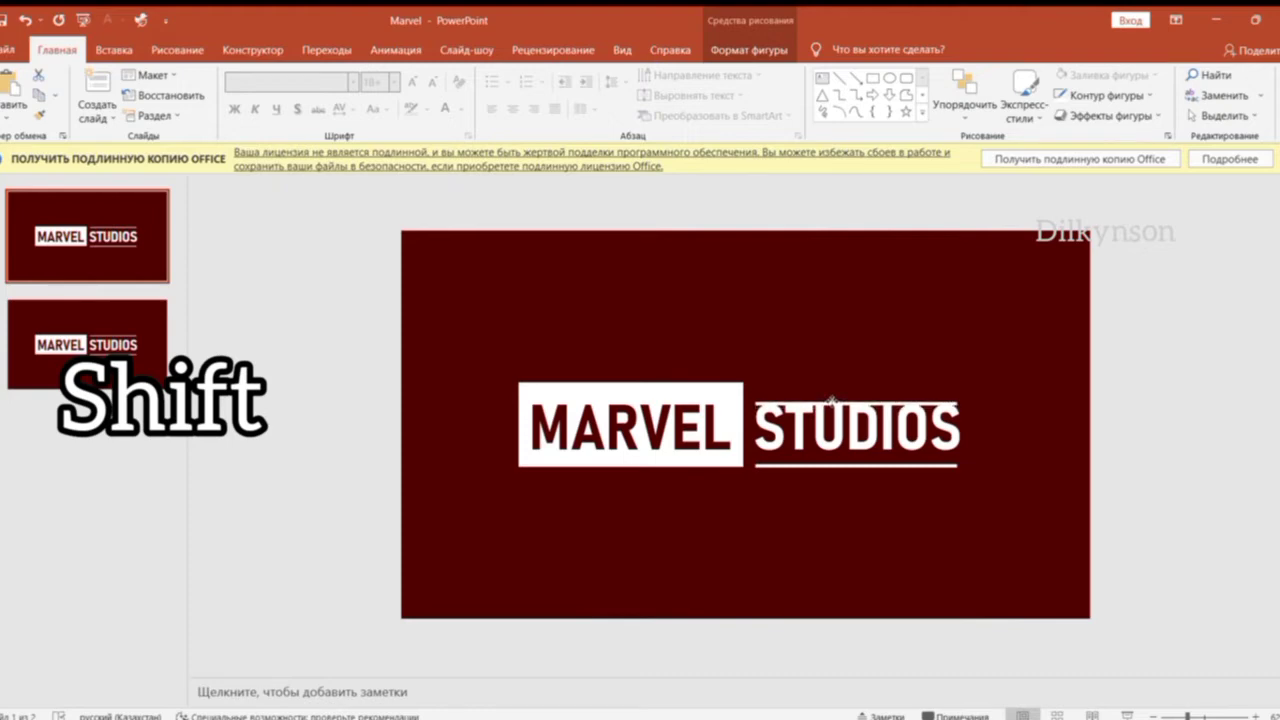
shift+click(845, 466)
drag(845, 466, 846, 451)
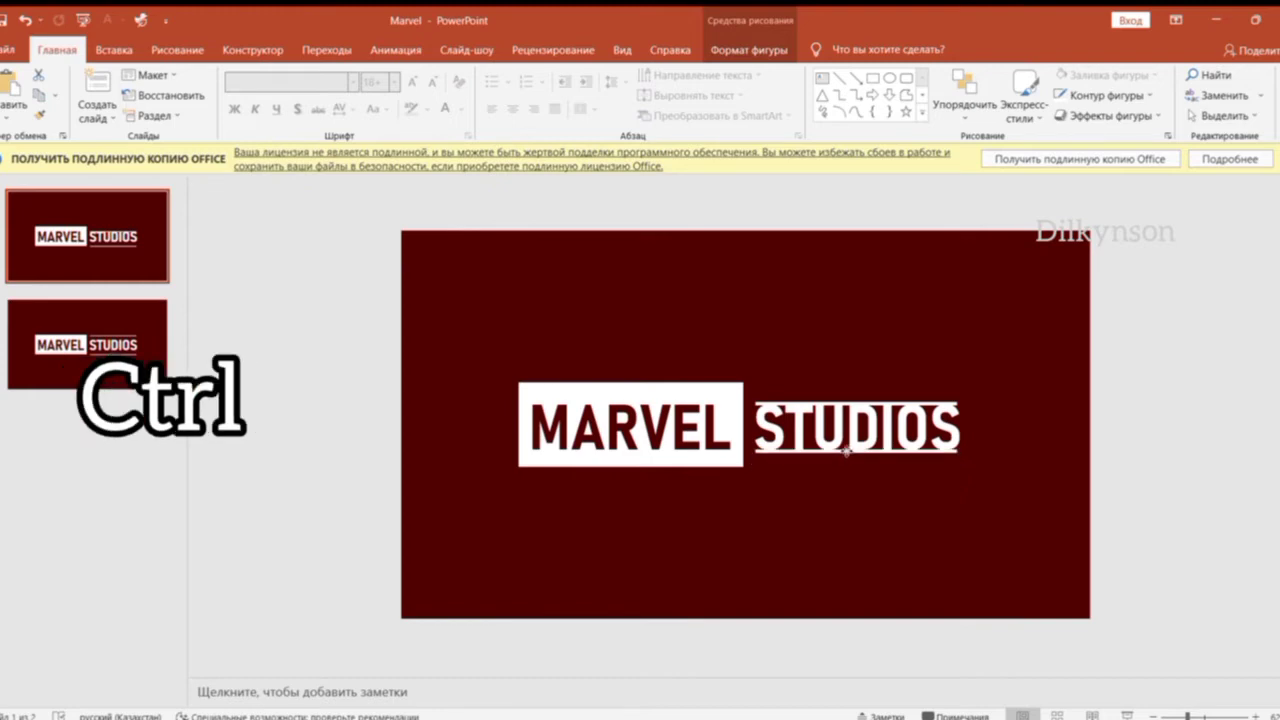
ctrl+click(873, 403)
click(747, 47)
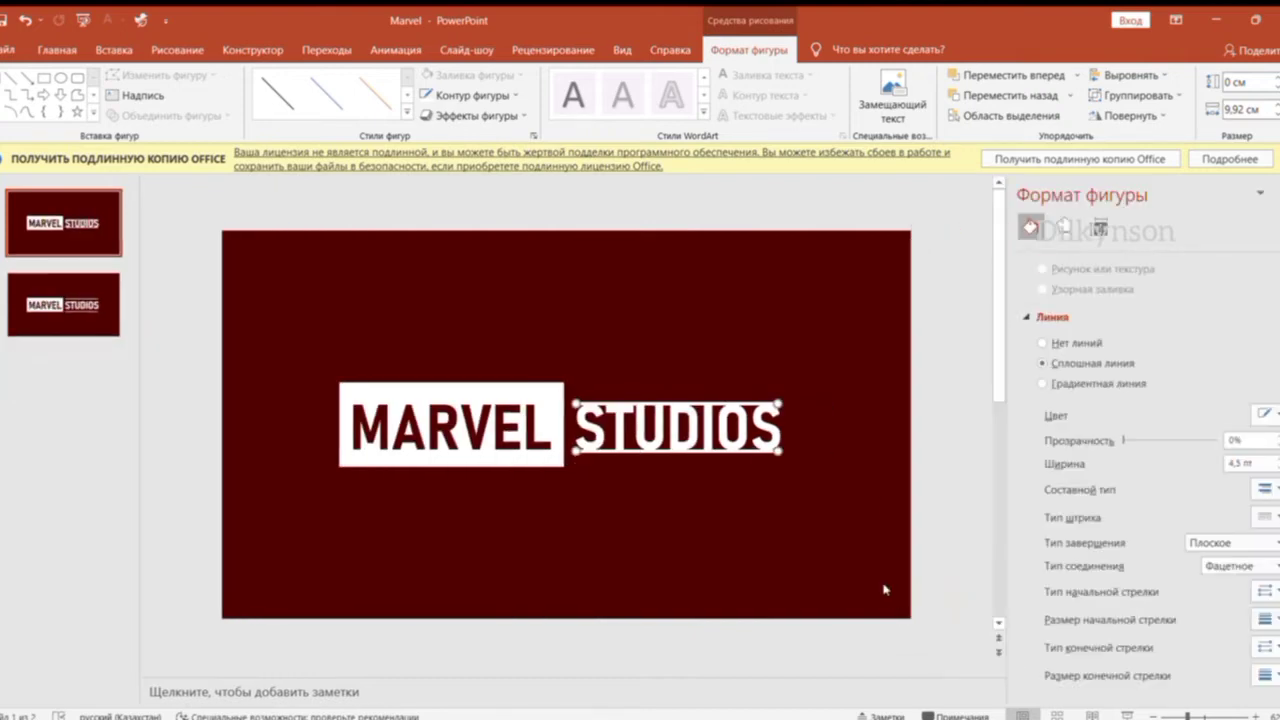
Give the two lines around STUDIOS a 40 pt glow.
click(1064, 226)
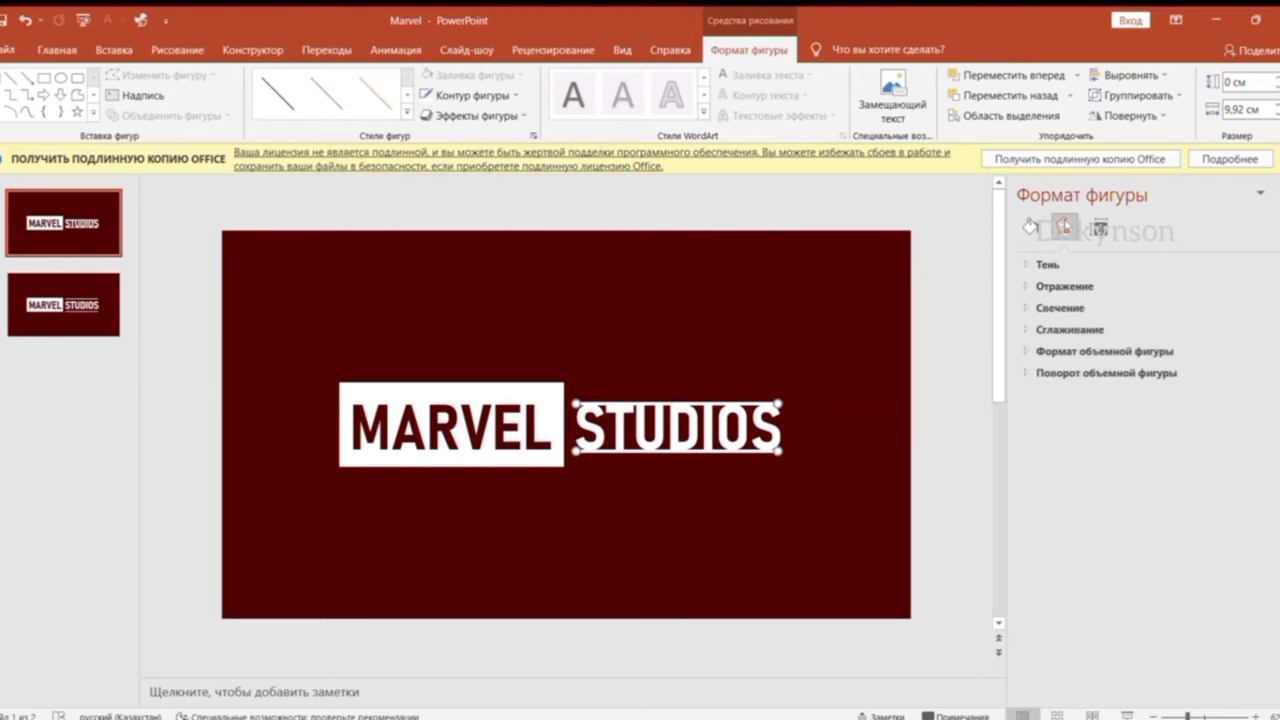
click(1067, 306)
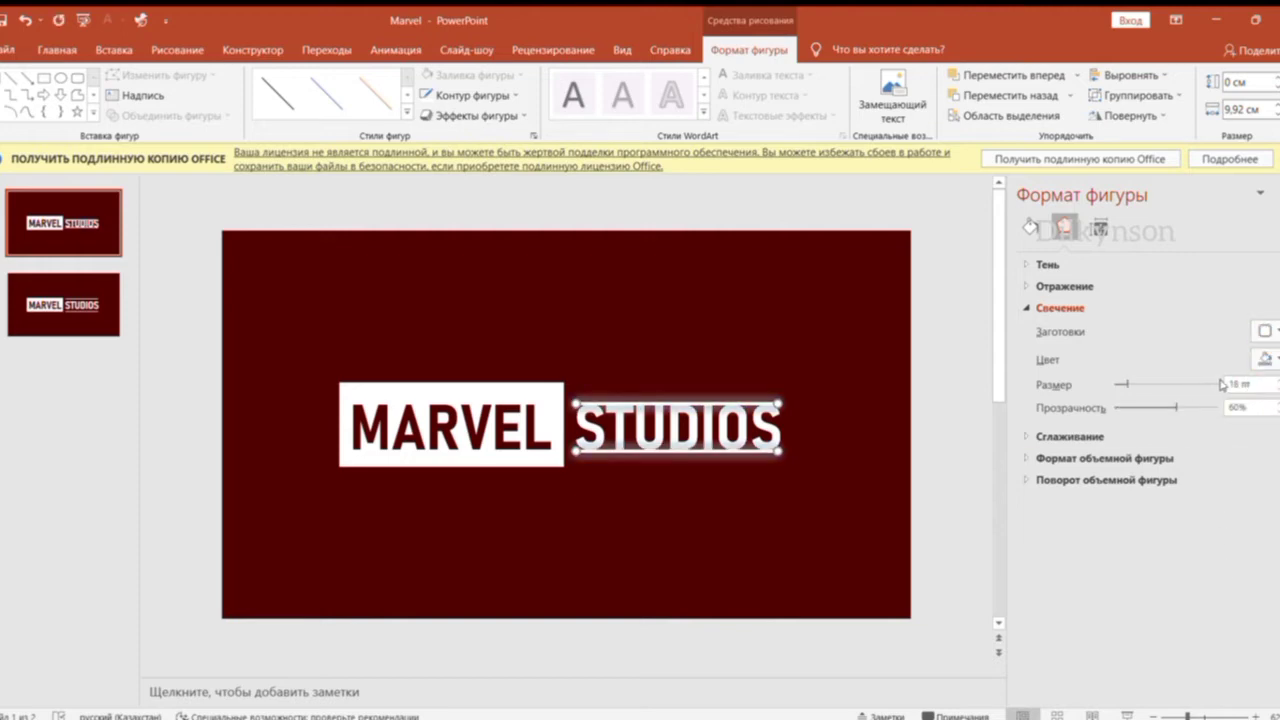
double_click(1230, 384)
text(40)
key(Return)
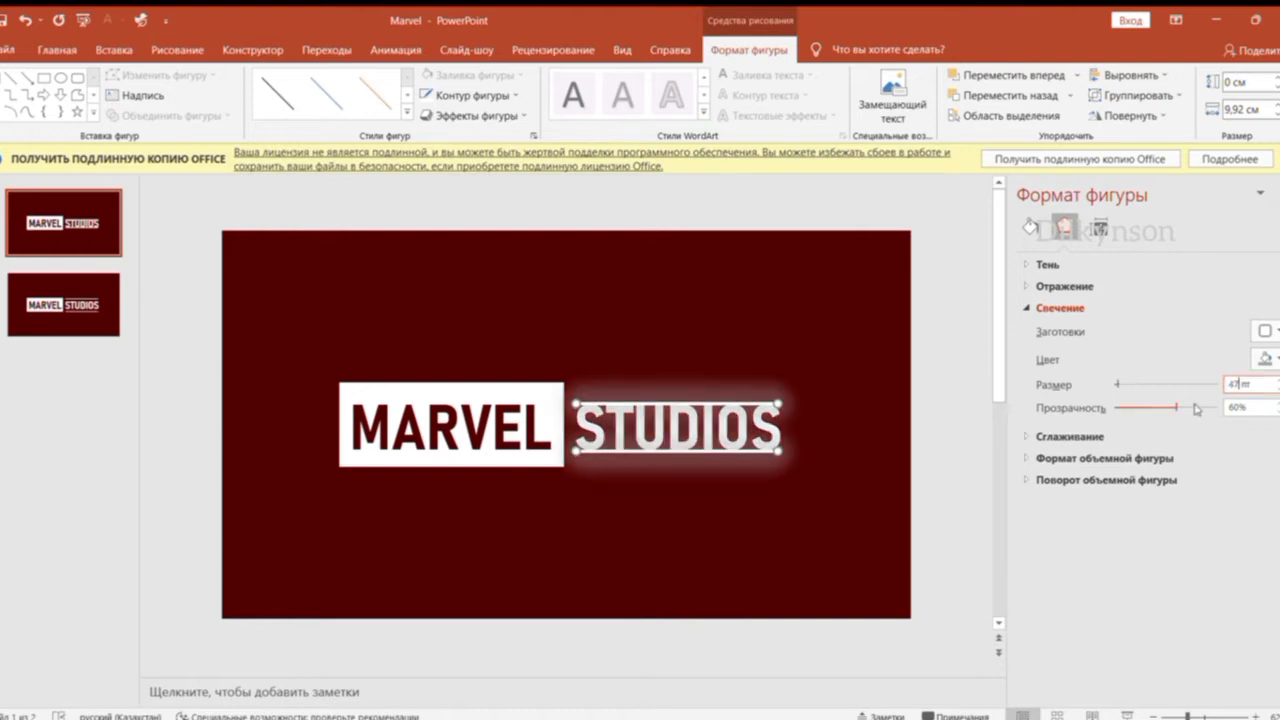
click(968, 404)
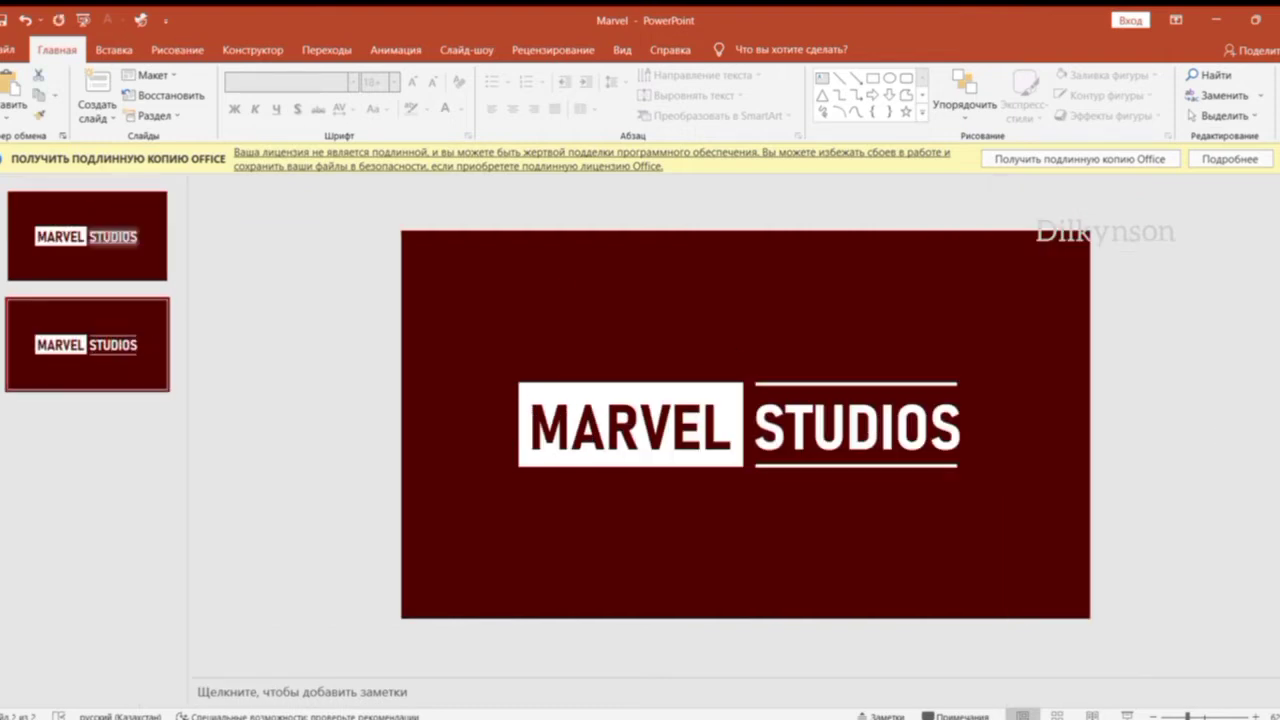
Add a new slide, cover its right half with a dark maroon rectangle, and paste the circular Marvel collage.
click(97, 108)
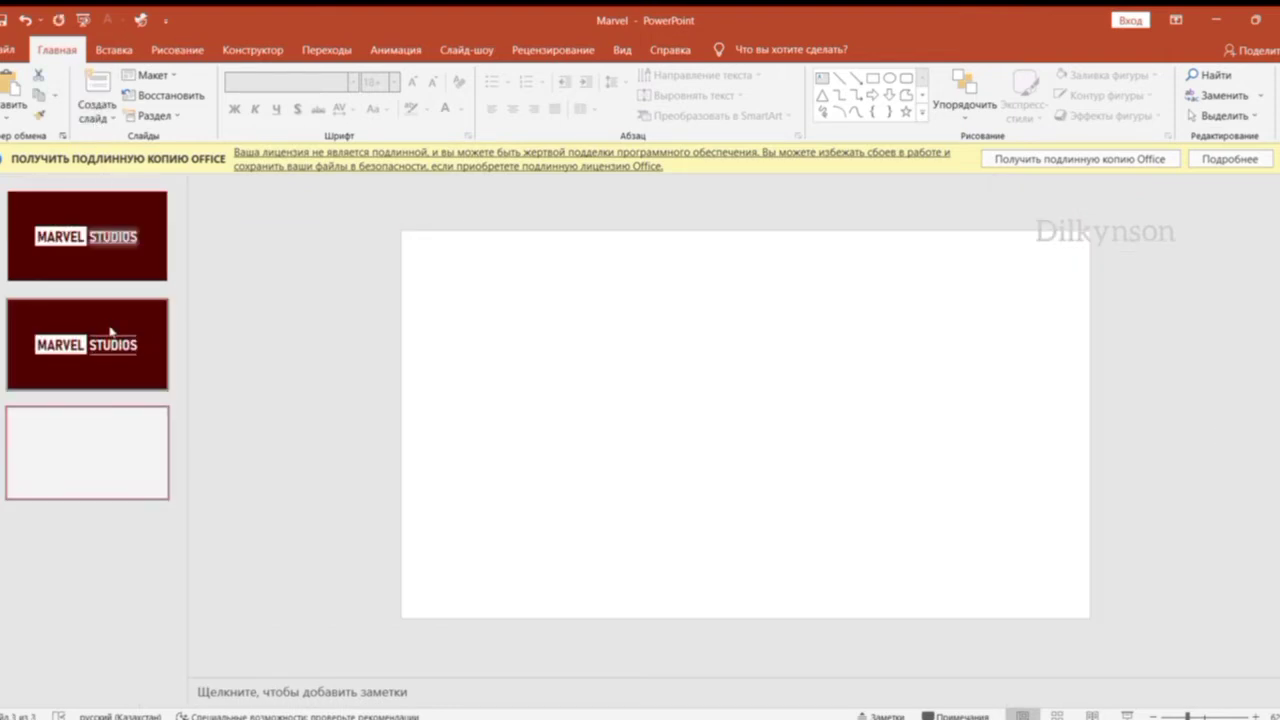
click(873, 78)
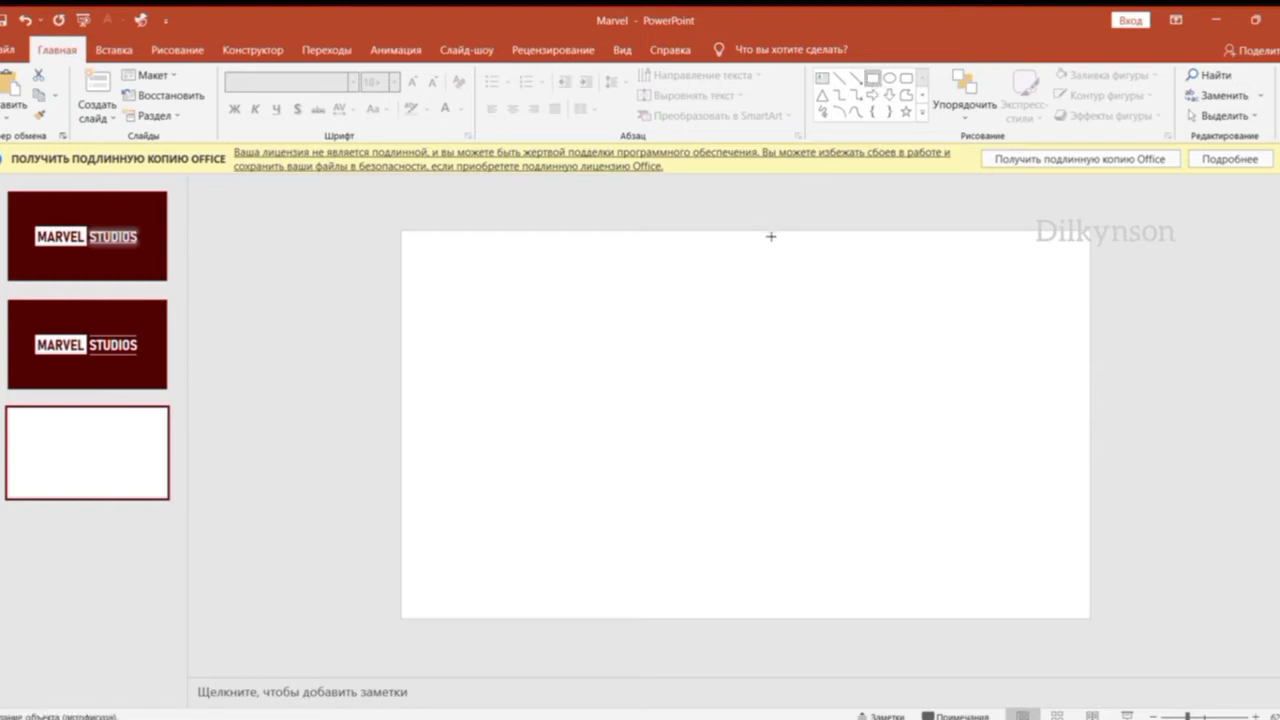
drag(768, 235, 1090, 621)
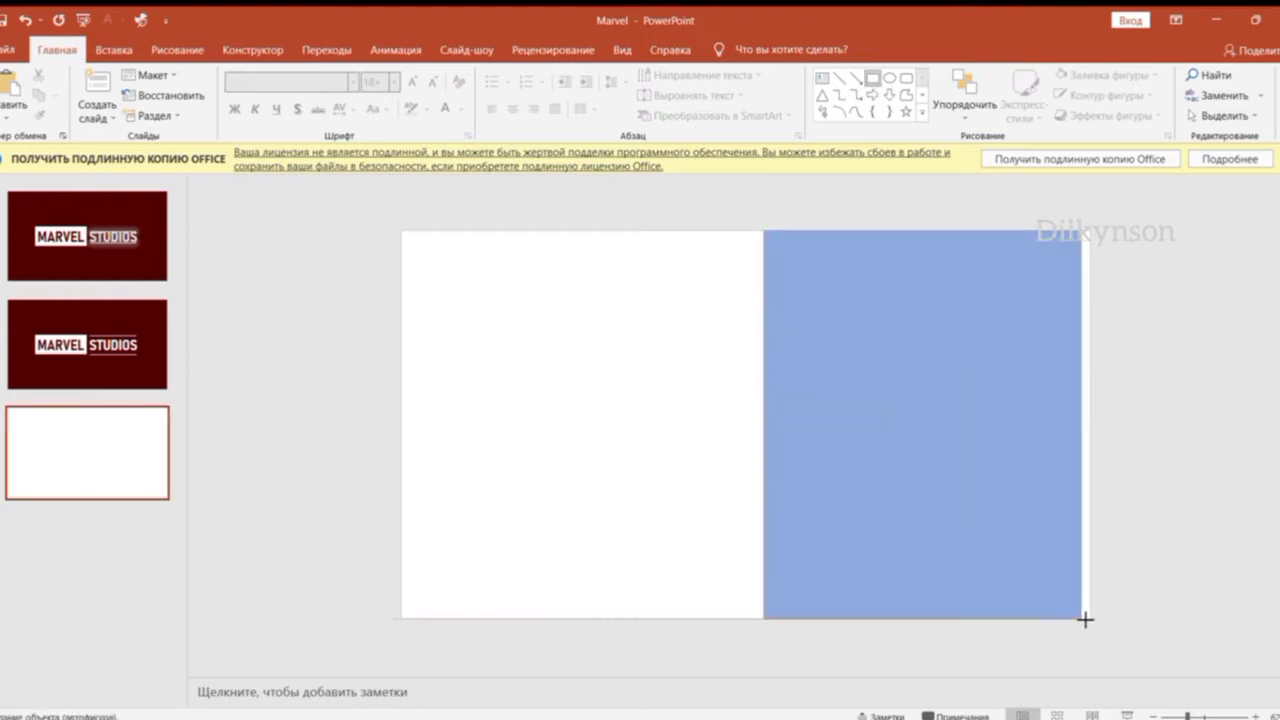
drag(765, 426, 764, 425)
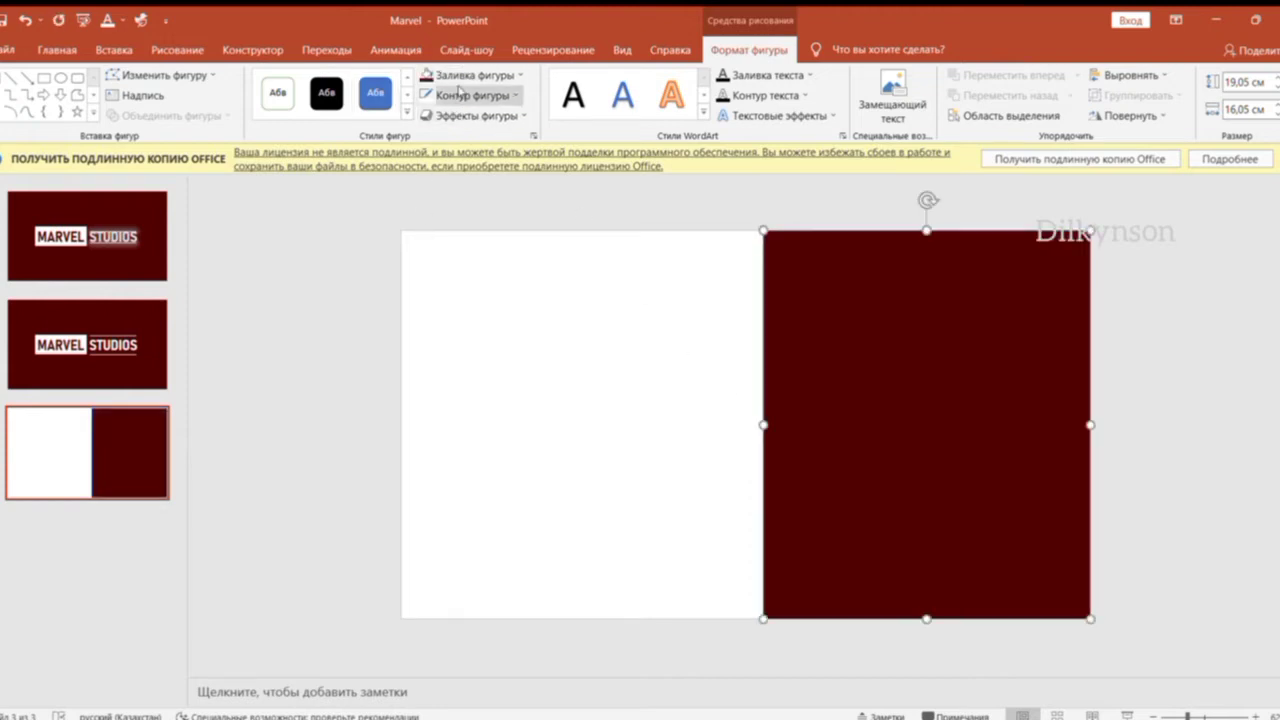
click(443, 234)
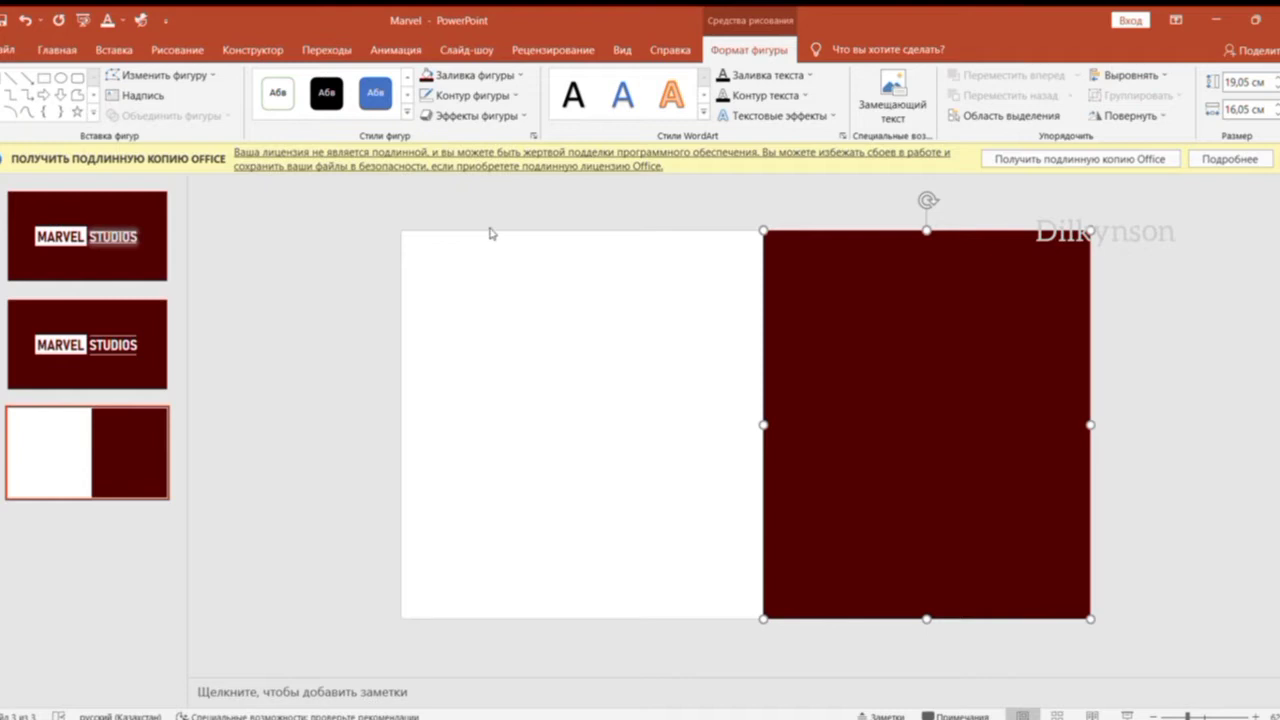
click(490, 233)
click(12, 88)
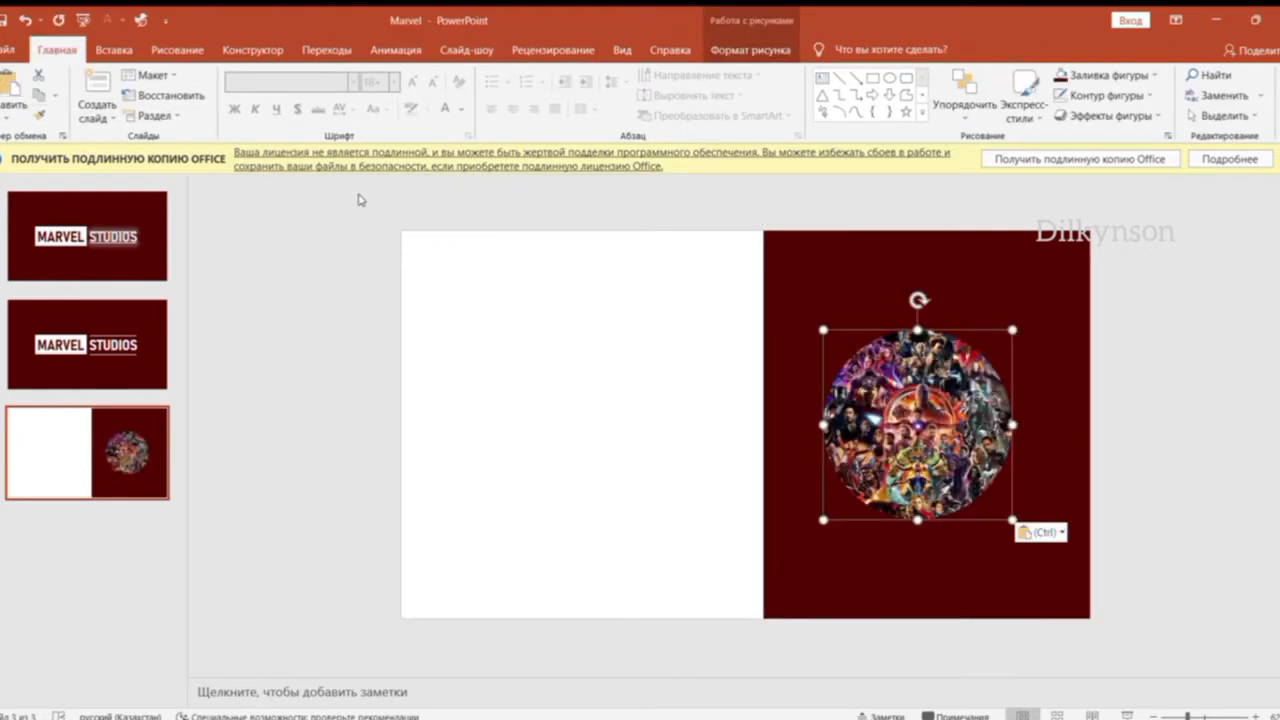
Draw a triangle with no fill and a white 3 pt outline, centred over the collage.
click(586, 292)
click(822, 95)
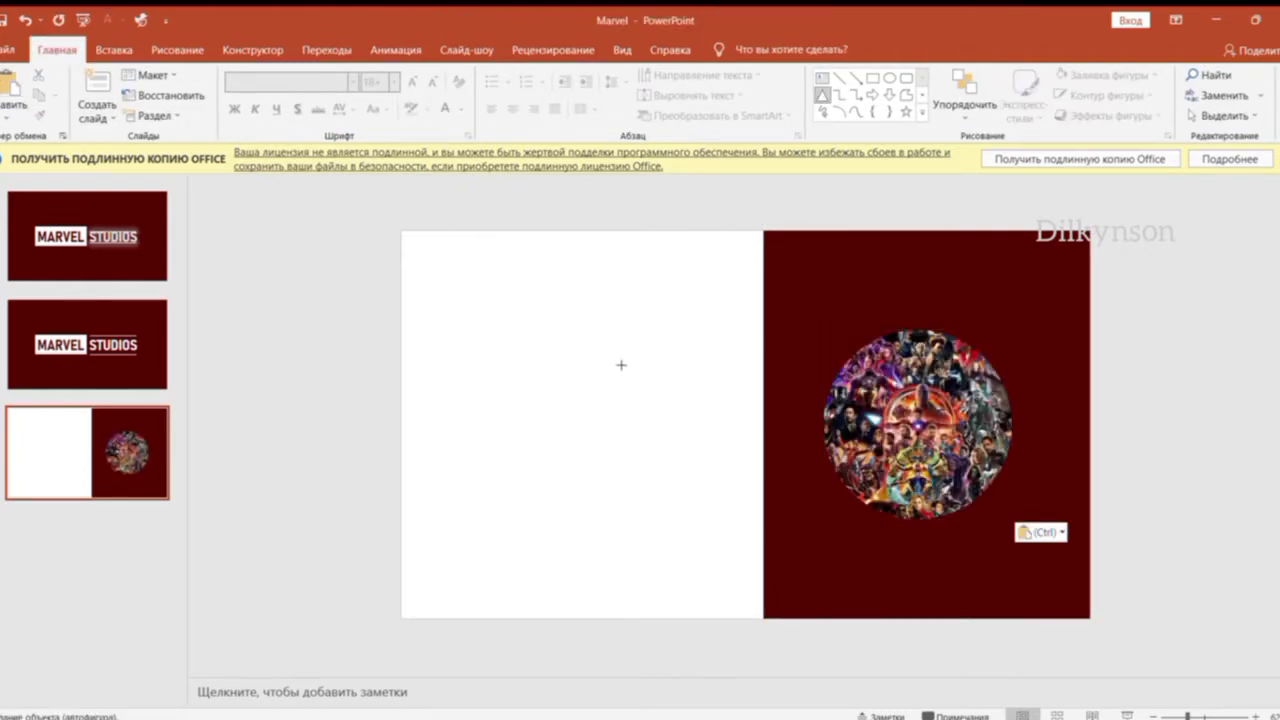
drag(580, 312, 719, 512)
click(465, 75)
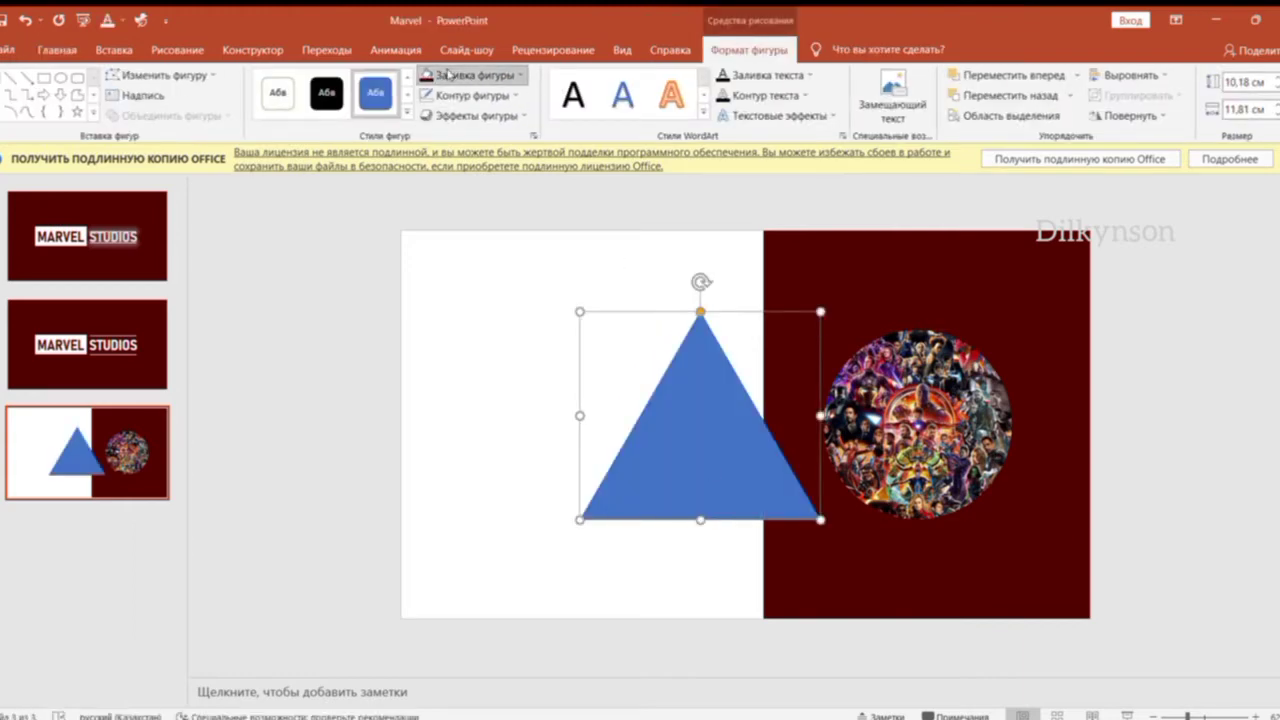
click(457, 257)
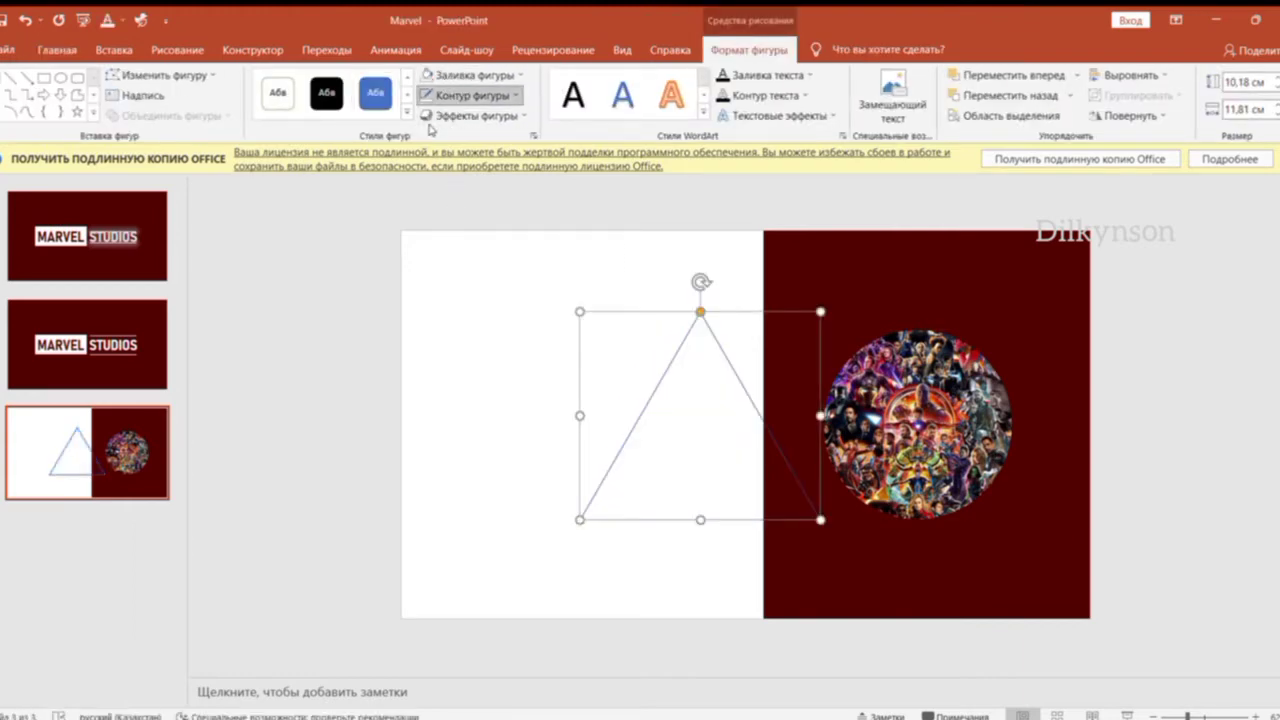
click(456, 95)
click(477, 92)
mouse_move(468, 346)
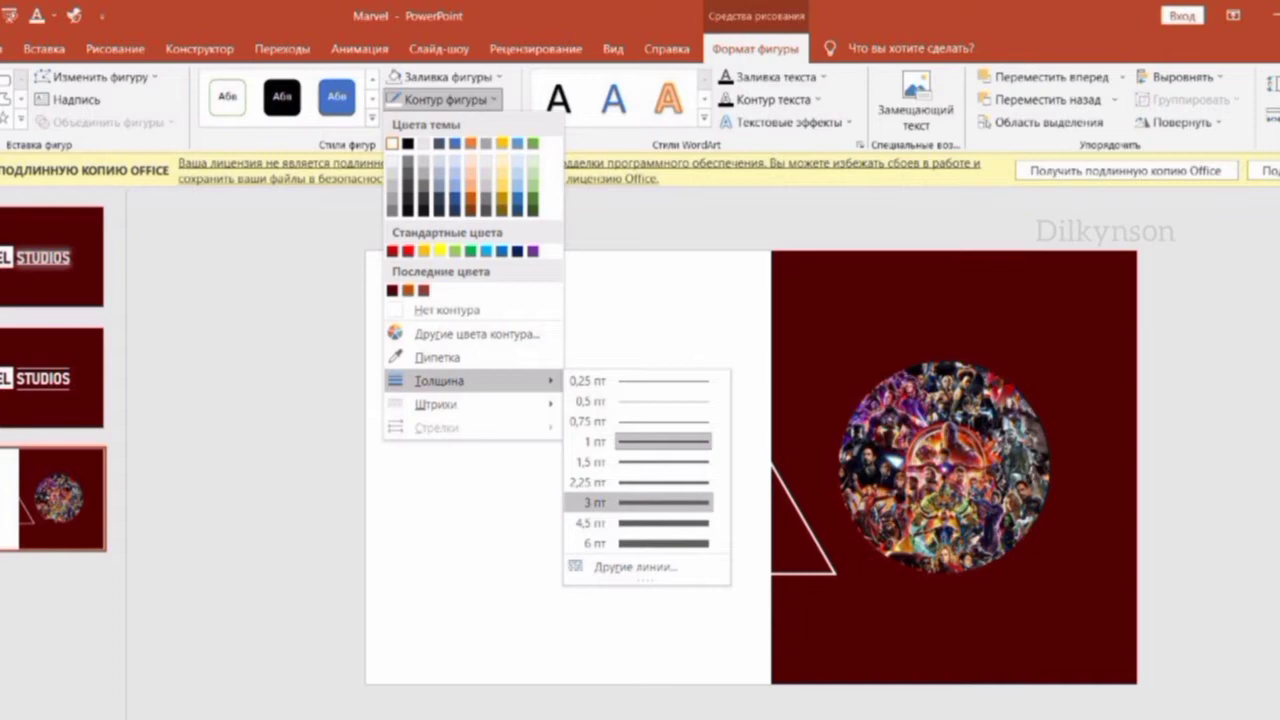
click(660, 502)
drag(794, 504, 1026, 504)
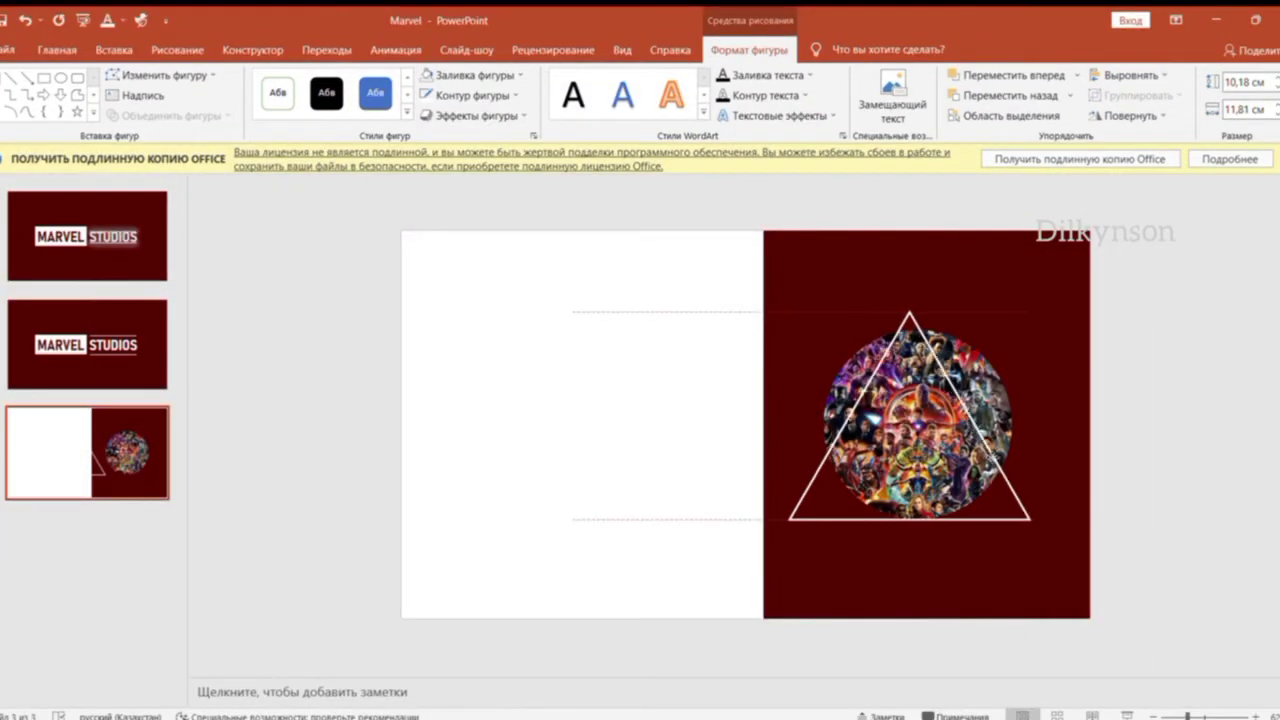
drag(988, 454, 997, 454)
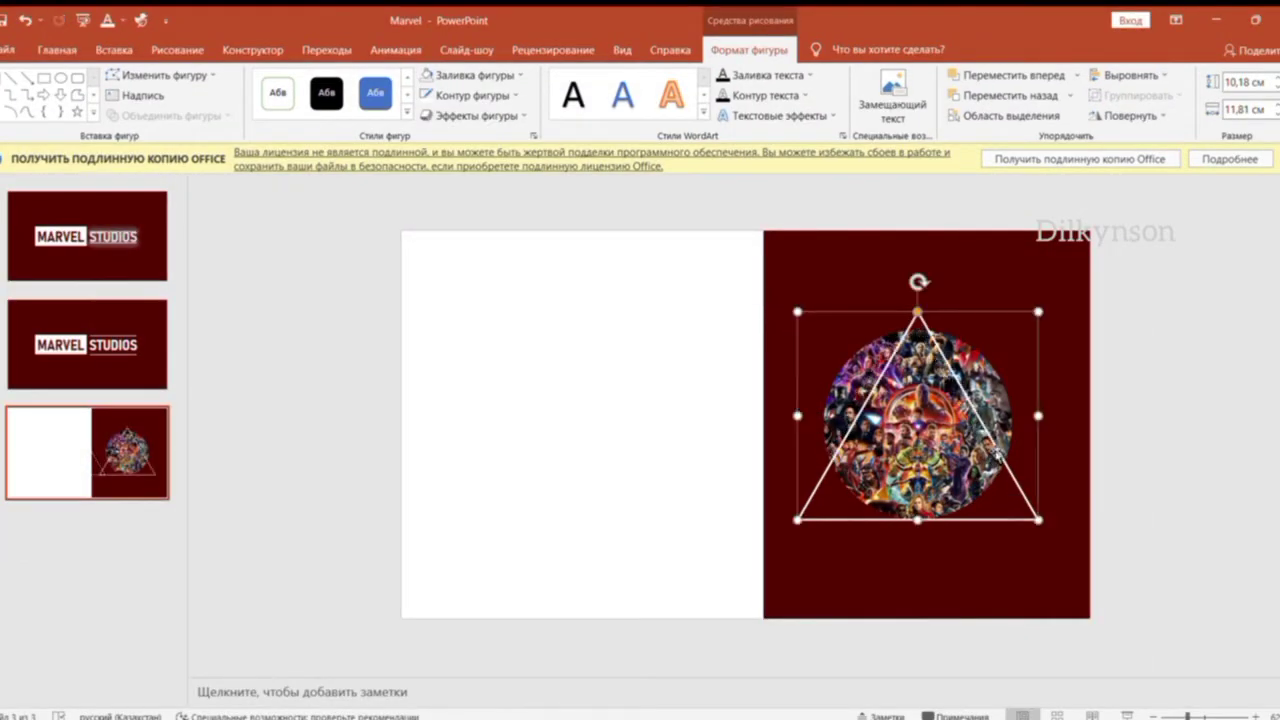
Paste the Avengers logo and the title and body text onto the slide's left half.
click(224, 245)
key(ctrl+v)
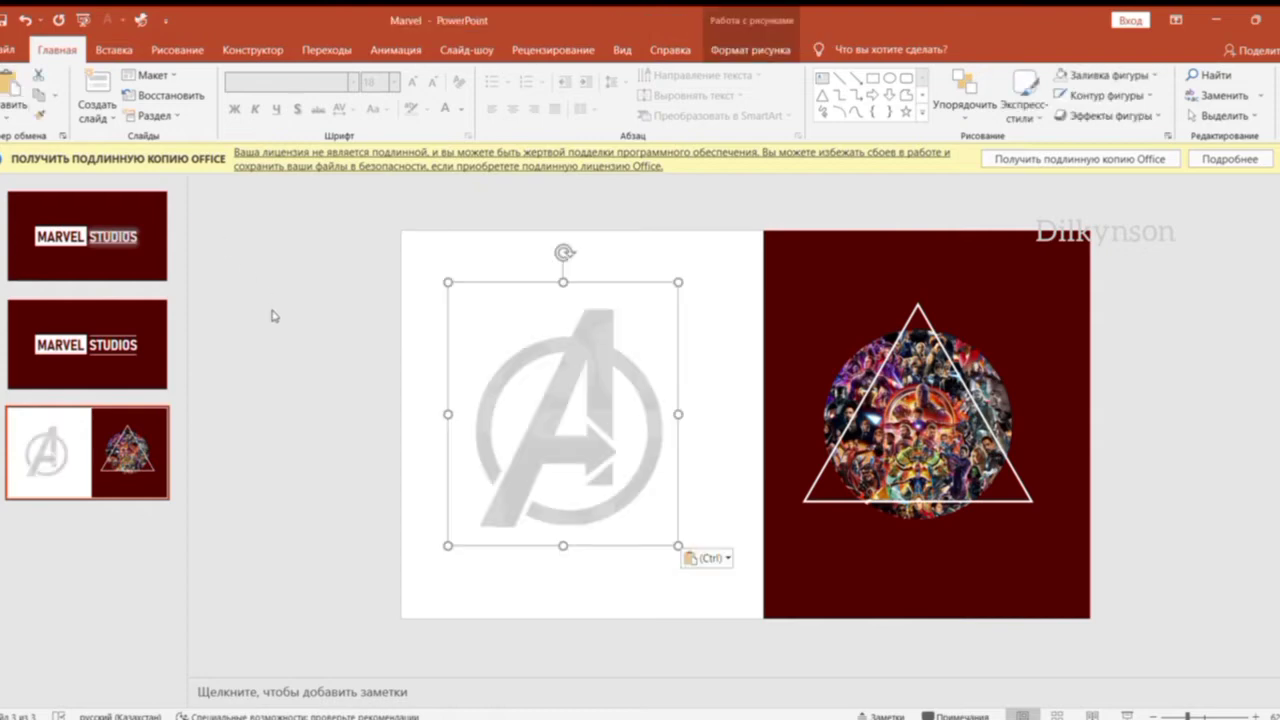
key(ctrl+v)
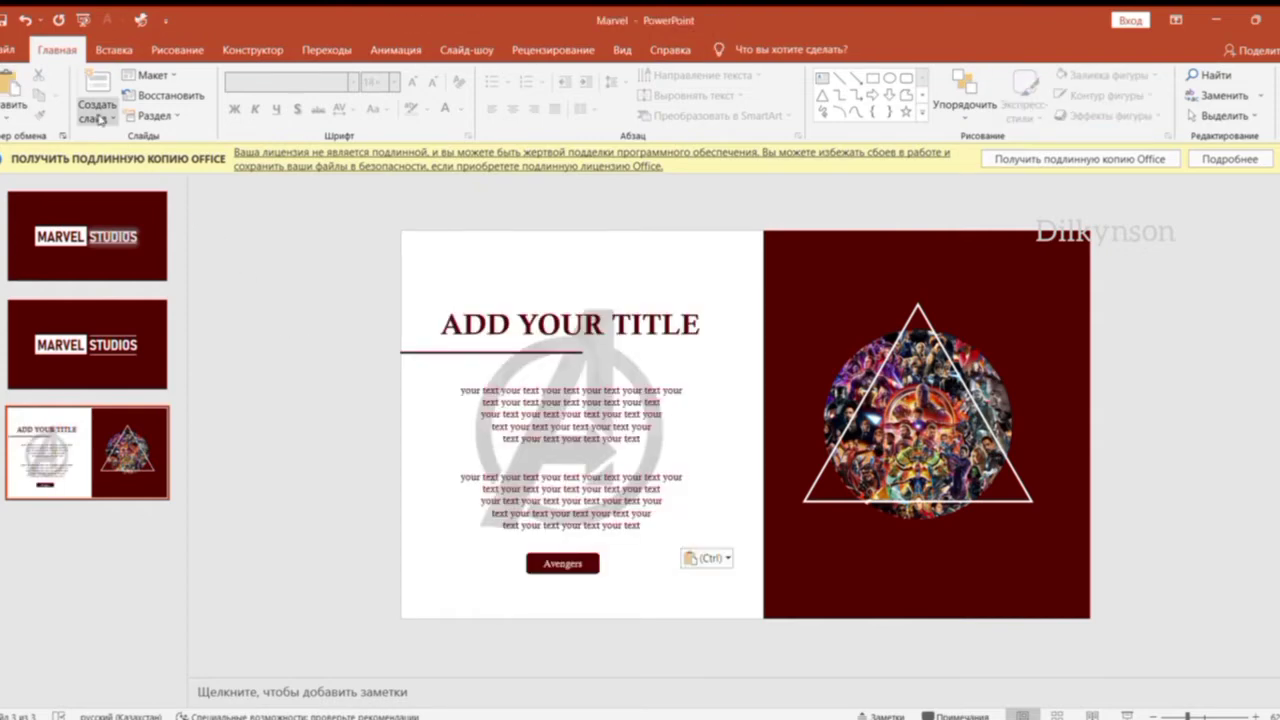
Add a fourth slide with the Captain America picture and a photo-red bar about 10,26 cm wide on the left.
click(128, 367)
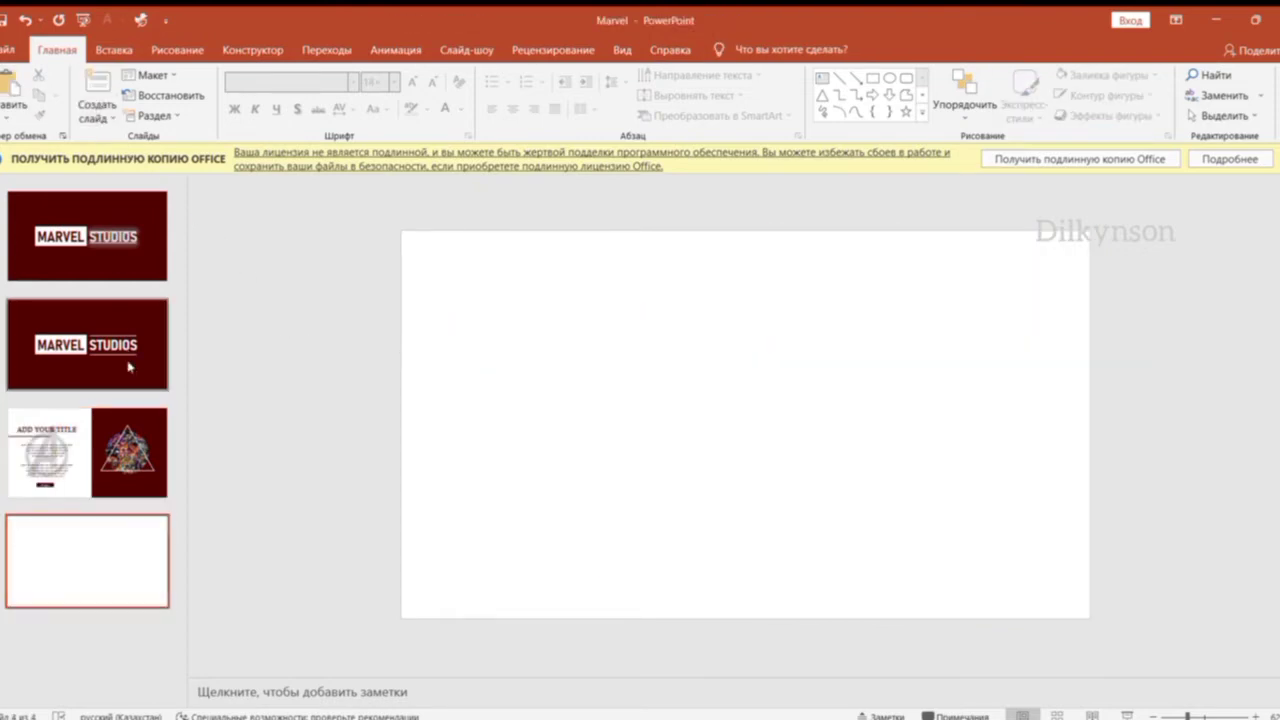
click(10, 84)
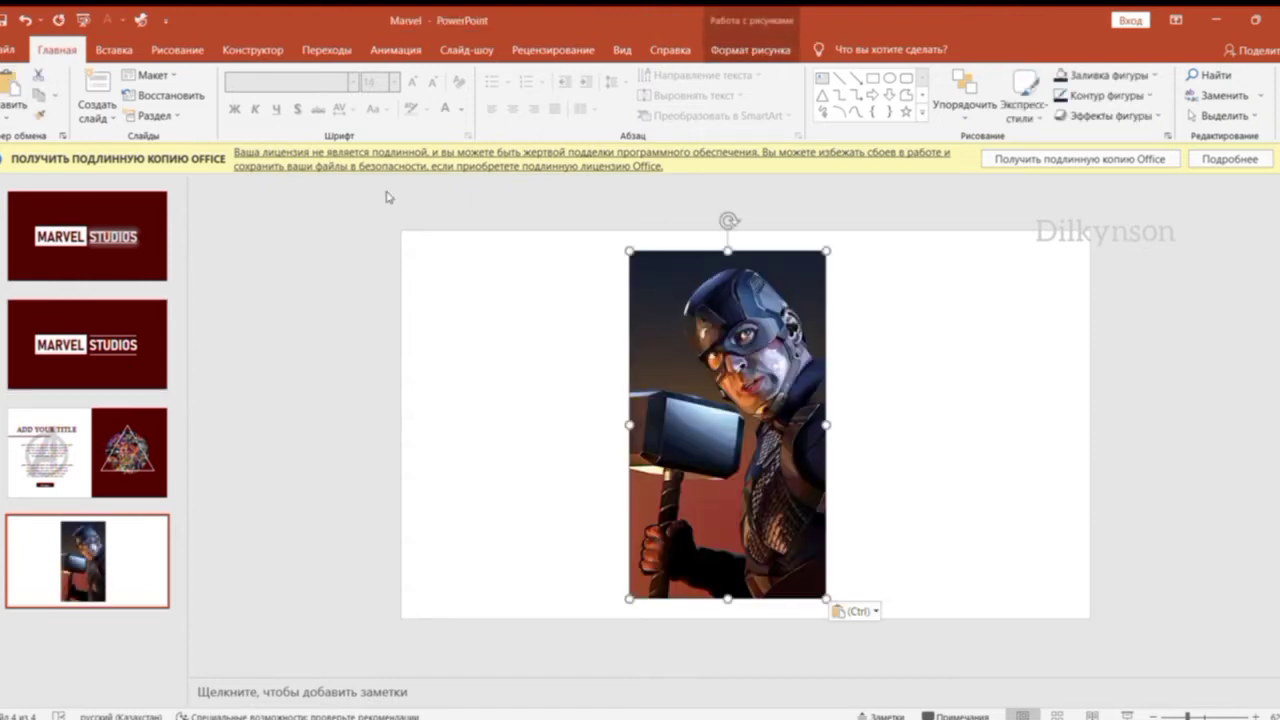
click(872, 78)
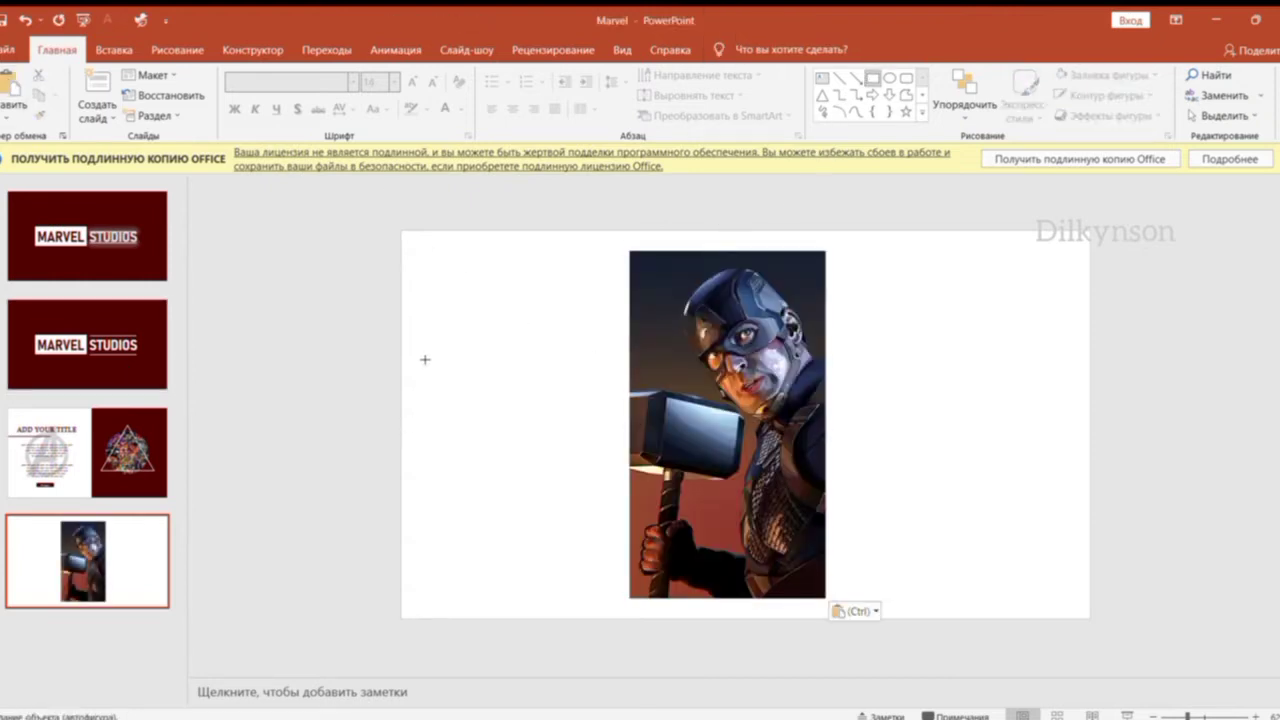
mouse_move(401, 337)
mouse_down()
mouse_move(608, 445)
mouse_move(598, 441)
mouse_up()
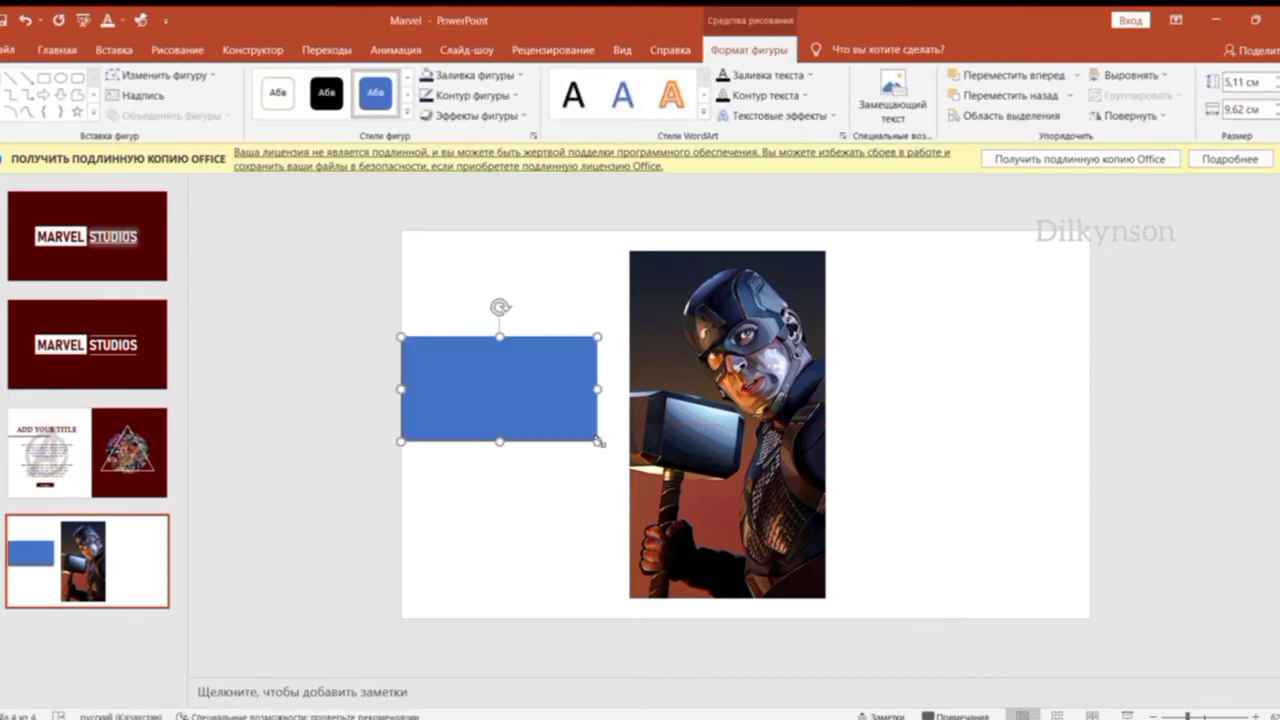
drag(598, 390, 611, 391)
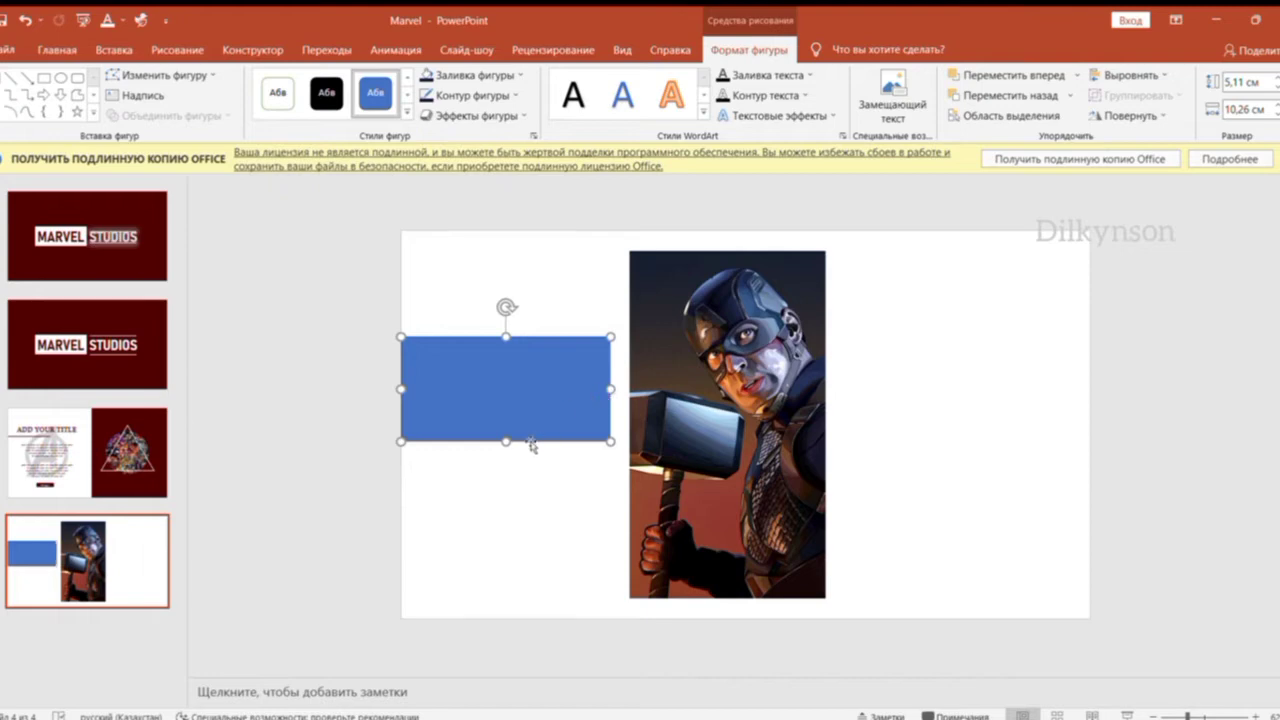
drag(511, 447, 511, 458)
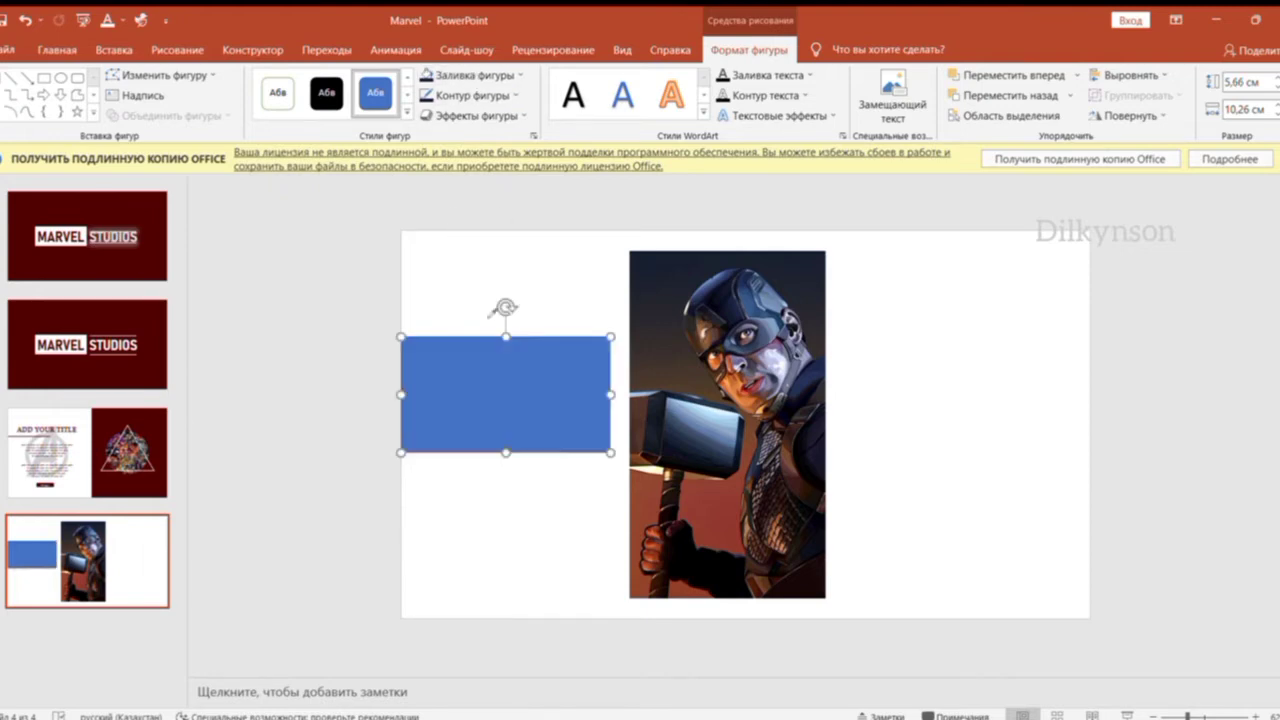
click(717, 508)
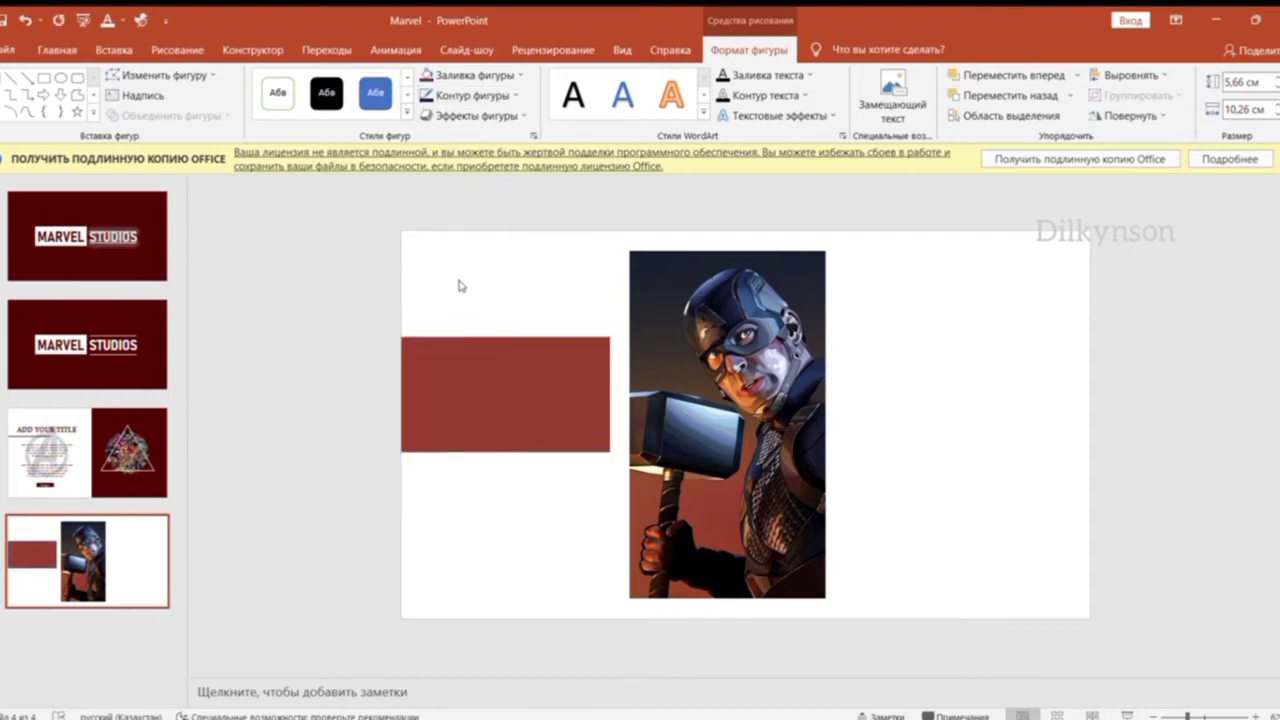
key(ctrl+v)
Add a centred text box reading CAPTAIN AMERICA, split over two lines.
click(822, 77)
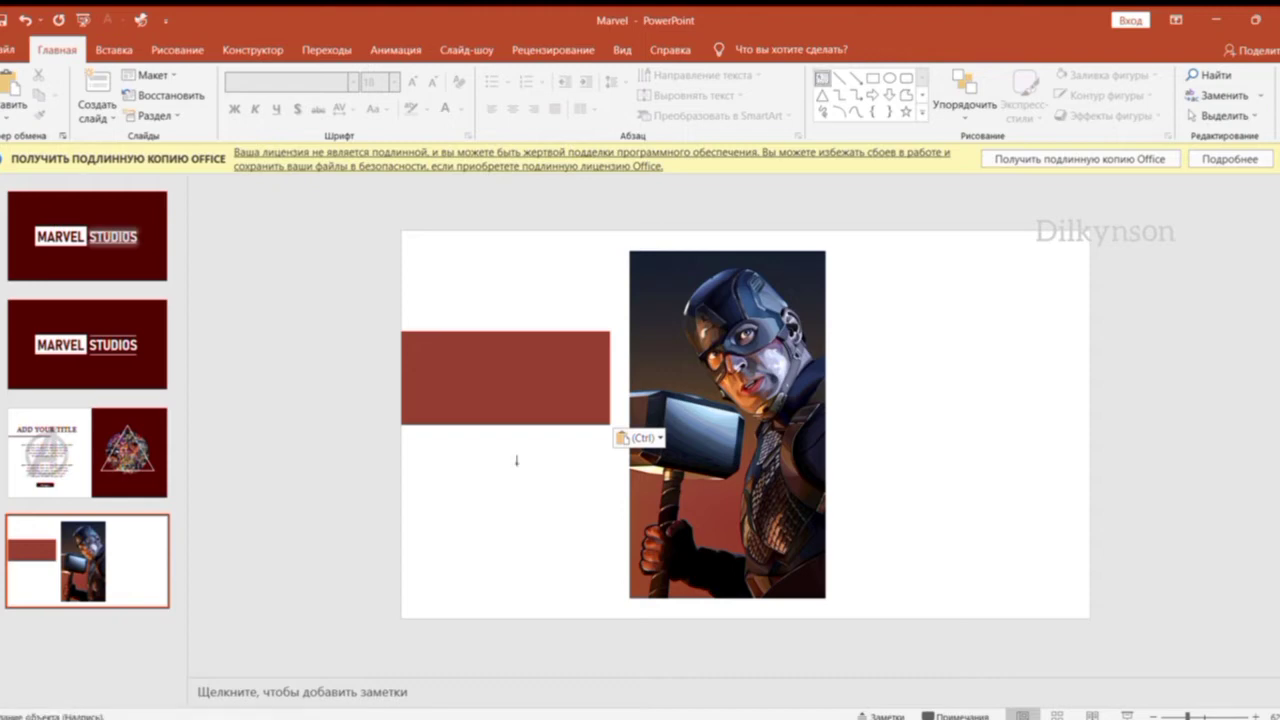
click(466, 495)
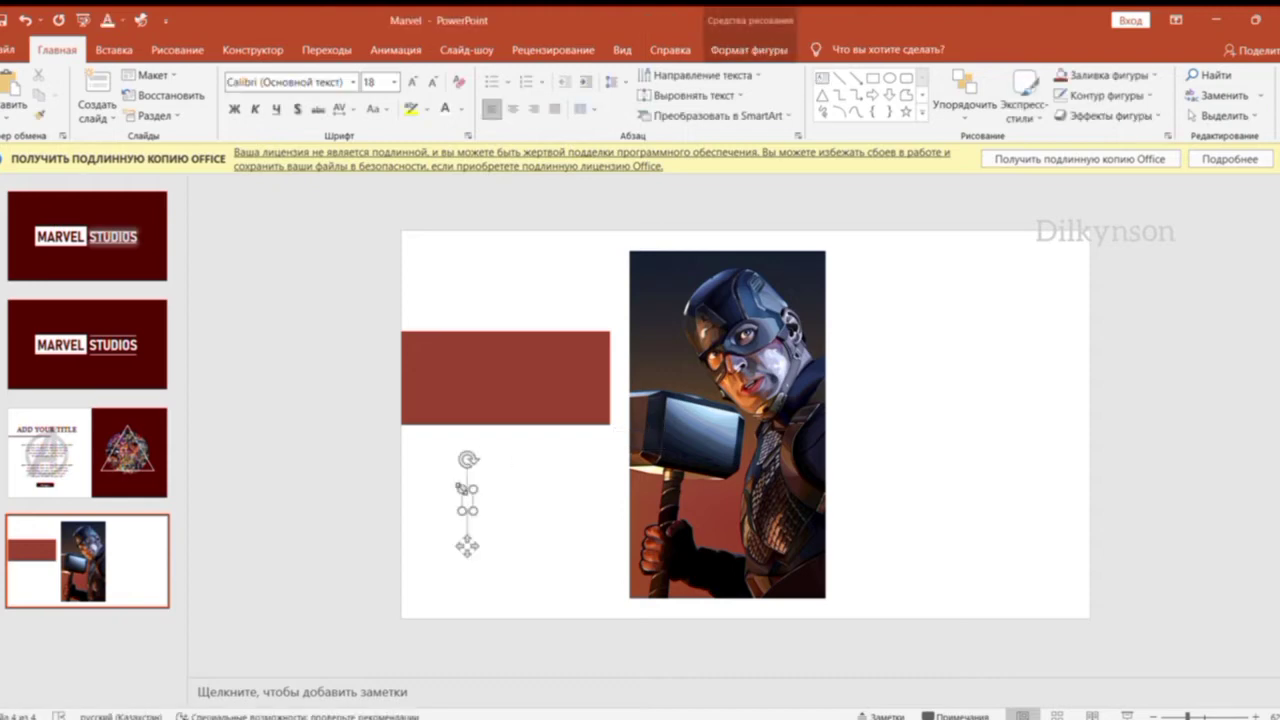
key(alt+shift)
text(CAPTAIN)
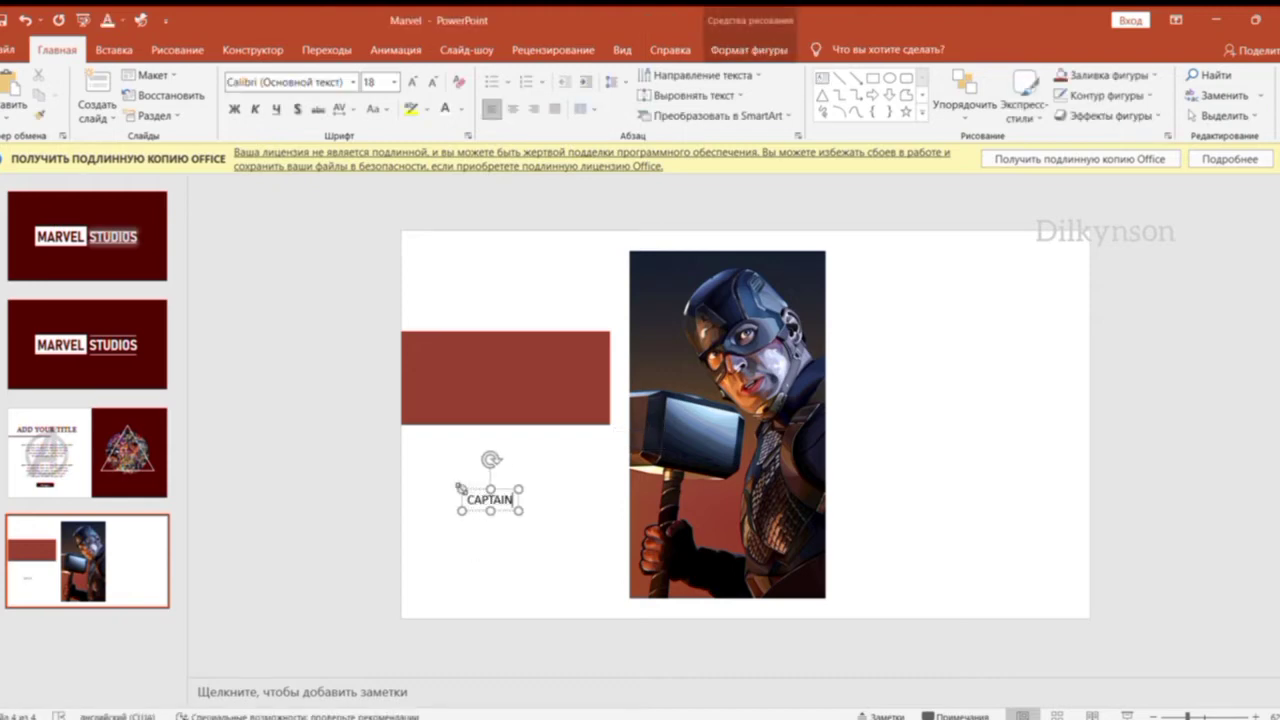
text( AMERICA)
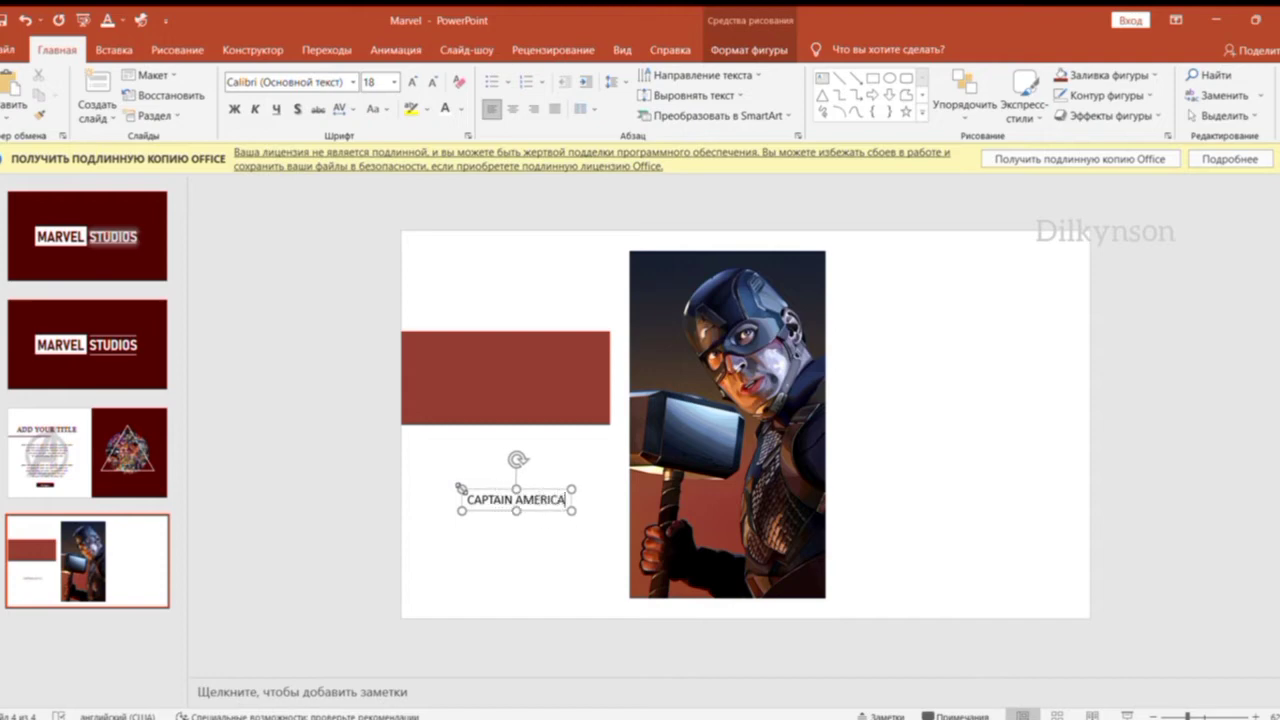
click(516, 500)
key(Return)
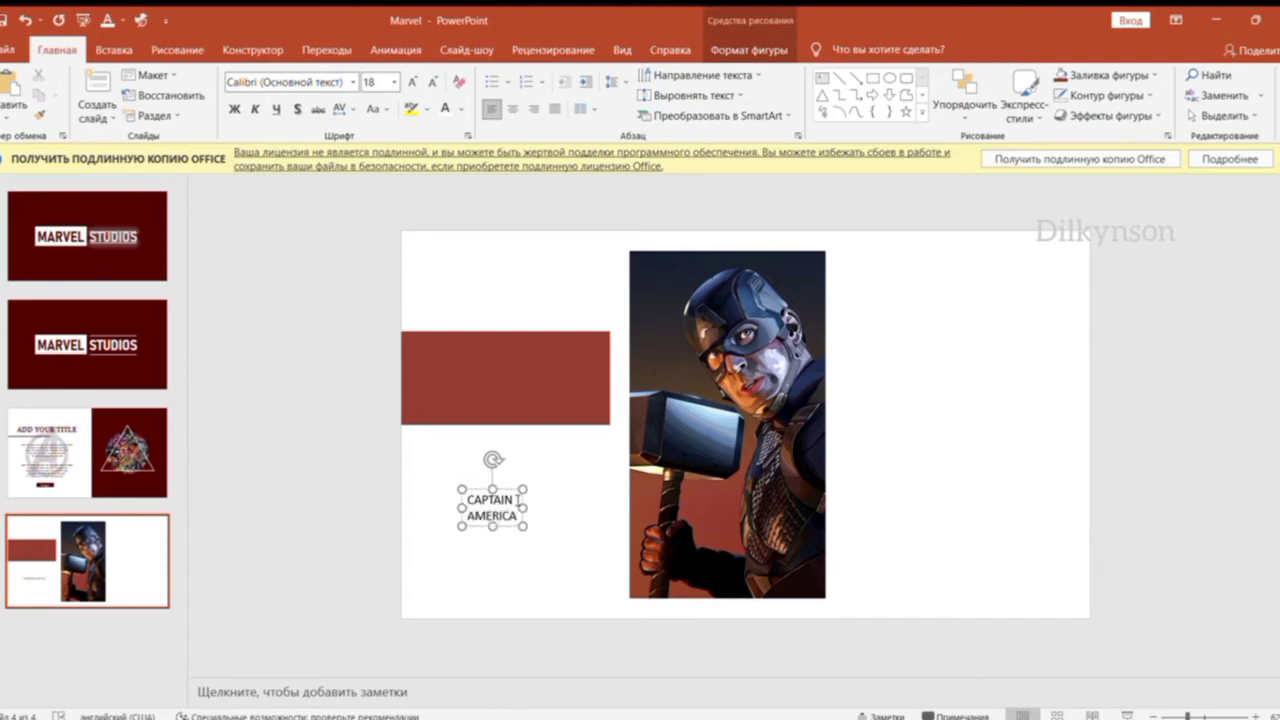
click(512, 107)
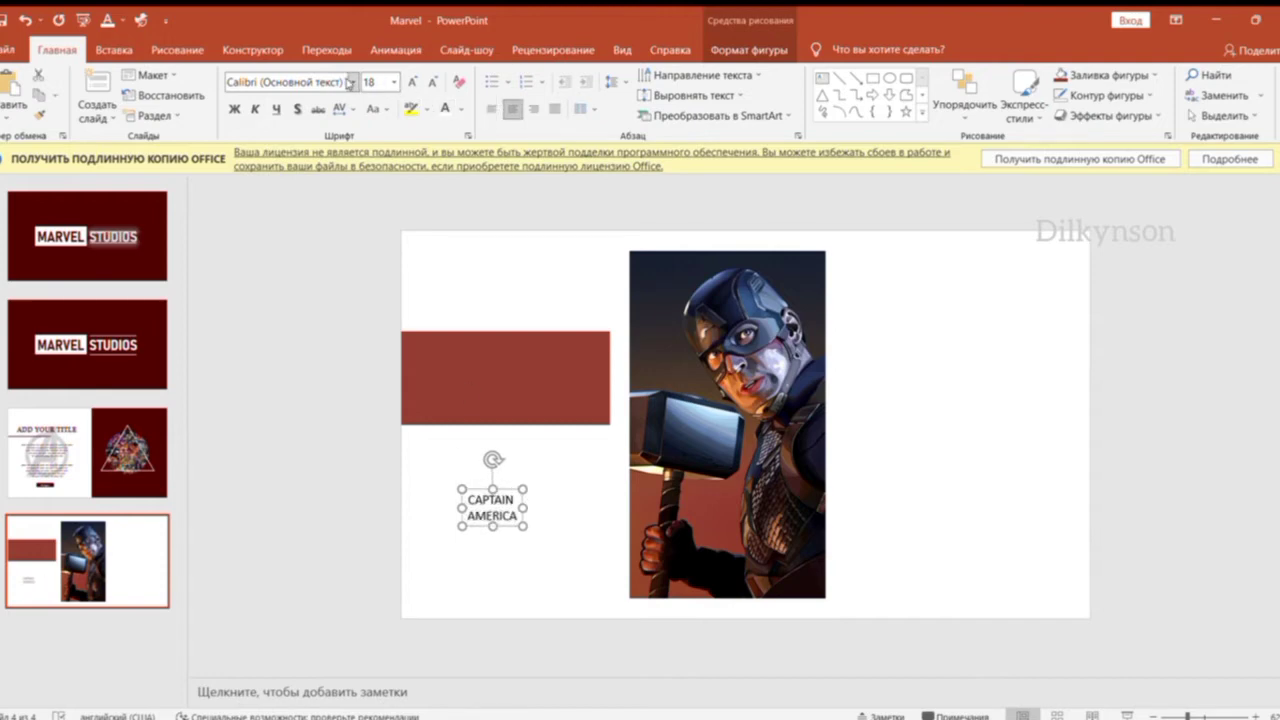
Set the title font to Baskerville Old Face at size 48.
click(351, 82)
text(Baskerville Old Face)
key(Return)
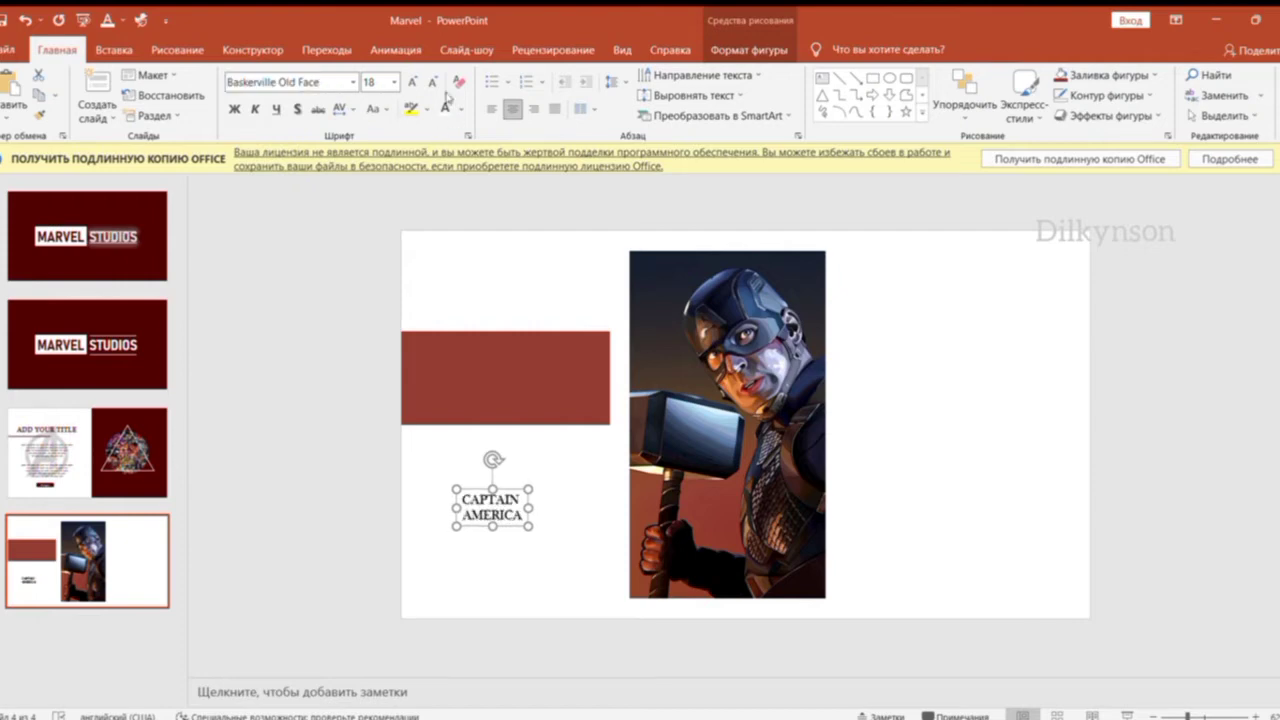
click(372, 82)
text(48)
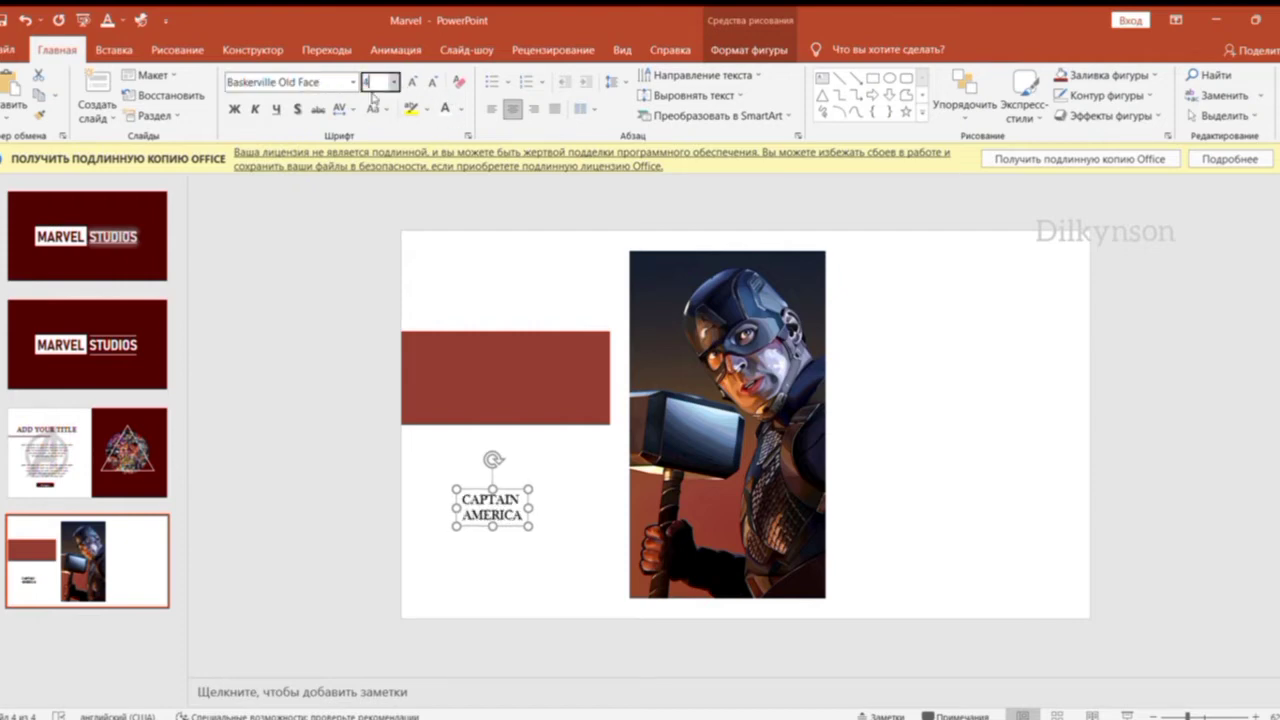
click(331, 180)
Remove the word CAPTAIN from the text box, leaving AMERICA.
click(512, 550)
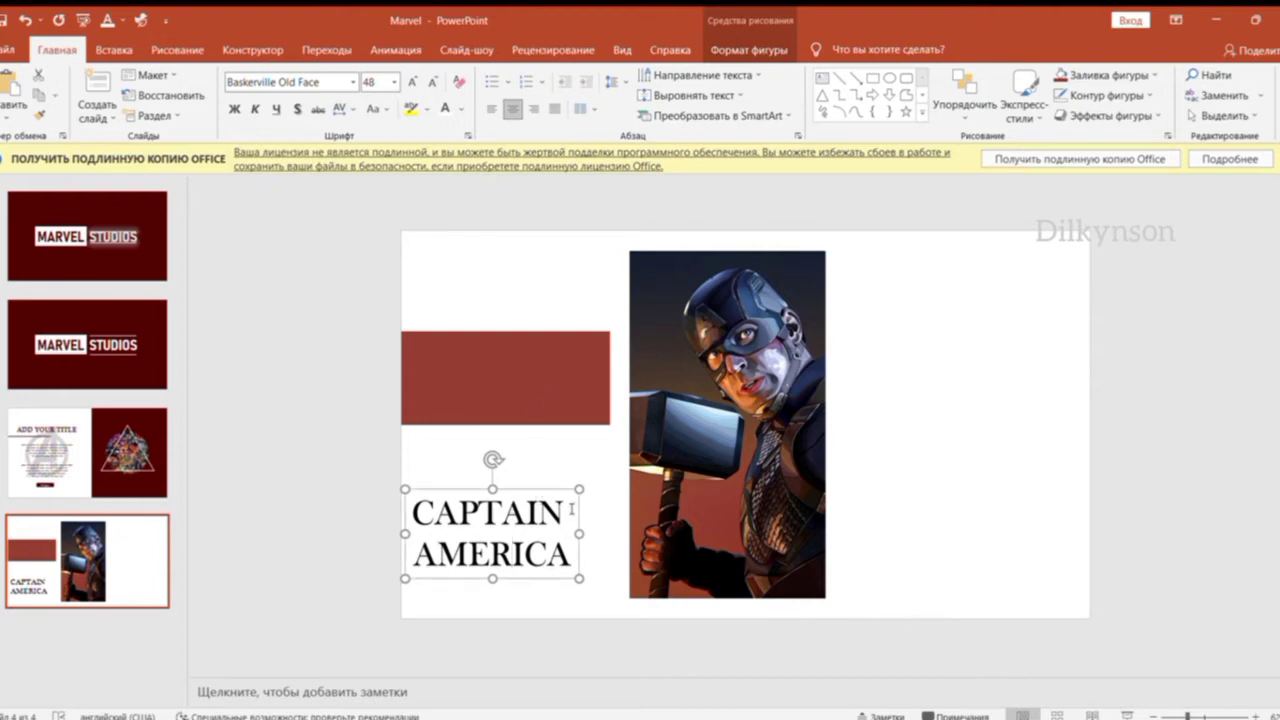
click(571, 509)
key(BackSpace)
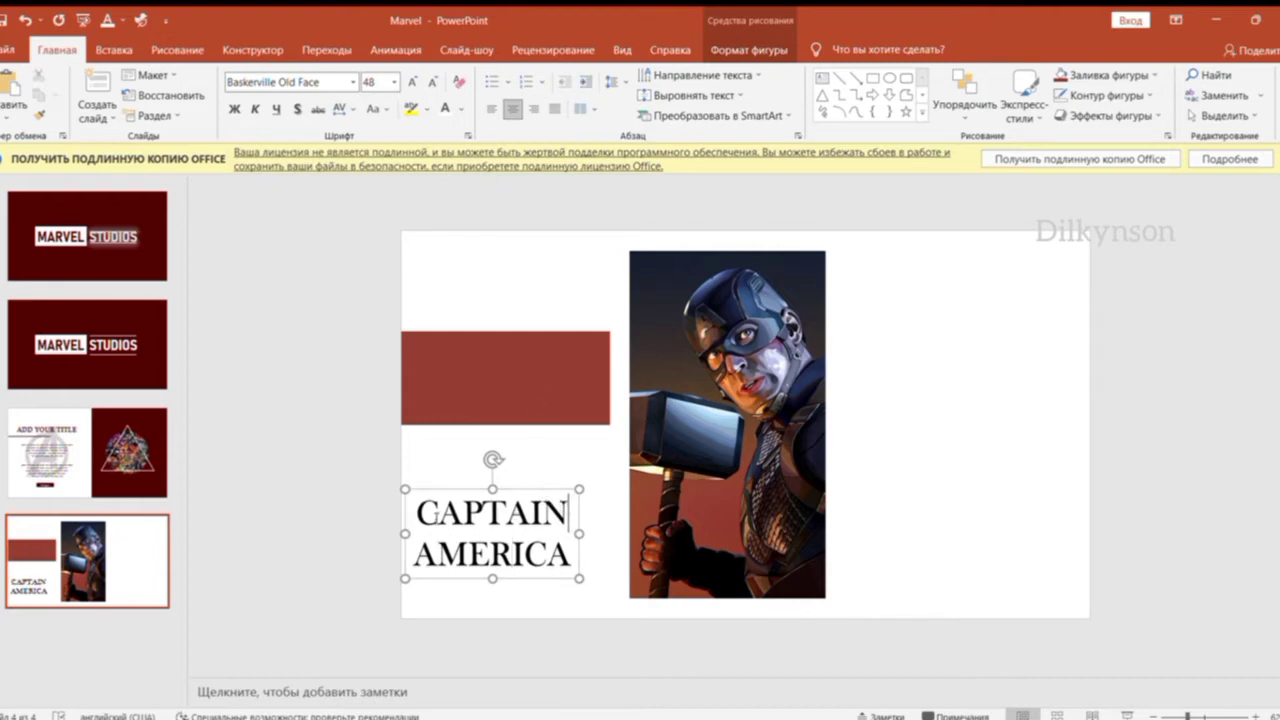
drag(423, 512, 576, 512)
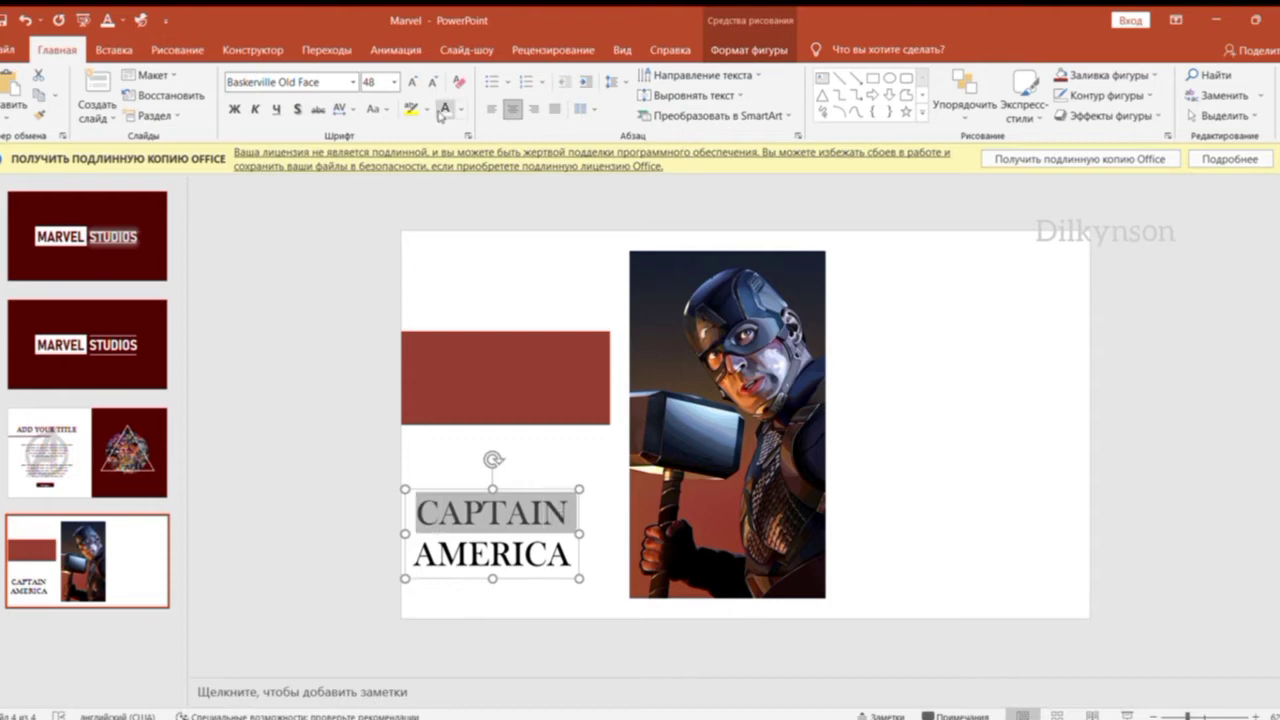
key(BackSpace)
drag(436, 553, 572, 553)
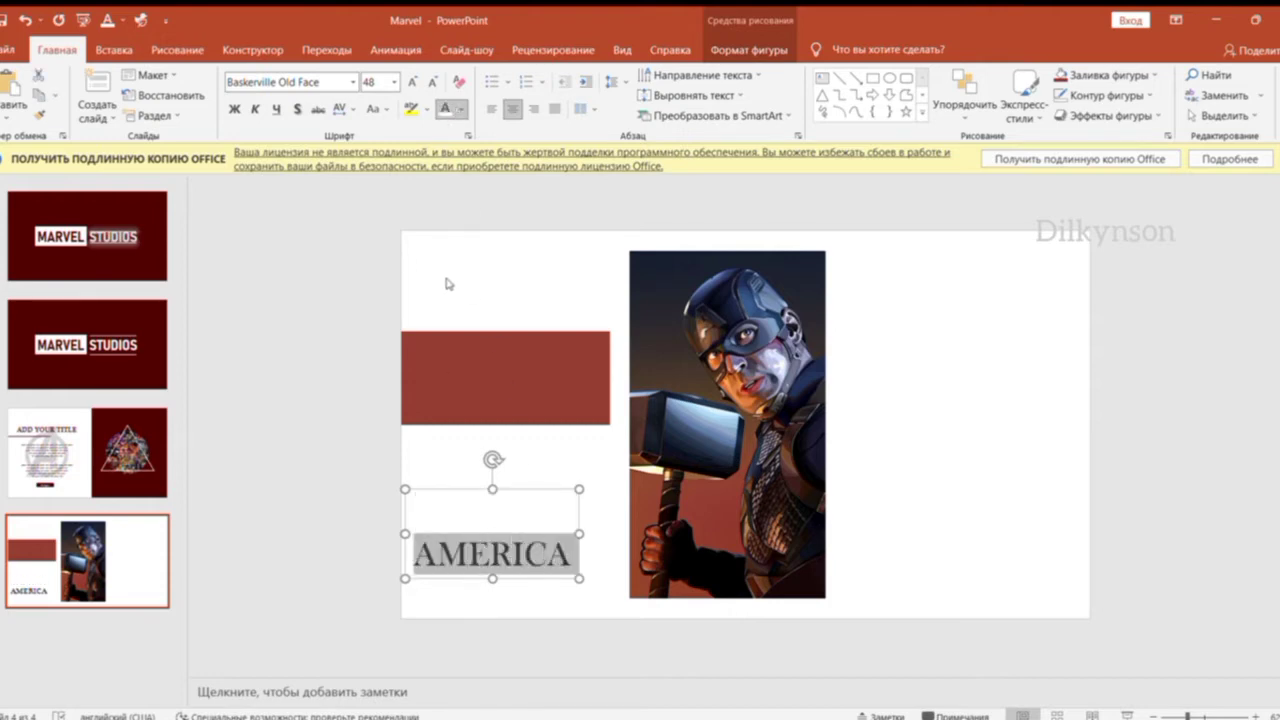
click(517, 474)
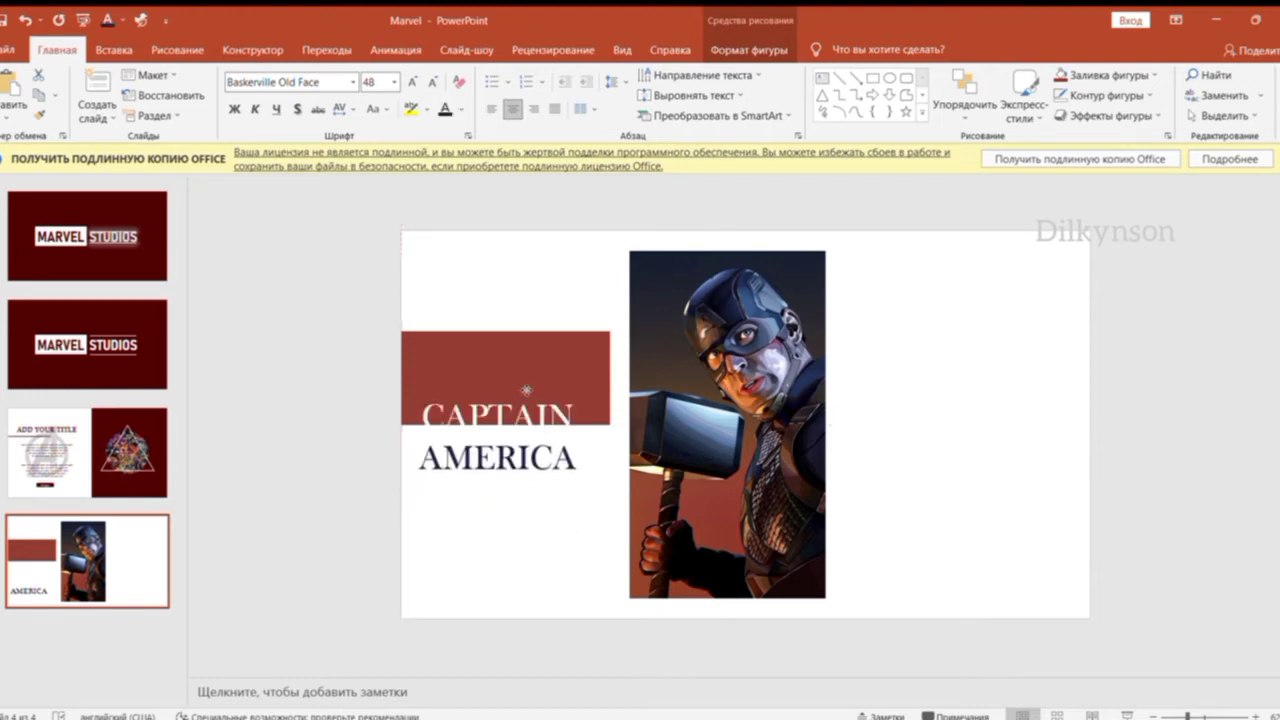
Move the title up into the red bar and paste the shield logo above it.
drag(527, 390, 529, 382)
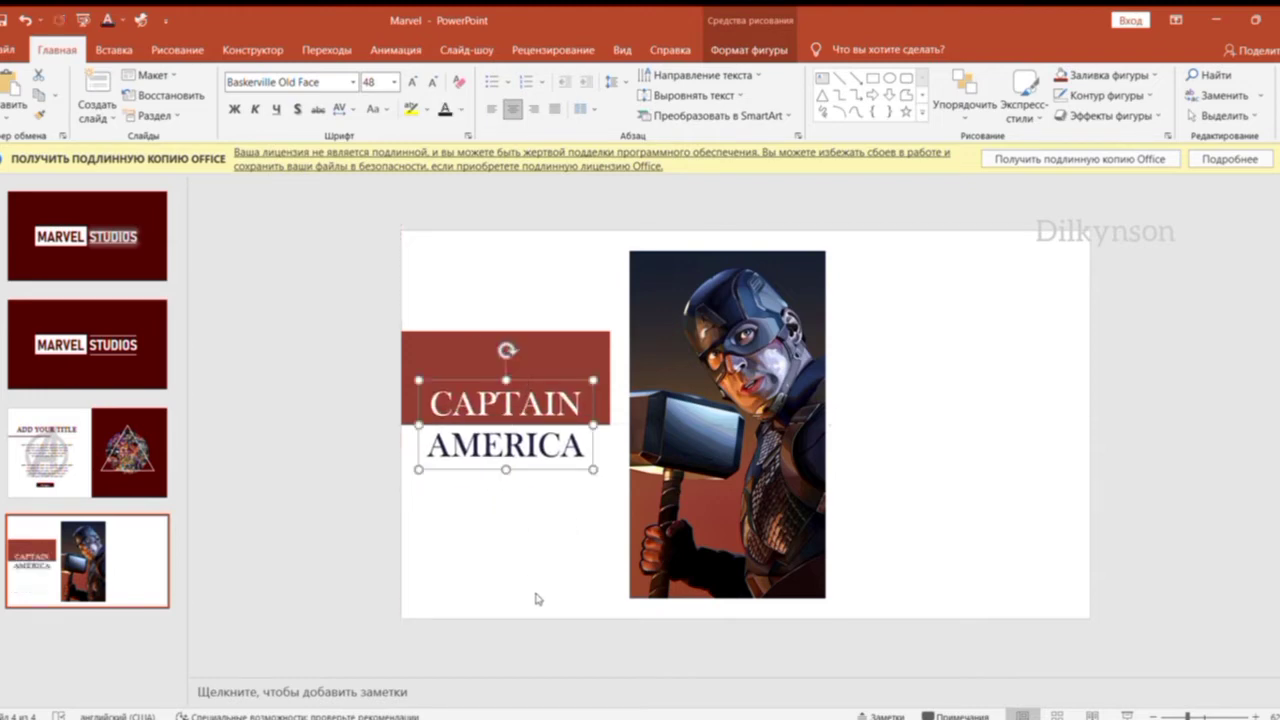
key(ctrl+v)
click(509, 363)
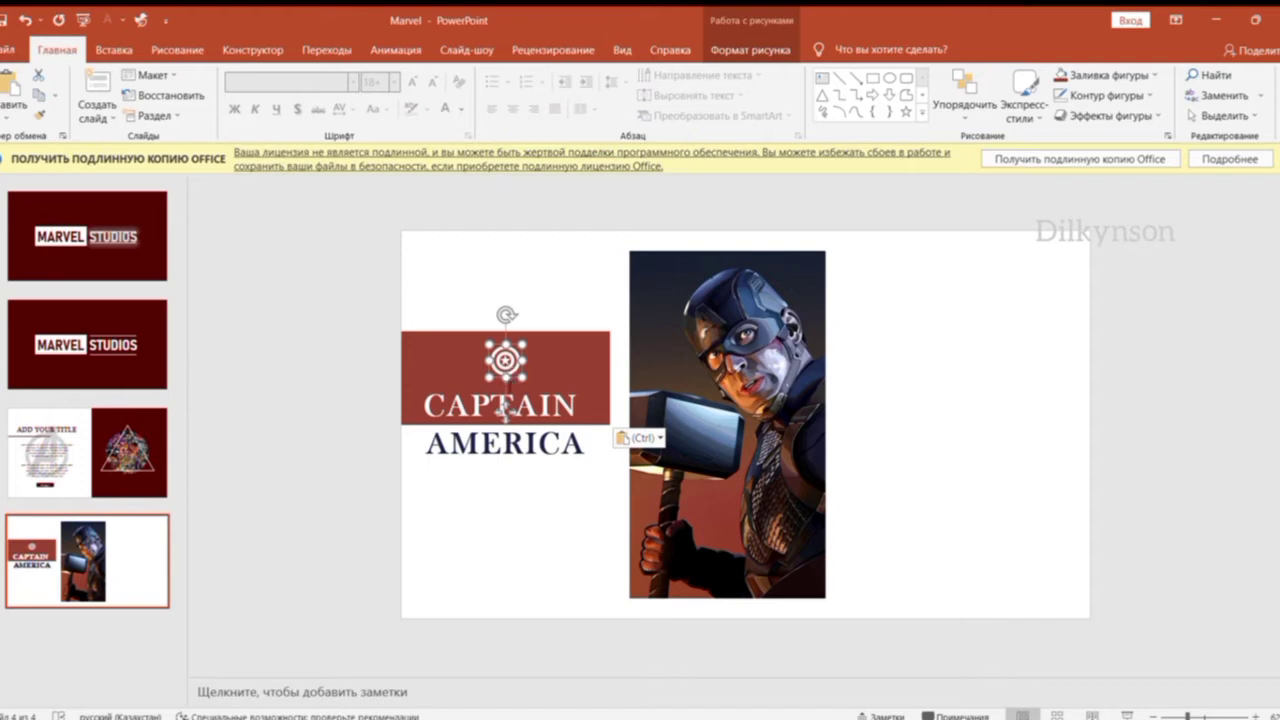
Draw a thin light-pink bar to the right of the Captain America portrait.
click(348, 400)
click(872, 77)
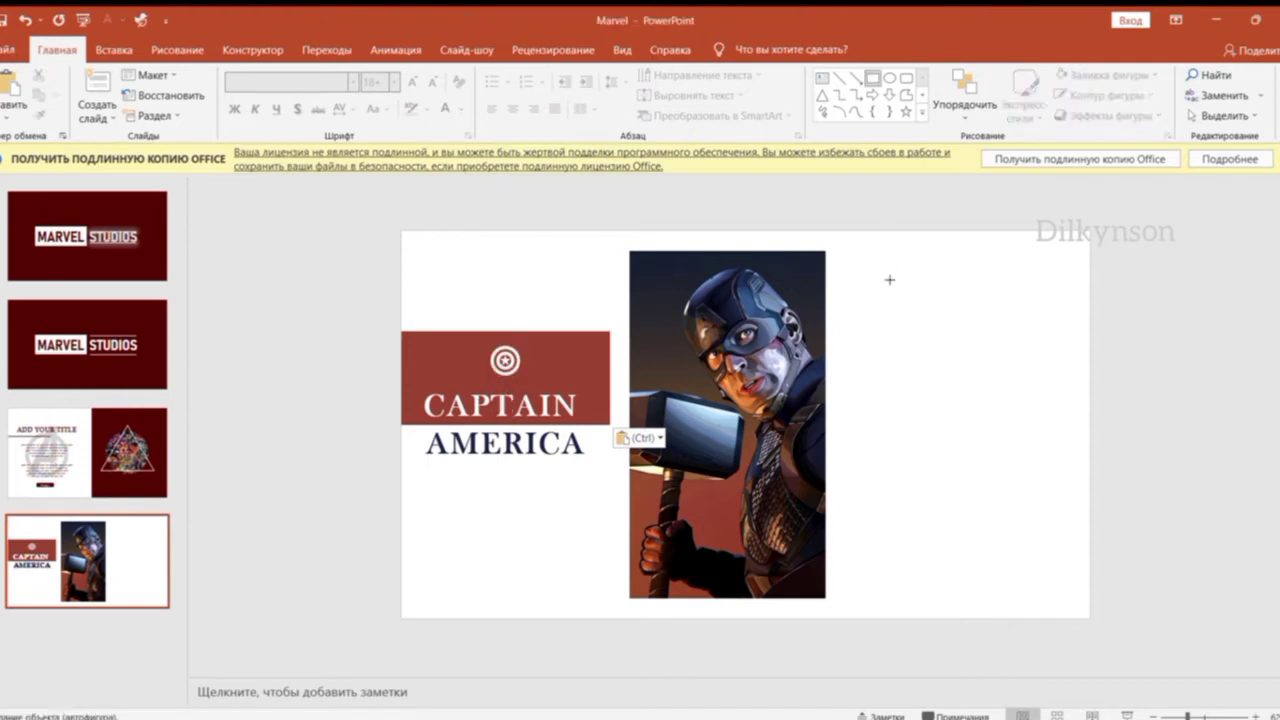
drag(868, 332, 1025, 343)
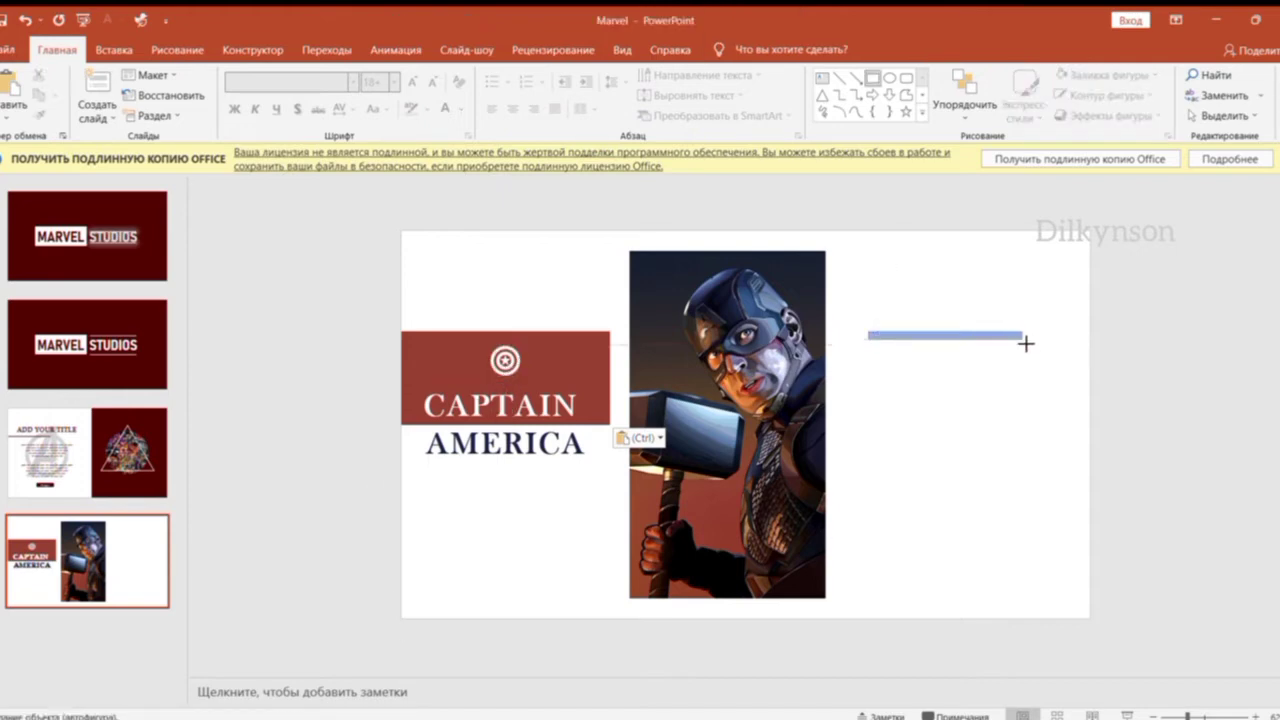
drag(1037, 343, 1058, 340)
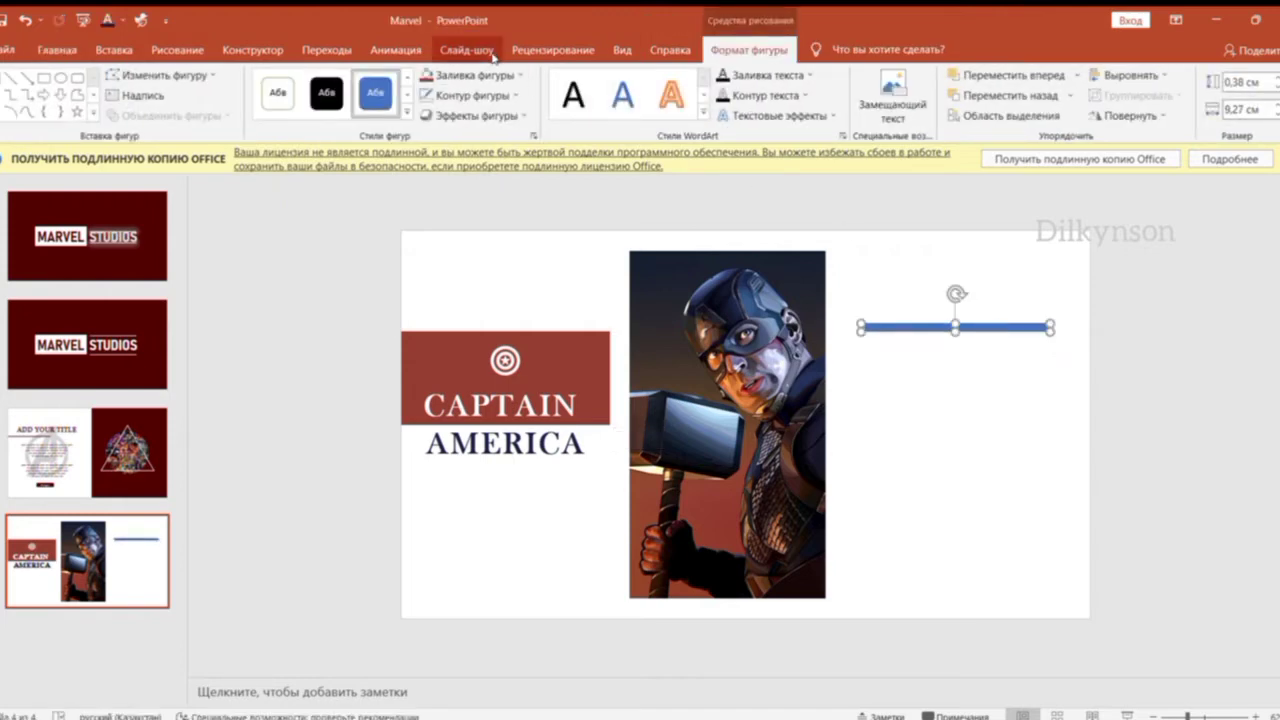
click(428, 75)
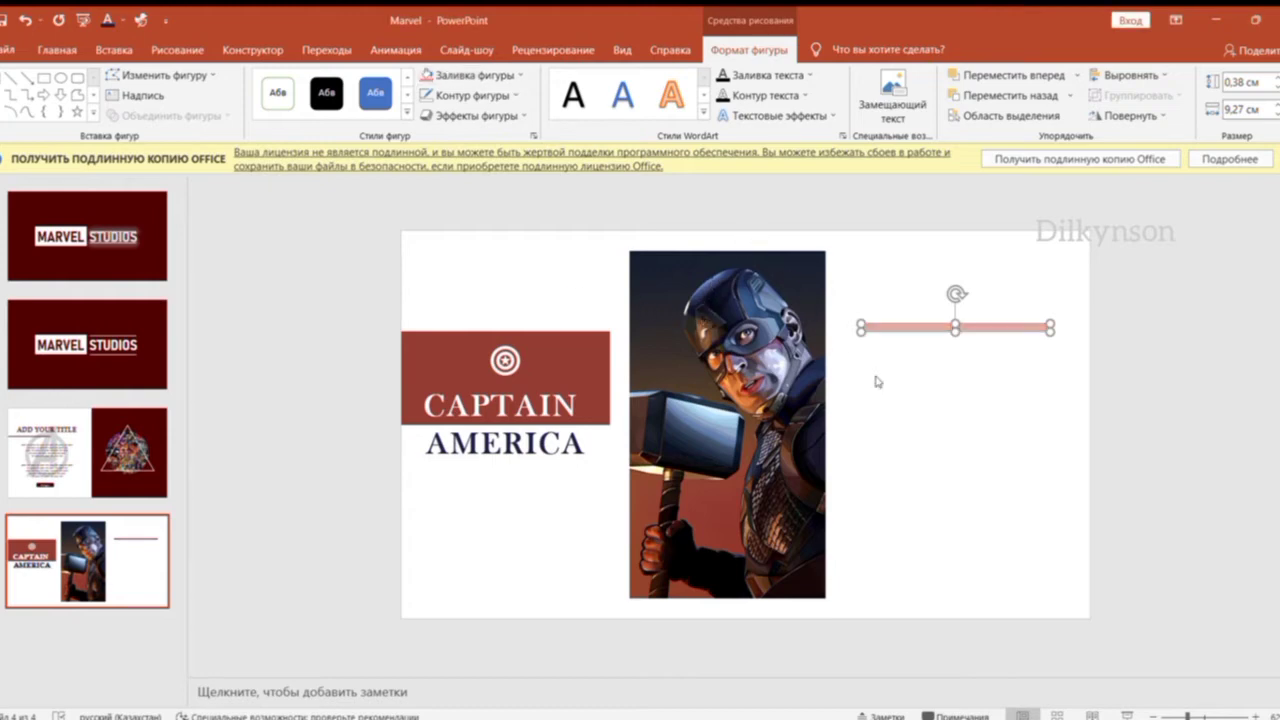
click(943, 406)
Overlay a shorter dark-red copy of the bar, then paste the headings and body text.
click(930, 330)
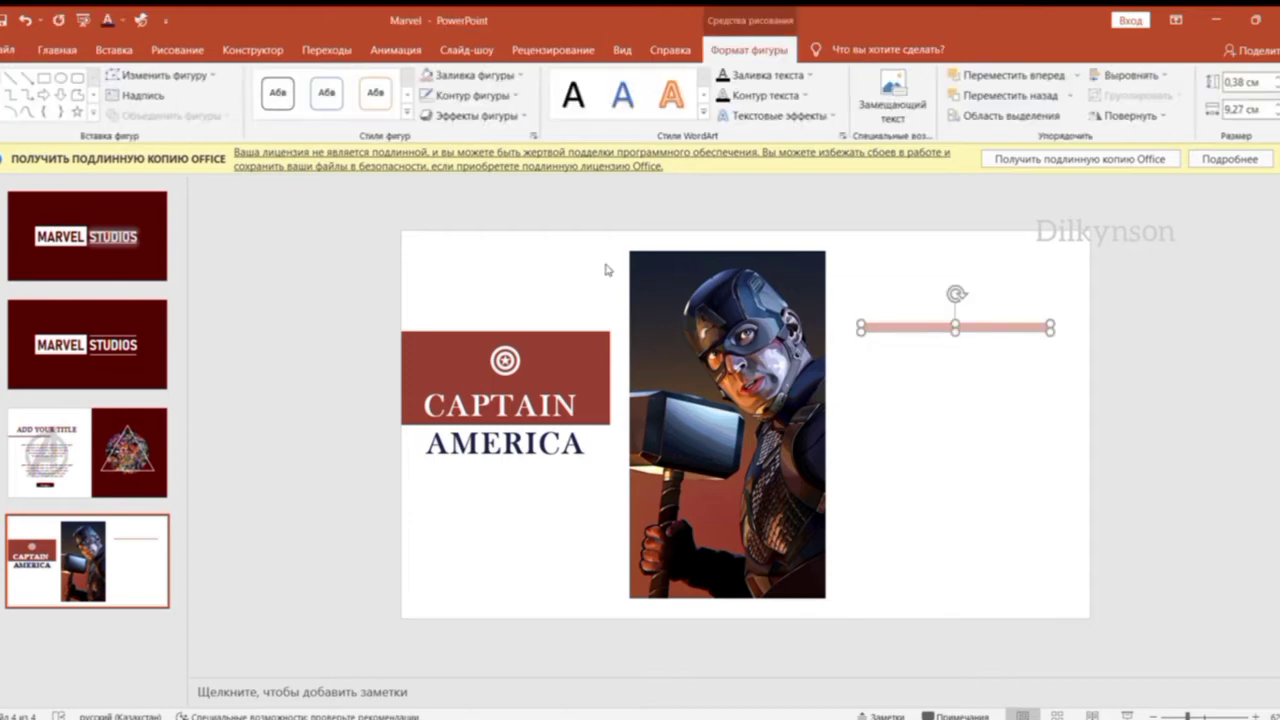
click(57, 49)
click(12, 84)
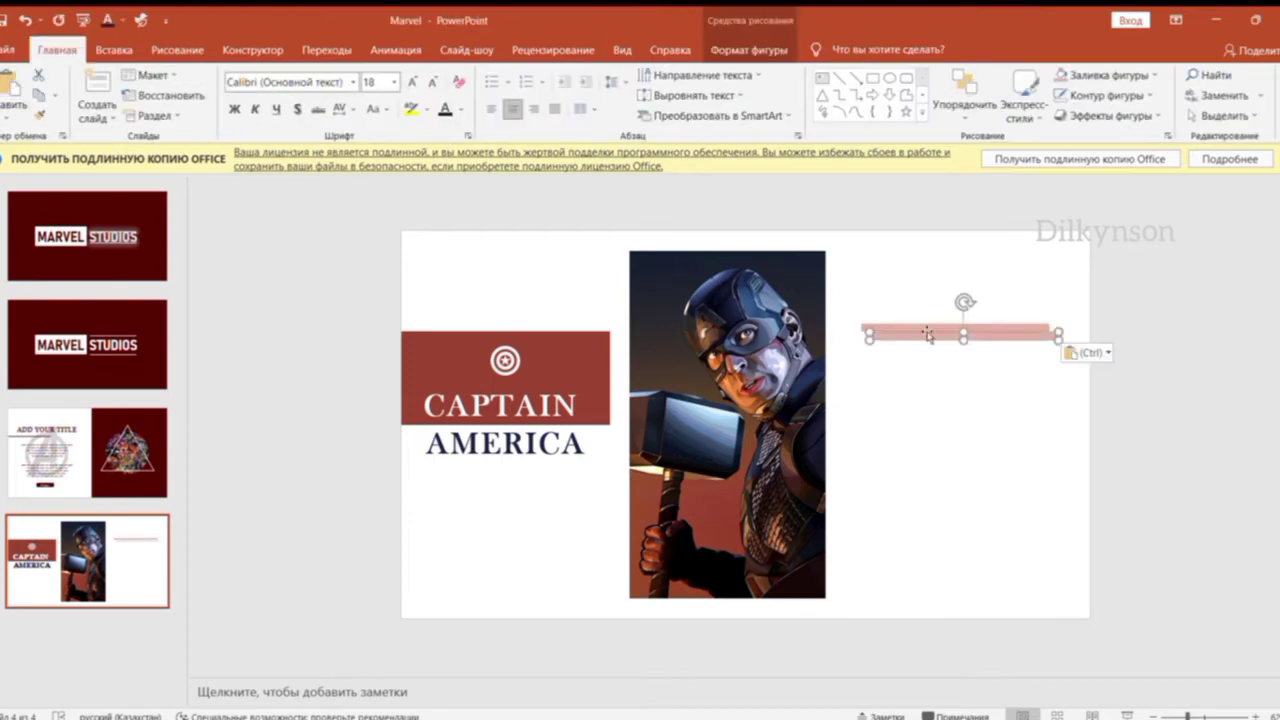
mouse_move(963, 335)
mouse_down()
mouse_move(957, 325)
mouse_move(986, 323)
mouse_move(1038, 341)
mouse_move(1006, 329)
mouse_up()
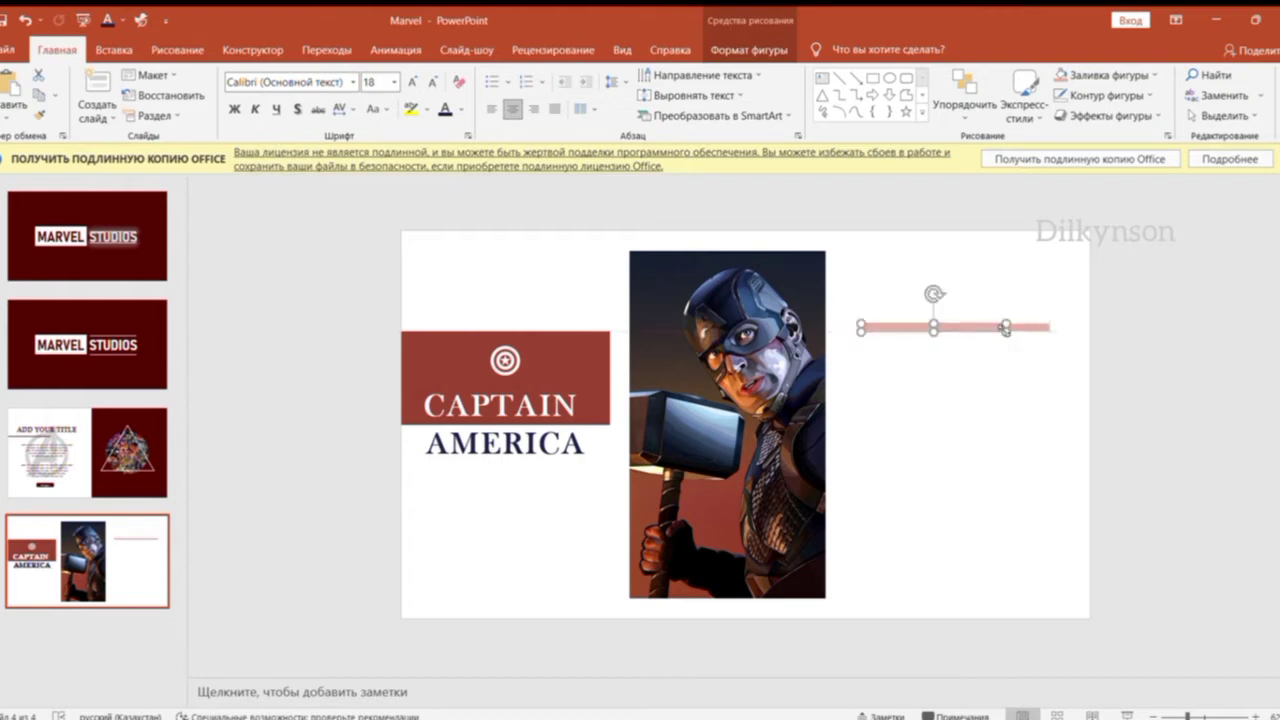
click(749, 49)
click(468, 75)
key(ctrl+z)
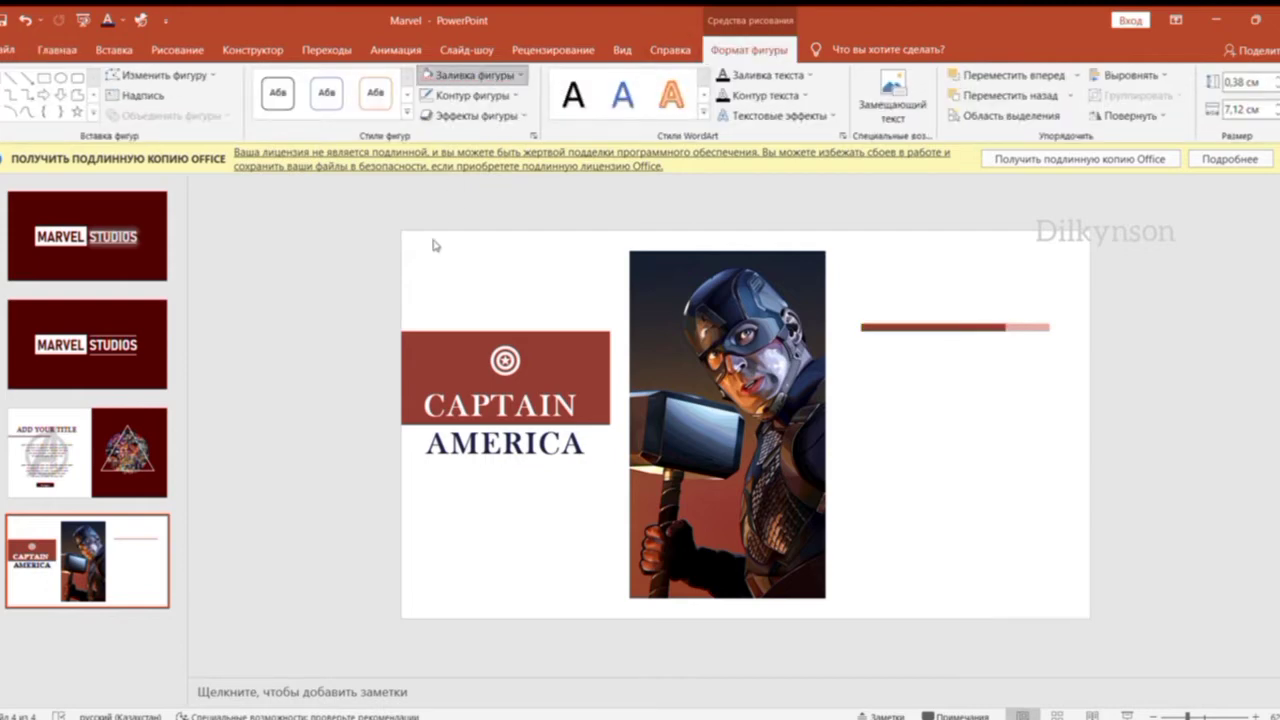
click(990, 451)
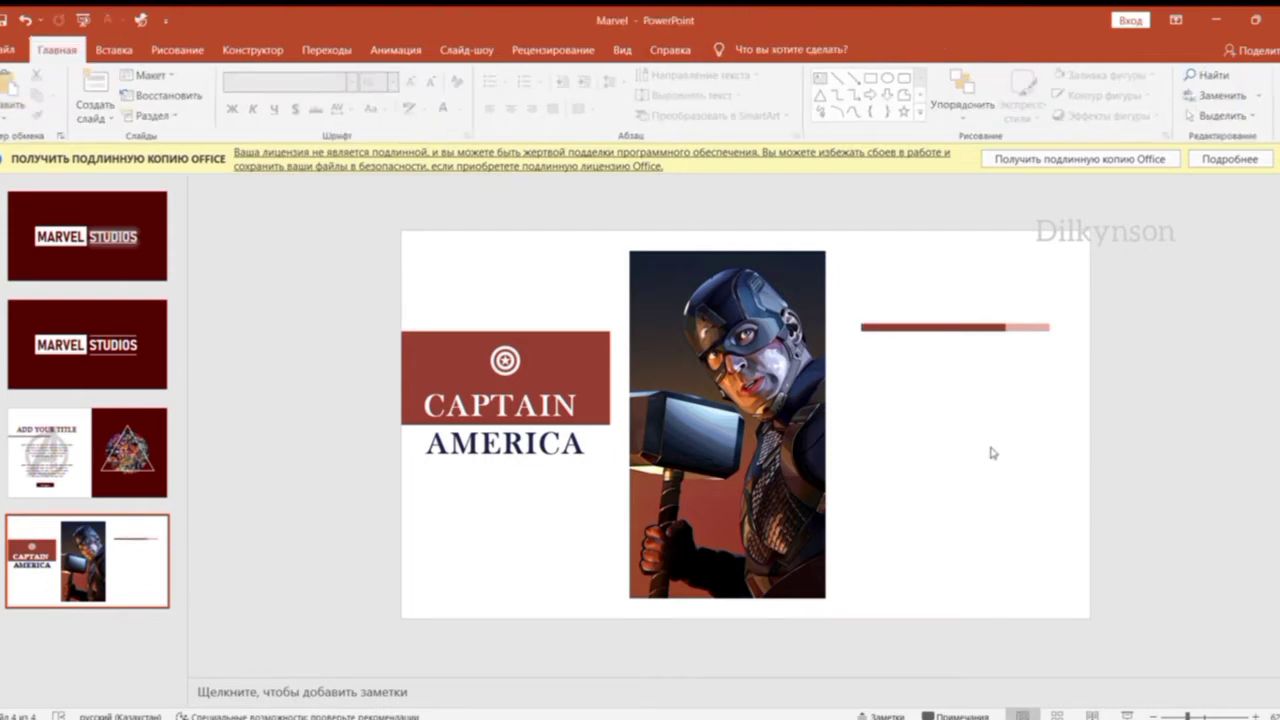
key(ctrl+v)
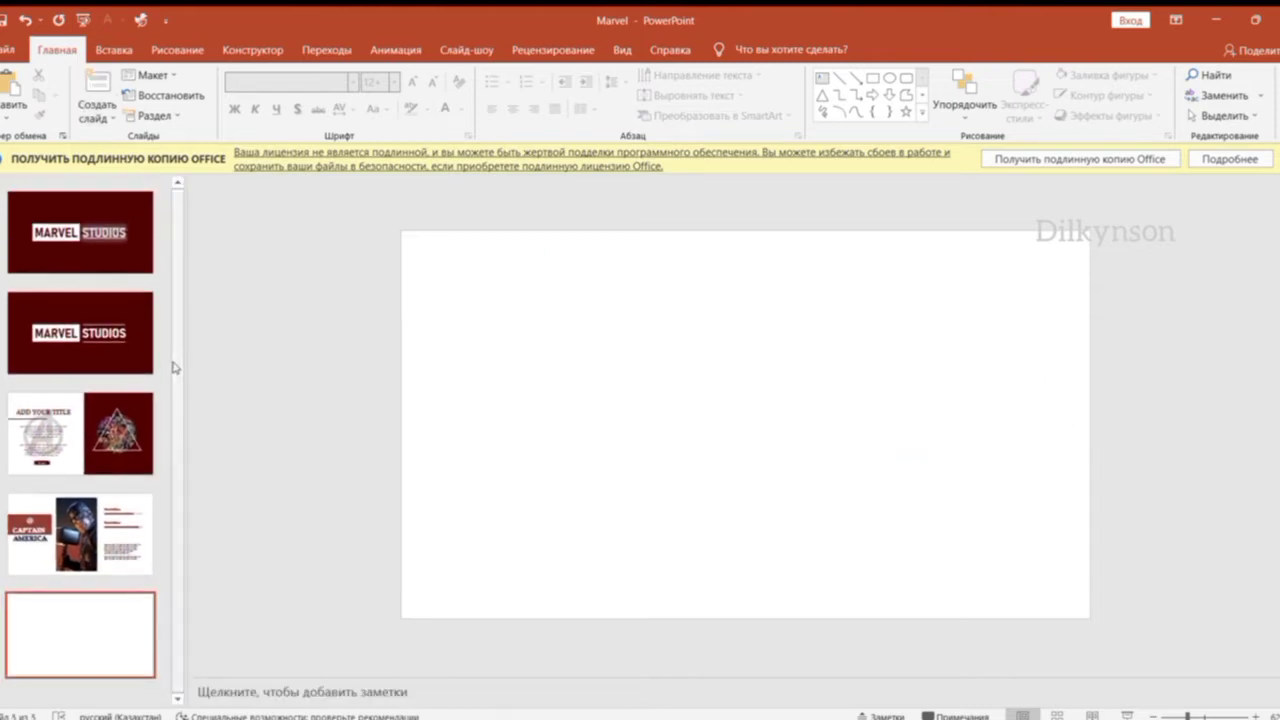
Paste the Iron Man picture and draw a large circle over him.
key(ctrl+v)
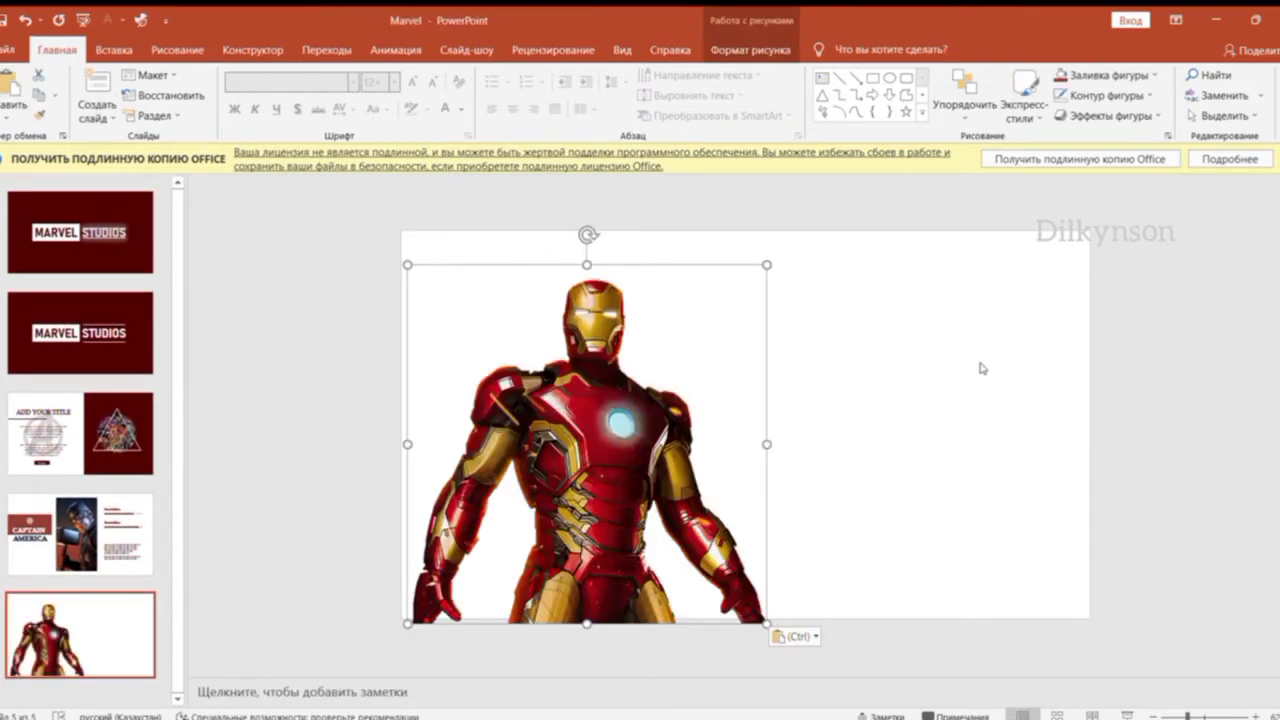
click(979, 366)
click(889, 77)
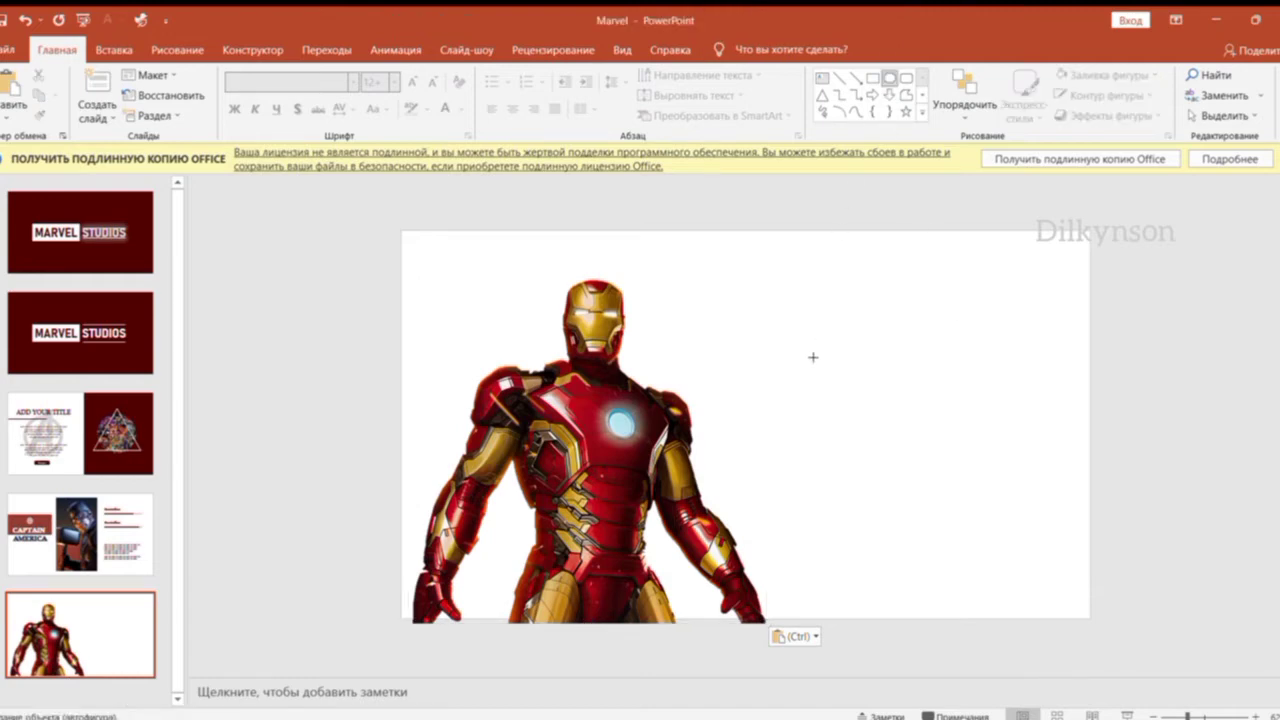
drag(790, 300, 1155, 664)
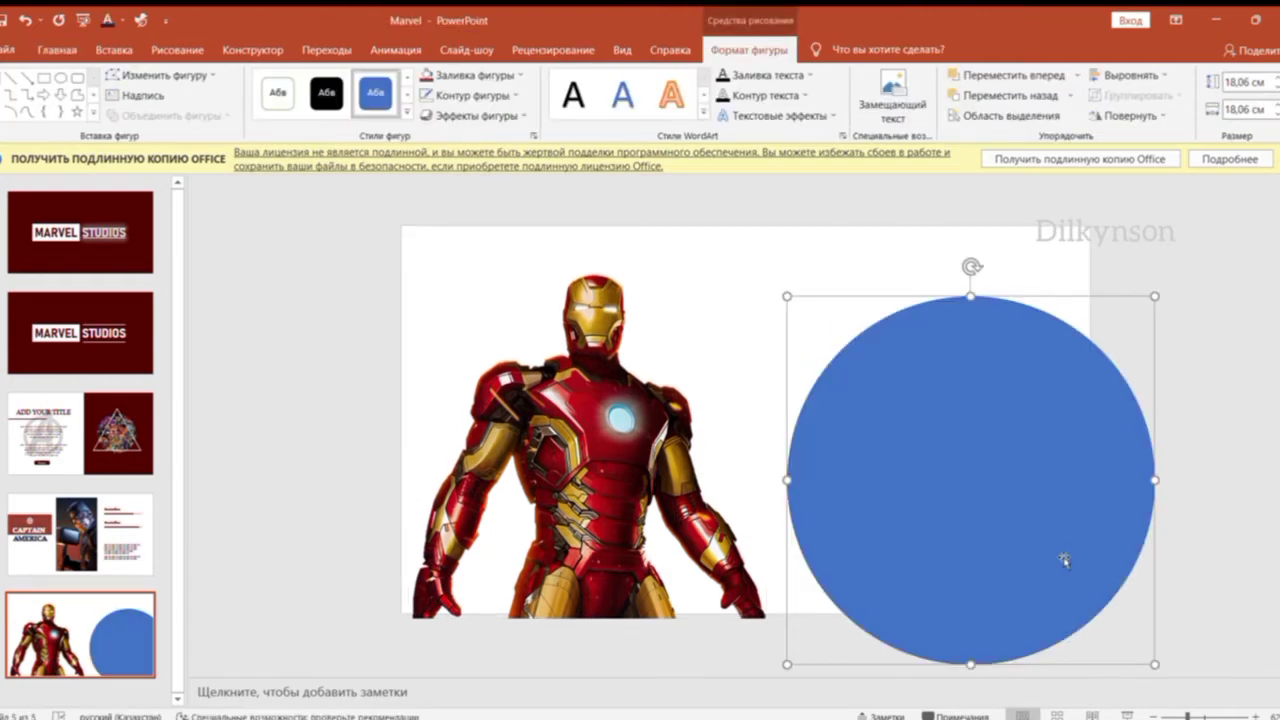
ctrl+scroll(780, 450, down, 3)
drag(1014, 586, 1076, 668)
drag(994, 528, 655, 545)
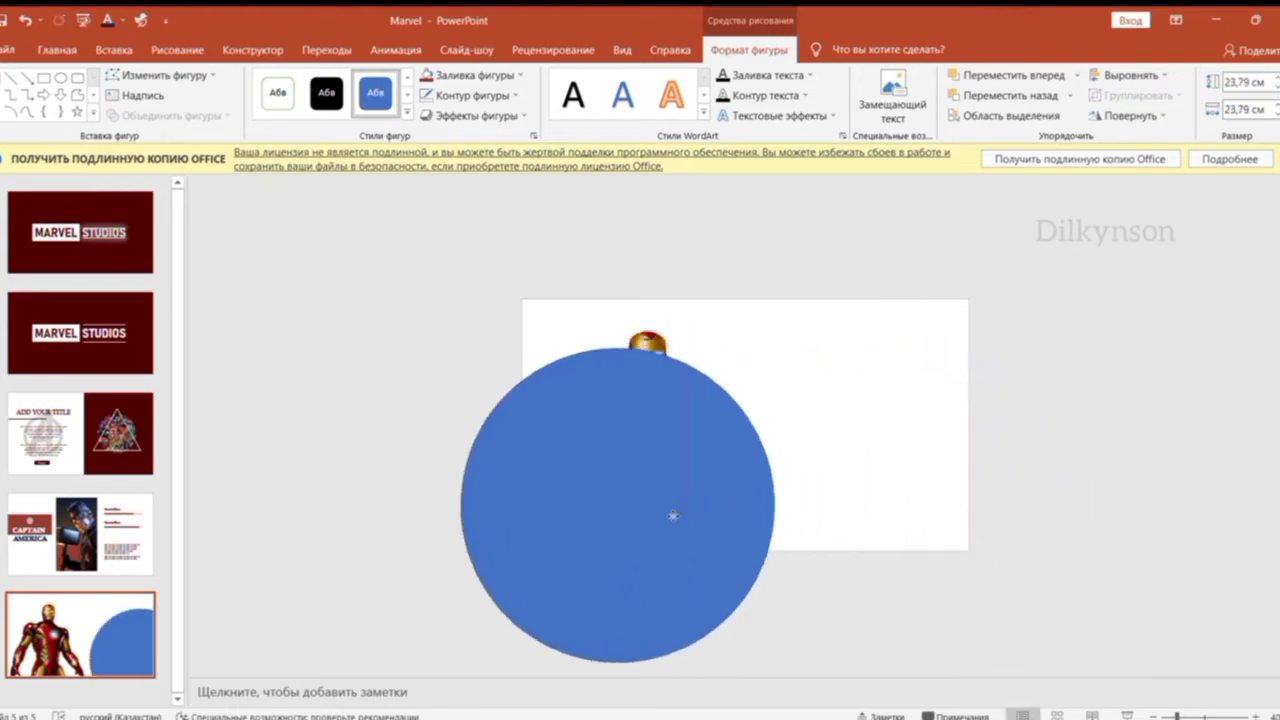
drag(734, 670, 726, 664)
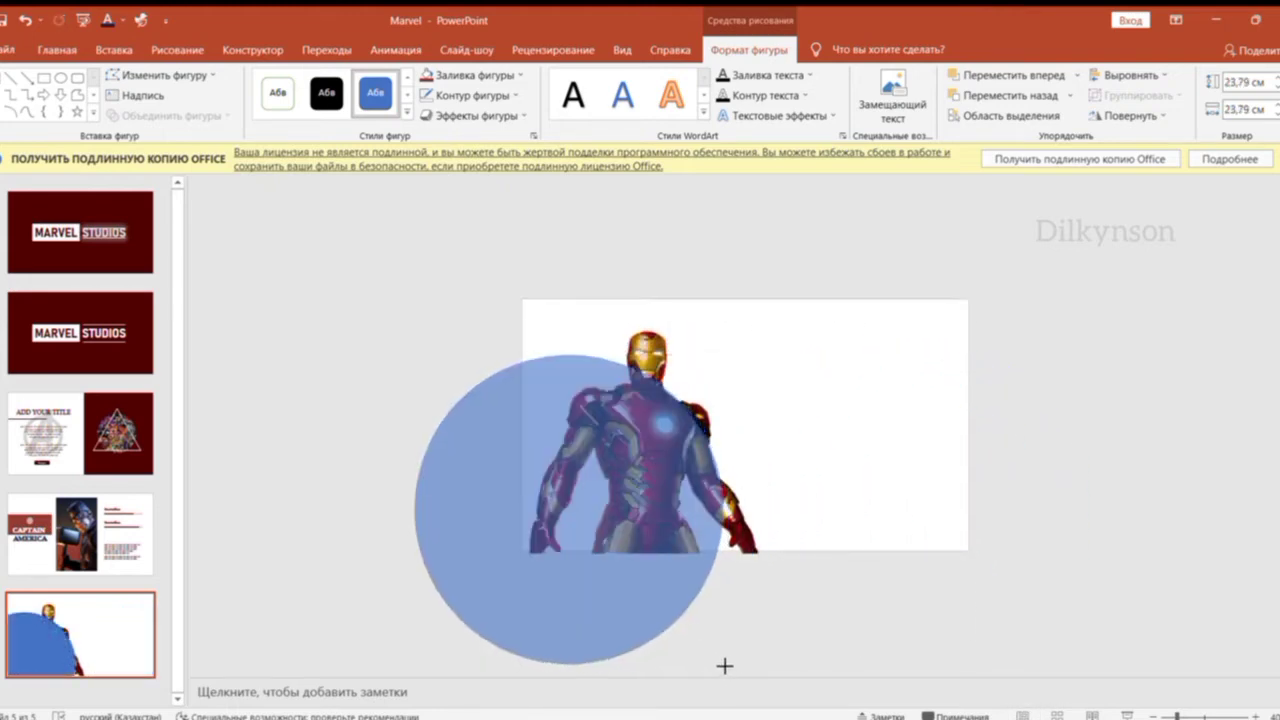
Fill the circle with helmet gold, send it behind Iron Man, and paste the IRON MAN text.
click(470, 75)
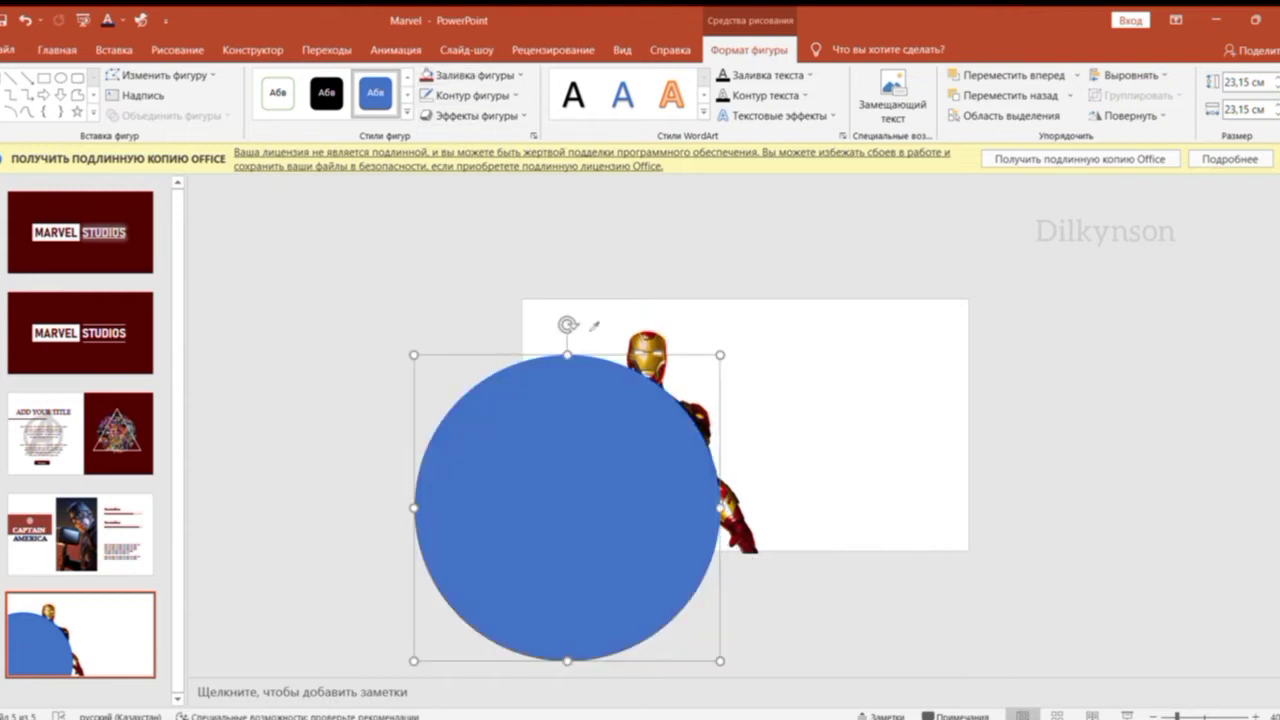
click(647, 345)
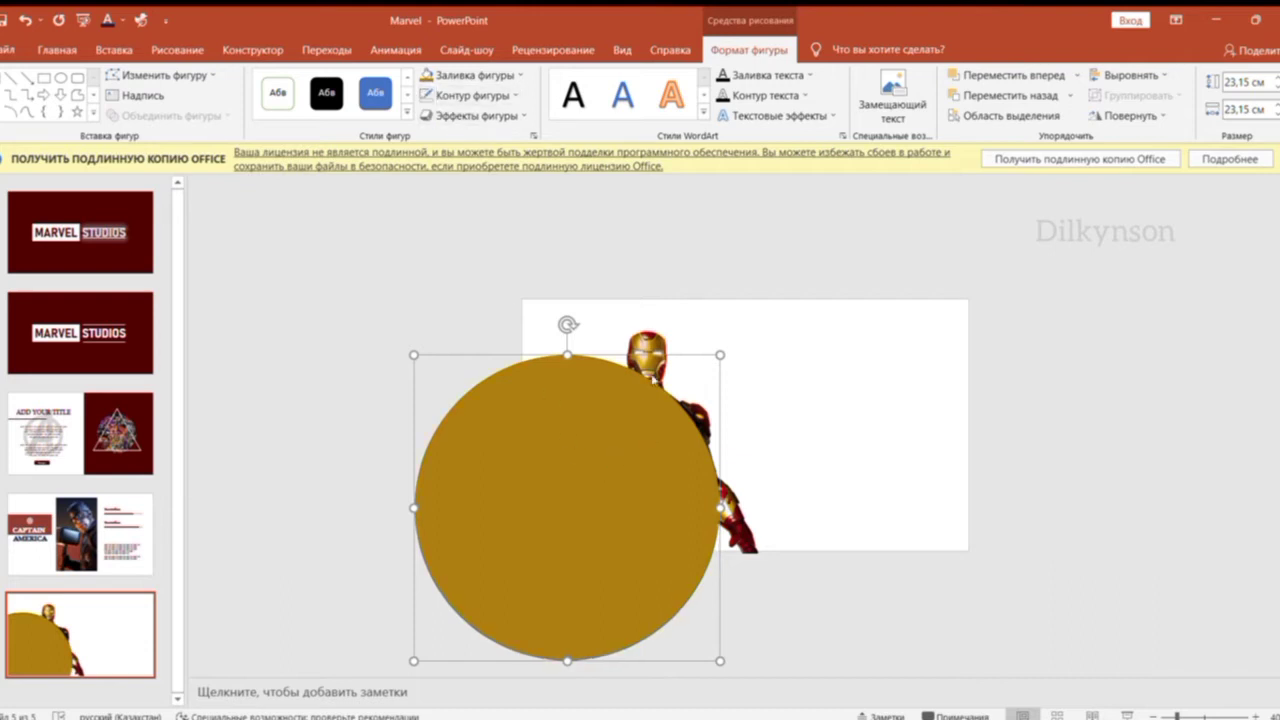
key(ctrl+[)
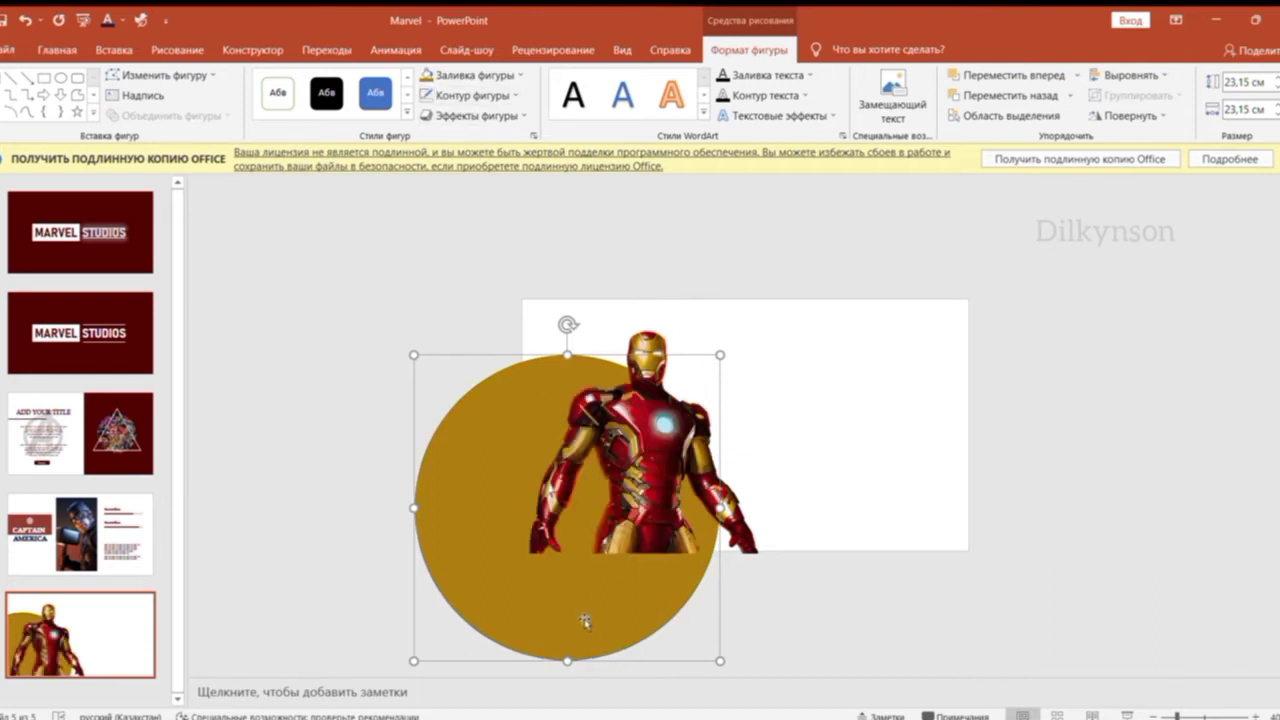
drag(584, 618, 634, 603)
click(963, 526)
key(ctrl+v)
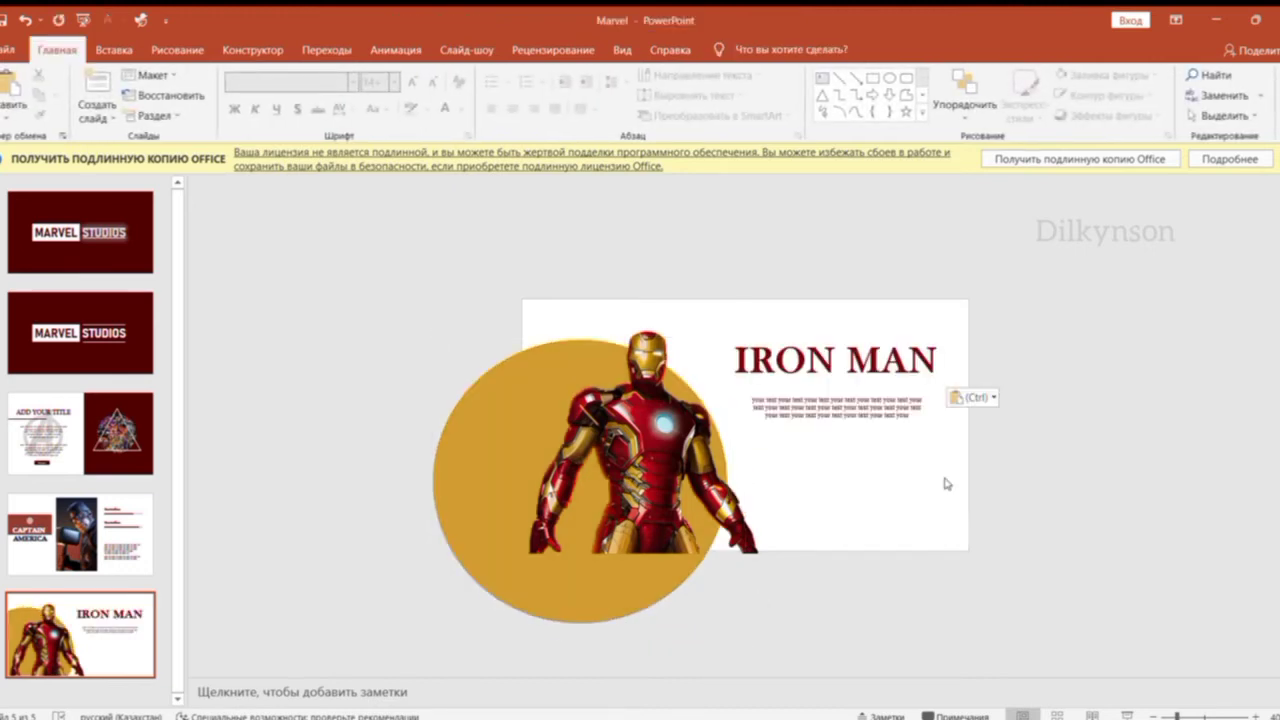
Draw a small gold circle below the body text with a small Iron Man picture on it.
click(889, 77)
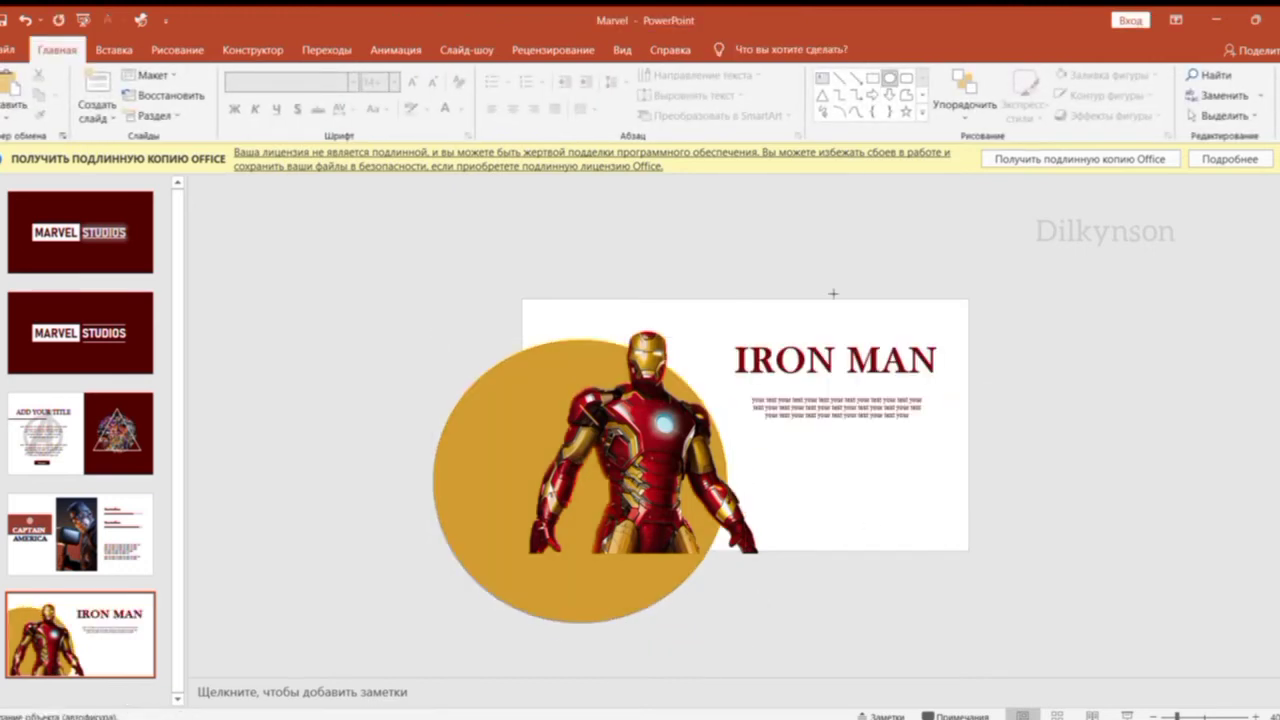
mouse_move(799, 473)
mouse_down()
mouse_move(824, 490)
mouse_move(805, 467)
mouse_up()
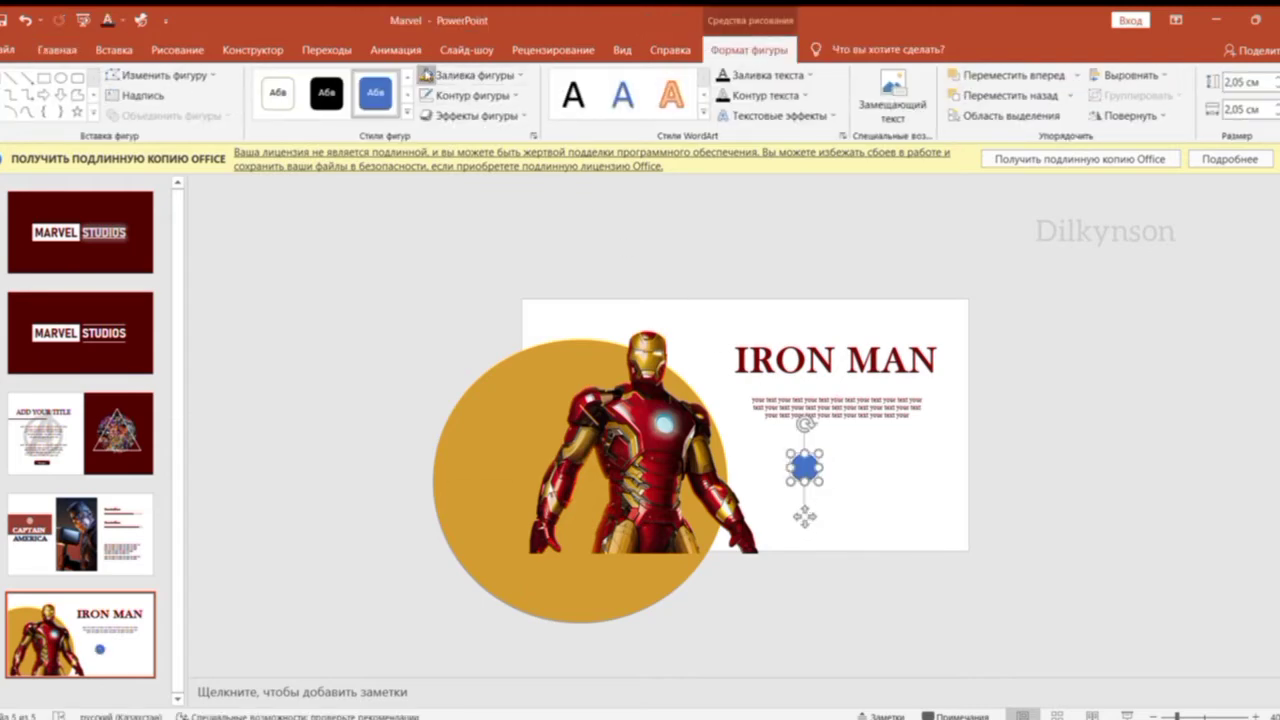
click(440, 76)
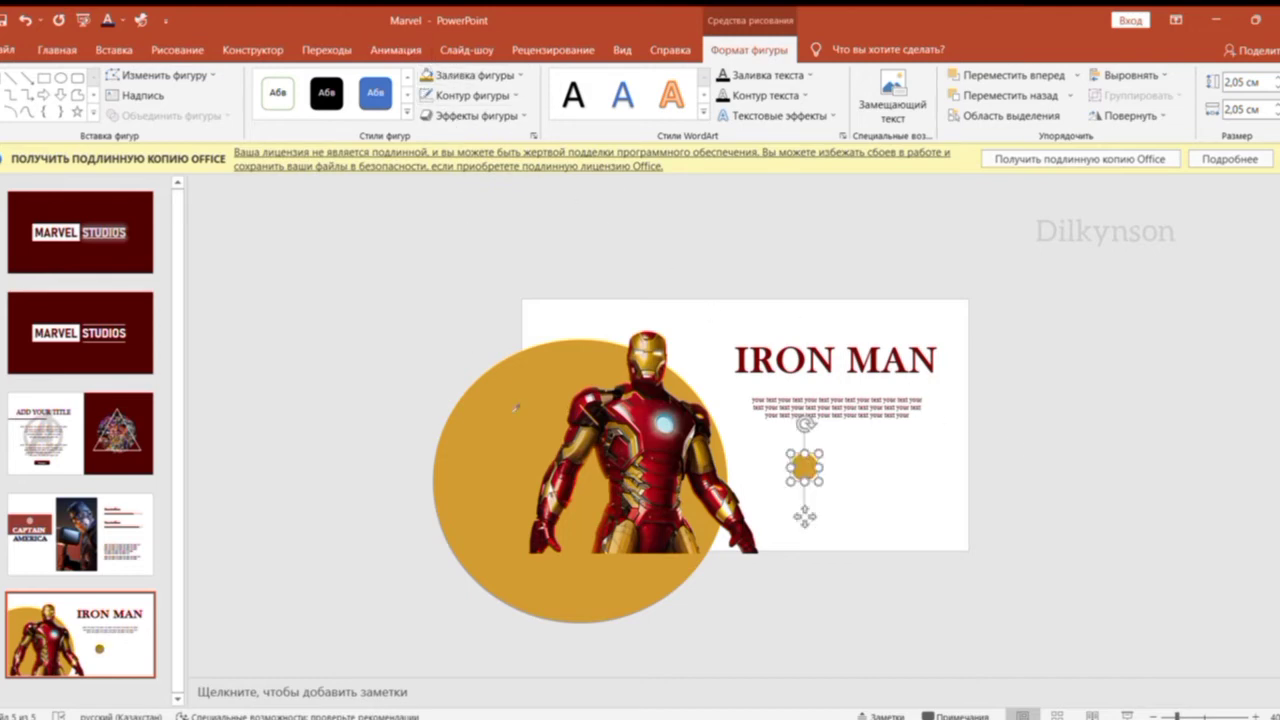
click(877, 455)
click(12, 82)
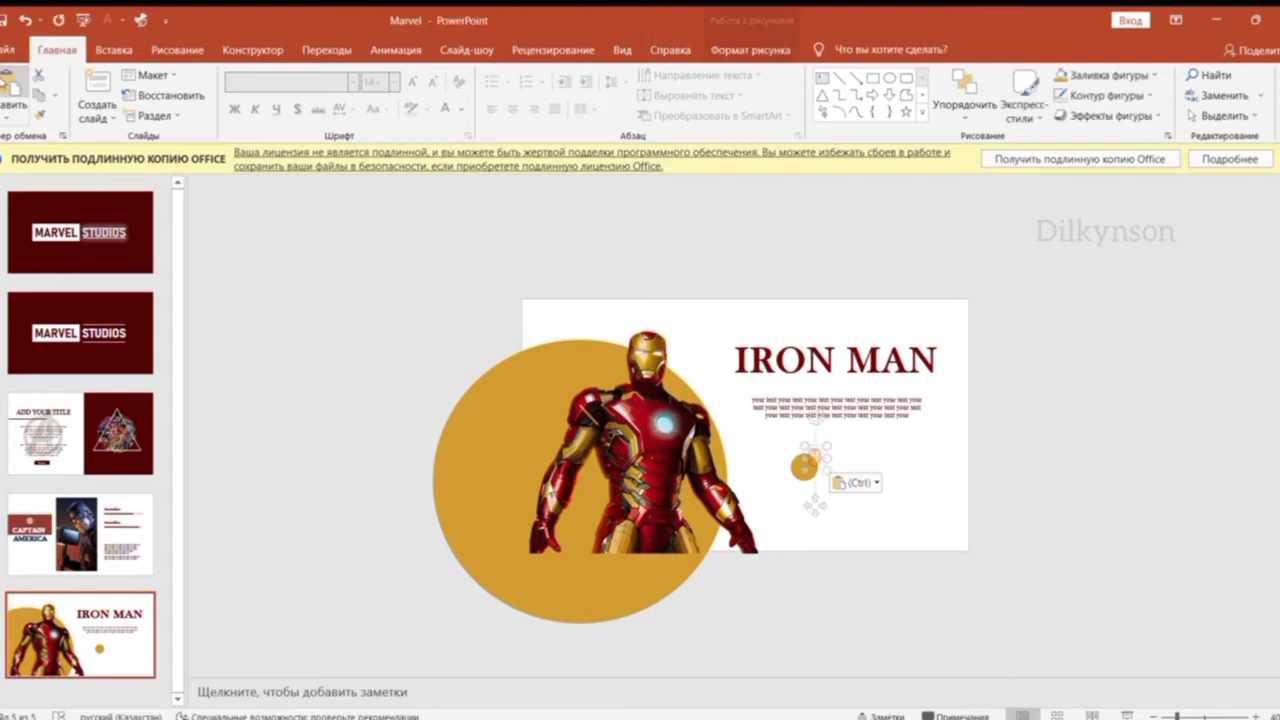
drag(820, 507, 809, 517)
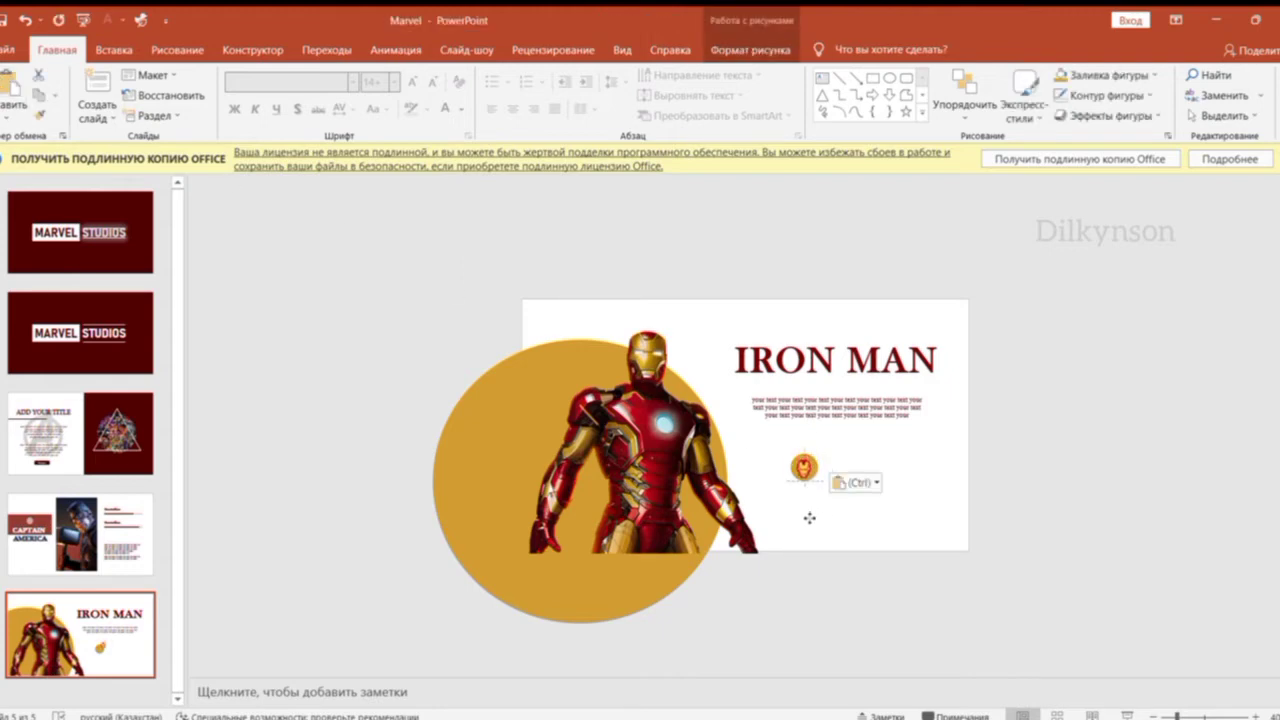
Align the icon, add a second emblem captioned Your text, and insert a blank sixth slide.
scroll(1008, 578, up, 3)
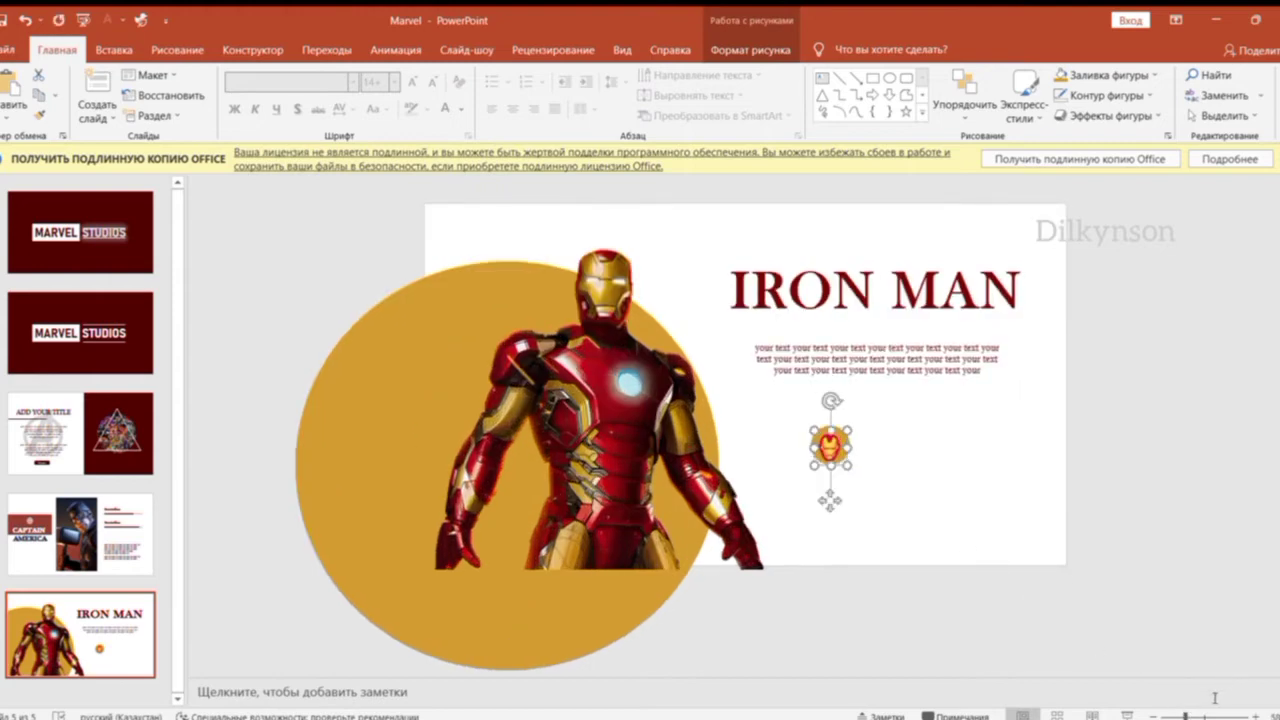
scroll(1215, 698, up, 2)
click(1006, 489)
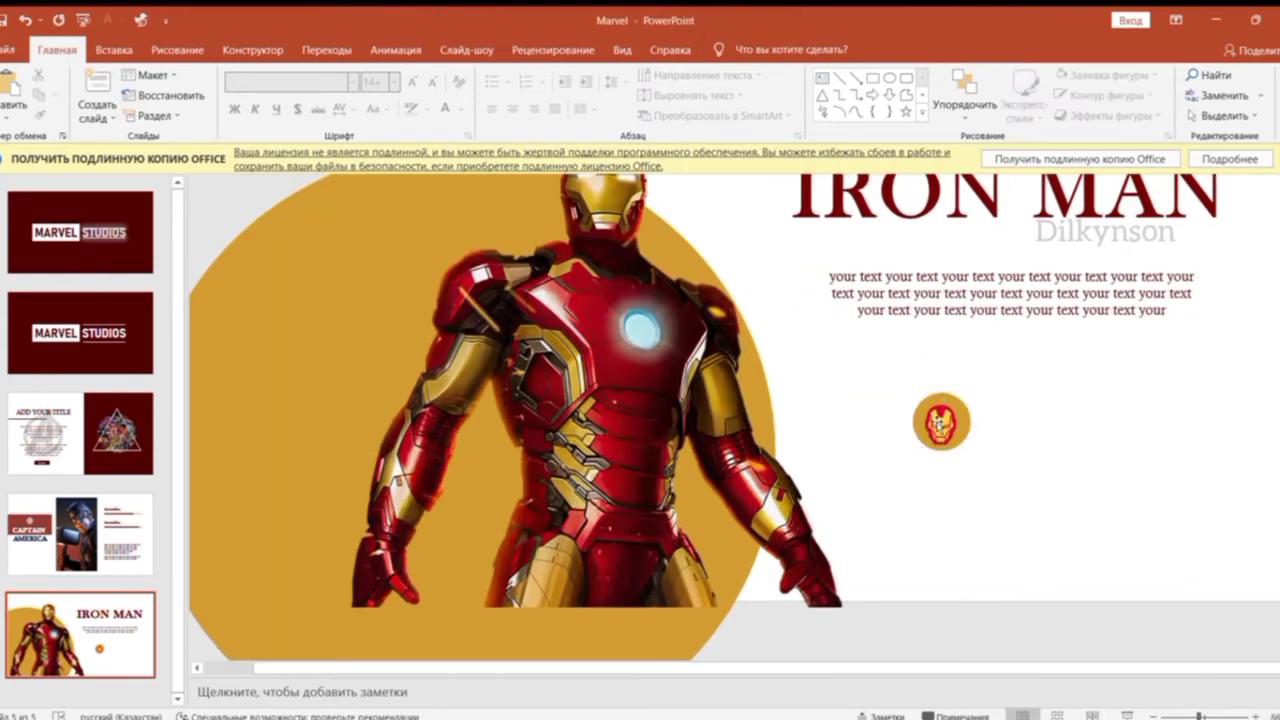
click(940, 424)
drag(942, 421, 942, 420)
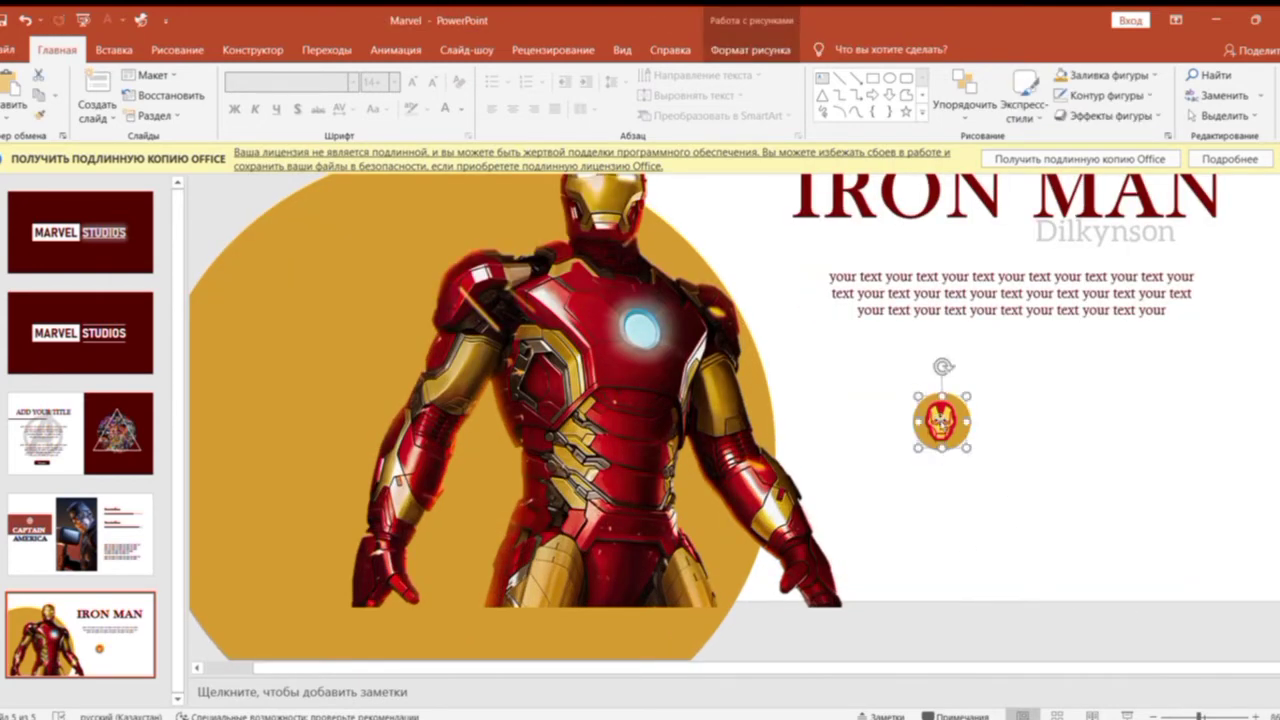
click(1045, 436)
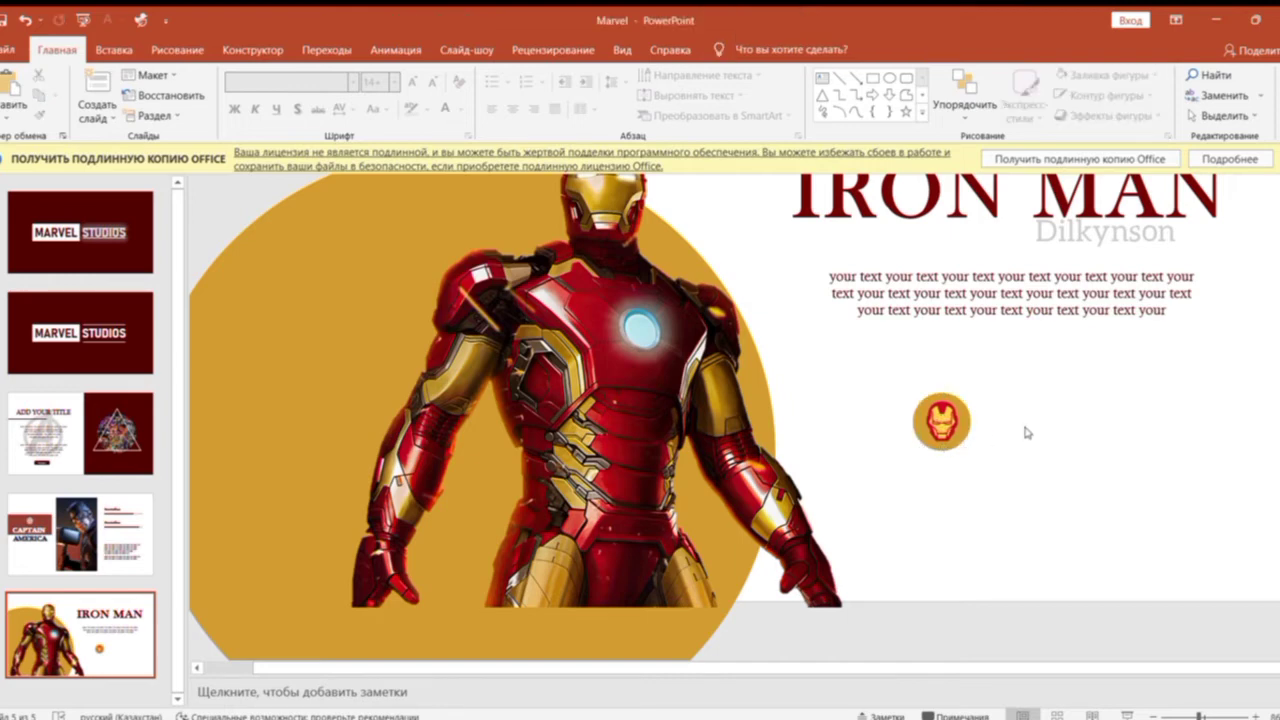
drag(862, 363, 1025, 472)
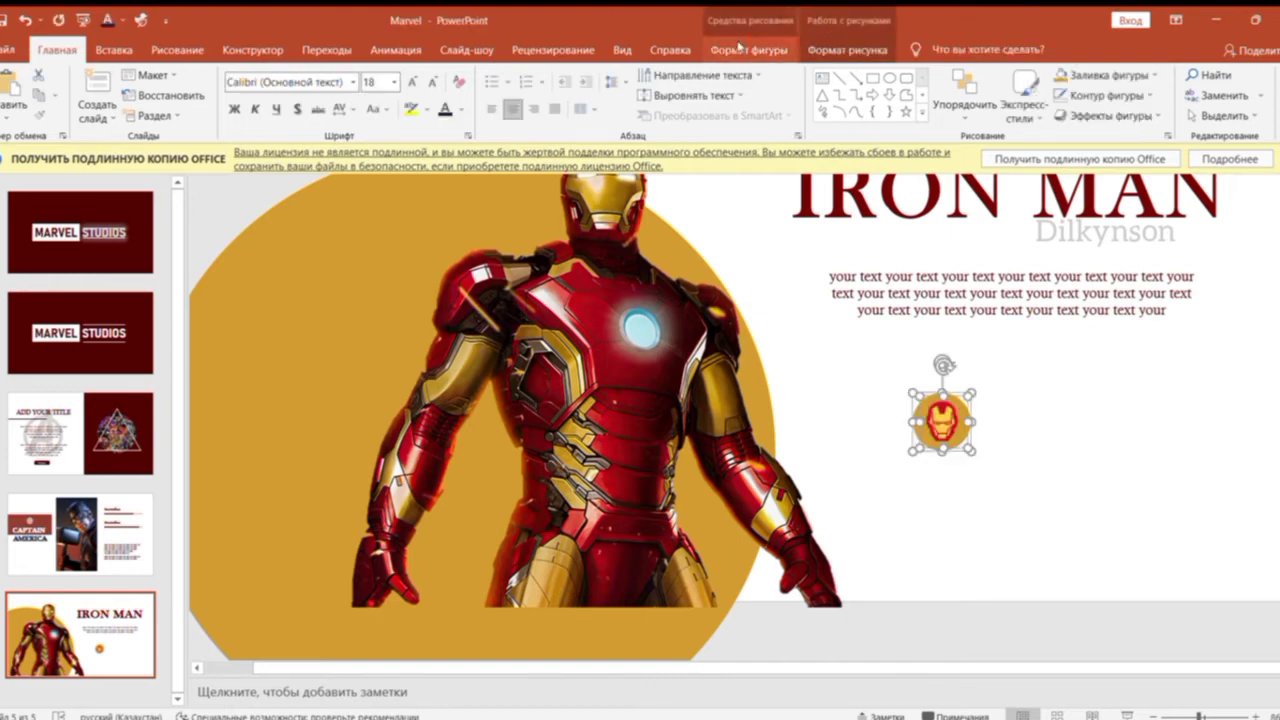
click(748, 49)
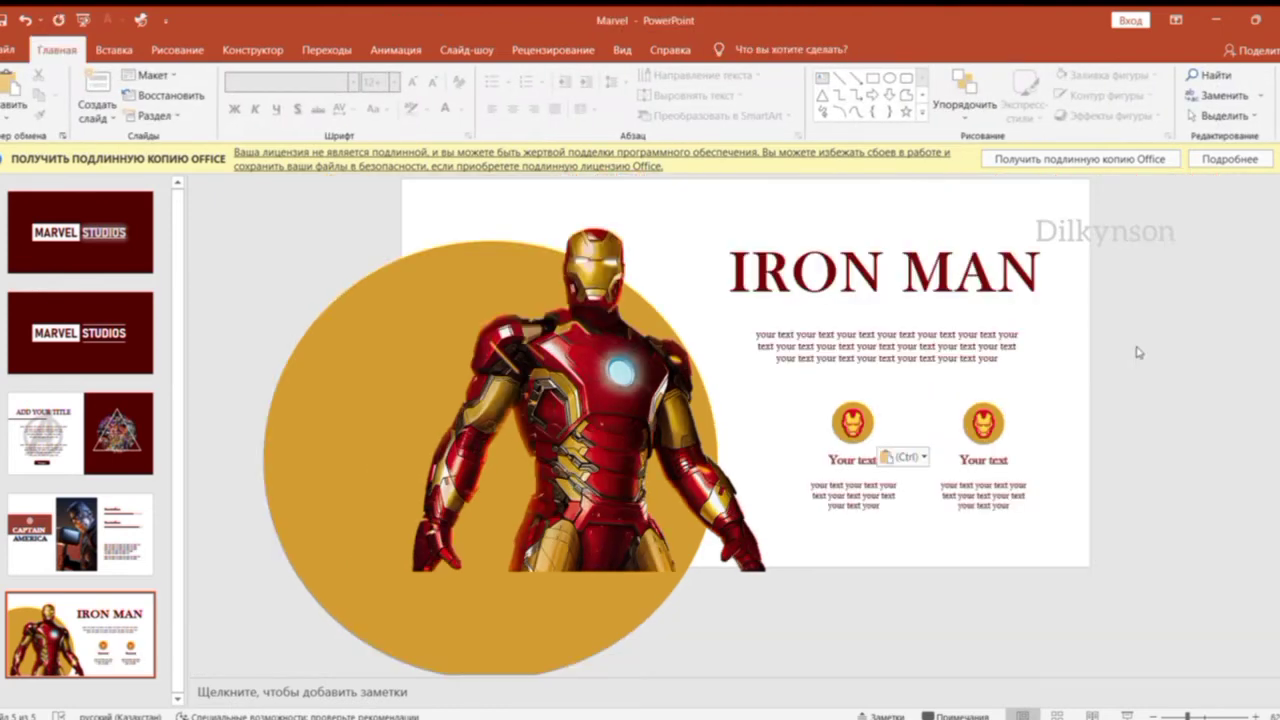
key(Escape)
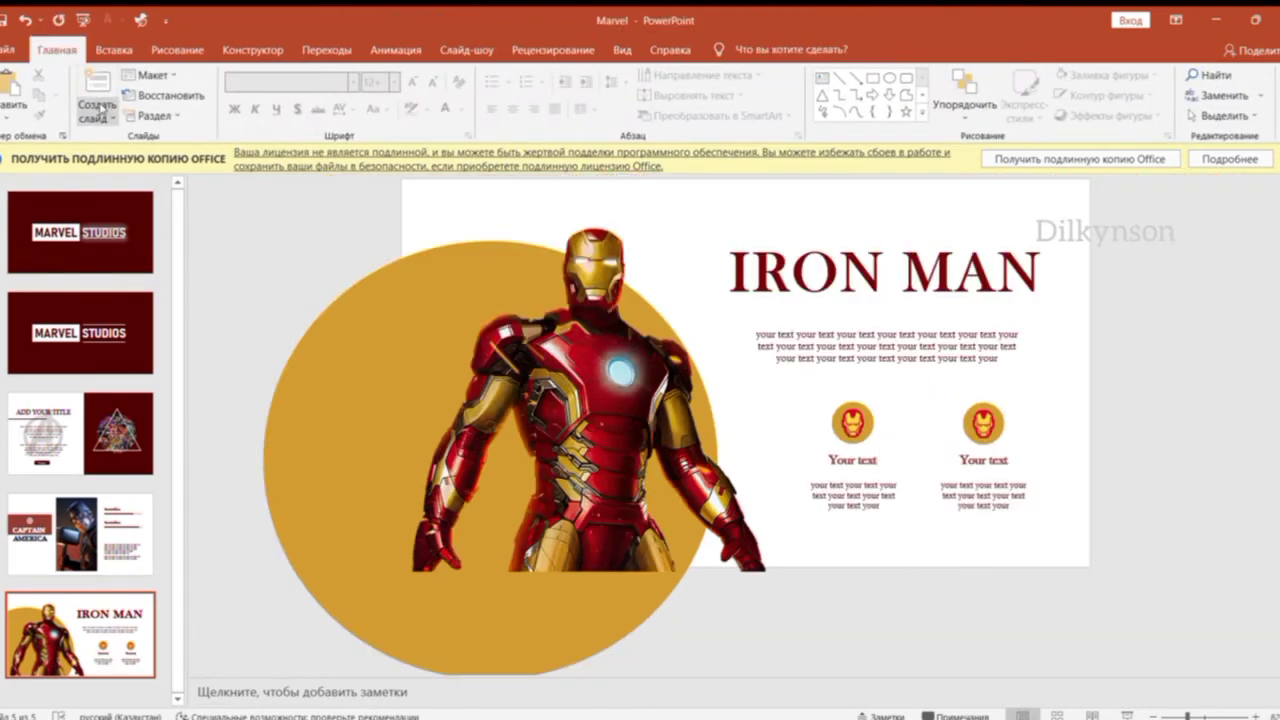
click(97, 84)
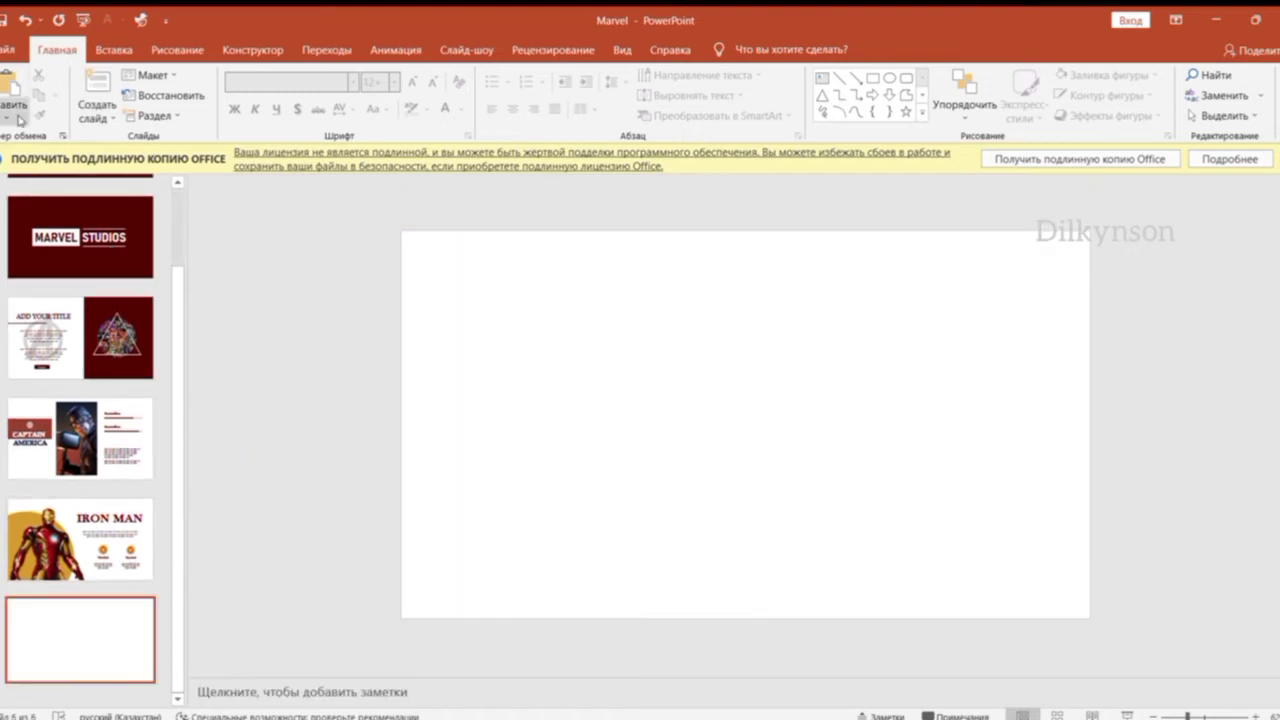
Paste the Spider-Man picture and draw a dark red bar flush along its bottom edge.
click(14, 82)
click(773, 329)
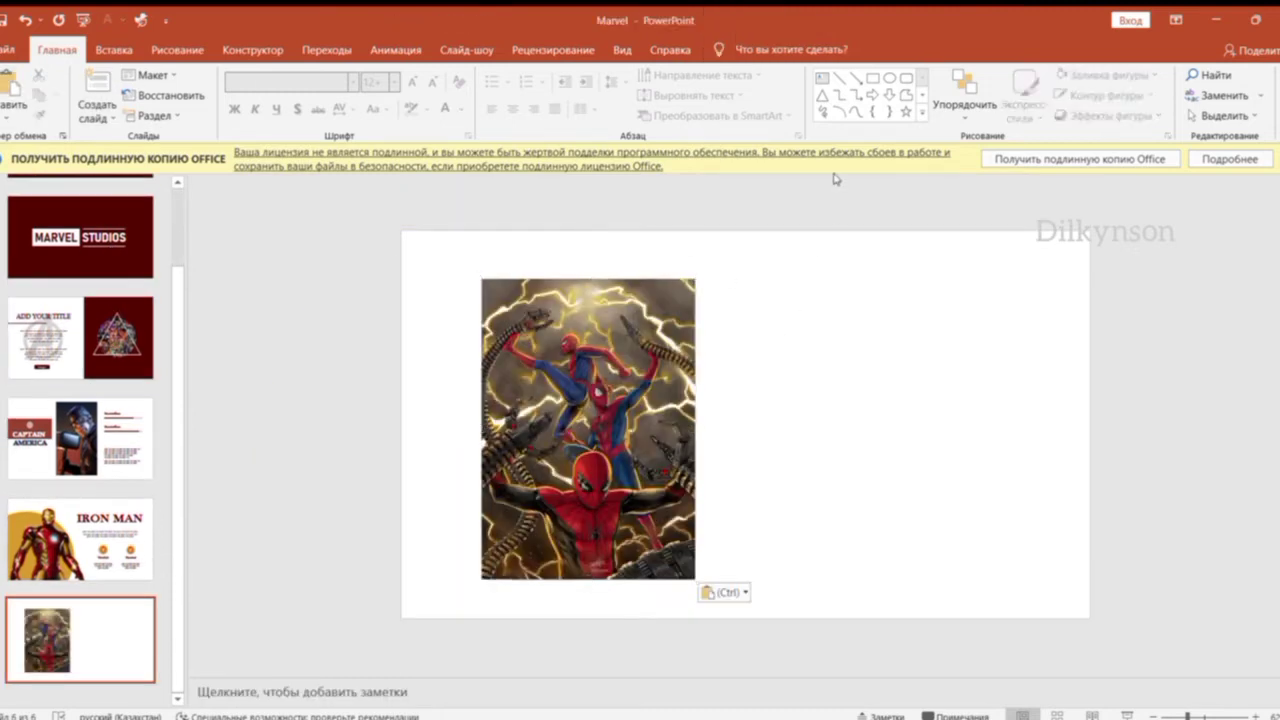
click(866, 79)
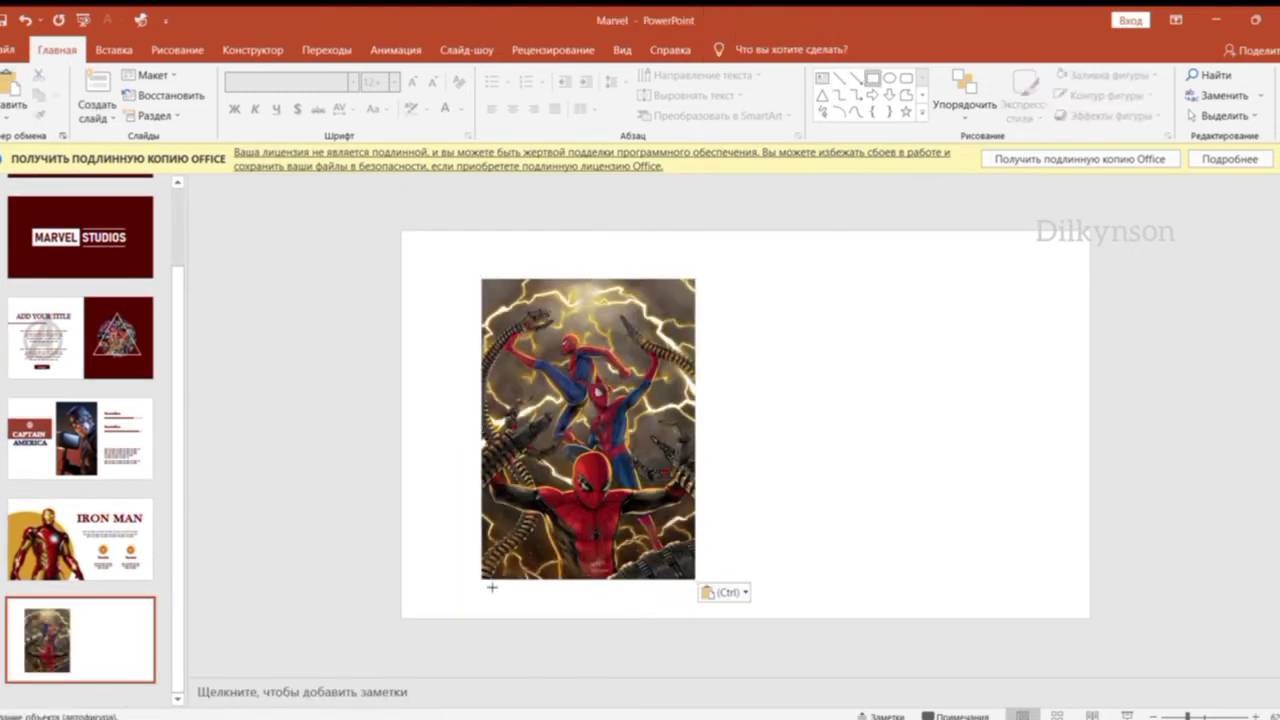
drag(482, 578, 697, 619)
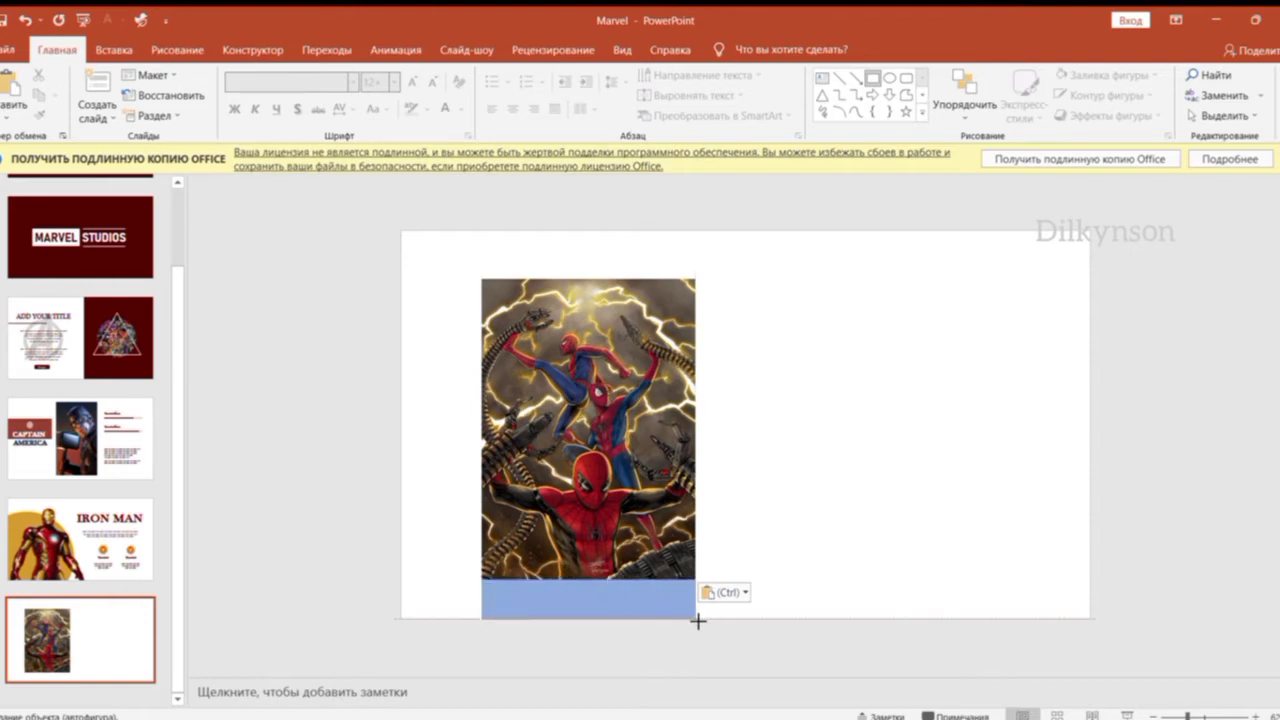
drag(486, 606, 483, 607)
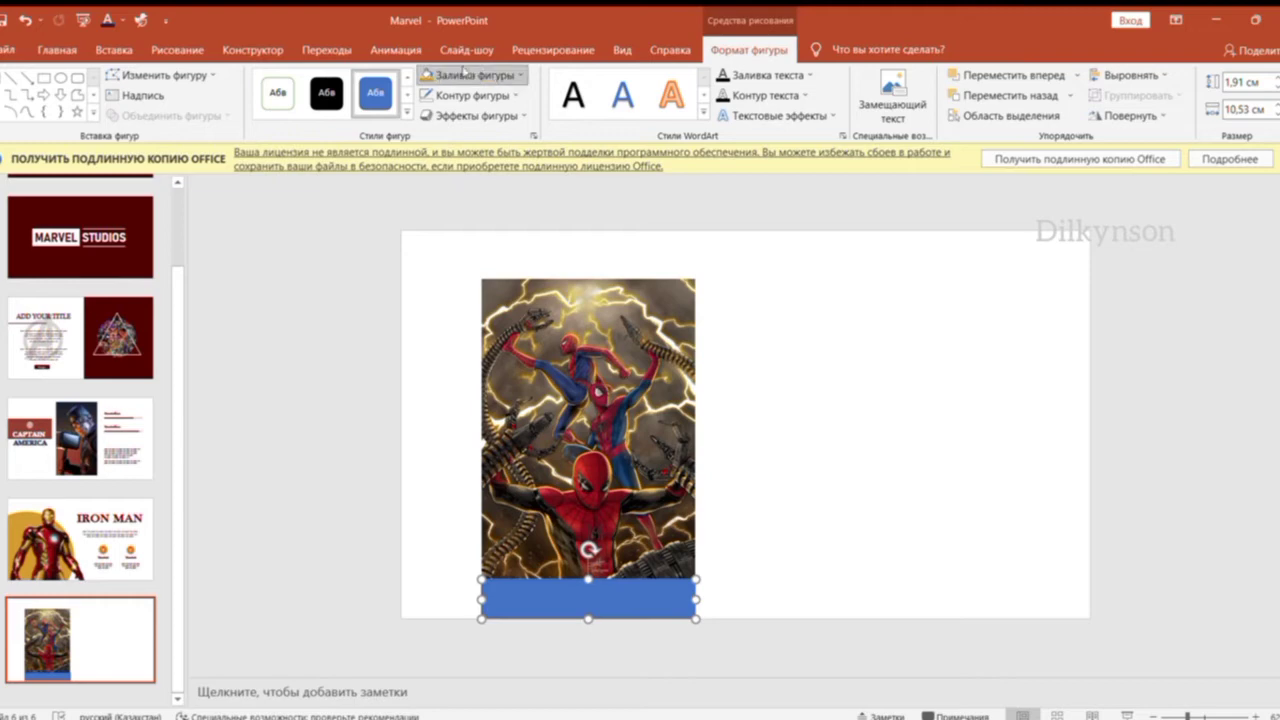
click(462, 72)
click(452, 247)
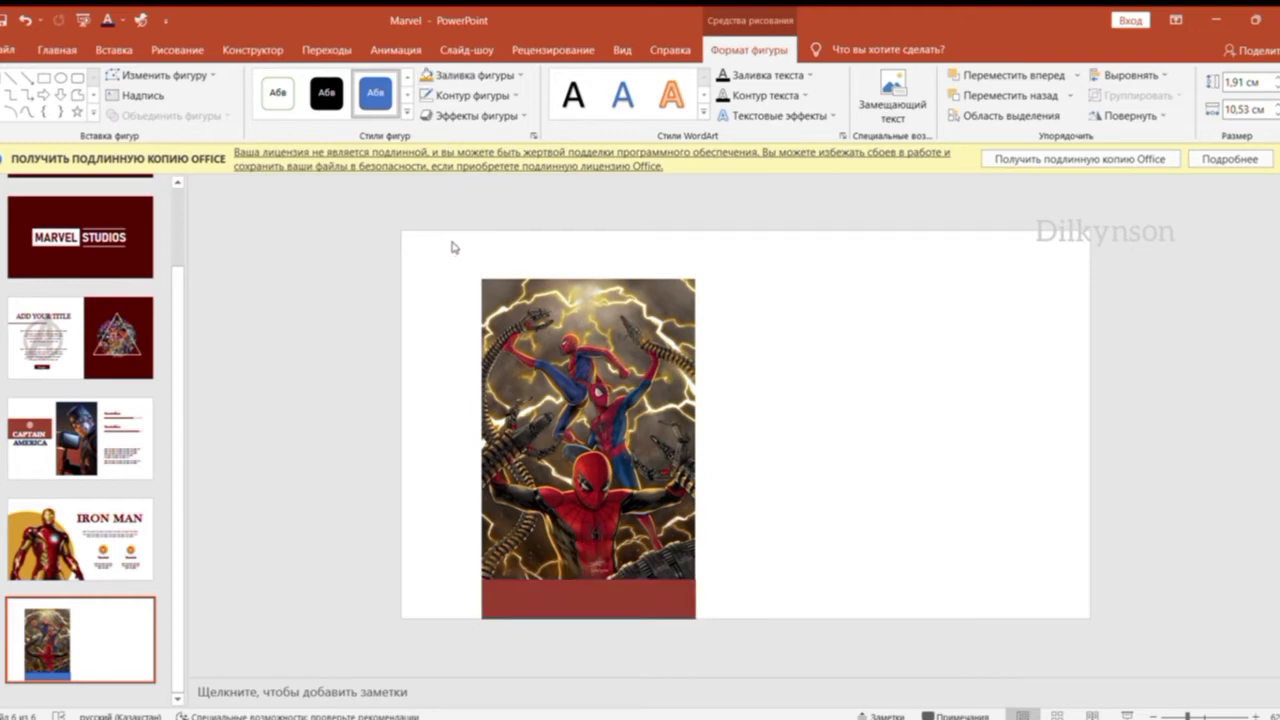
click(752, 400)
click(872, 77)
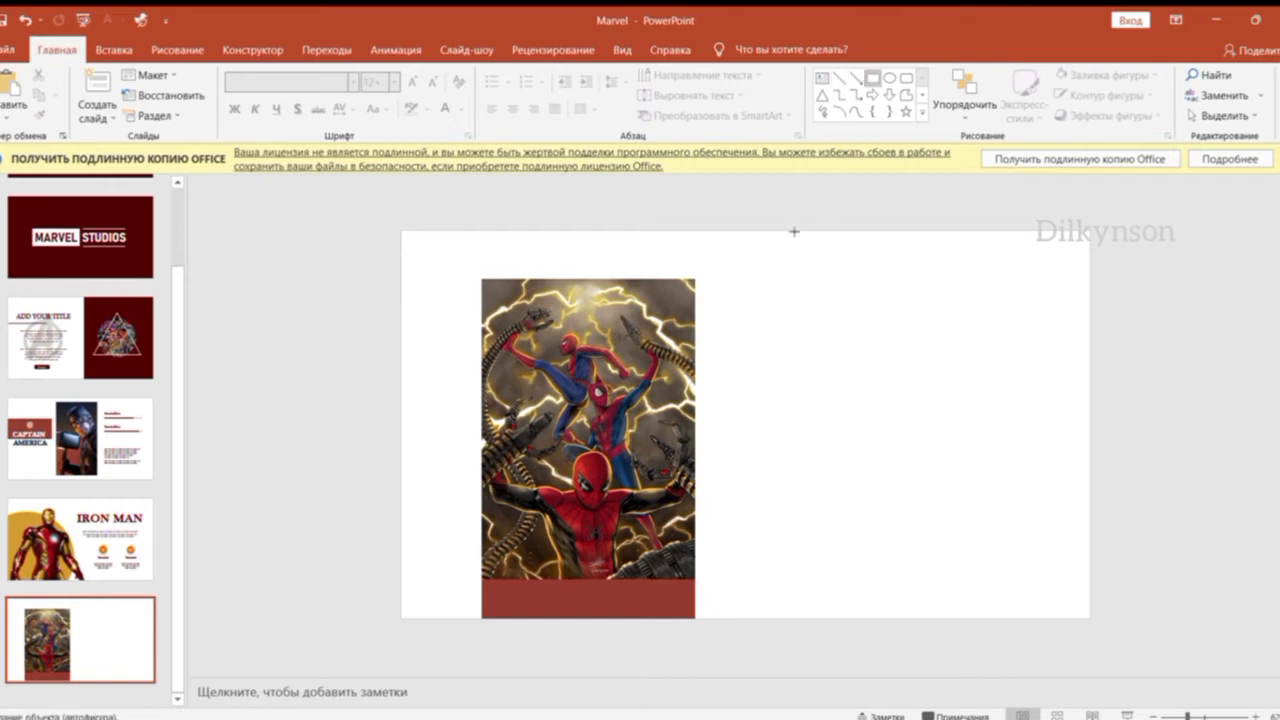
Draw a rectangle right of the picture with no fill and a dark red outline.
drag(765, 296, 932, 446)
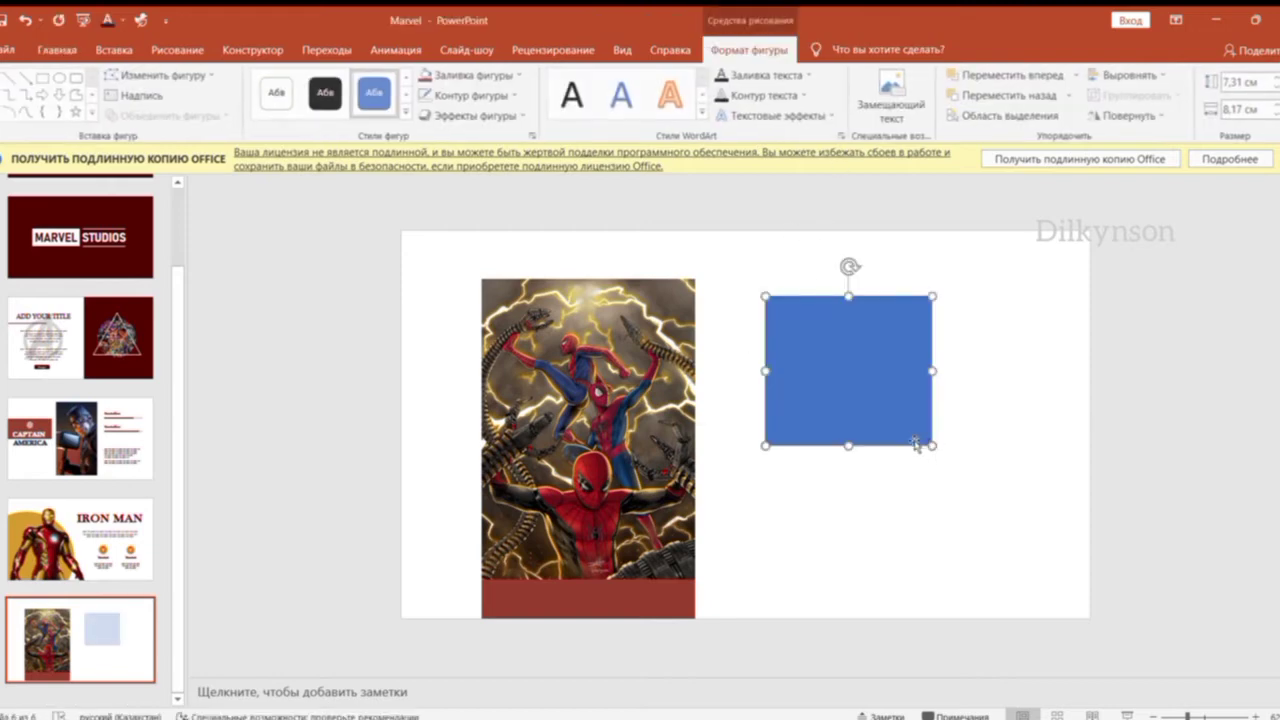
click(470, 75)
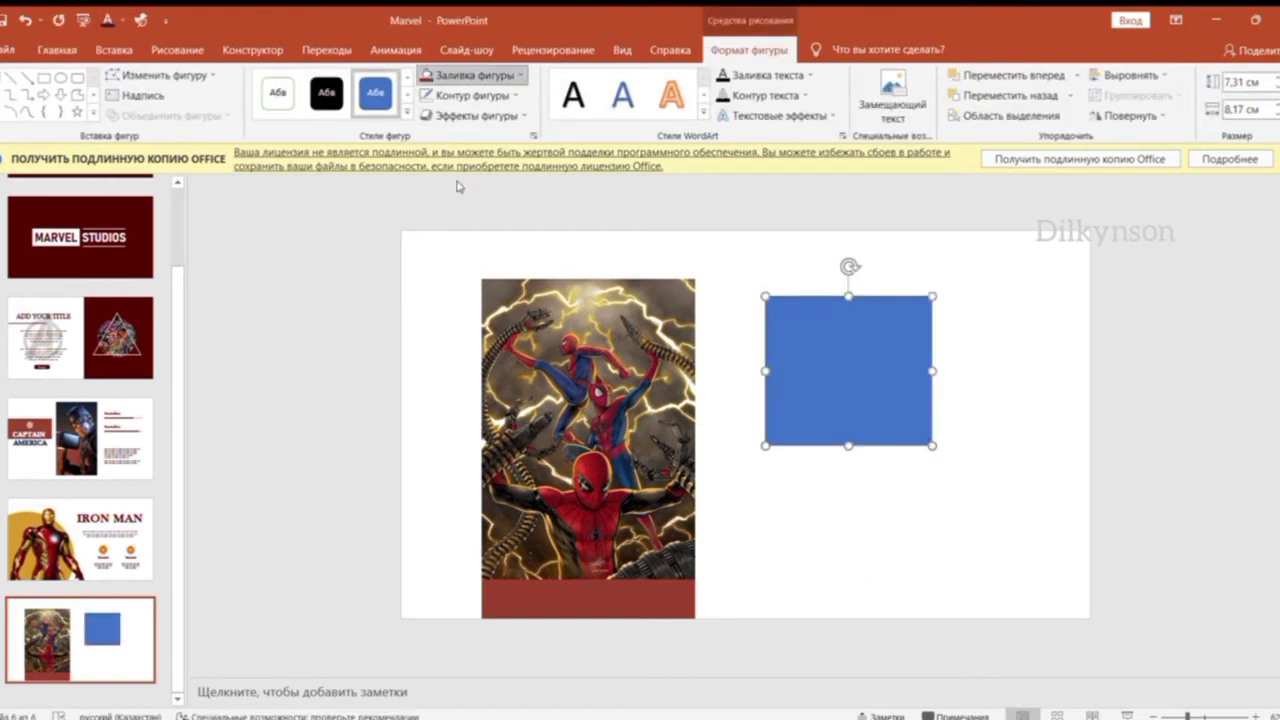
click(766, 370)
click(470, 95)
click(477, 223)
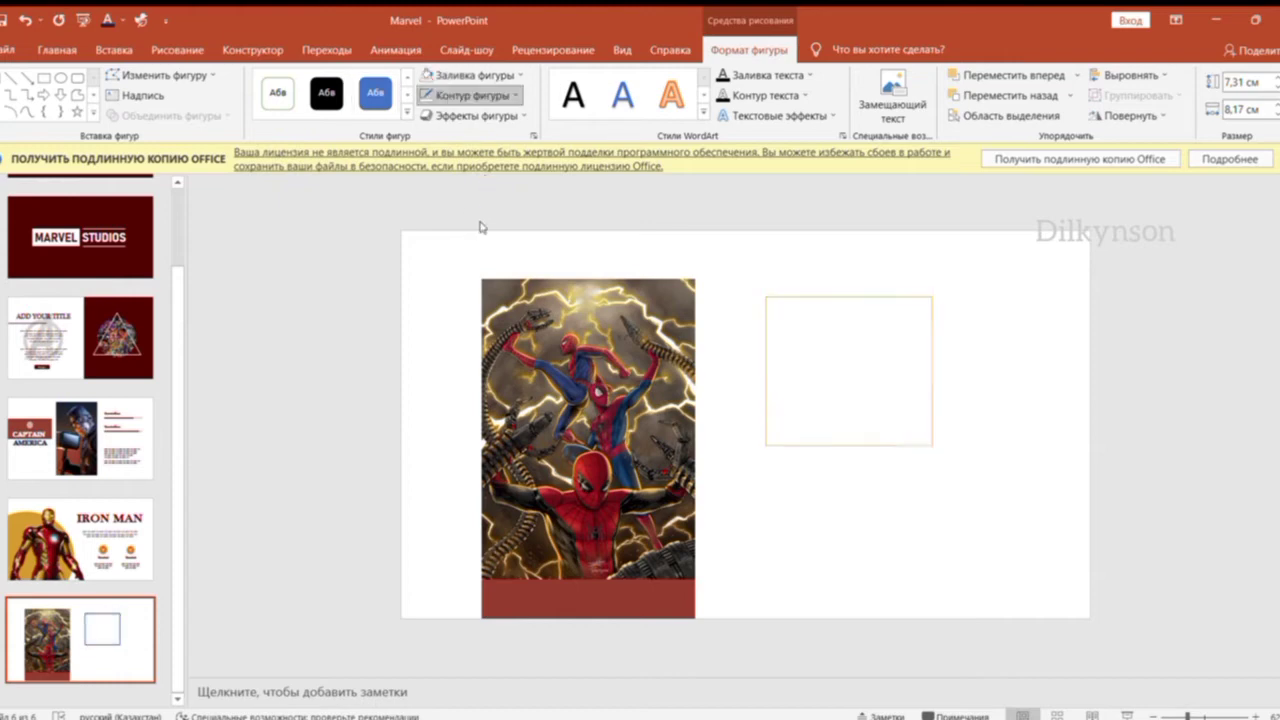
click(766, 370)
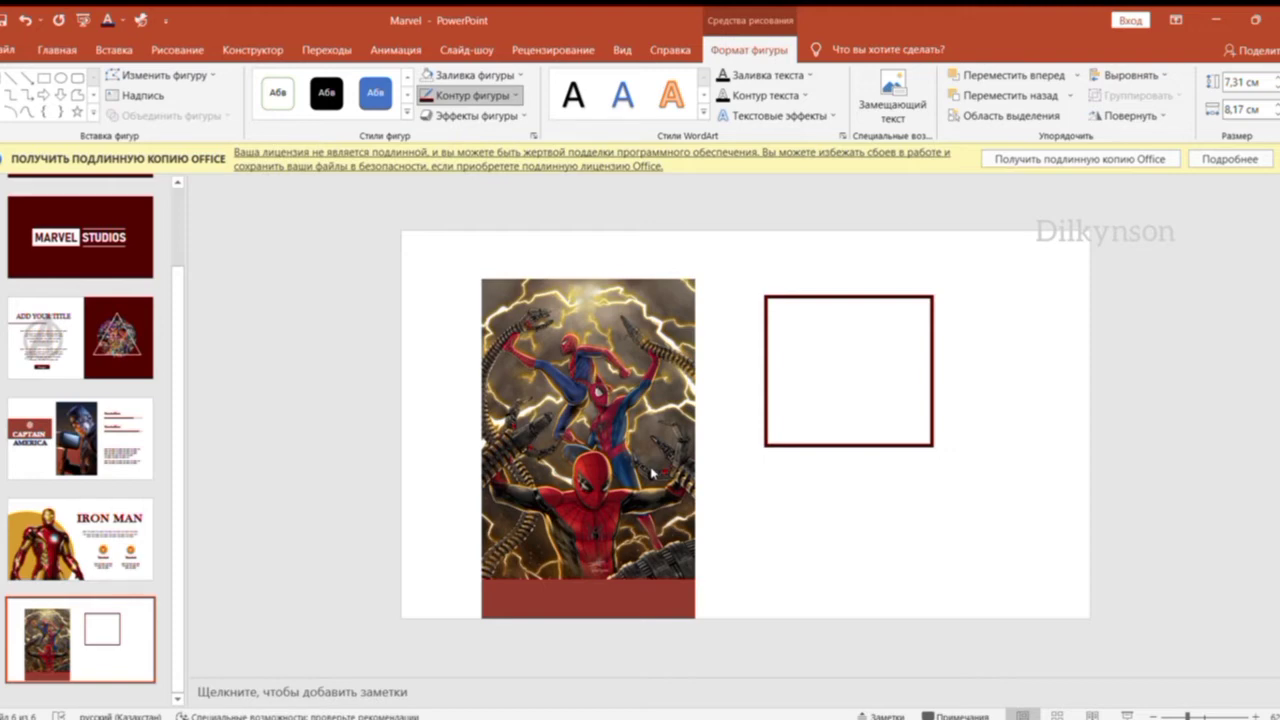
Adjust the fill colour of the red bar under the picture.
click(621, 601)
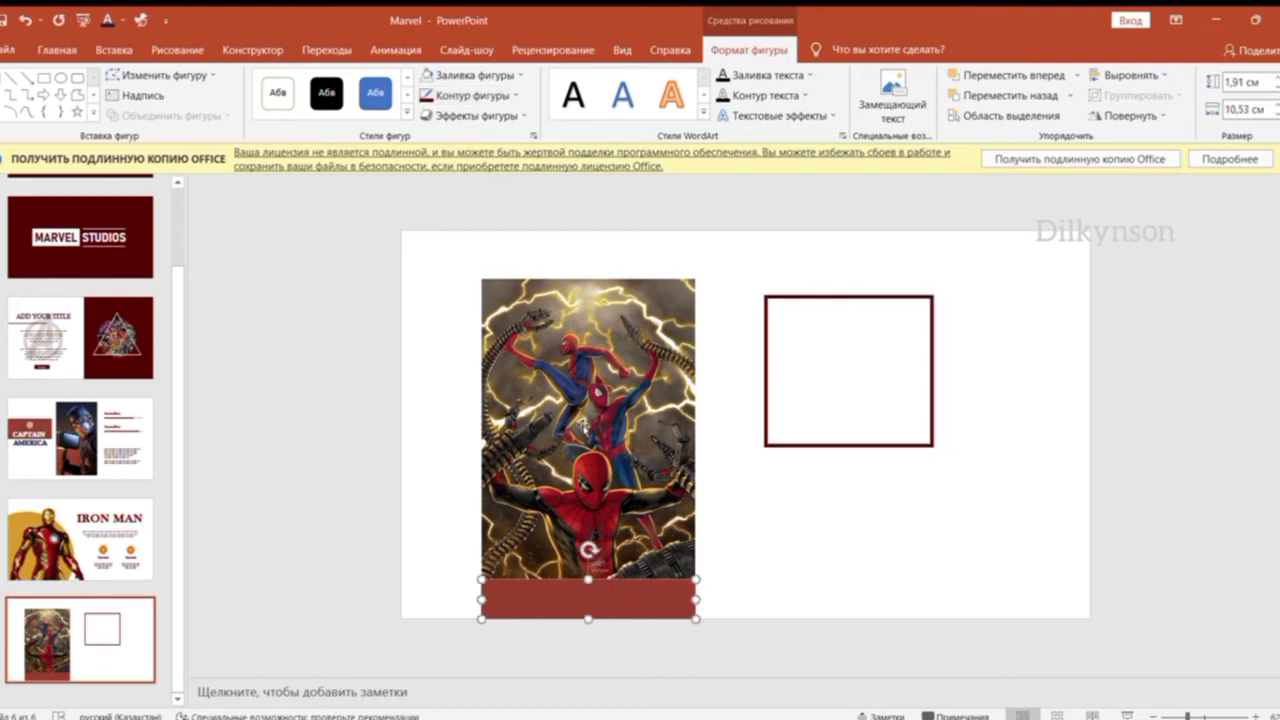
click(445, 75)
key(ctrl+z)
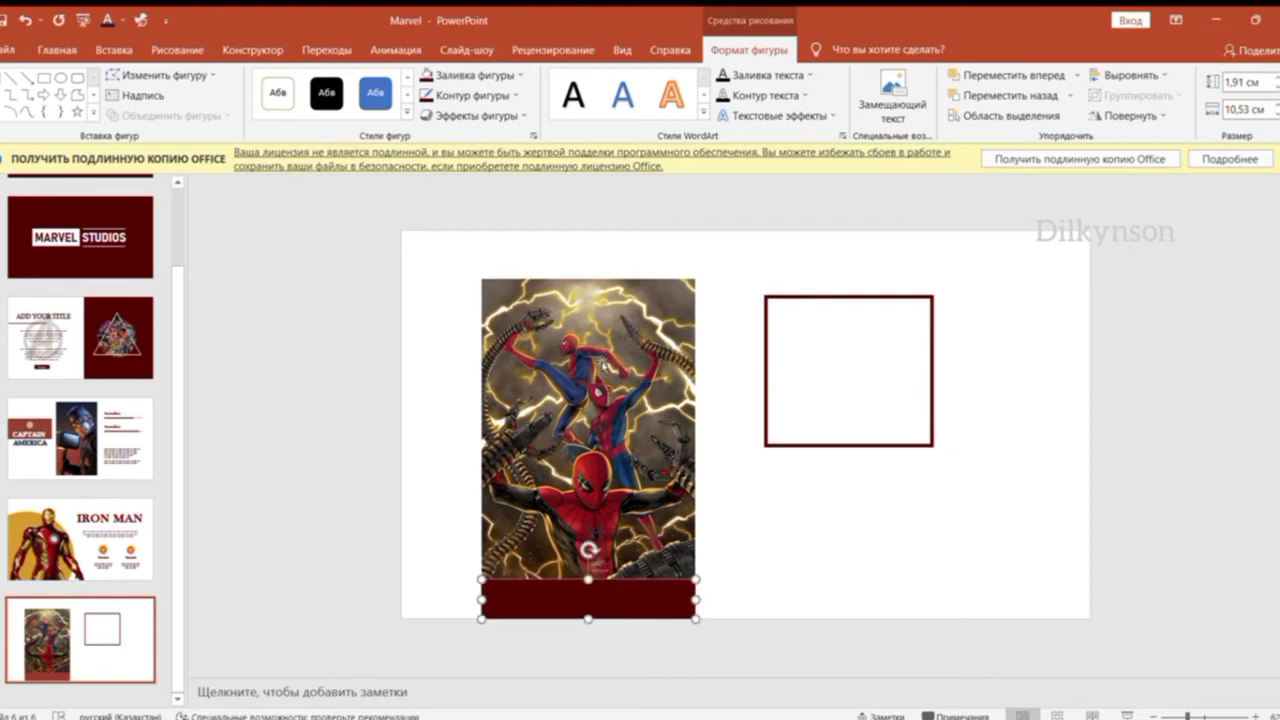
click(803, 540)
Move the outlined frame behind the picture's upper left and nudge it slightly down-right.
drag(824, 305, 521, 264)
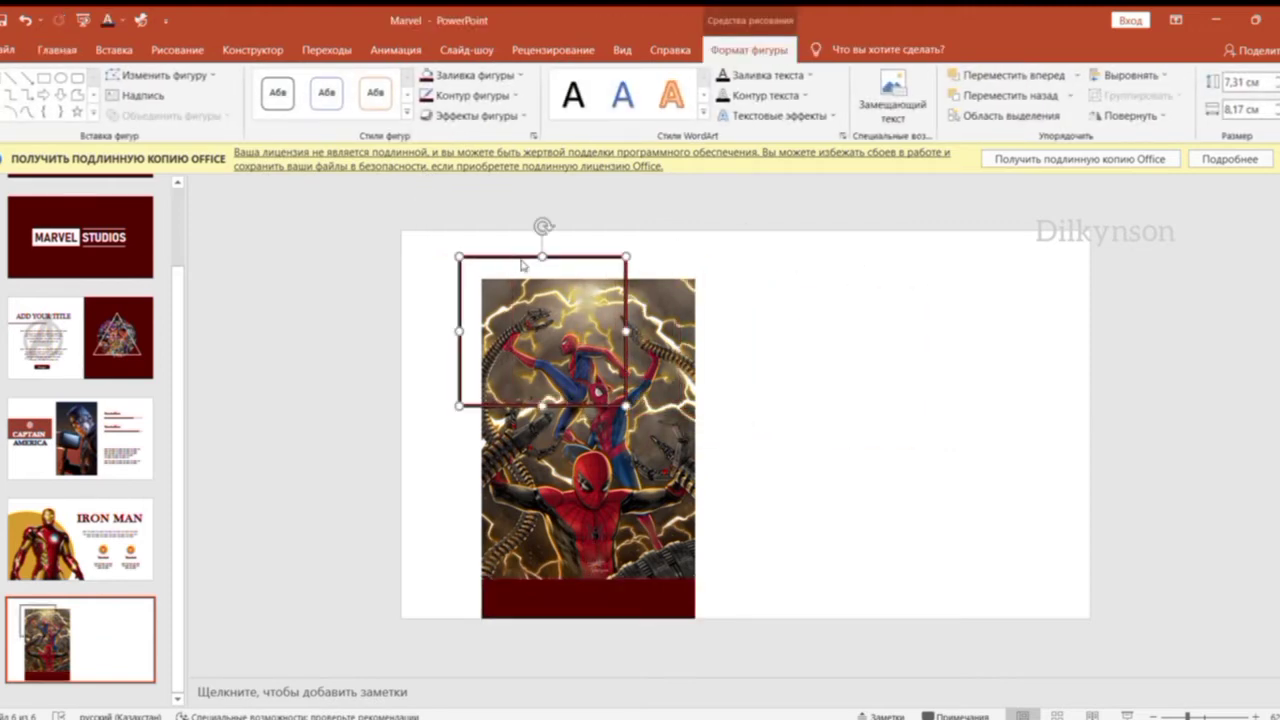
click(843, 337)
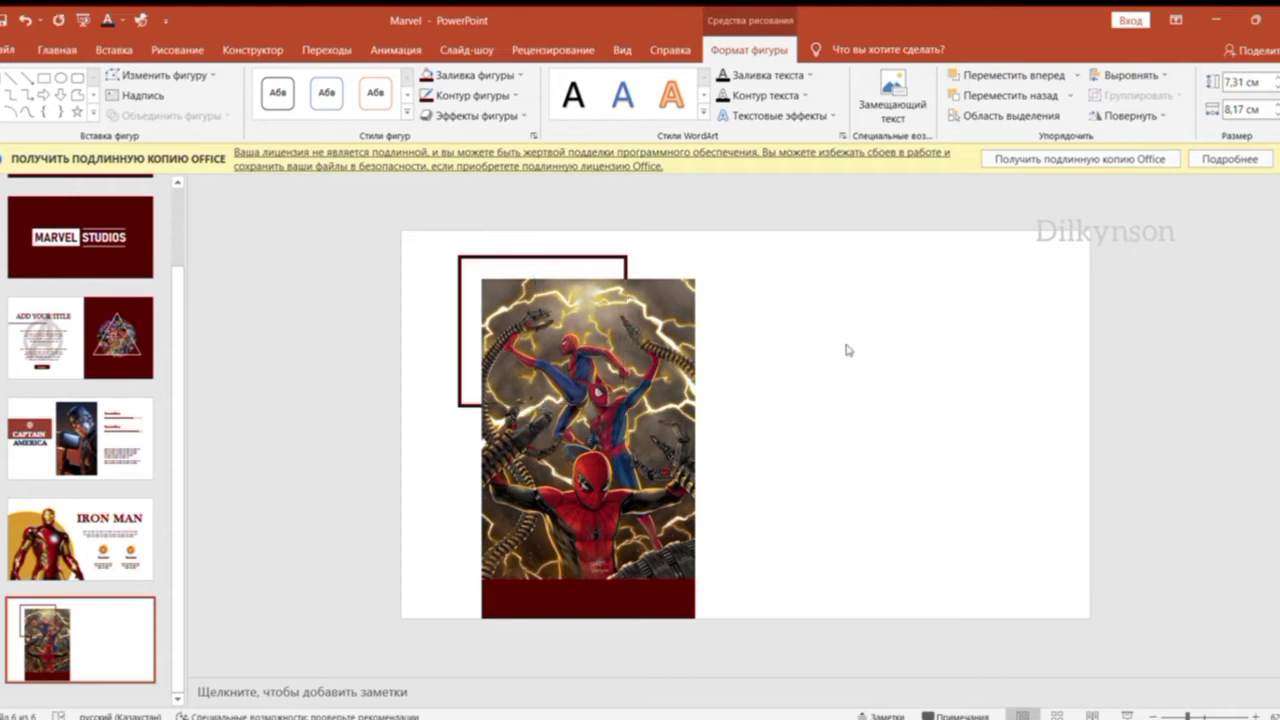
click(597, 256)
drag(597, 256, 599, 258)
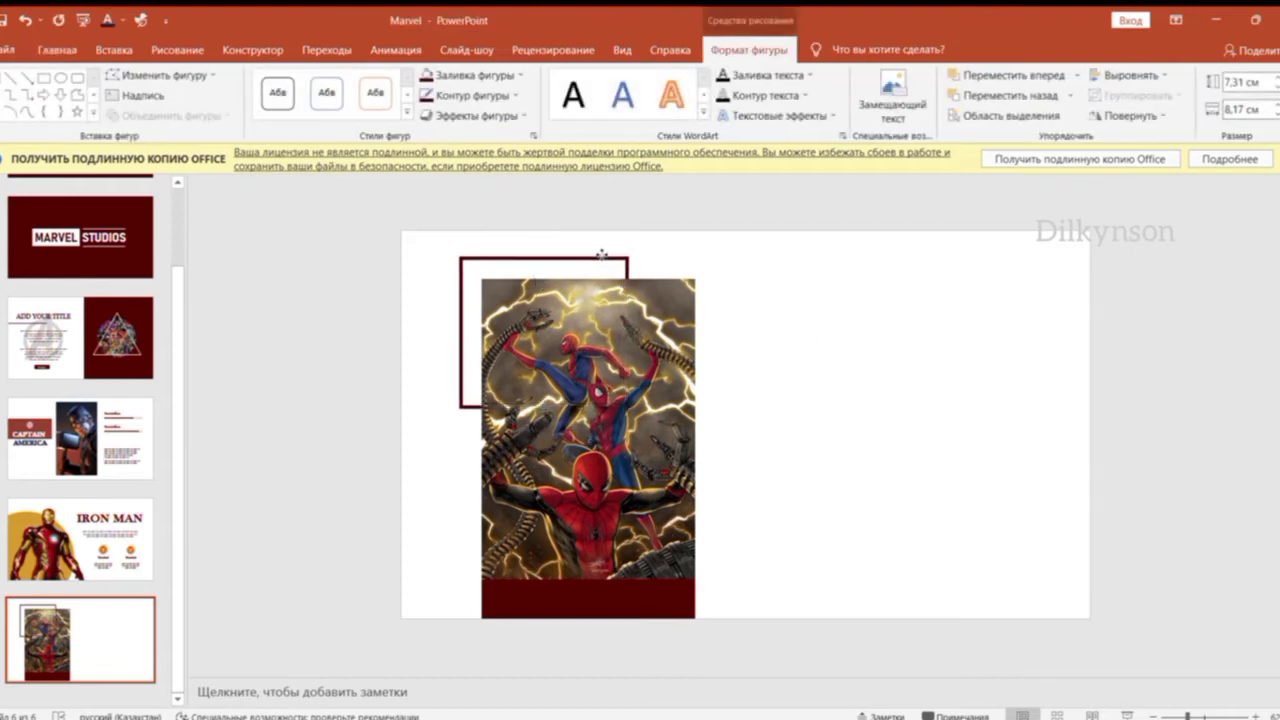
click(783, 384)
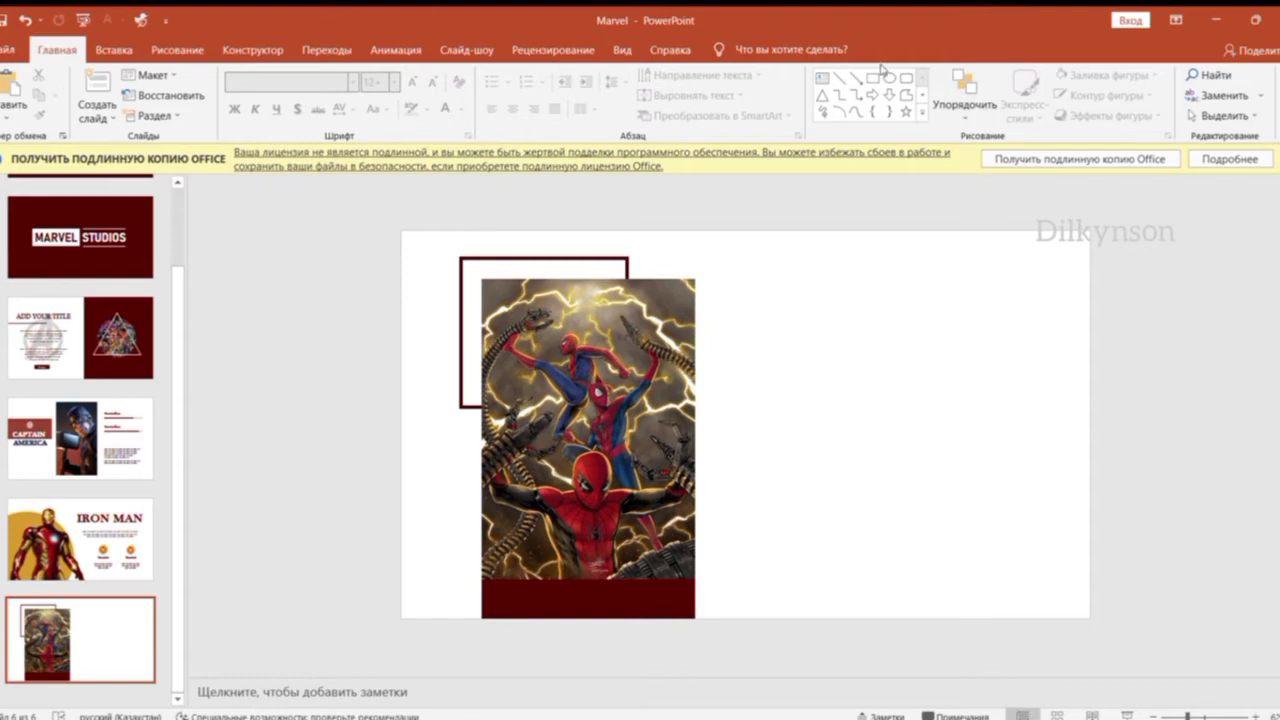
Draw a 2.57 cm dark red circle and place it on the picture's right edge.
drag(846, 262, 887, 300)
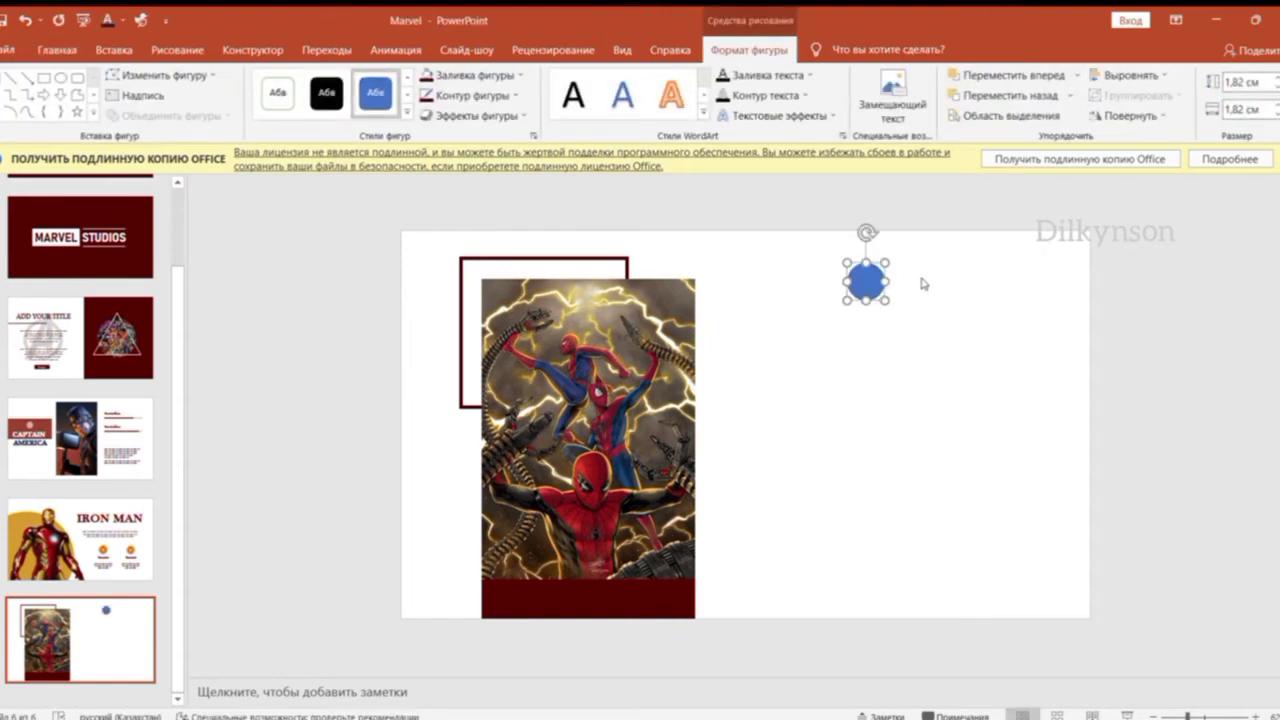
mouse_move(886, 301)
mouse_down()
mouse_move(899, 316)
mouse_move(844, 308)
mouse_up()
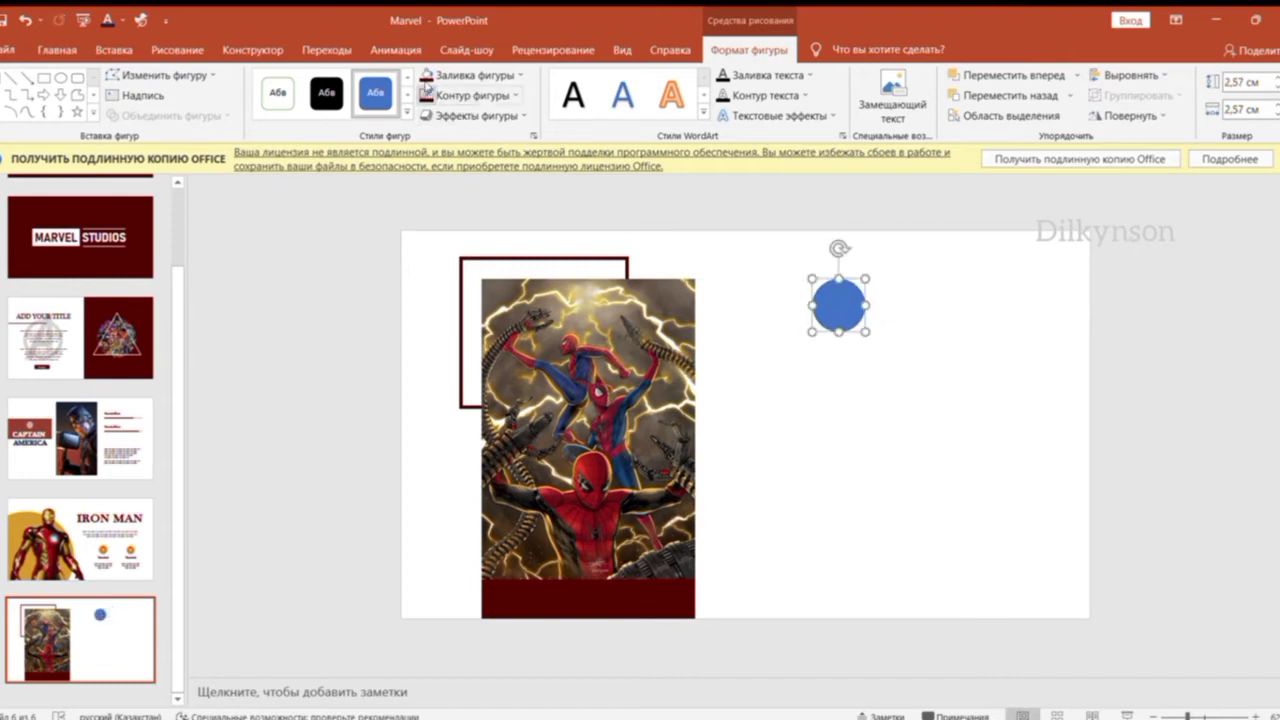
click(428, 75)
click(443, 218)
click(838, 305)
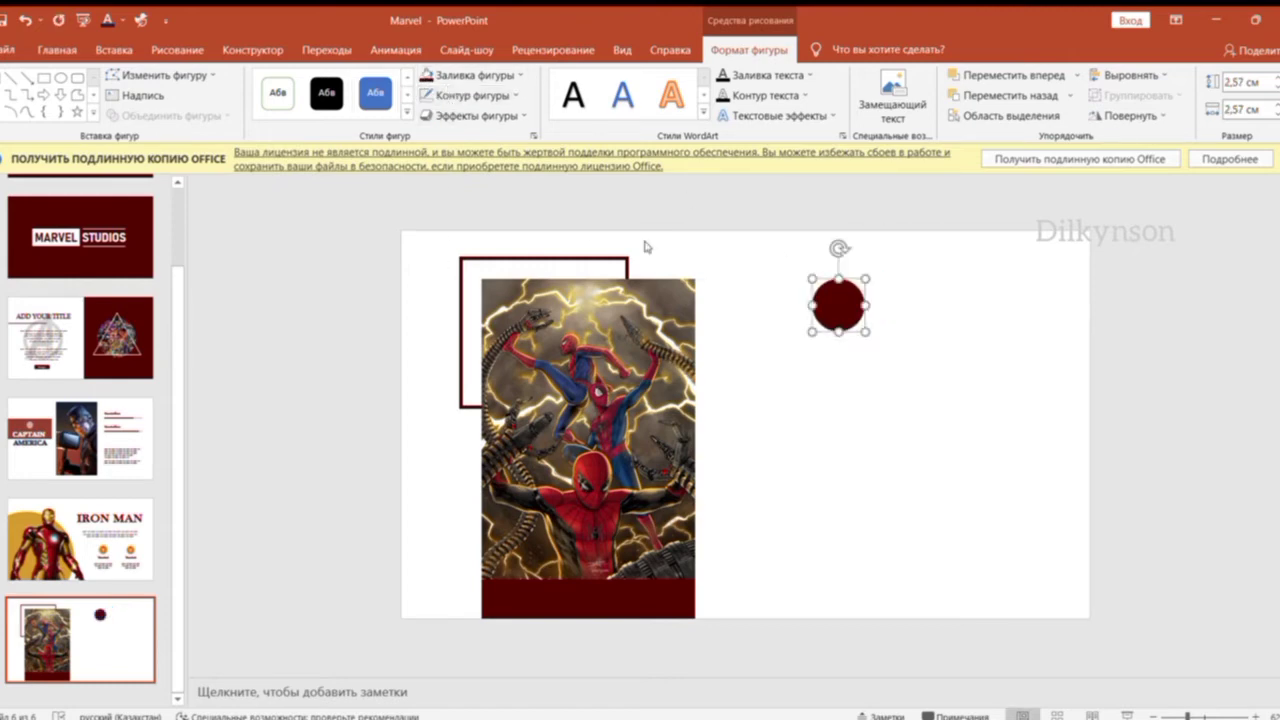
drag(845, 308, 695, 326)
click(816, 342)
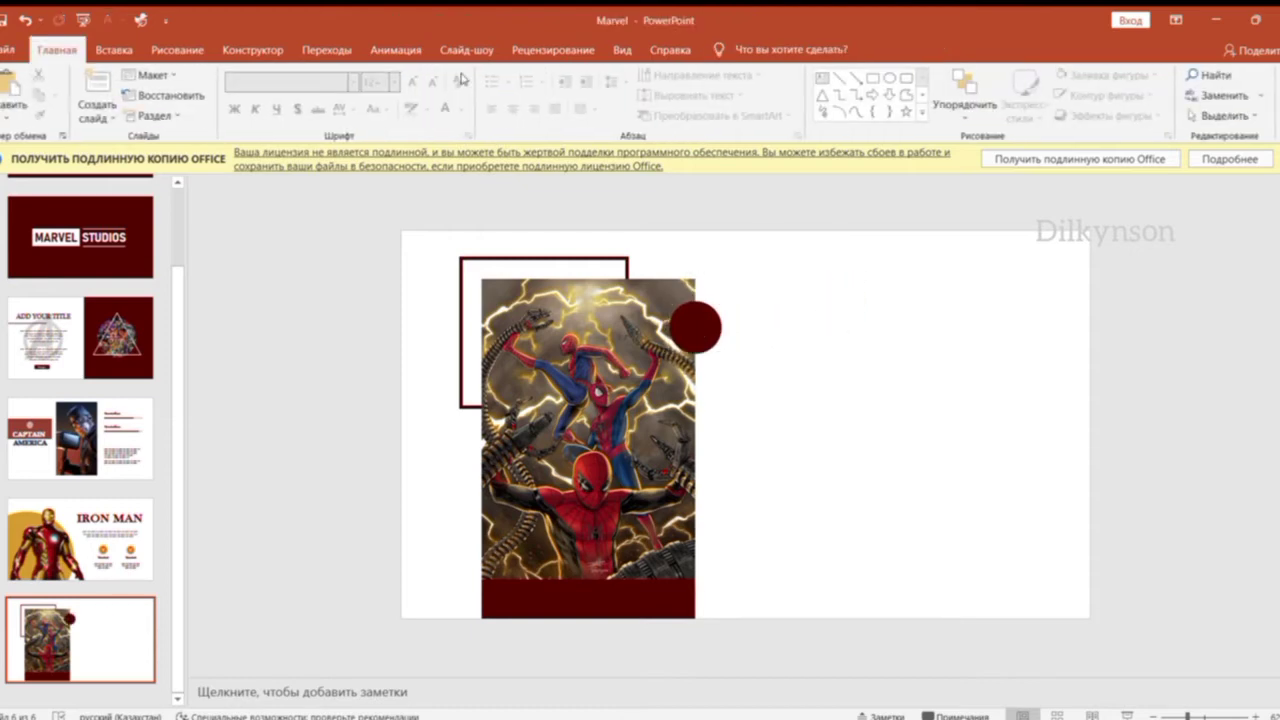
Insert a web icon and group it with the red circle.
click(128, 50)
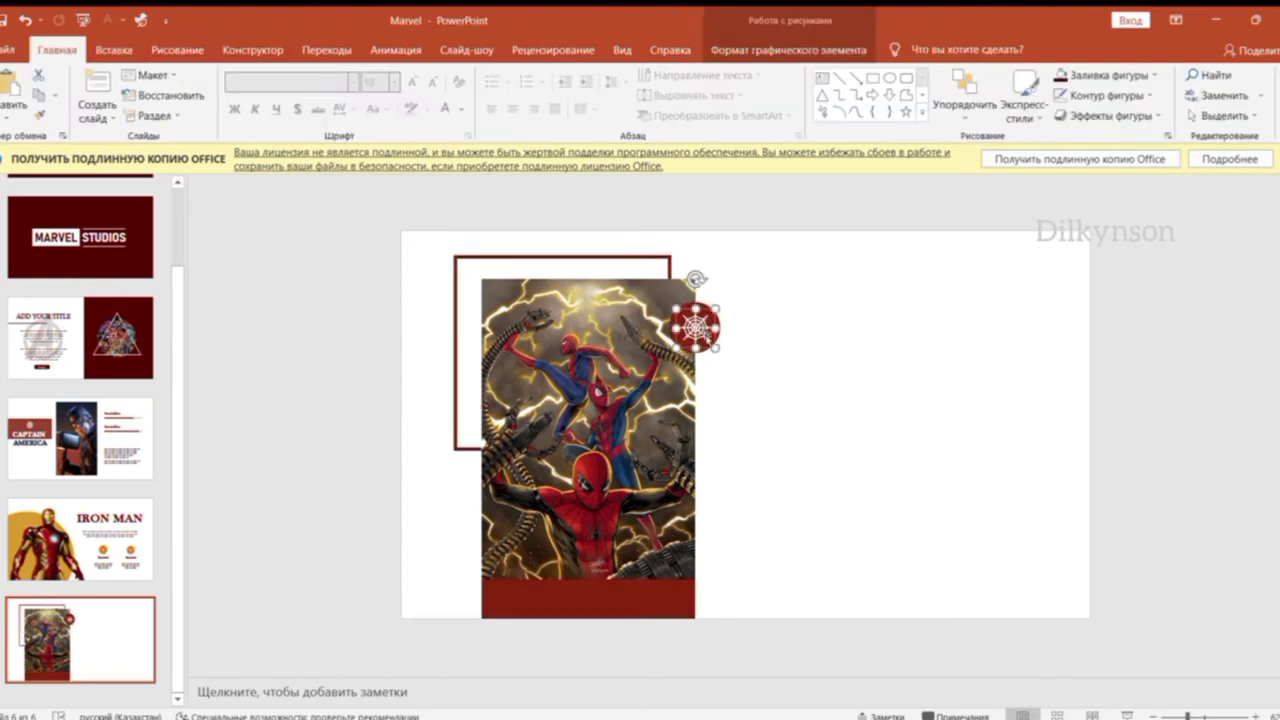
shift+click(677, 338)
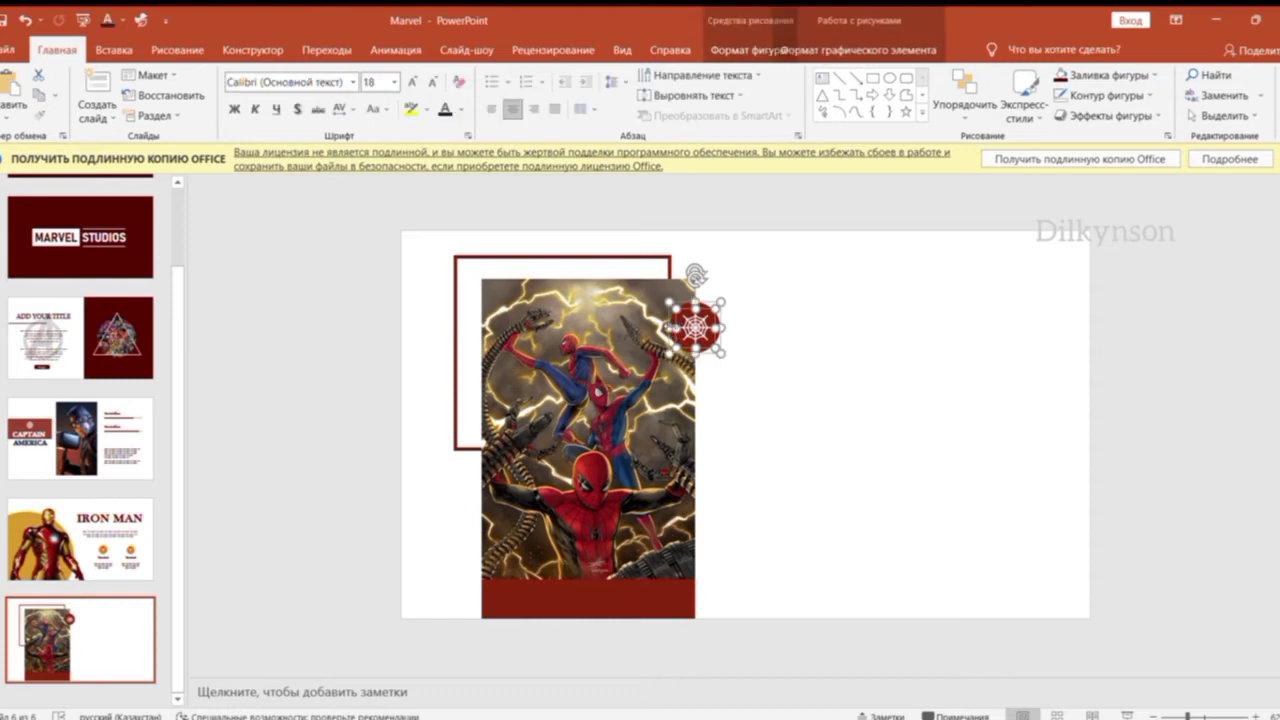
click(752, 49)
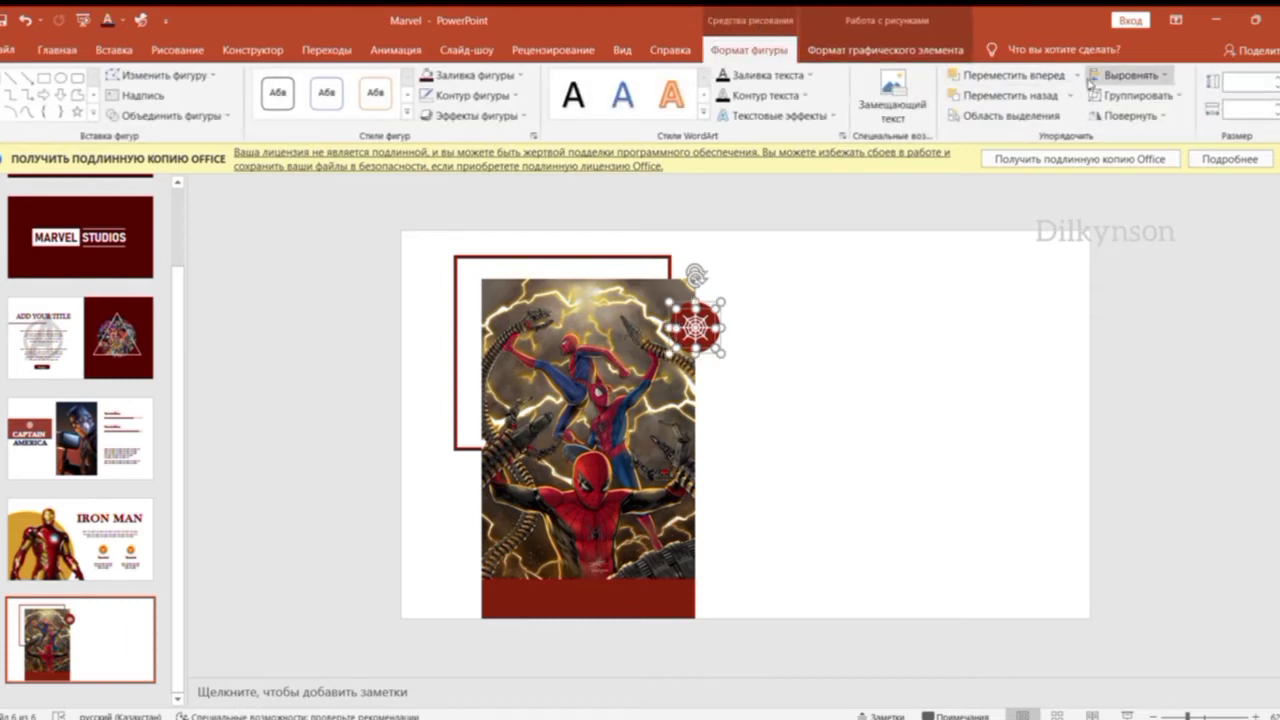
Paste the SPIDER-MAN title and body text, then add a blank seventh slide.
click(1023, 340)
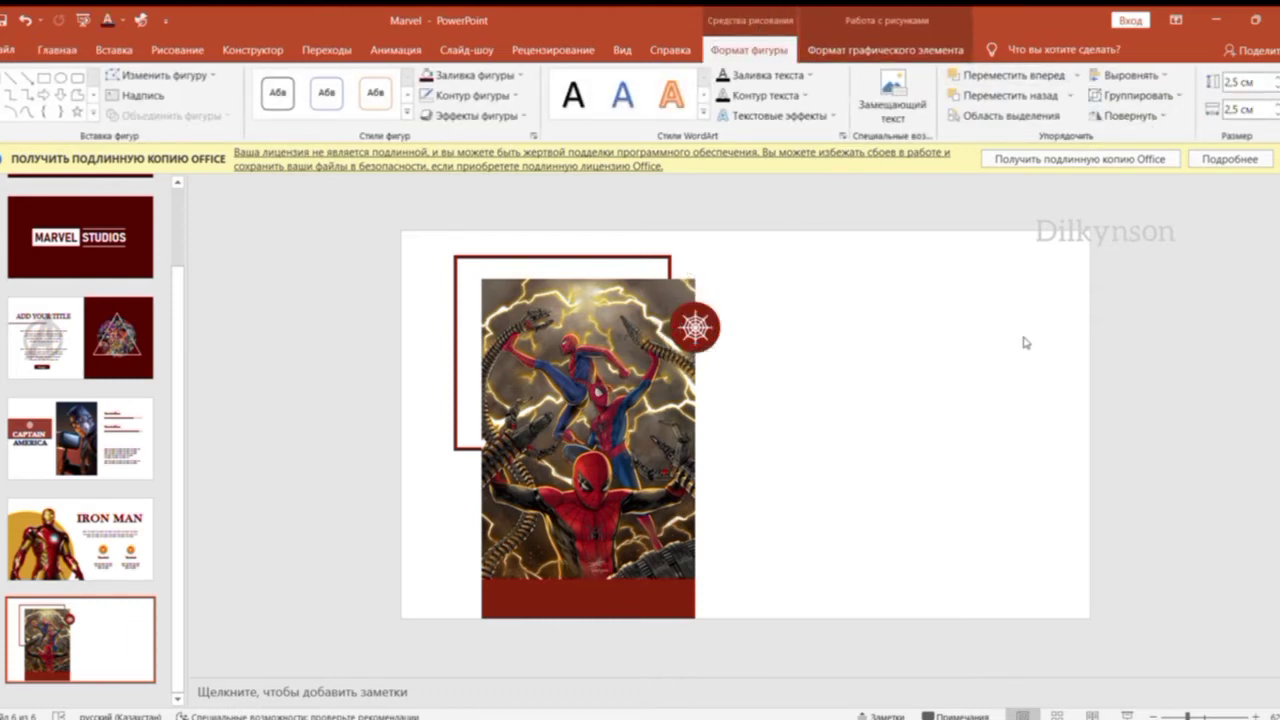
key(ctrl+v)
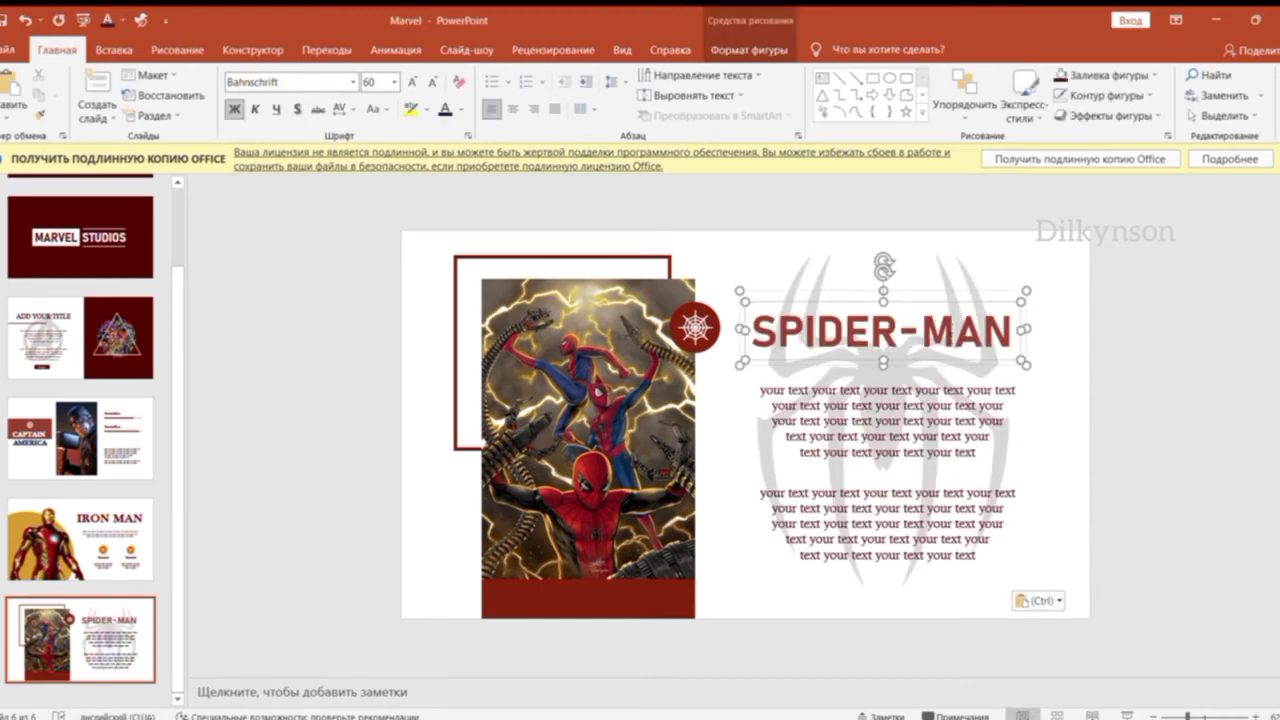
click(935, 420)
click(1183, 449)
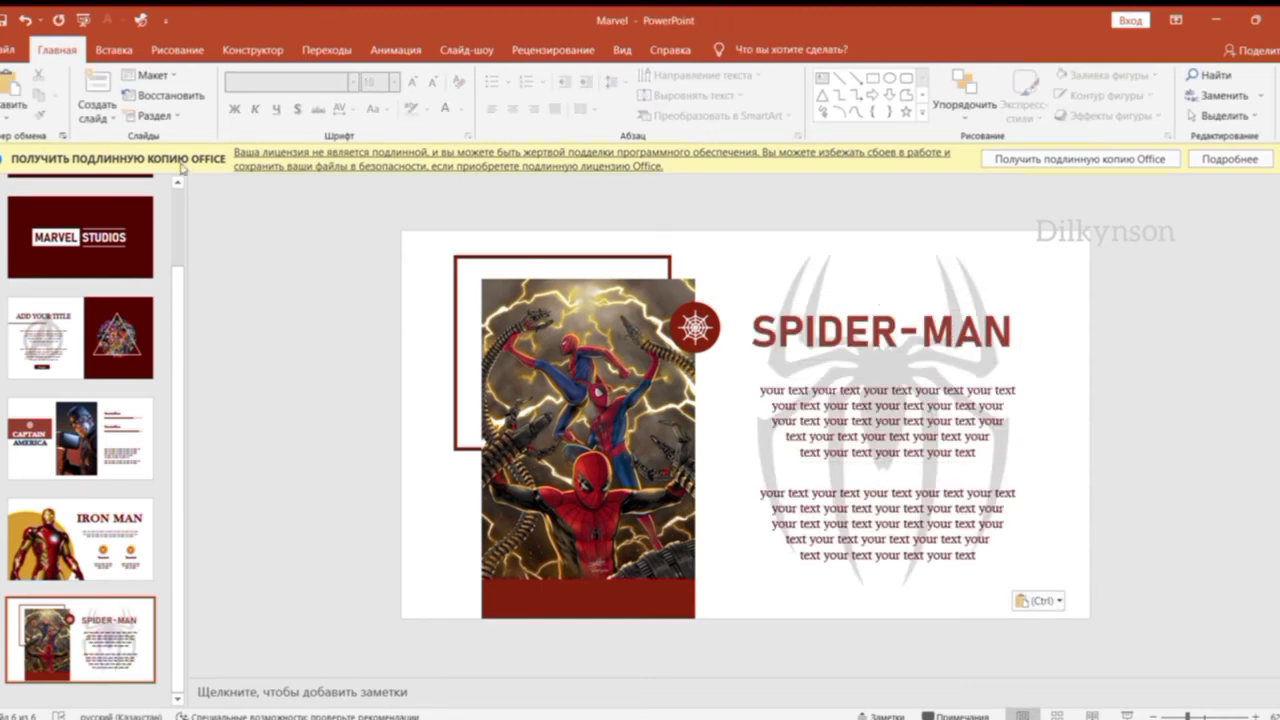
click(98, 92)
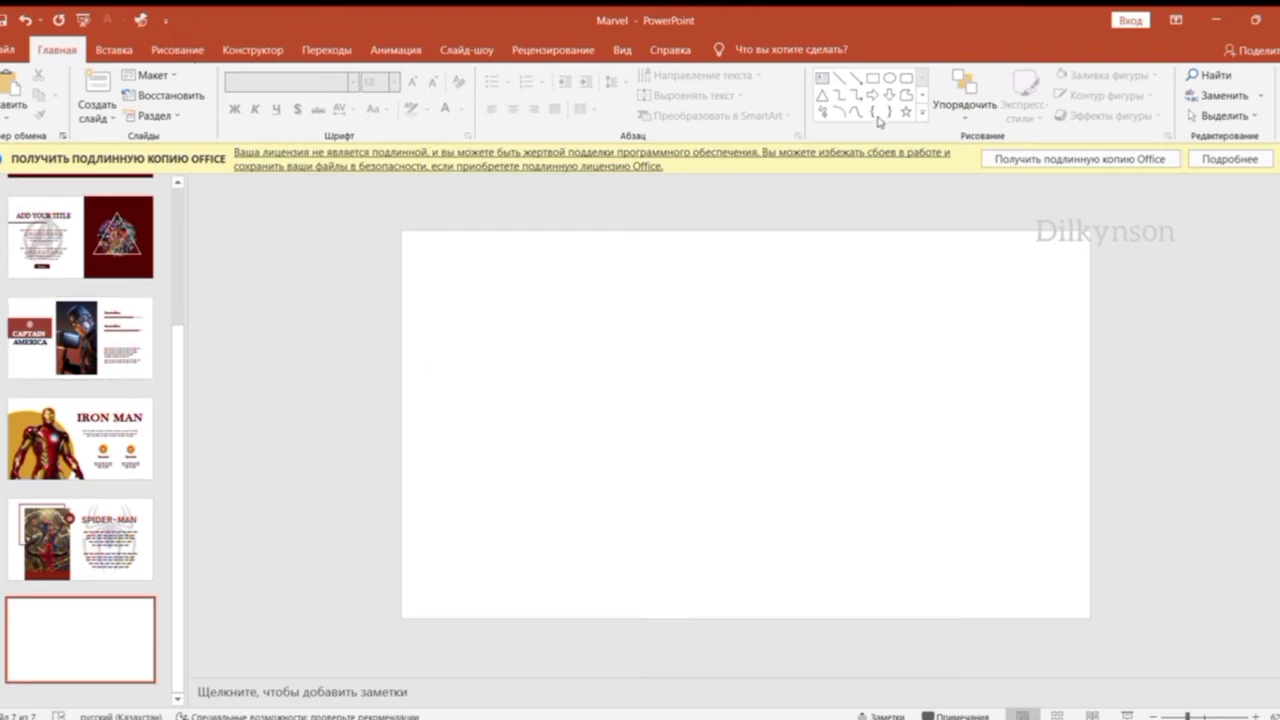
Draw a large circle right of centre on the blank slide and set its fill.
click(888, 77)
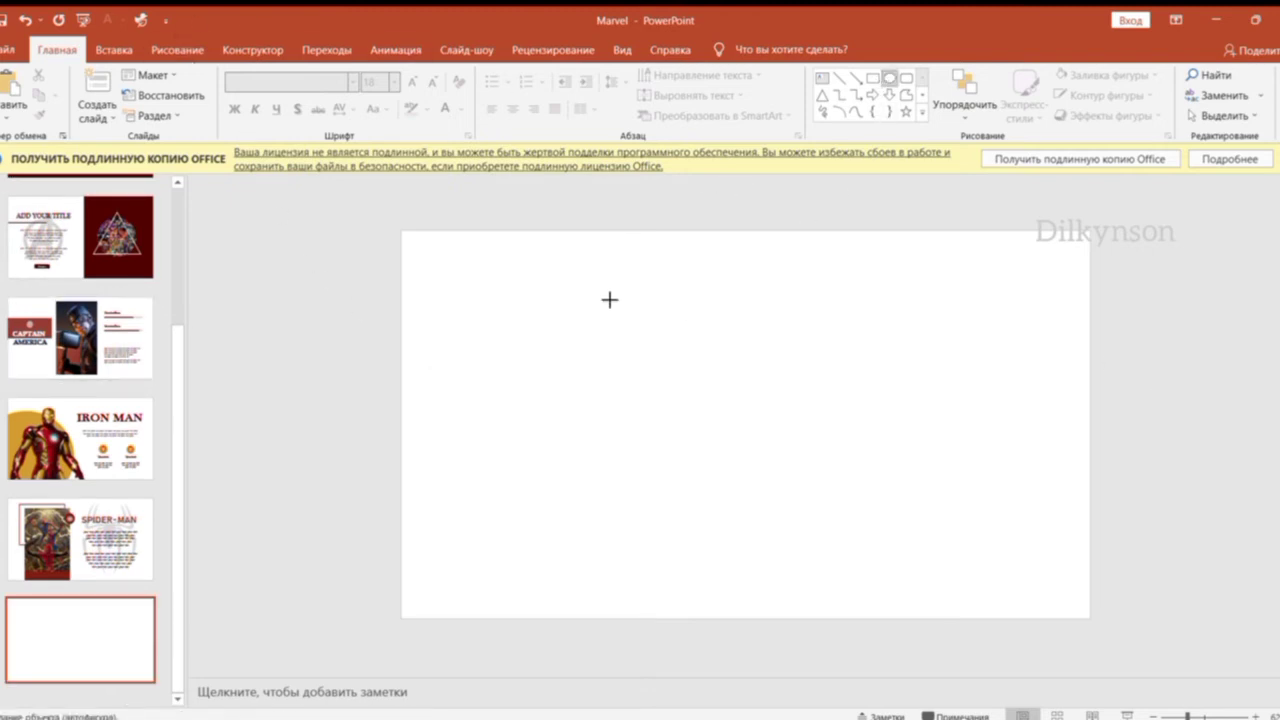
drag(609, 299, 851, 571)
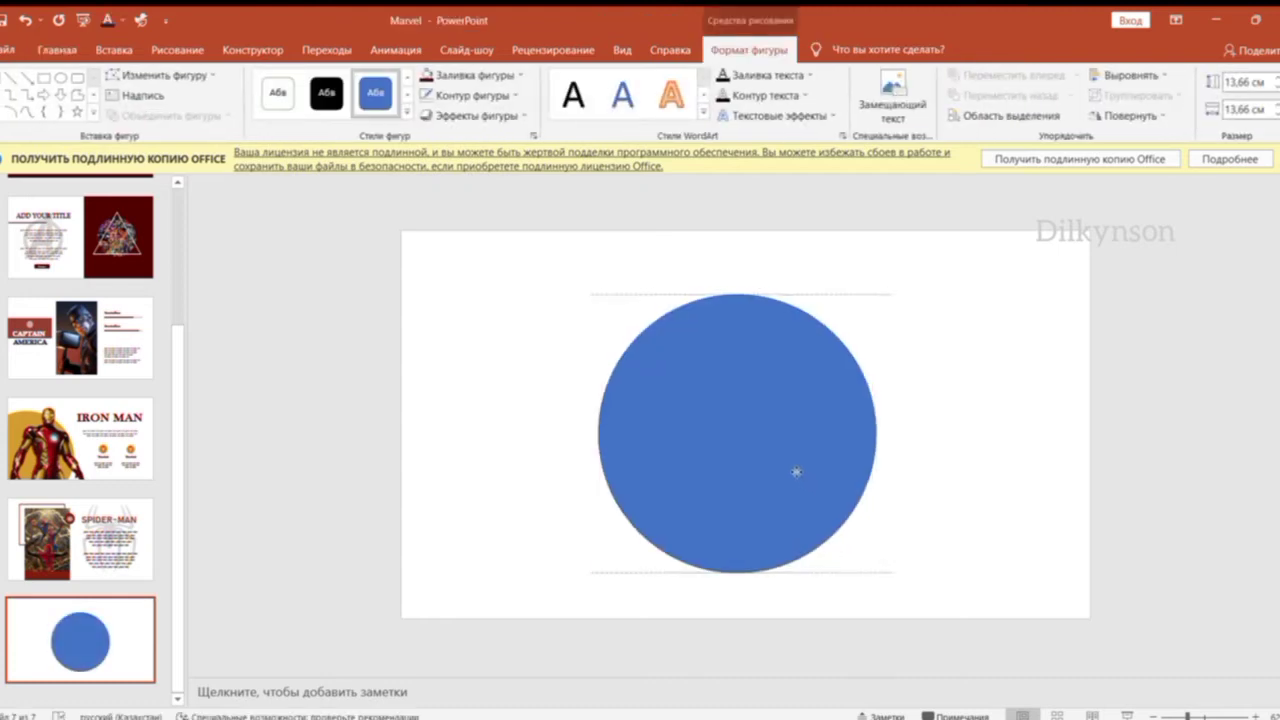
drag(796, 471, 720, 406)
click(465, 75)
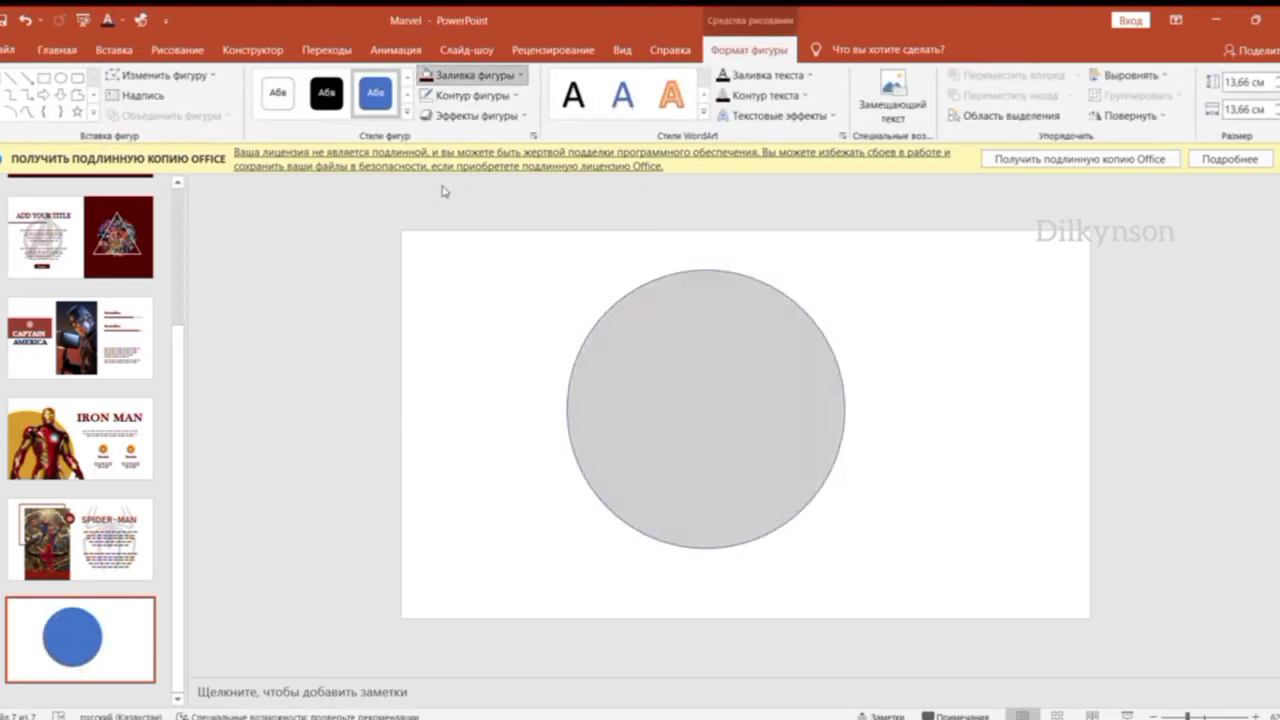
click(470, 269)
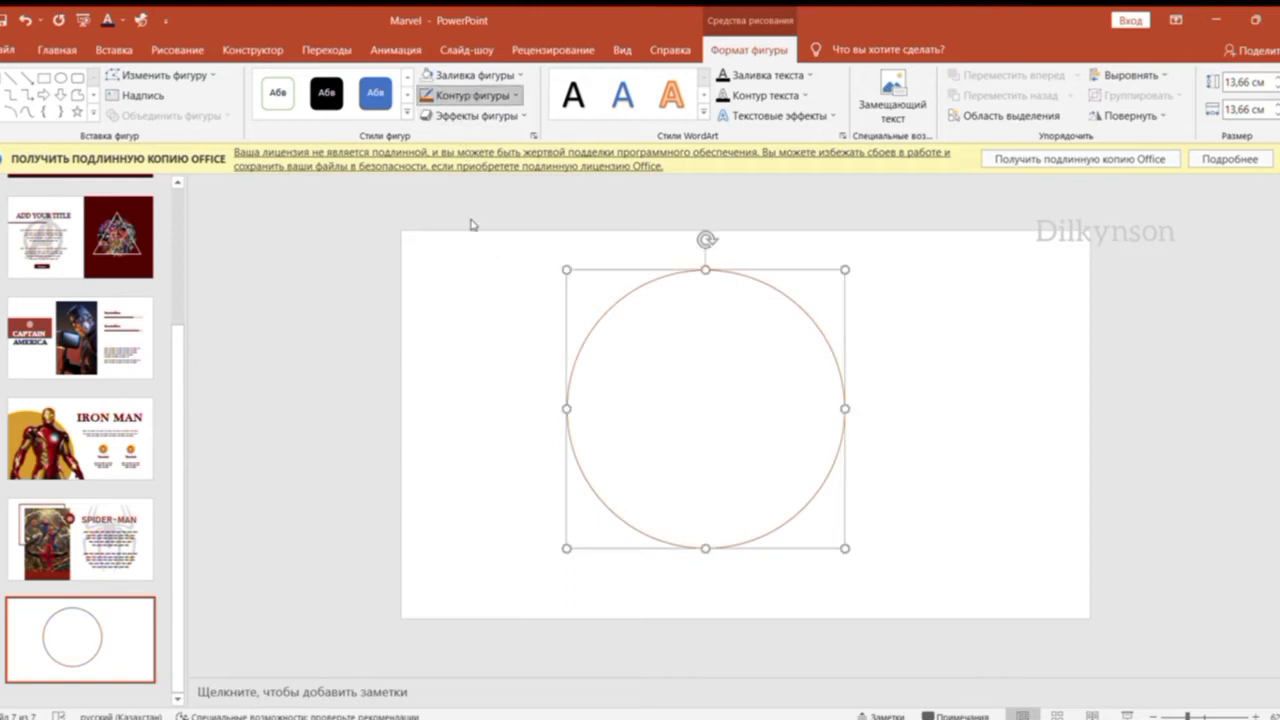
Thicken the ring's orange outline to 21 pt and set up its glow effect.
double_click(639, 495)
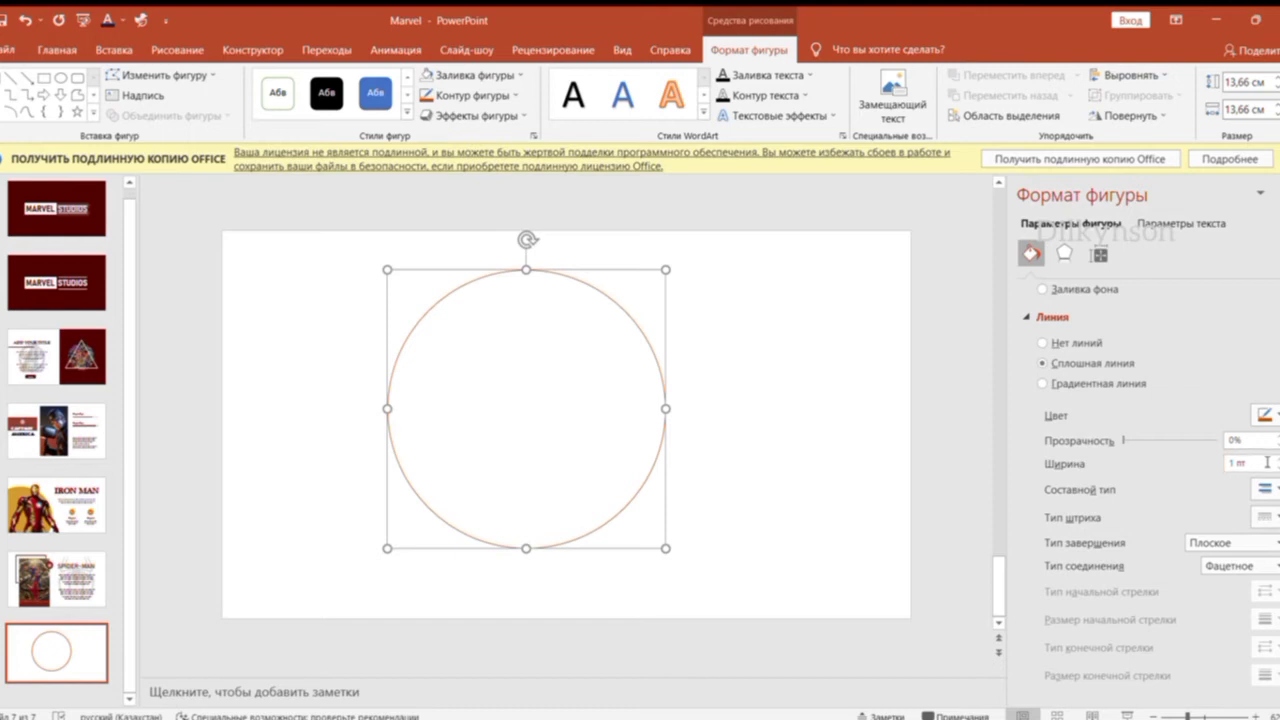
drag(1273, 459, 1210, 463)
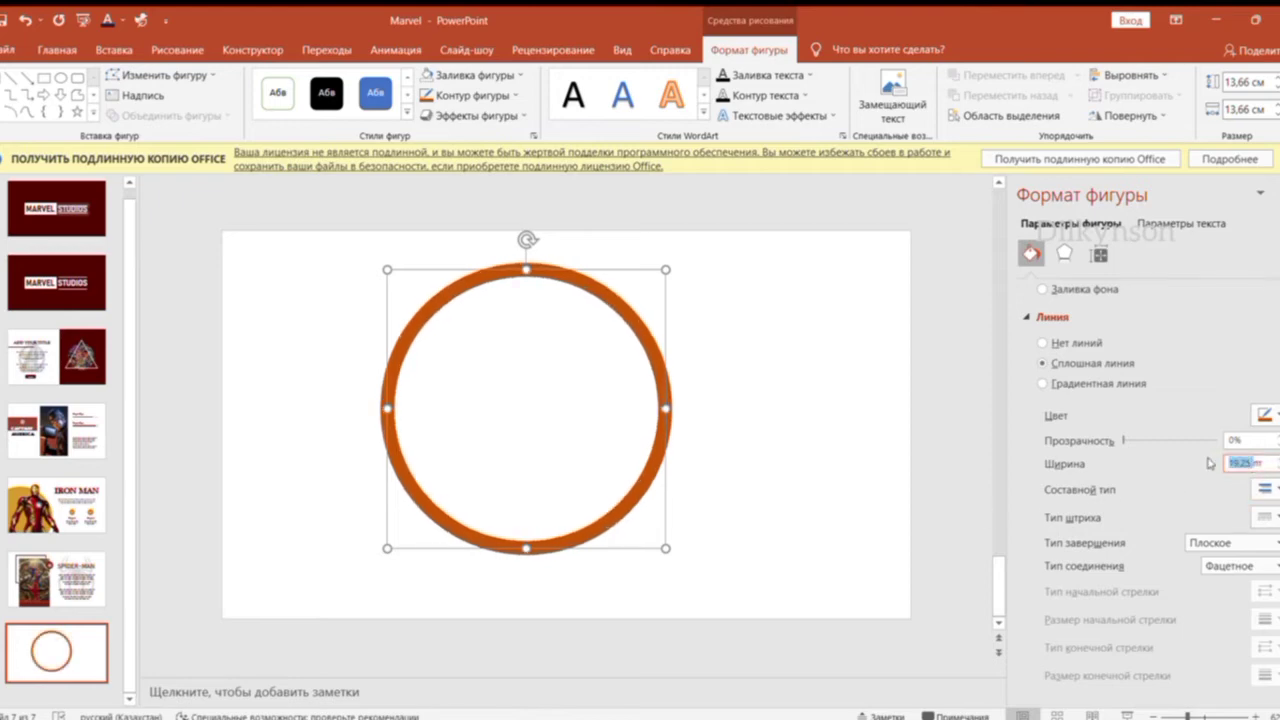
text(2)
click(845, 374)
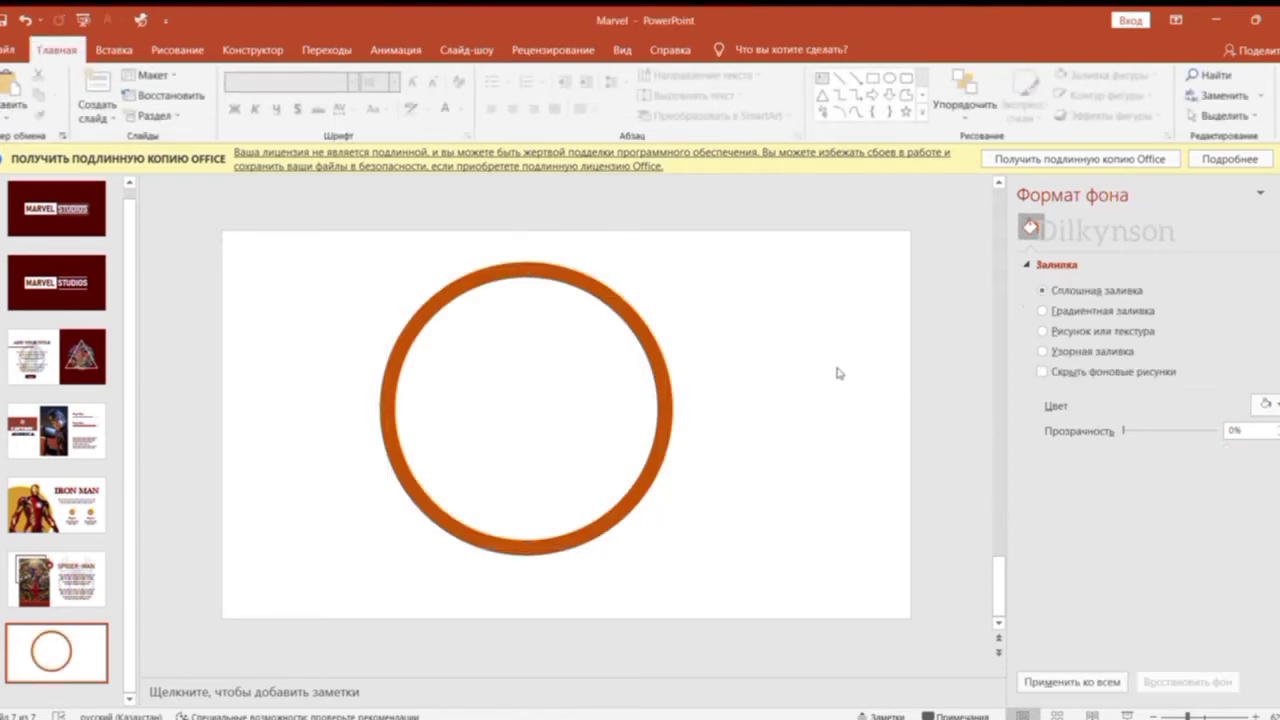
click(655, 335)
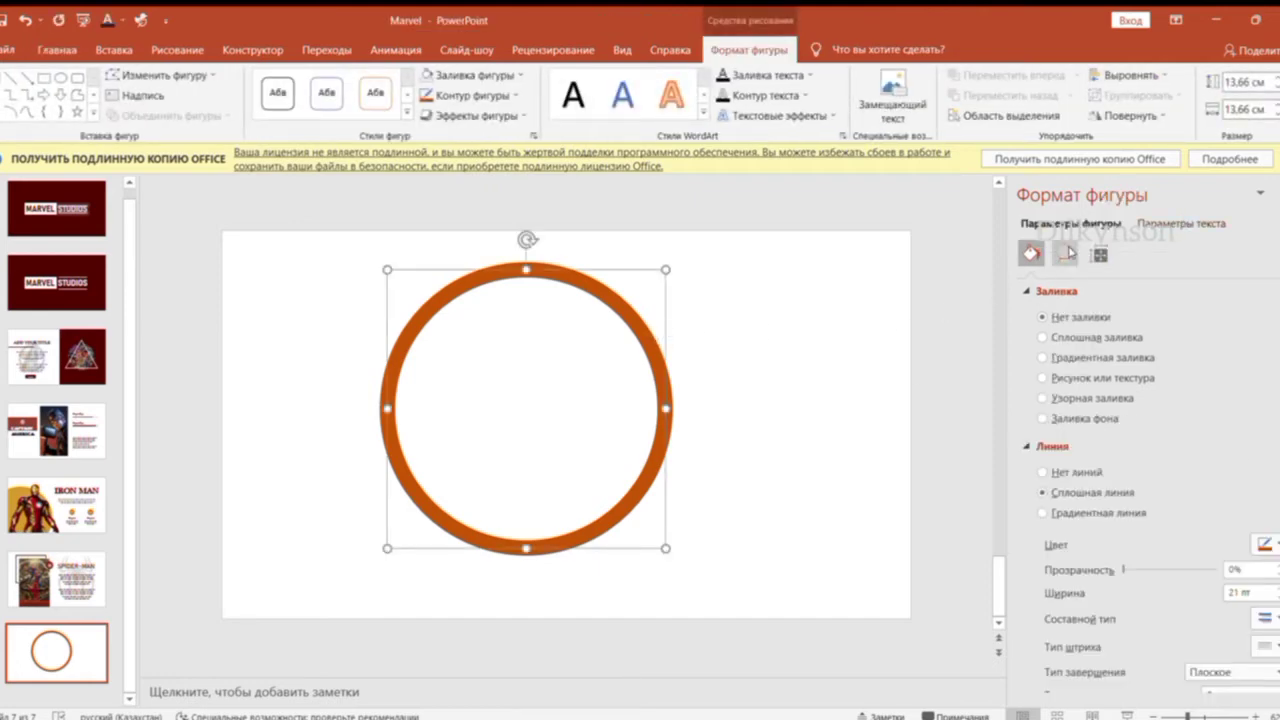
click(1066, 253)
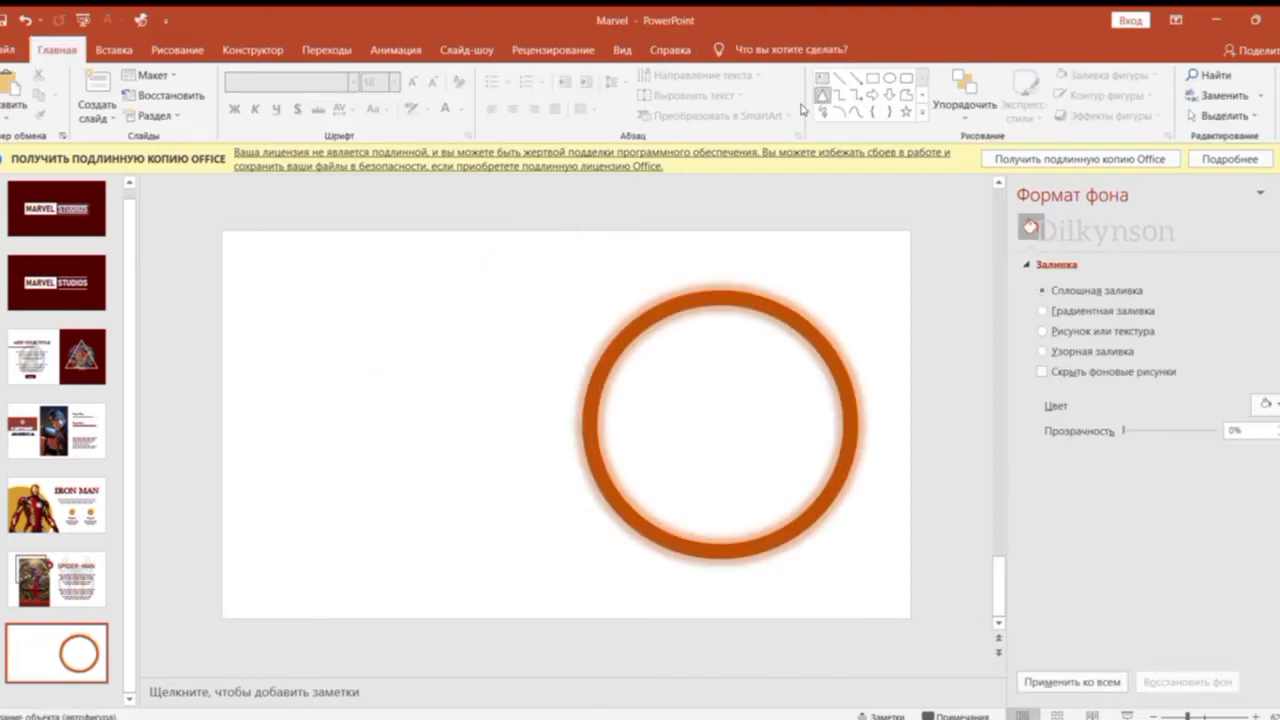
Draw a downward-pointing orange triangle with no outline, left of the ring.
drag(363, 343, 568, 516)
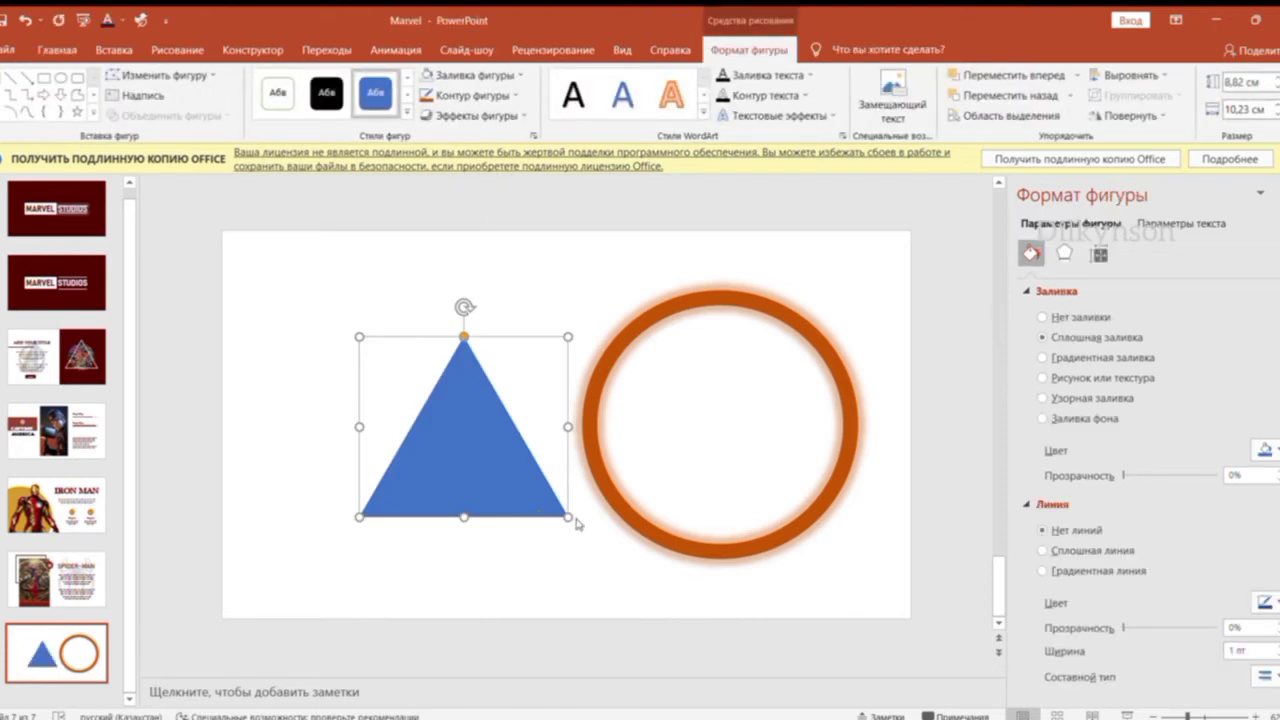
drag(568, 516, 522, 477)
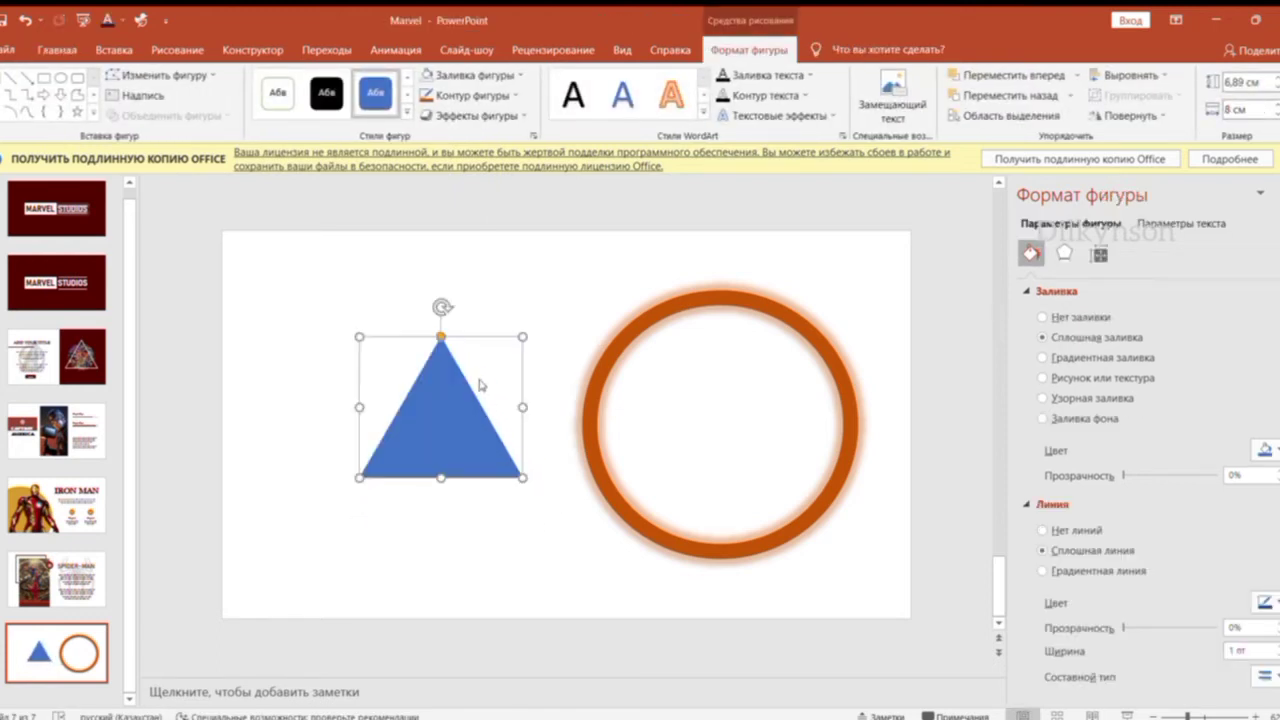
drag(524, 486, 491, 451)
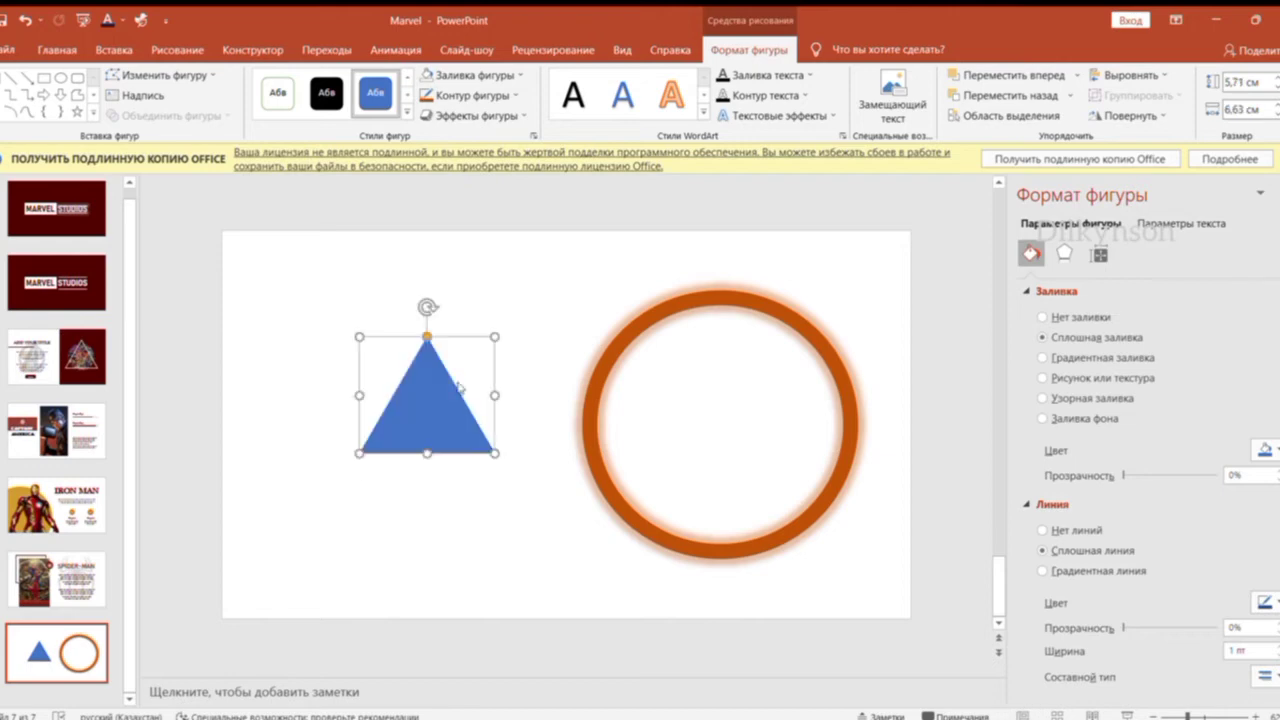
mouse_move(426, 306)
mouse_down()
mouse_move(483, 445)
mouse_move(426, 483)
mouse_up()
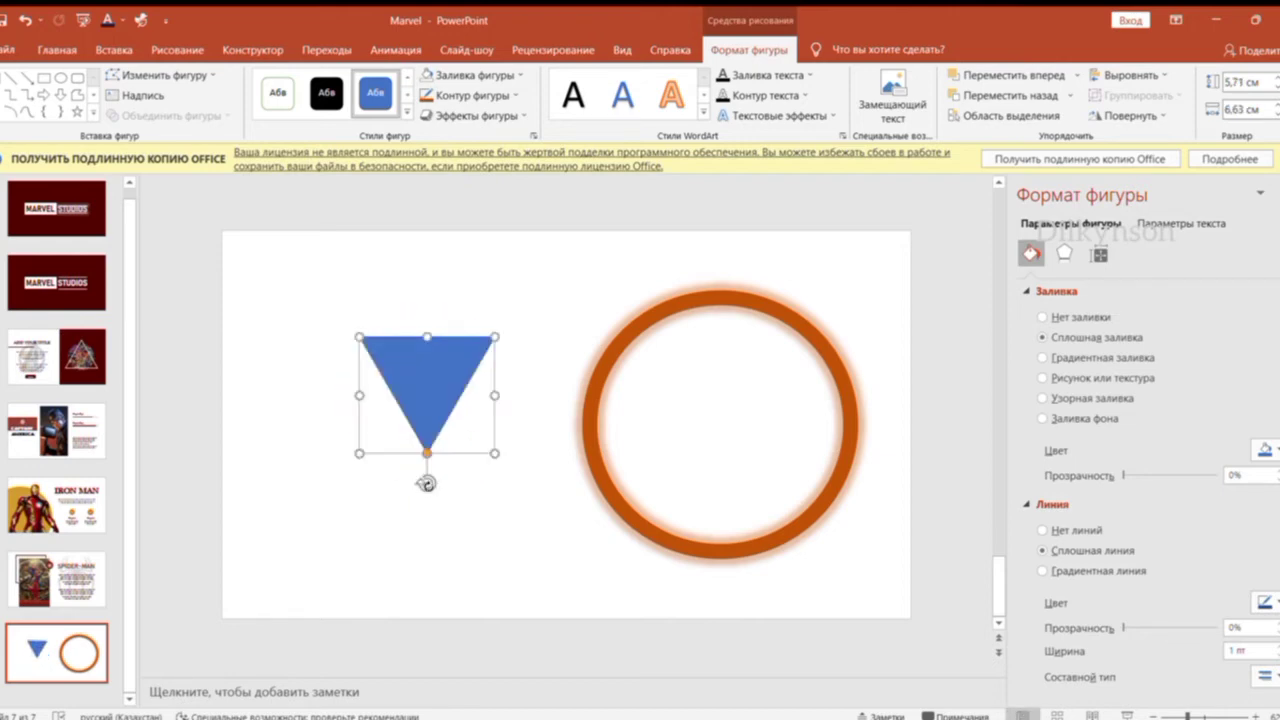
drag(491, 451, 489, 449)
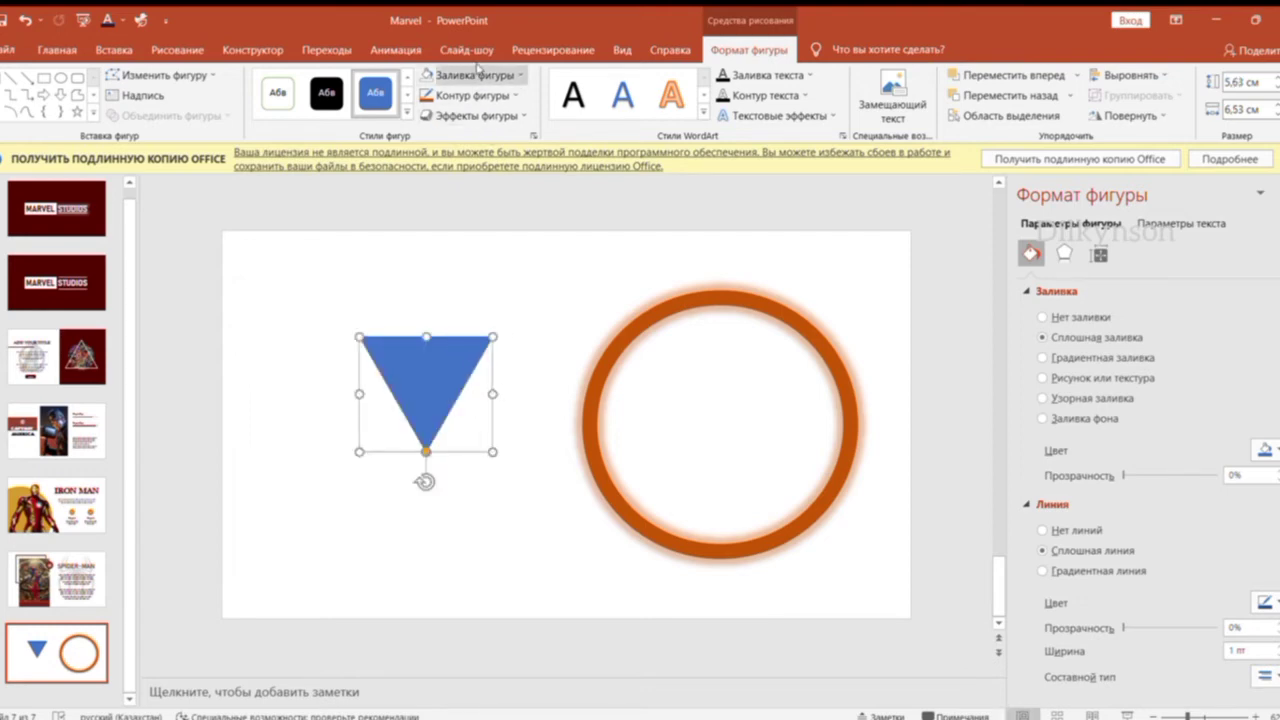
click(470, 75)
click(421, 240)
key(Tab)
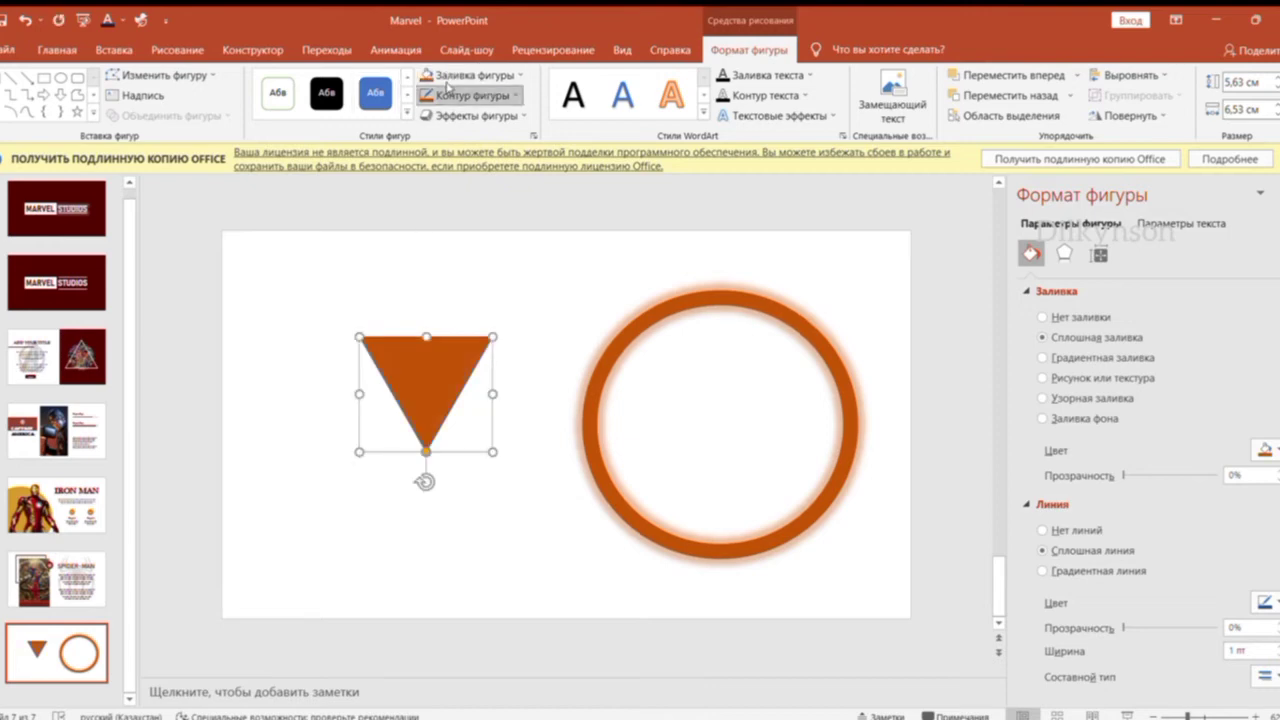
click(450, 237)
key(Tab)
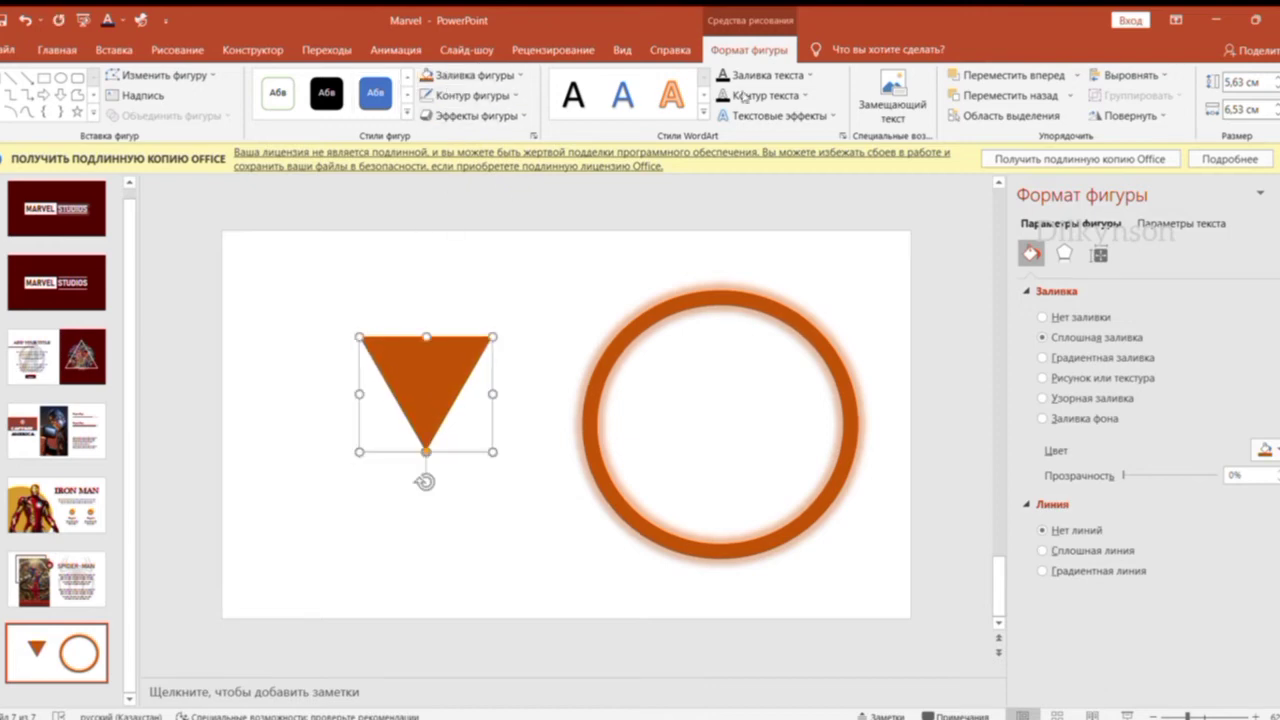
click(1056, 253)
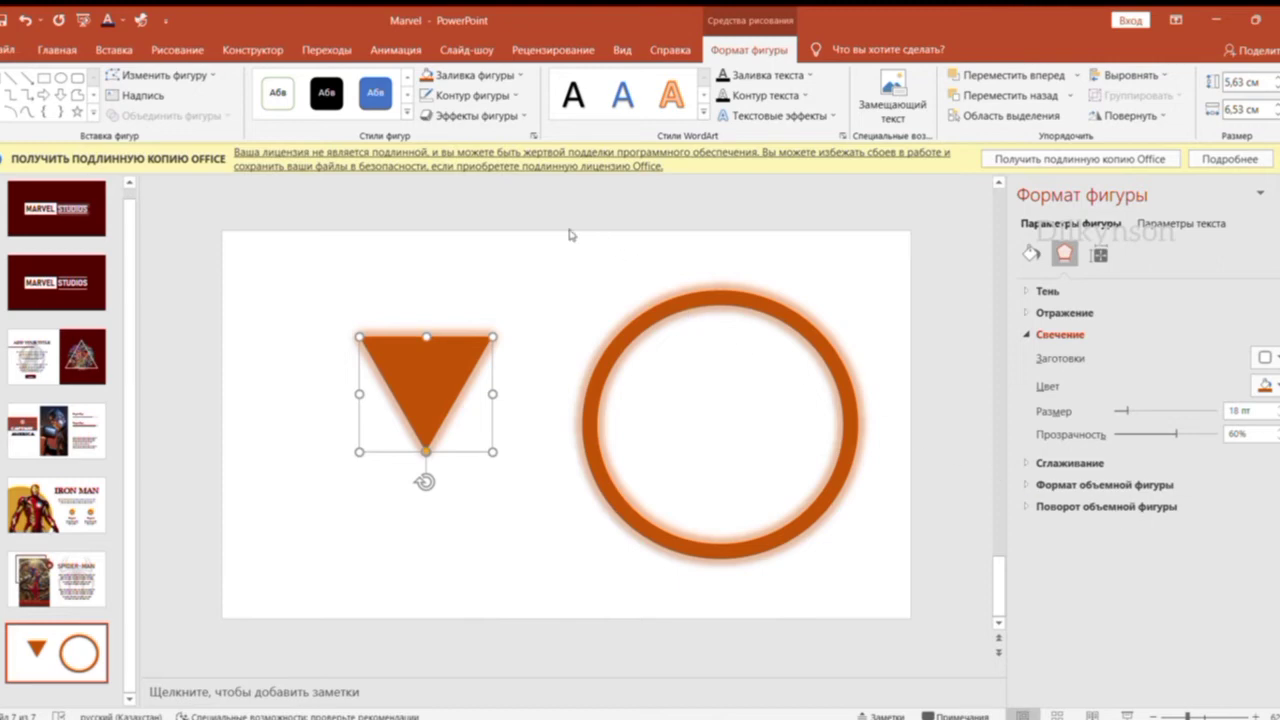
Move the triangle into the ring and add a vertically flipped copy beneath it as an hourglass.
drag(418, 379, 712, 380)
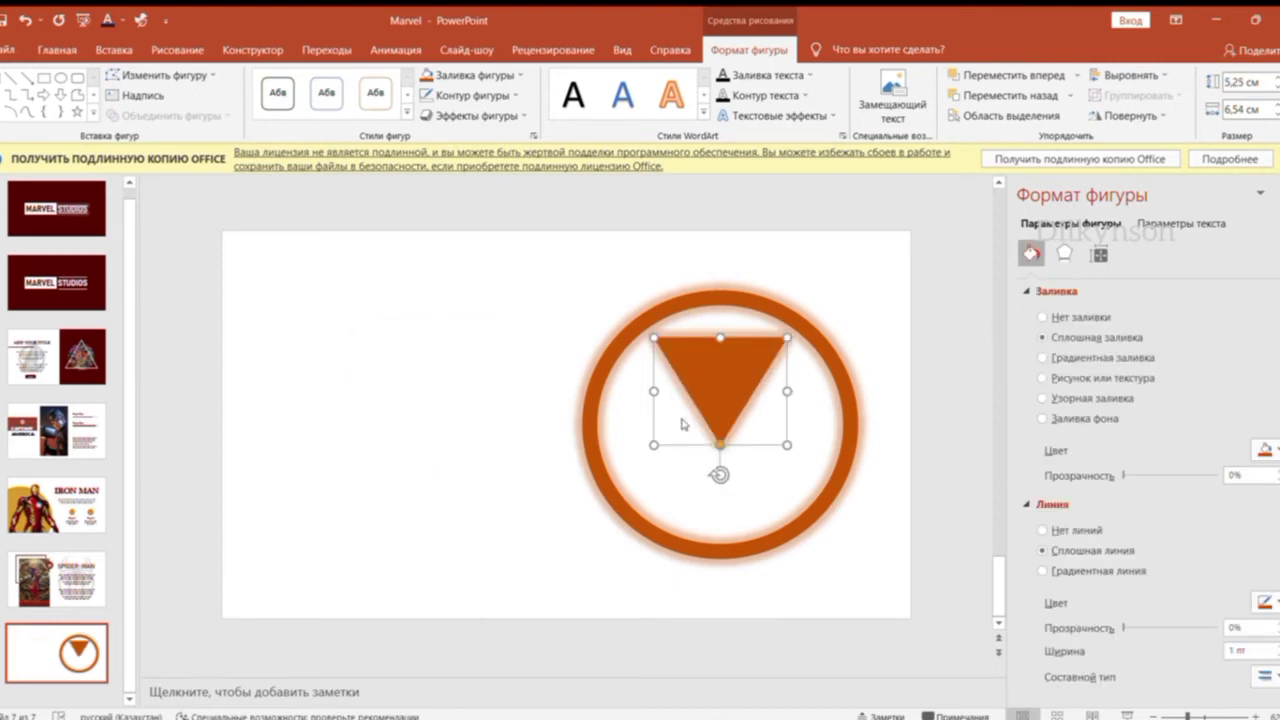
key(ctrl+v)
drag(740, 395, 732, 438)
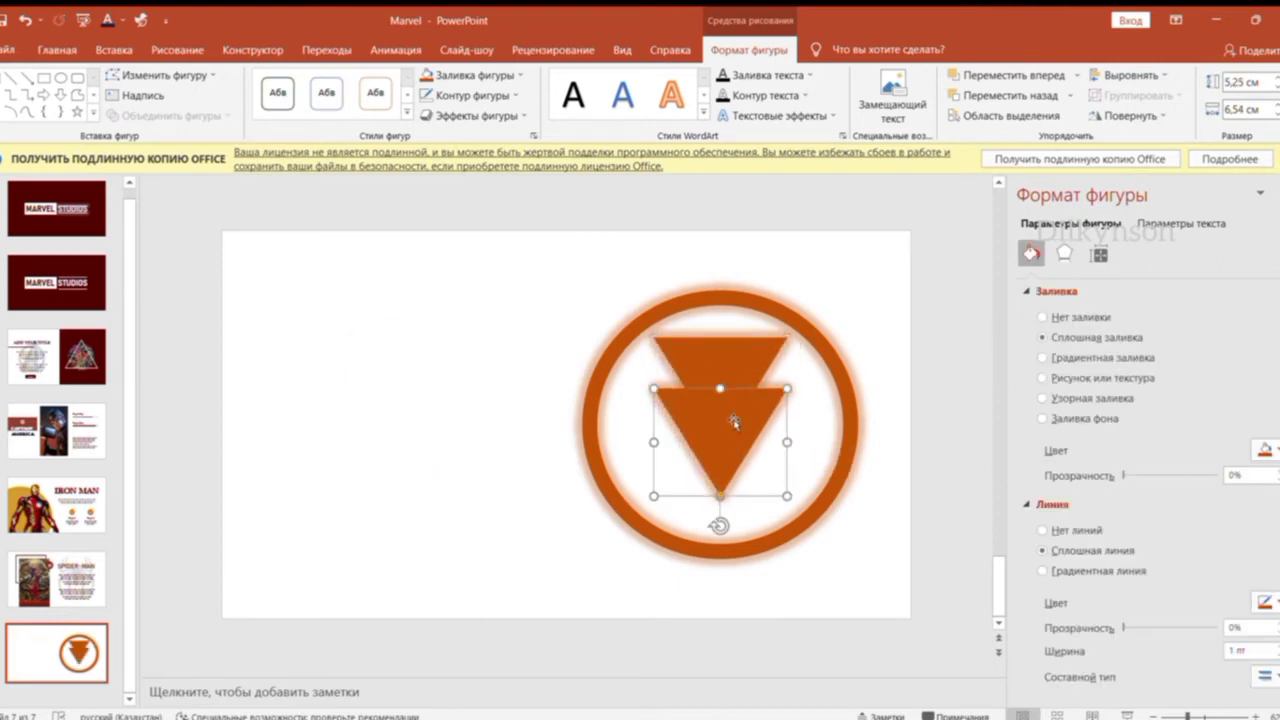
click(1124, 113)
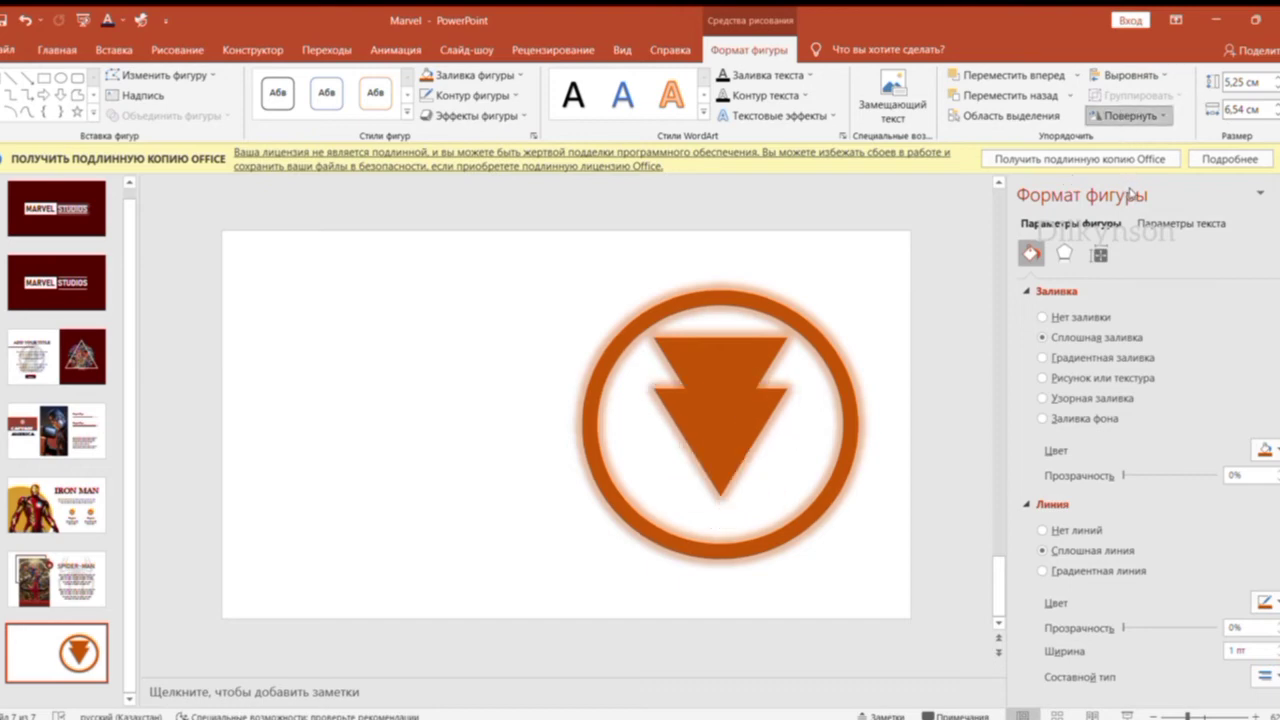
click(1129, 178)
drag(732, 470, 733, 464)
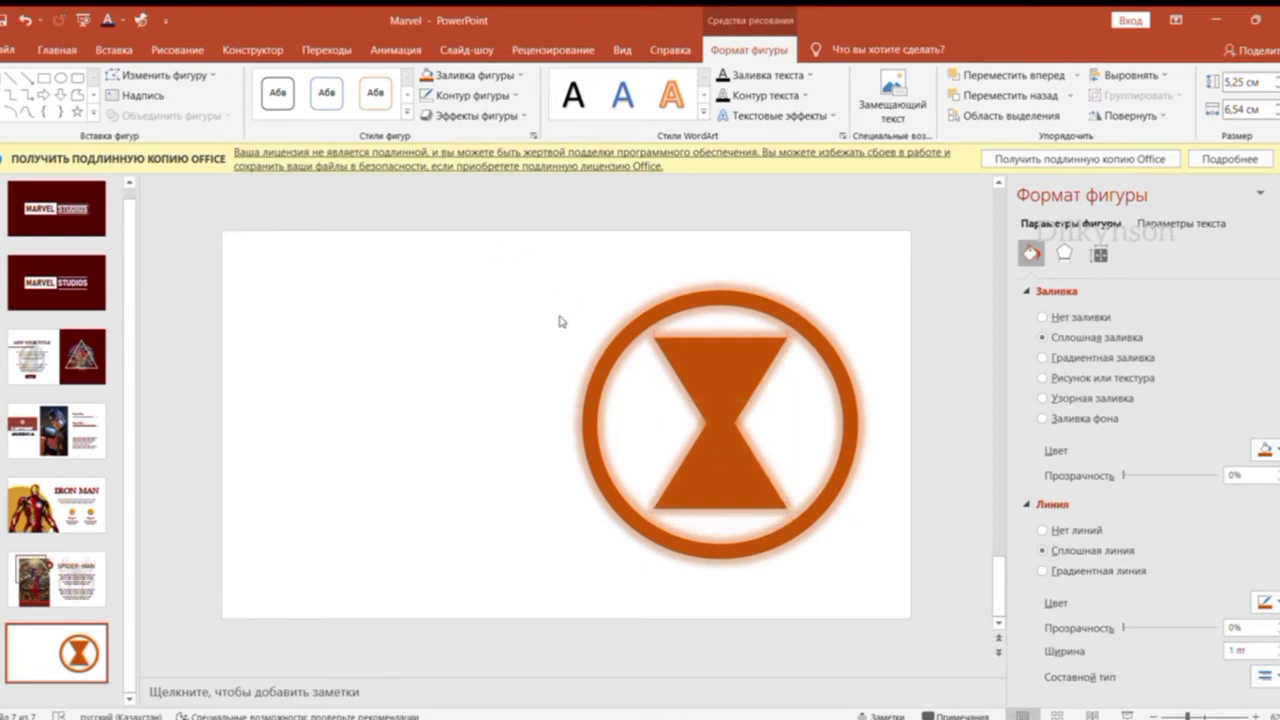
Group the ring and both triangles into one logo.
click(855, 549)
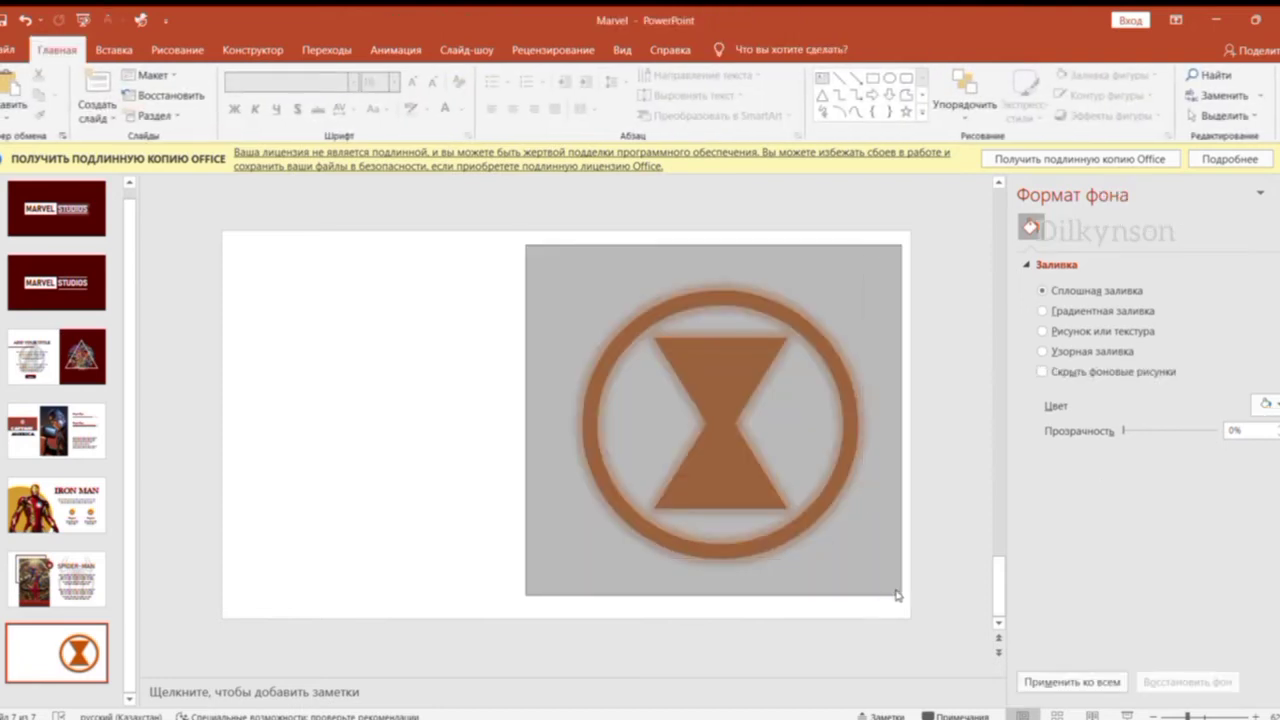
drag(855, 549, 895, 591)
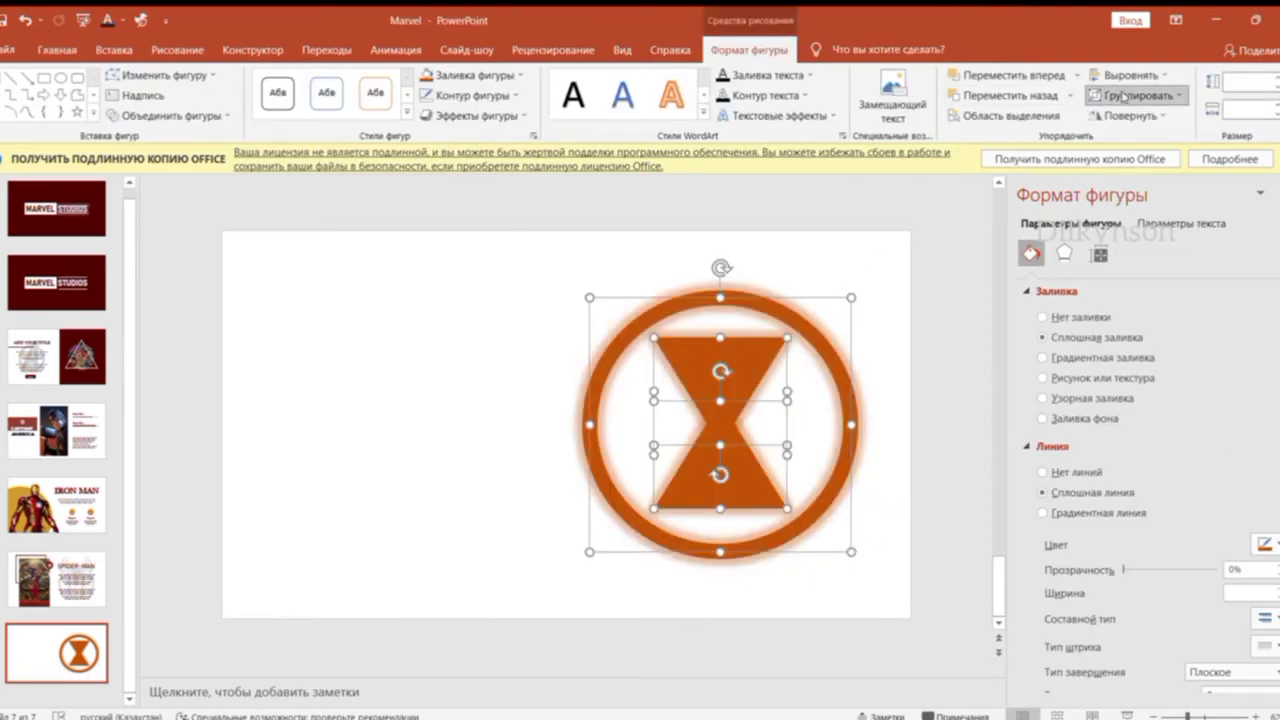
key(ctrl+g)
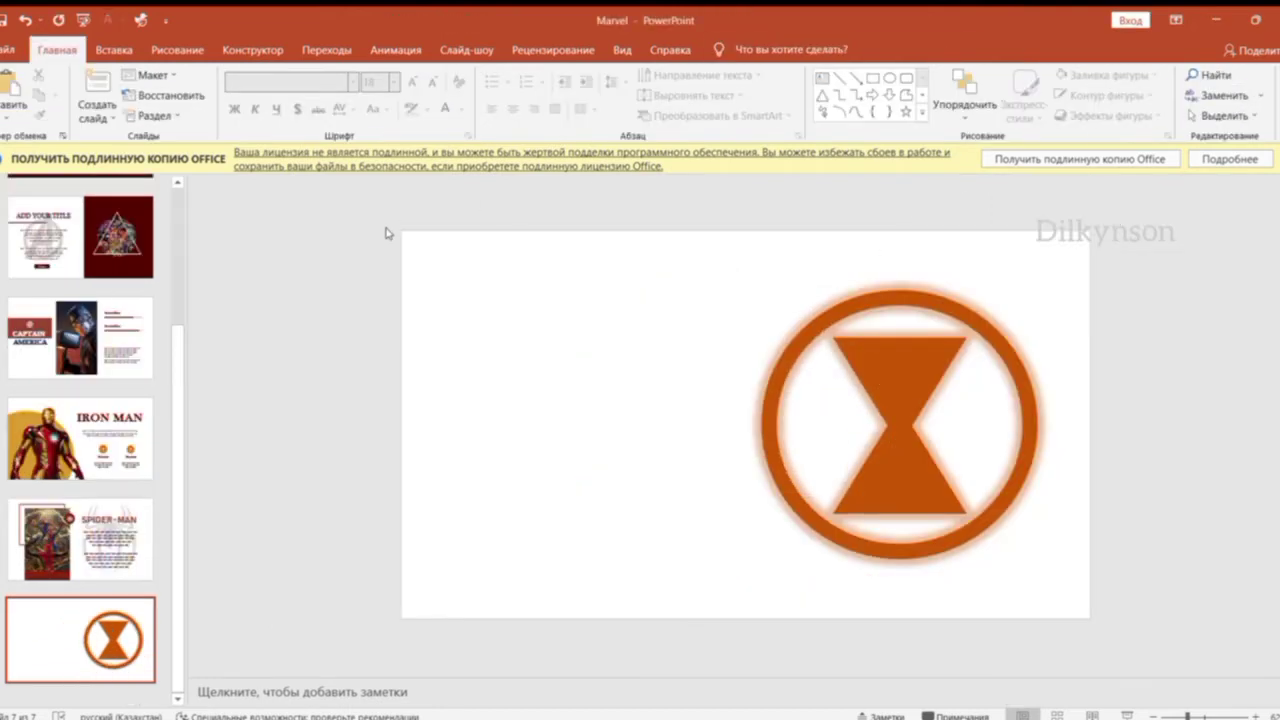
Paste the Black Widow picture and add an orange square-cornered block at the upper left.
click(6, 78)
click(471, 317)
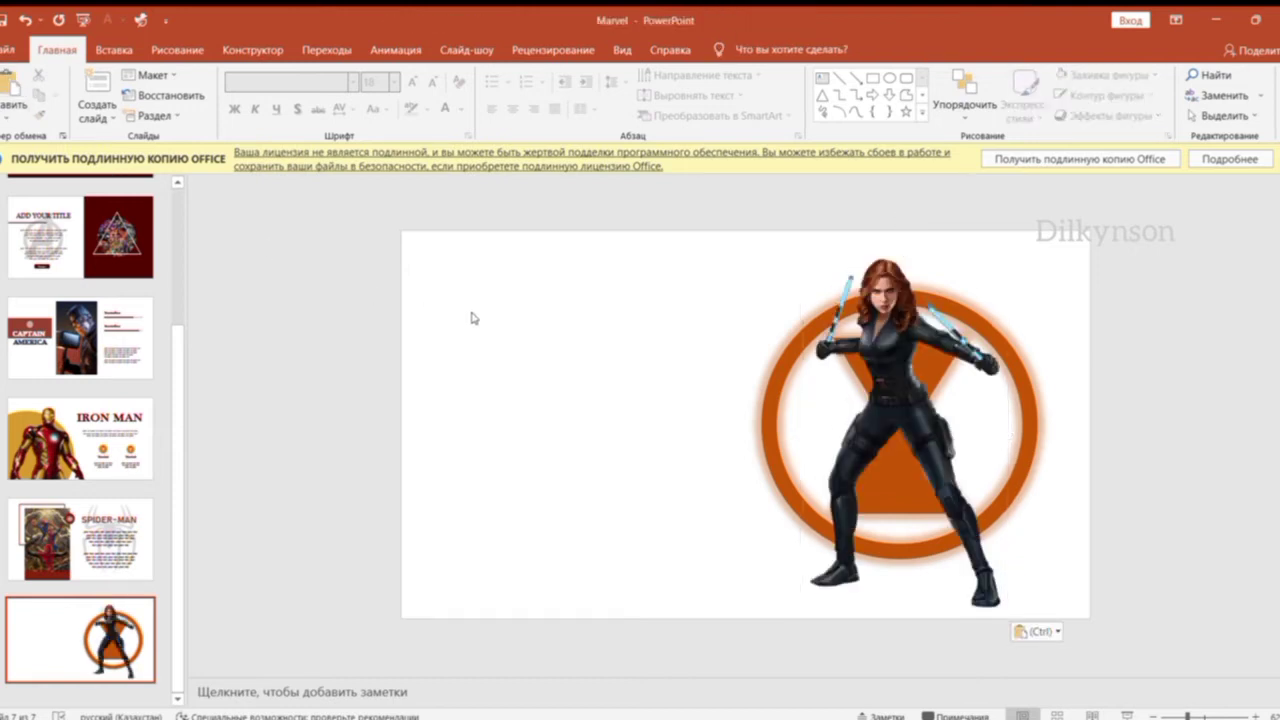
drag(497, 298, 616, 407)
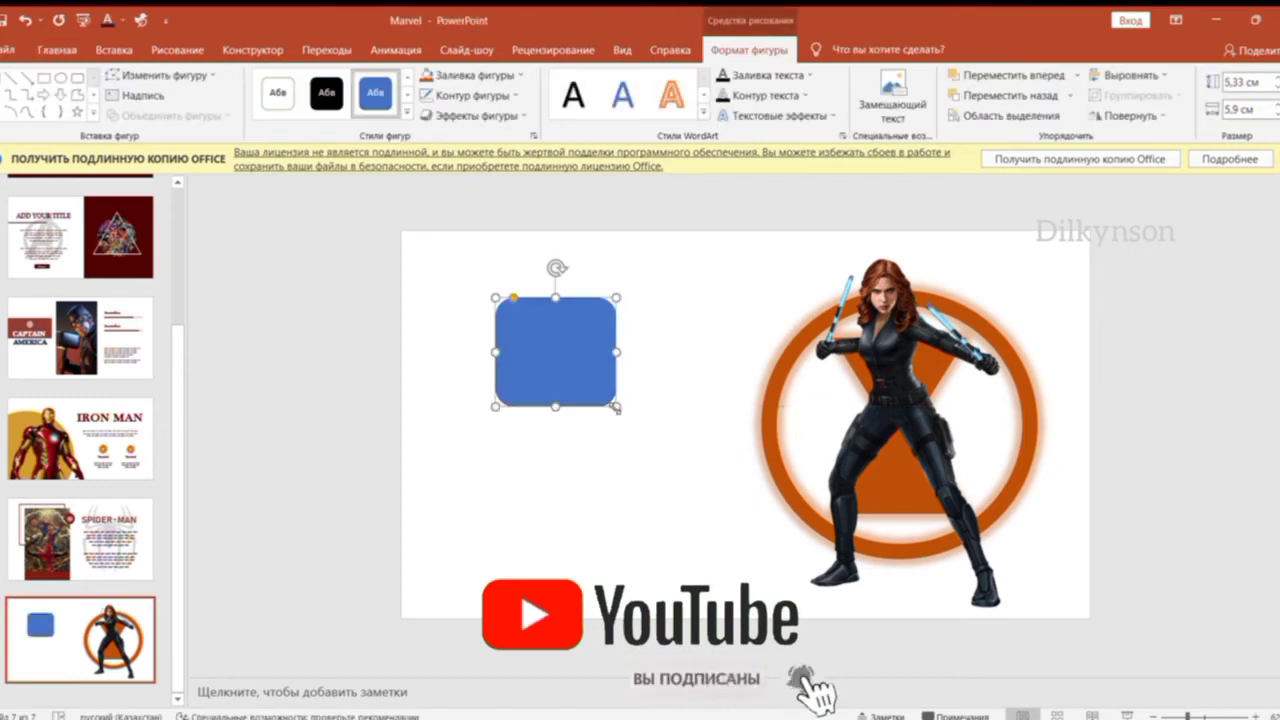
drag(617, 408, 619, 418)
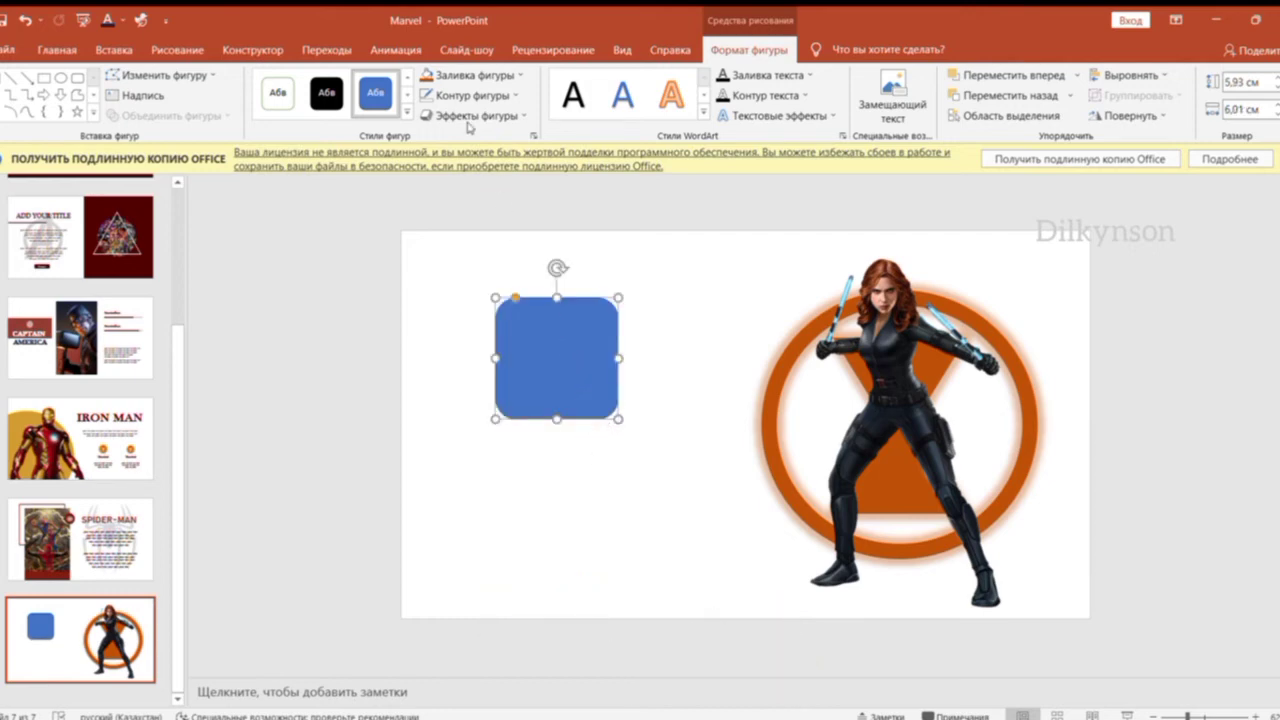
click(427, 75)
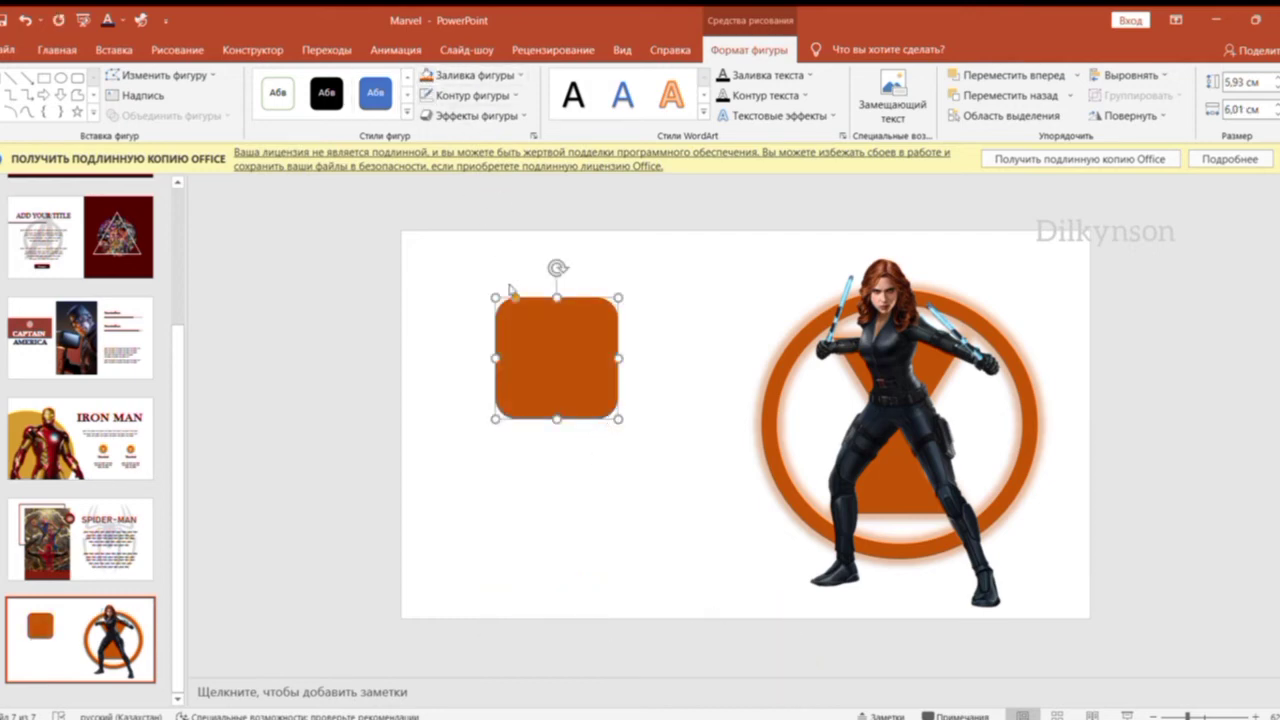
drag(512, 296, 491, 336)
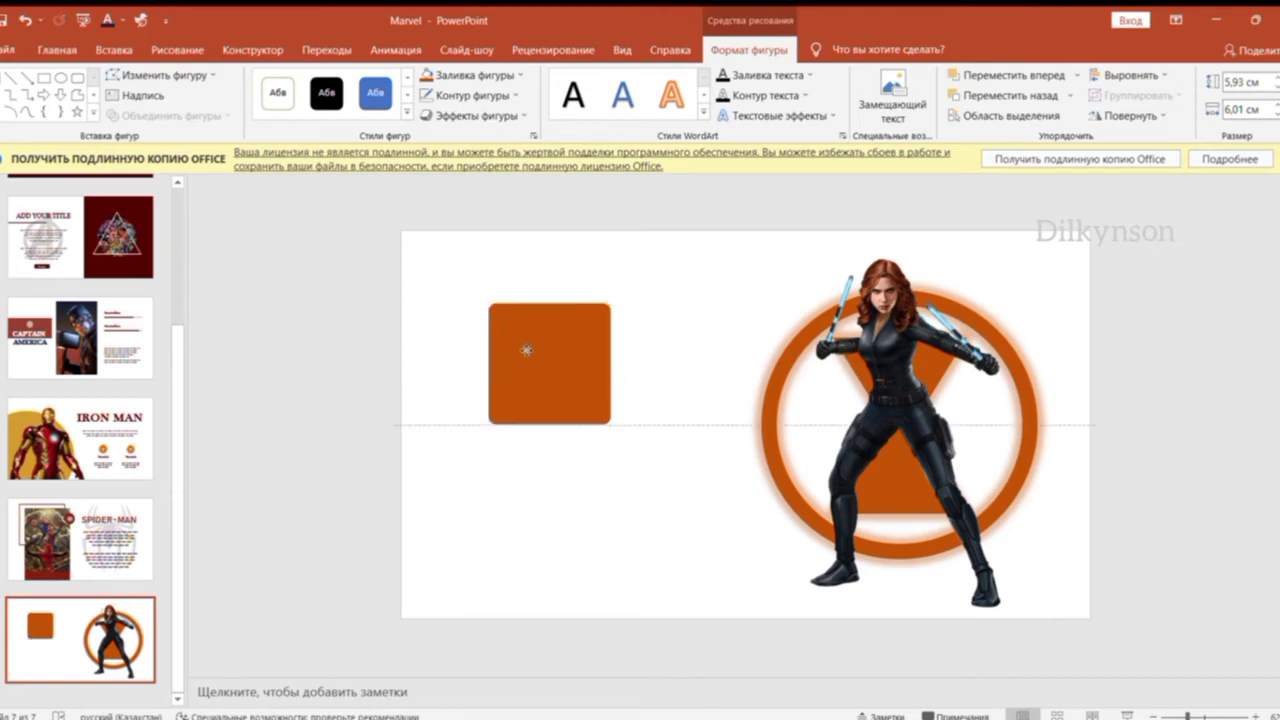
click(475, 115)
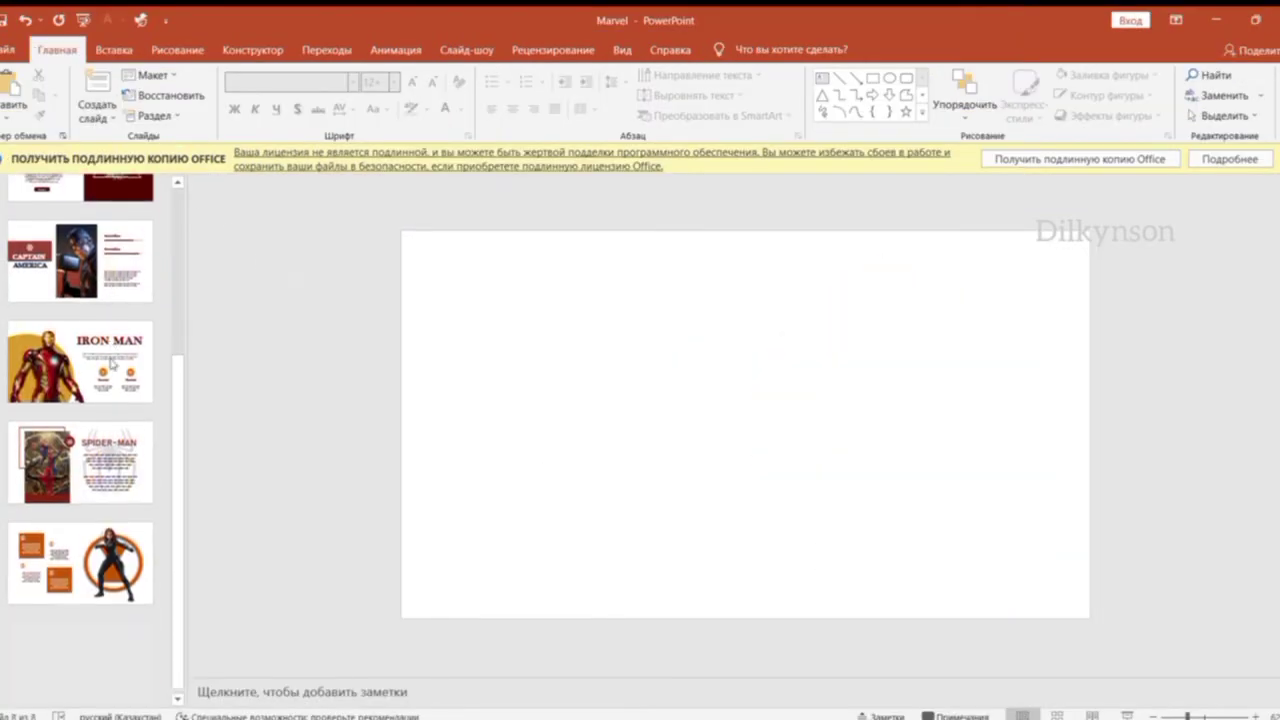
Add a new slide and paste the Doctor Strange picture onto it.
key(ctrl+m)
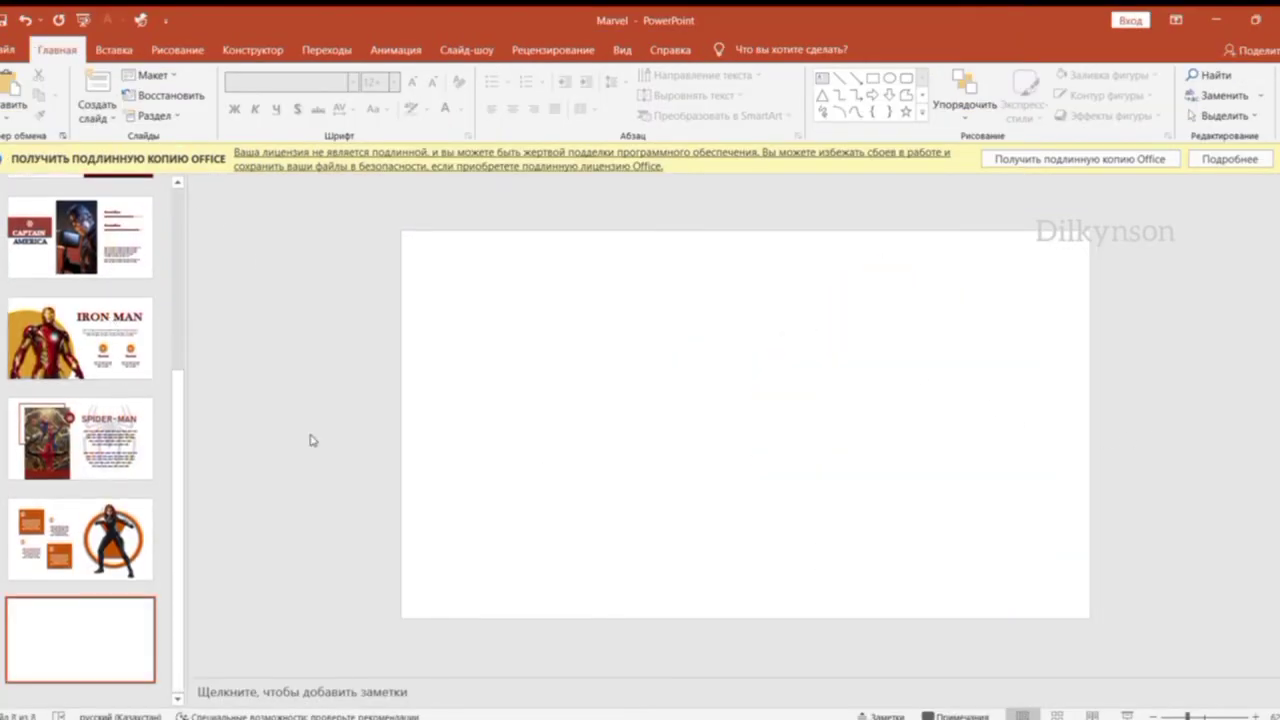
key(ctrl+v)
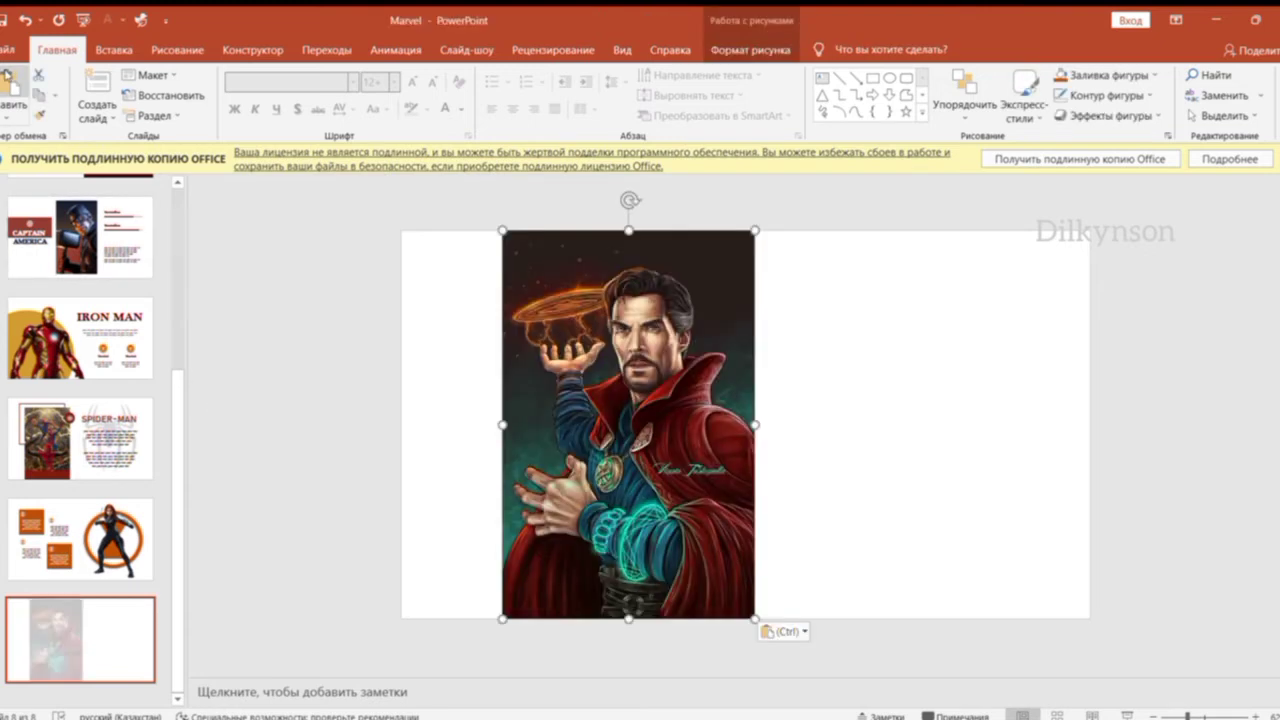
click(891, 298)
Add a DOCTOR text box right of the picture in Arial Black, size 60.
click(822, 77)
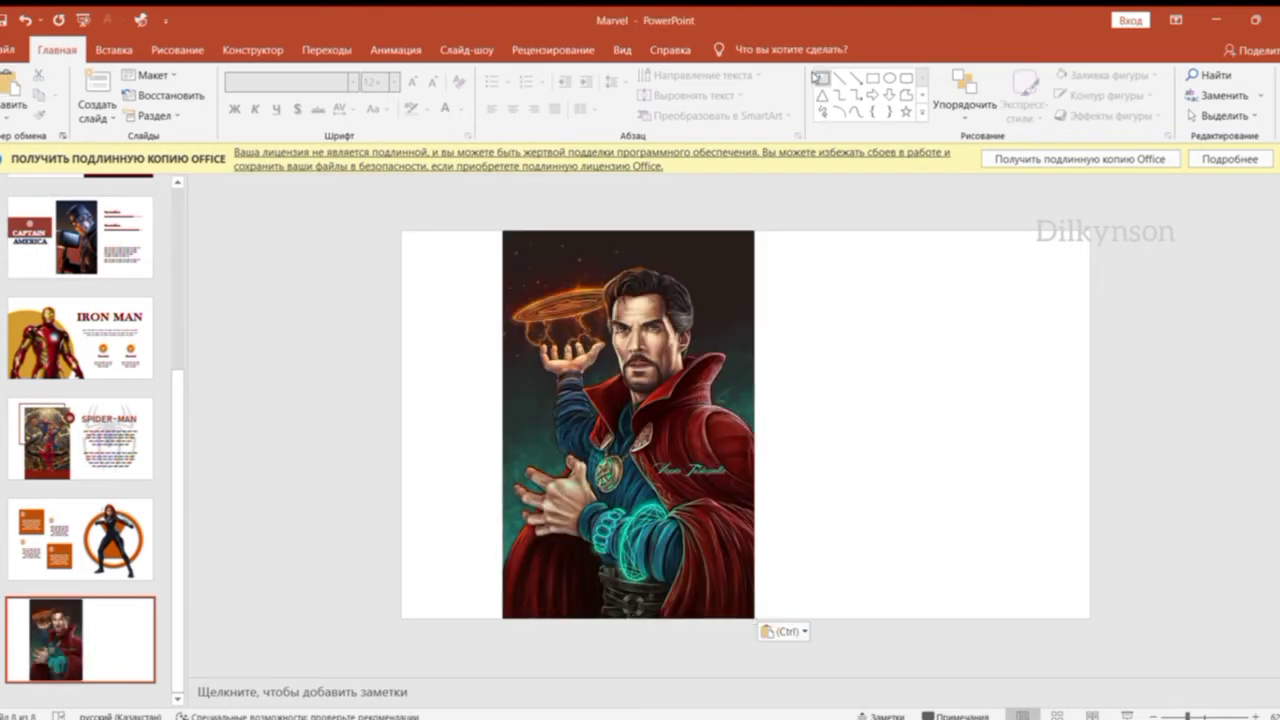
click(809, 340)
key(alt+shift)
text(DOCTOR)
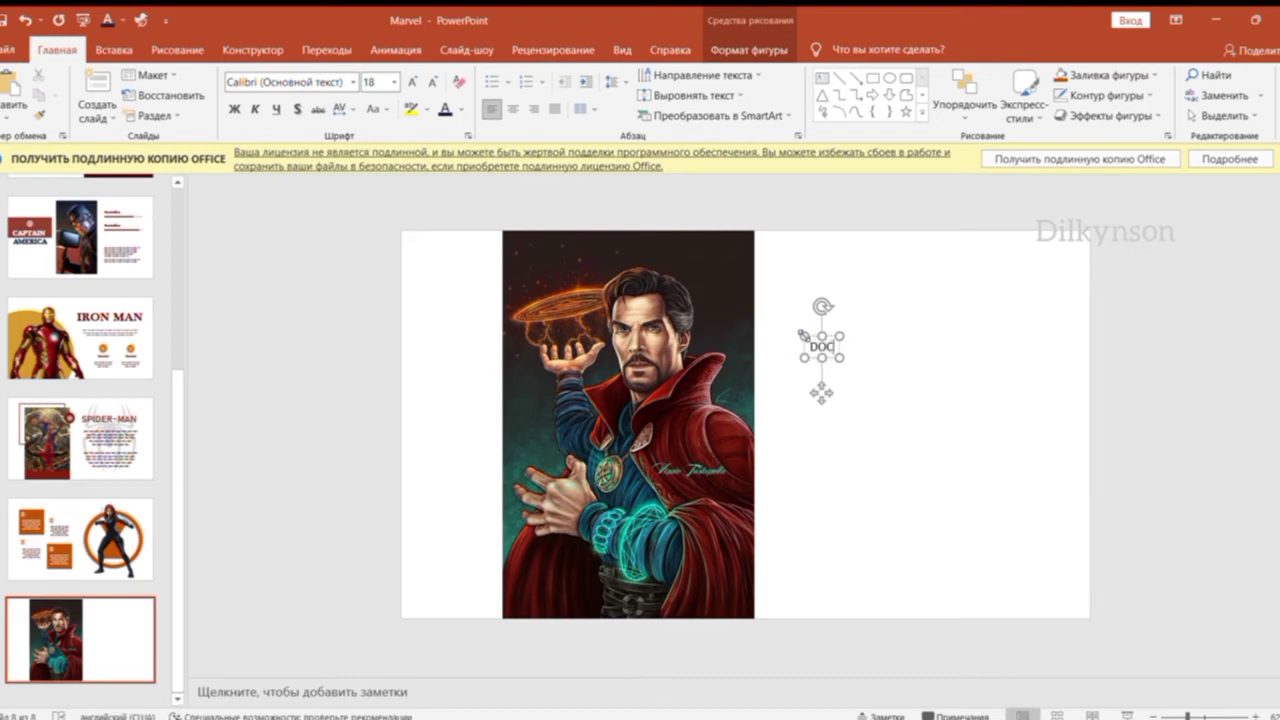
click(343, 82)
text(Arial Black)
key(Return)
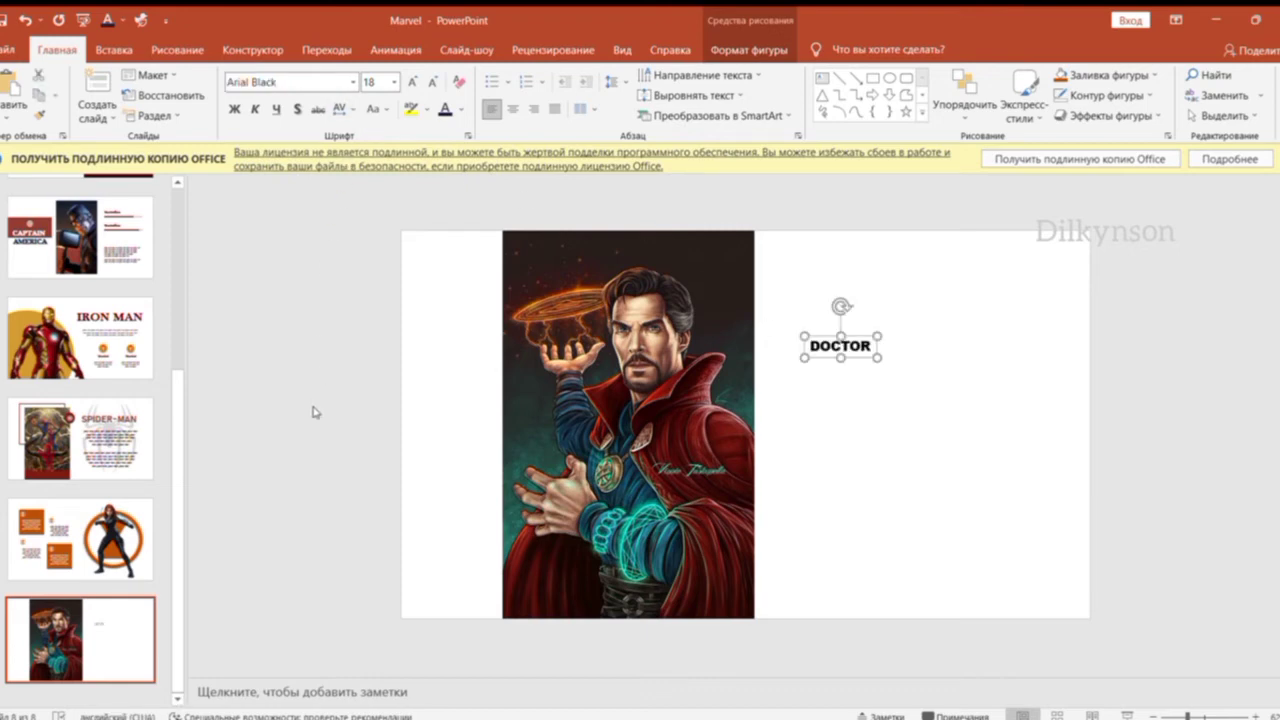
click(378, 81)
text(60)
key(Return)
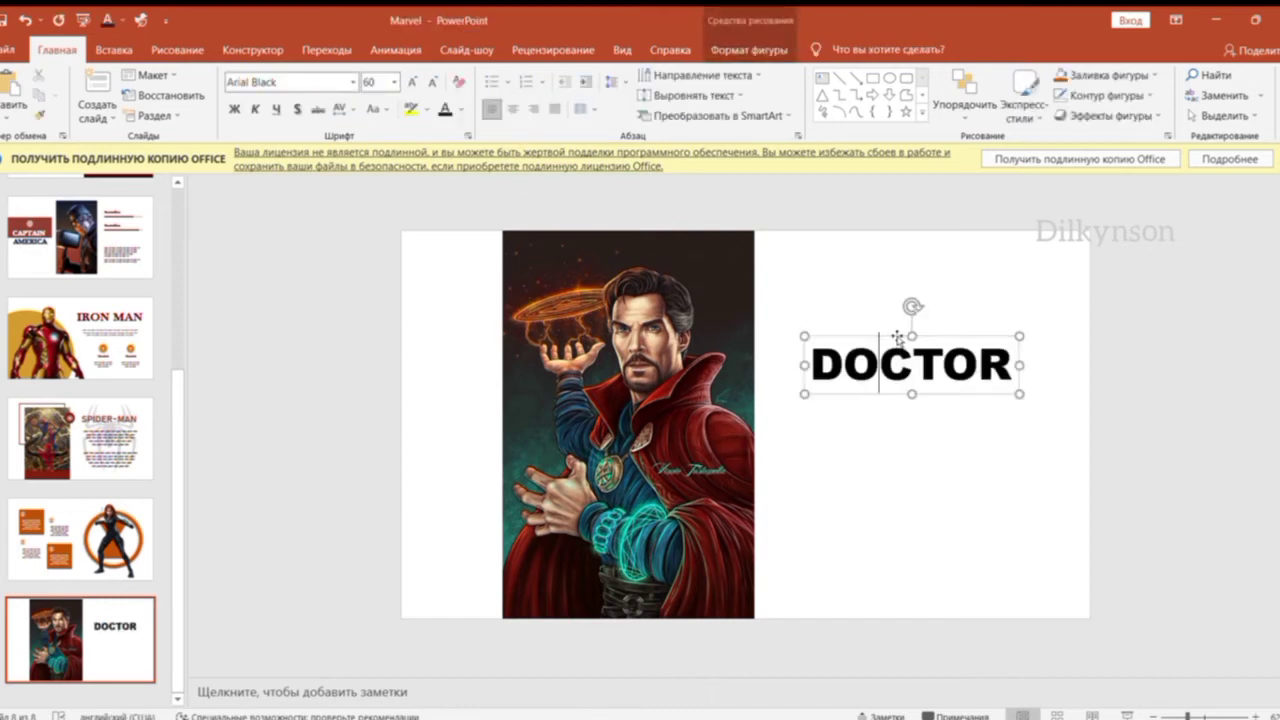
Duplicate the box below as STRANGE and move both titles to the lower left.
drag(898, 338, 892, 339)
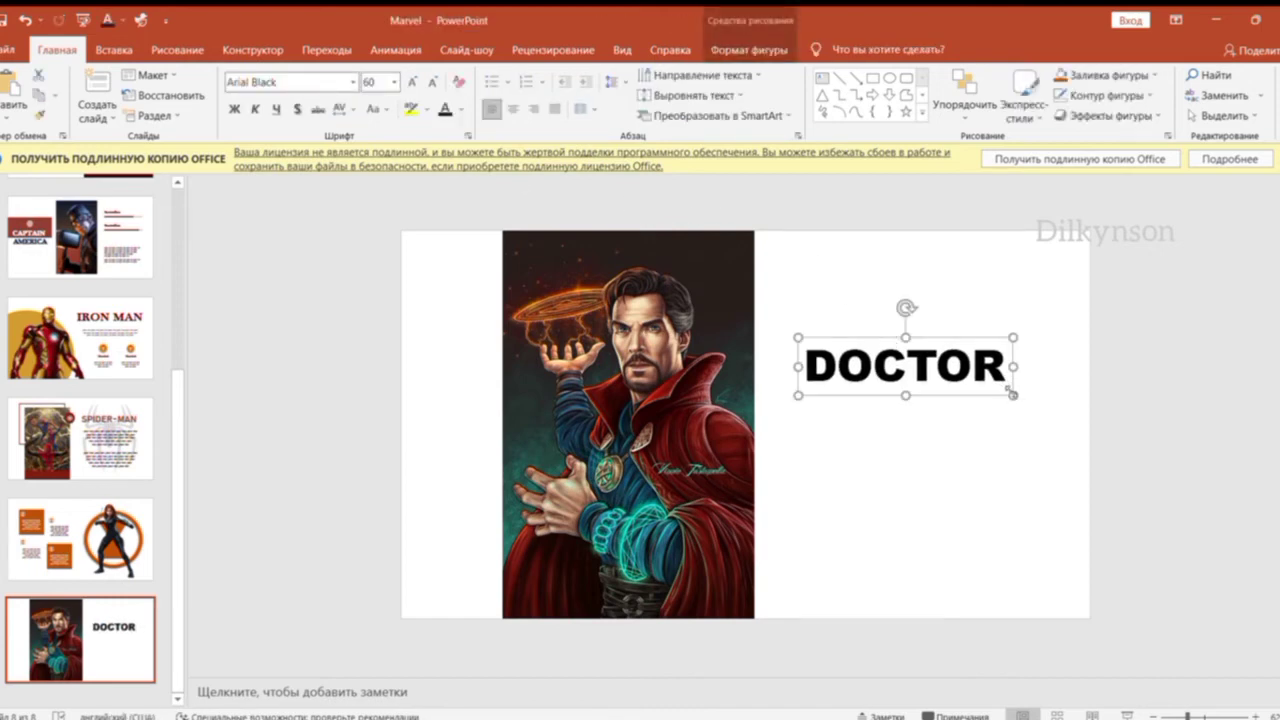
drag(960, 338, 962, 398)
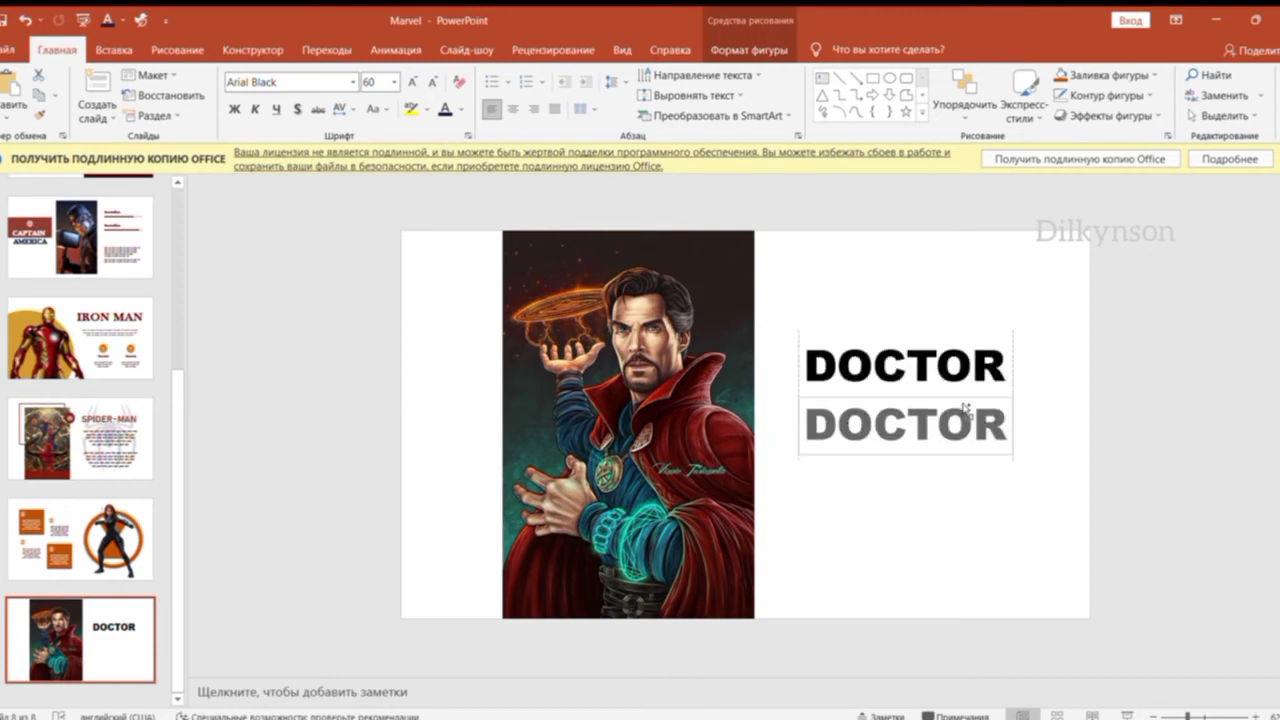
key(ctrl+a)
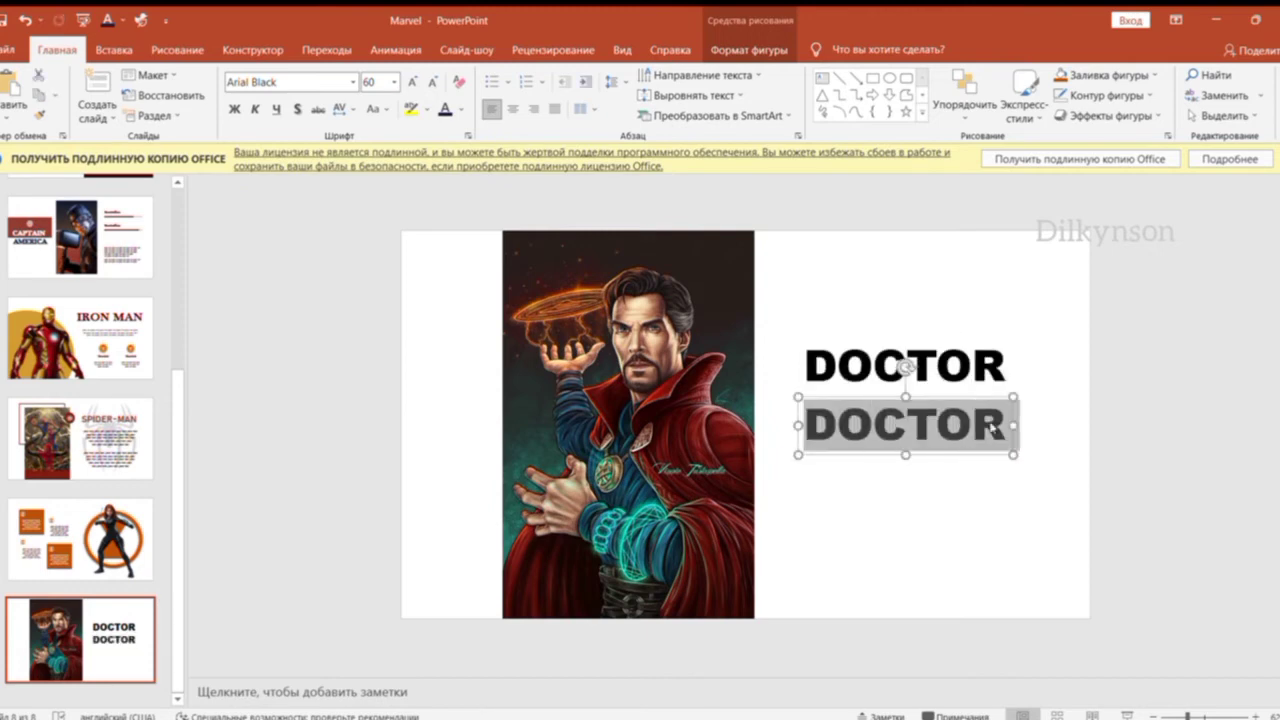
text(STRANGE)
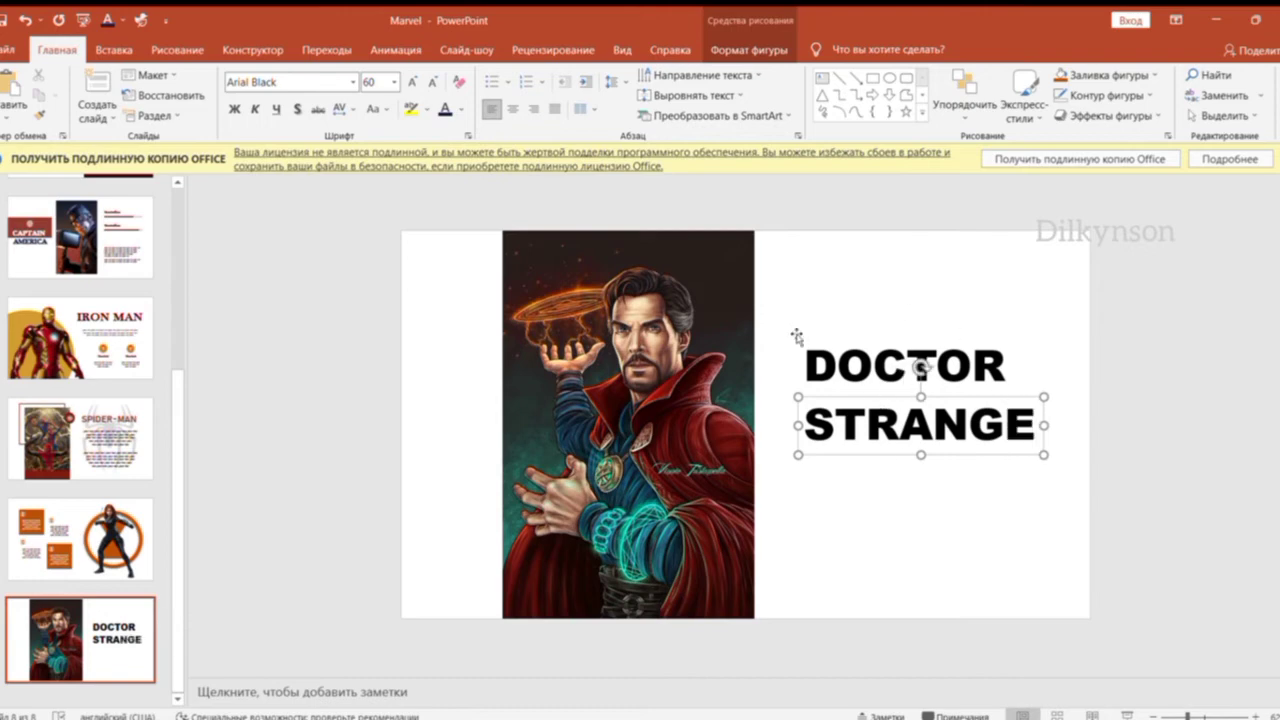
shift+click(921, 368)
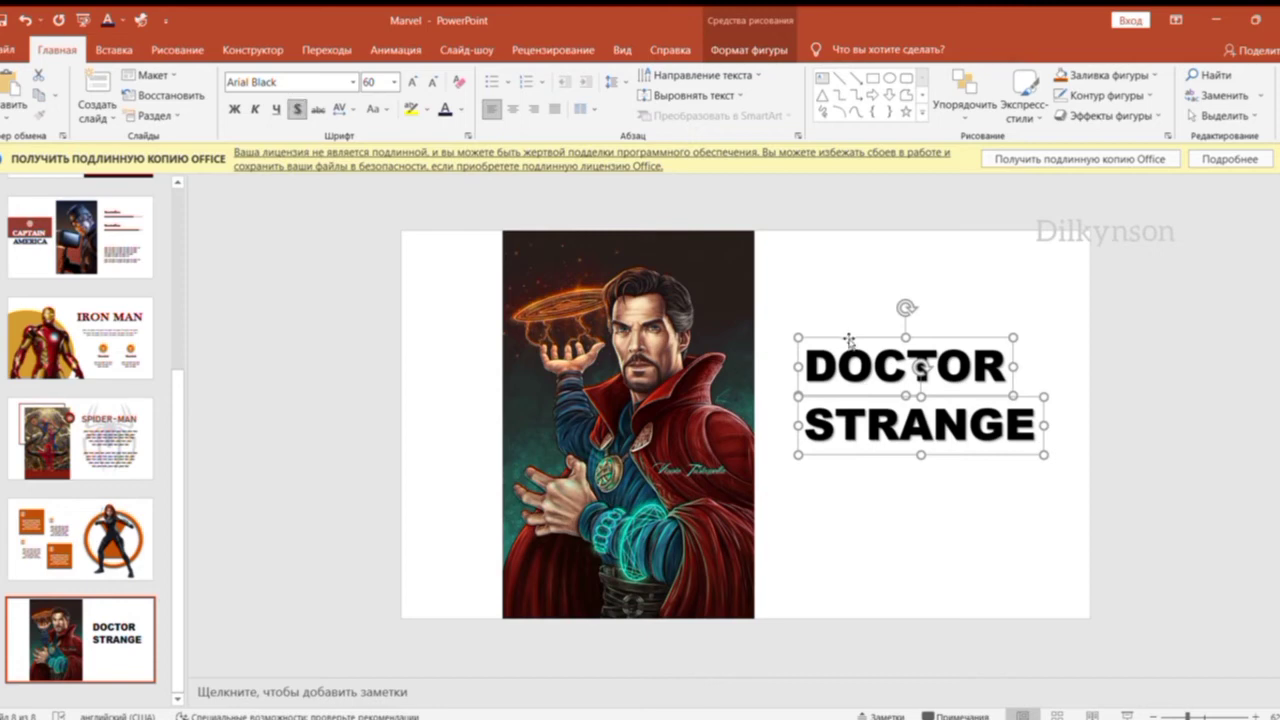
drag(852, 338, 595, 446)
drag(485, 478, 475, 486)
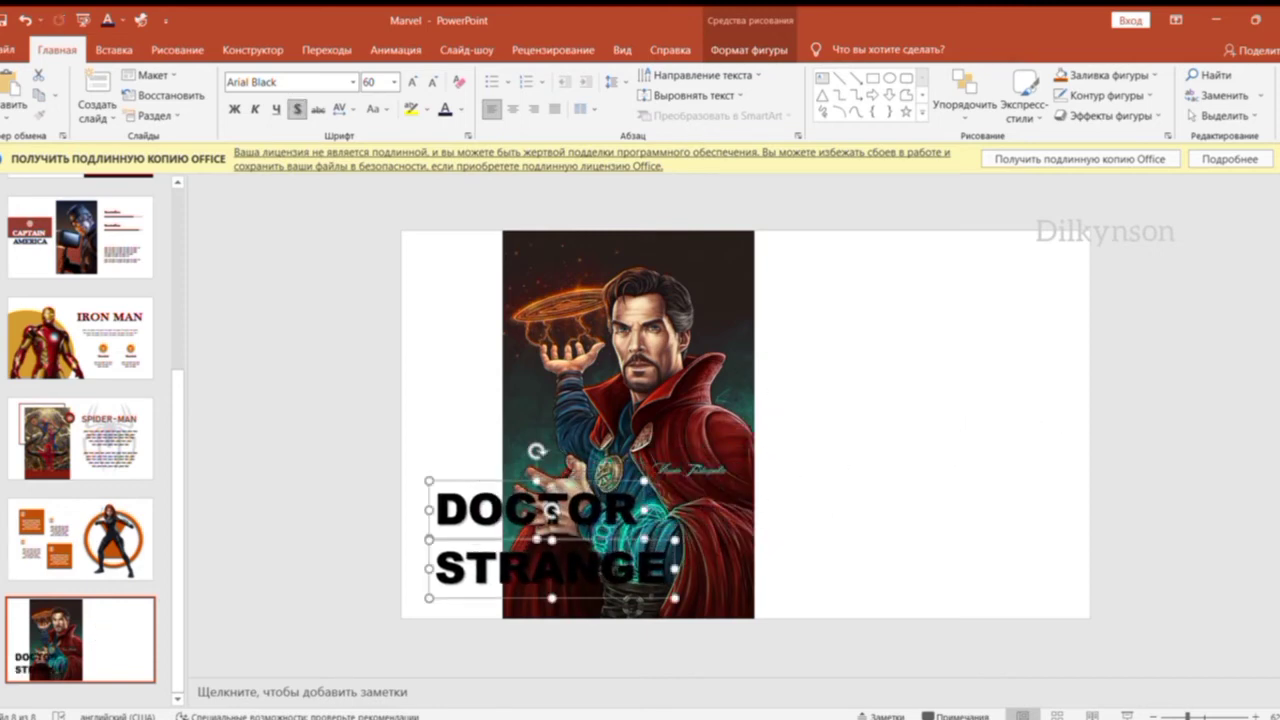
click(911, 497)
click(452, 512)
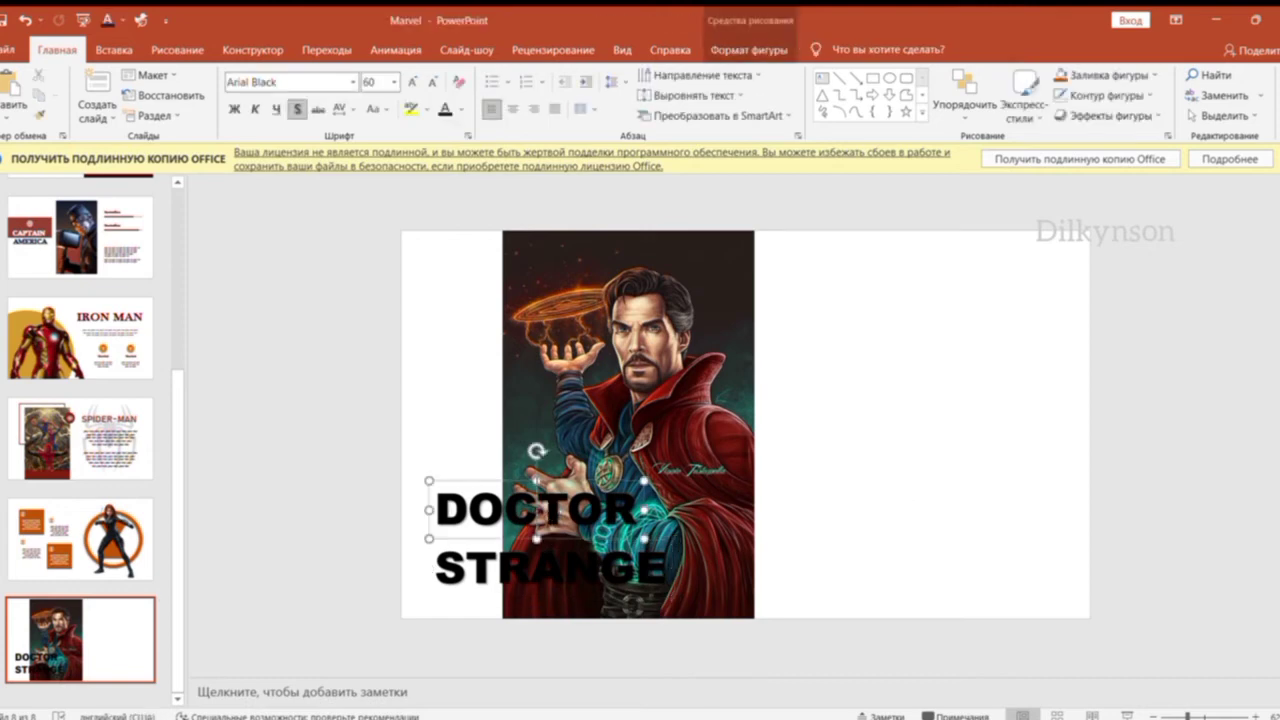
Colour the opening letters of DOCTOR and STRANGE dark red and RANGE white.
drag(437, 510, 502, 510)
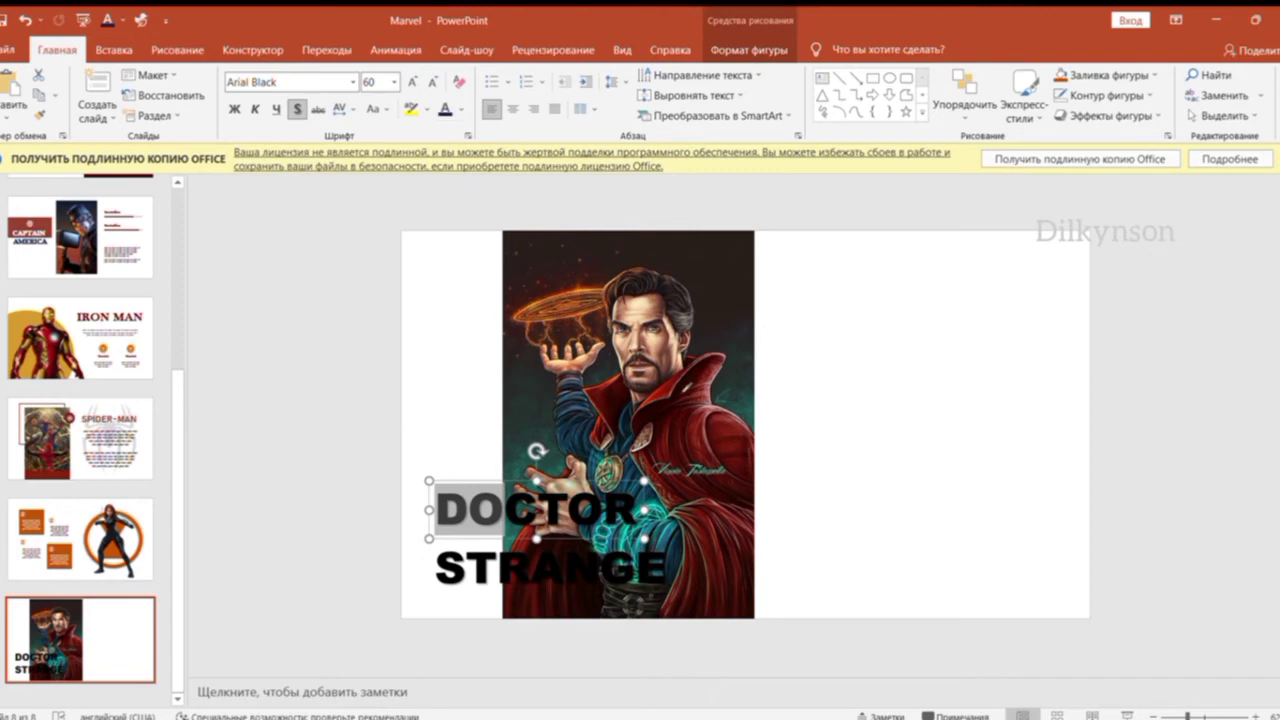
key(Right)
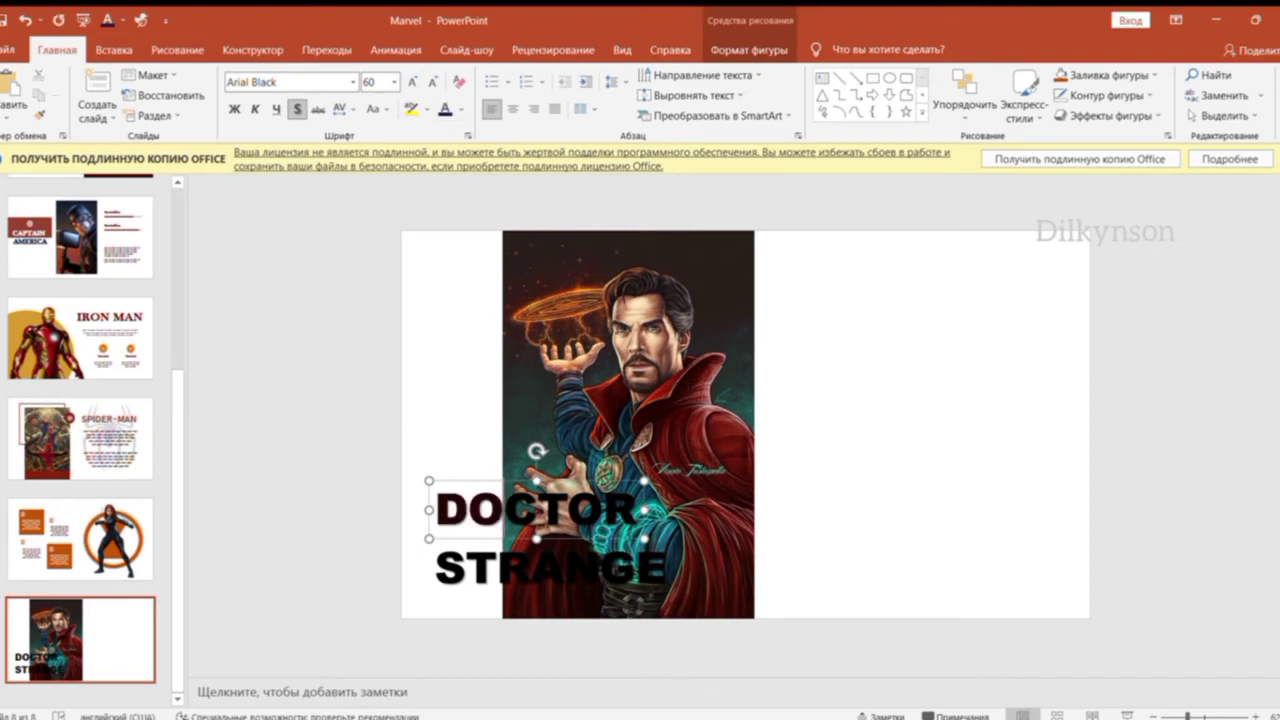
drag(437, 510, 636, 510)
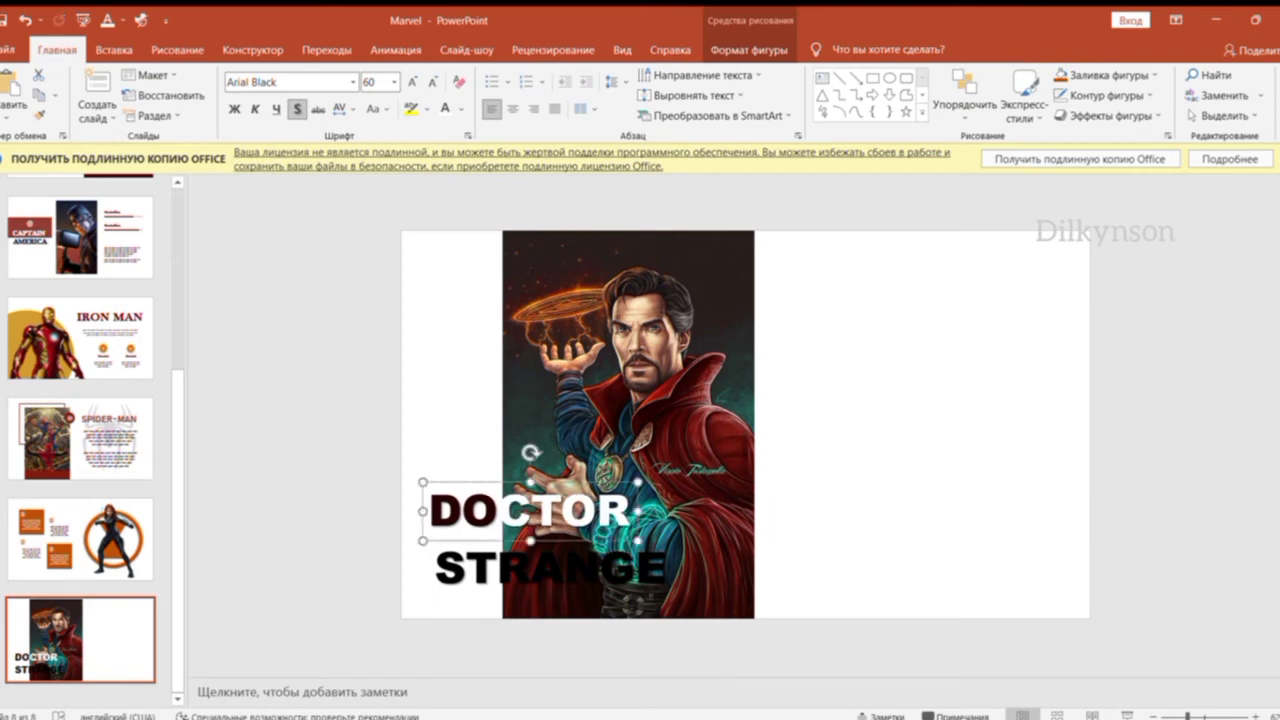
drag(436, 567, 483, 566)
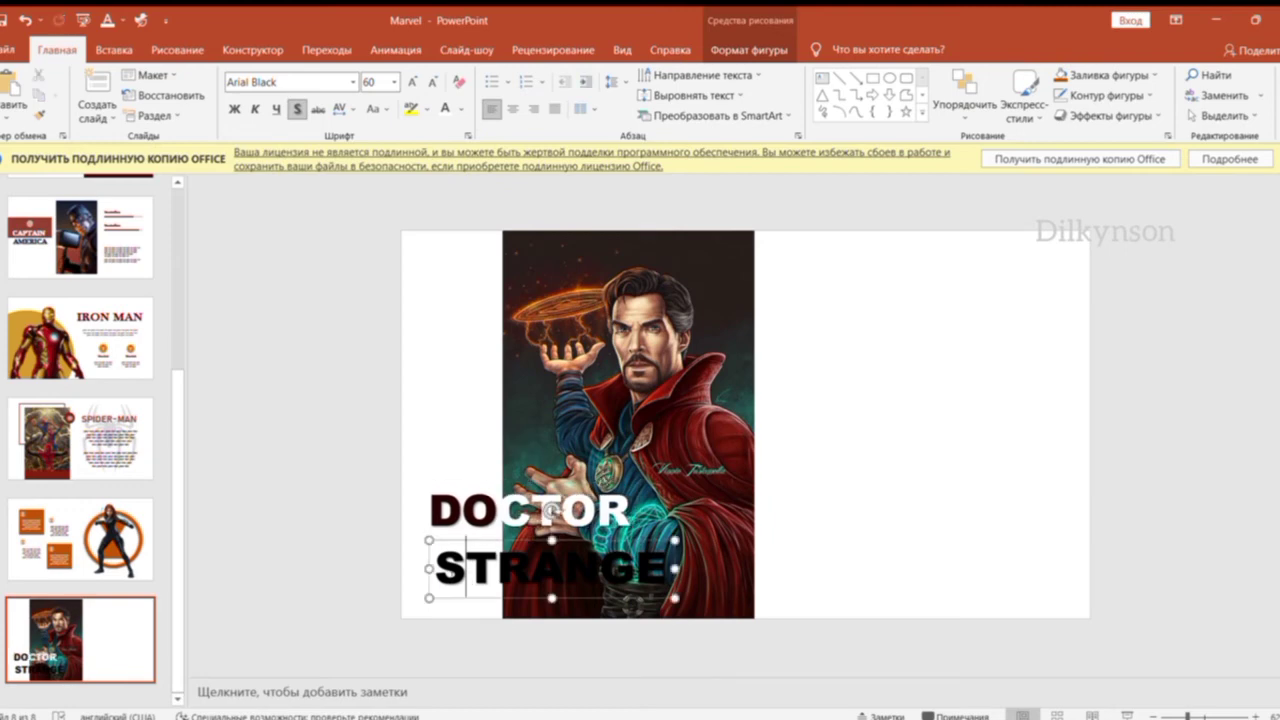
click(445, 108)
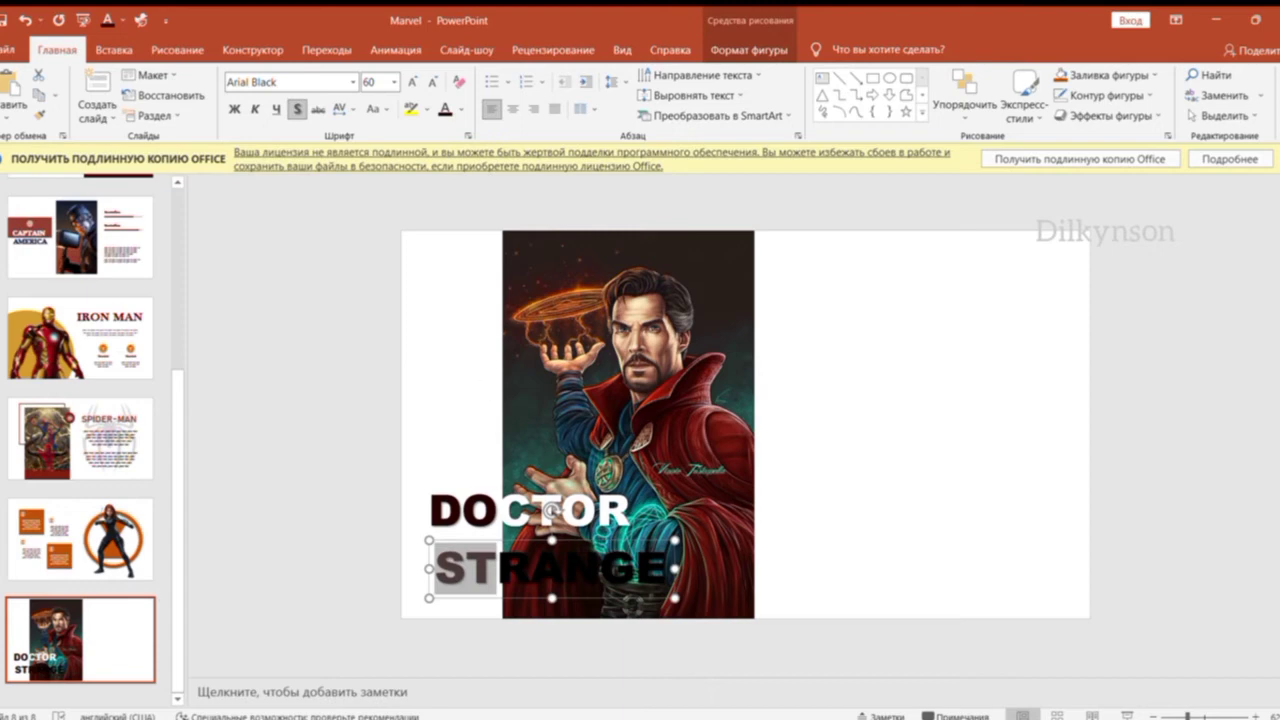
drag(498, 567, 668, 567)
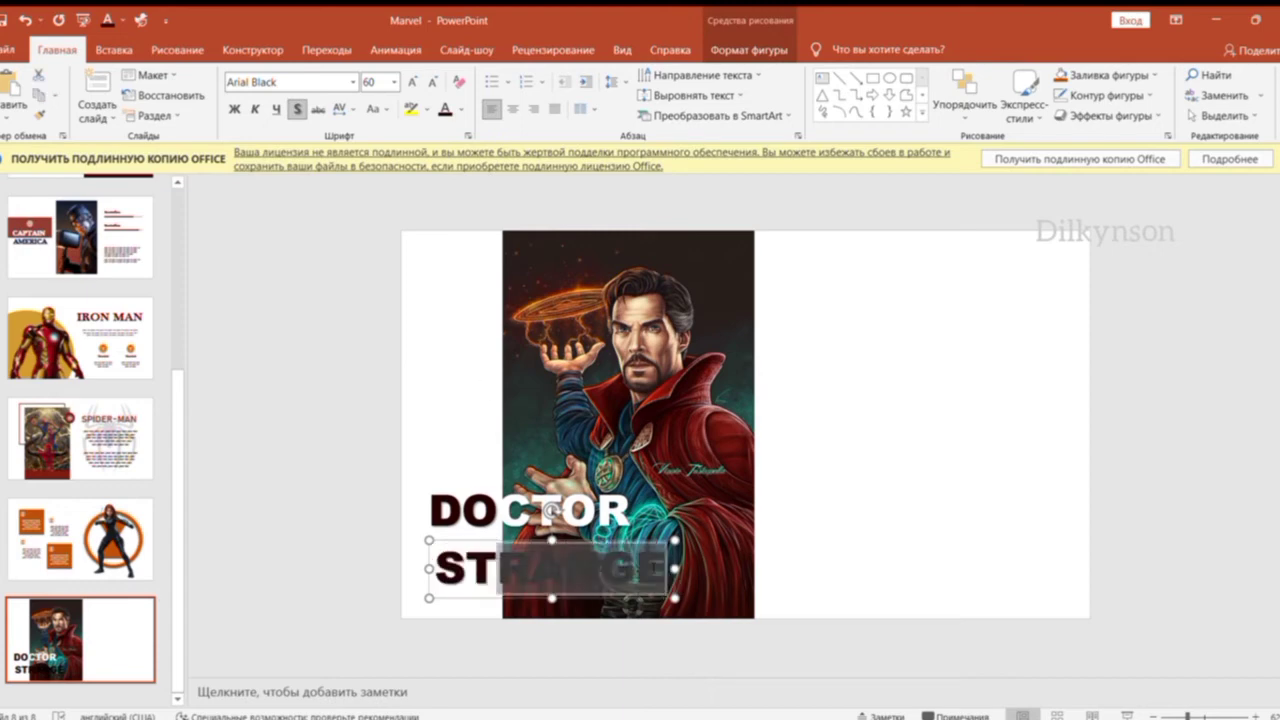
click(445, 108)
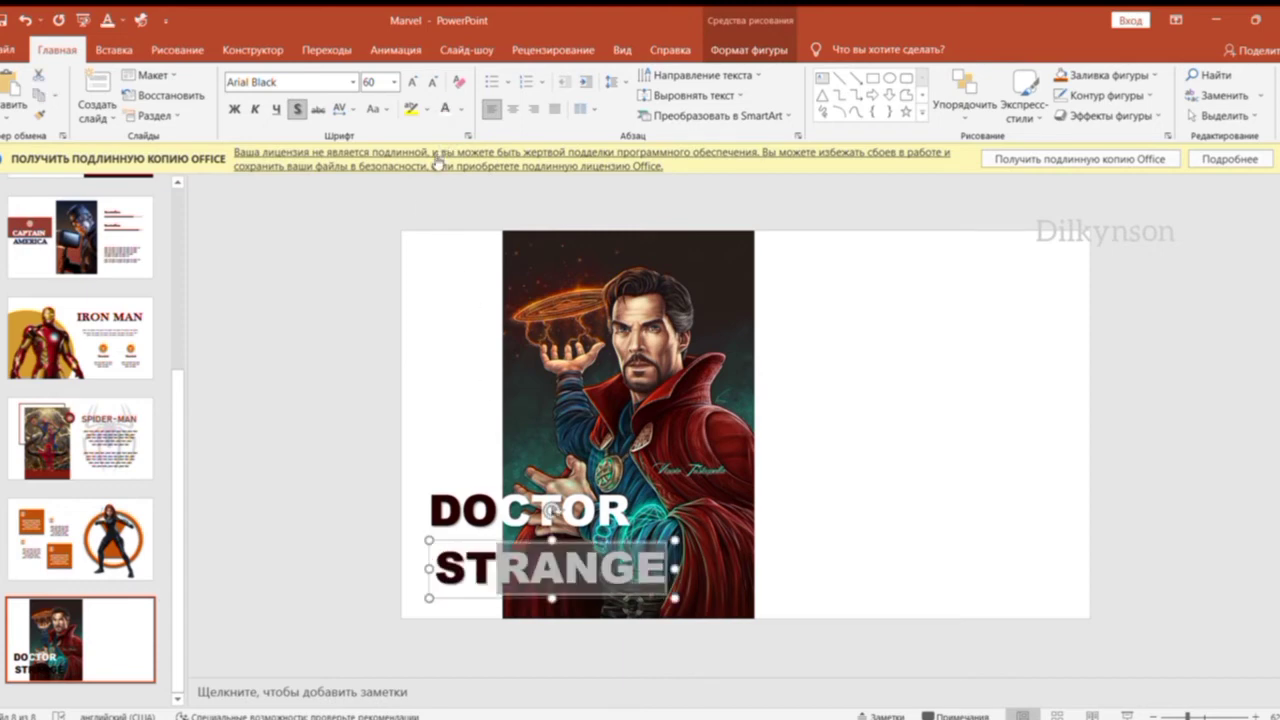
Recolour the DO and ST letters dark red on both title lines.
click(890, 475)
click(462, 514)
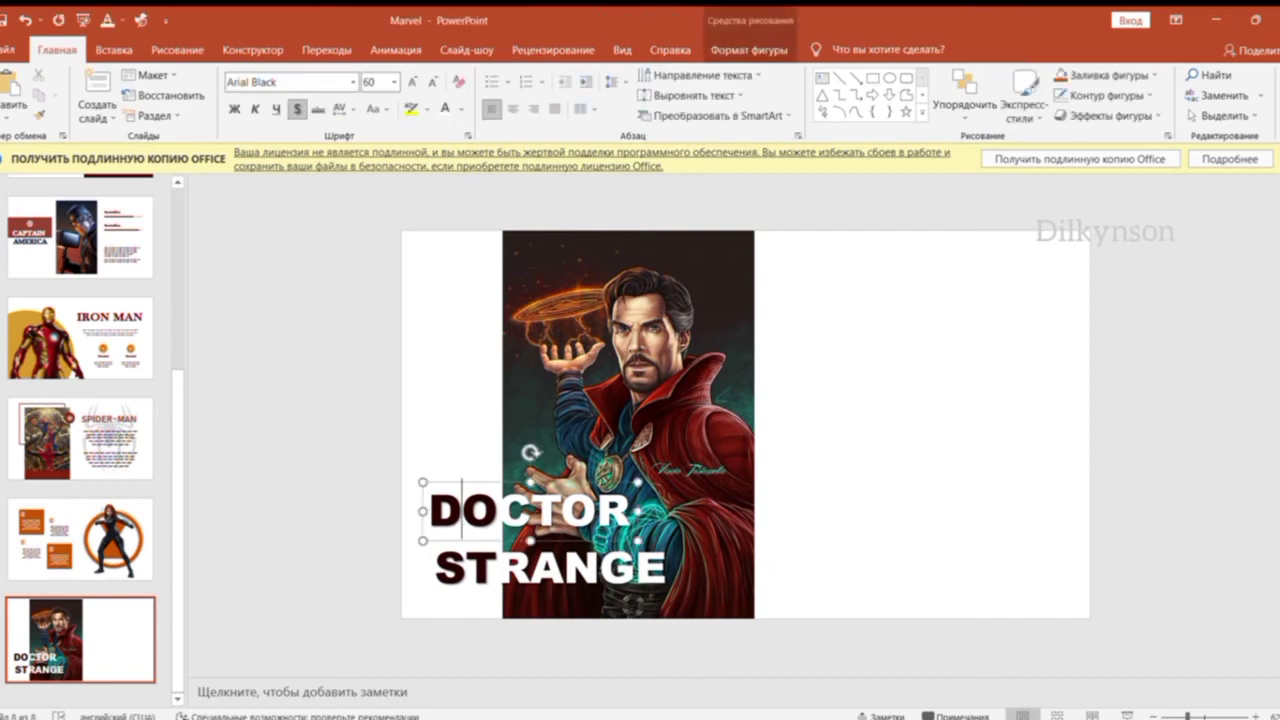
drag(428, 511, 498, 511)
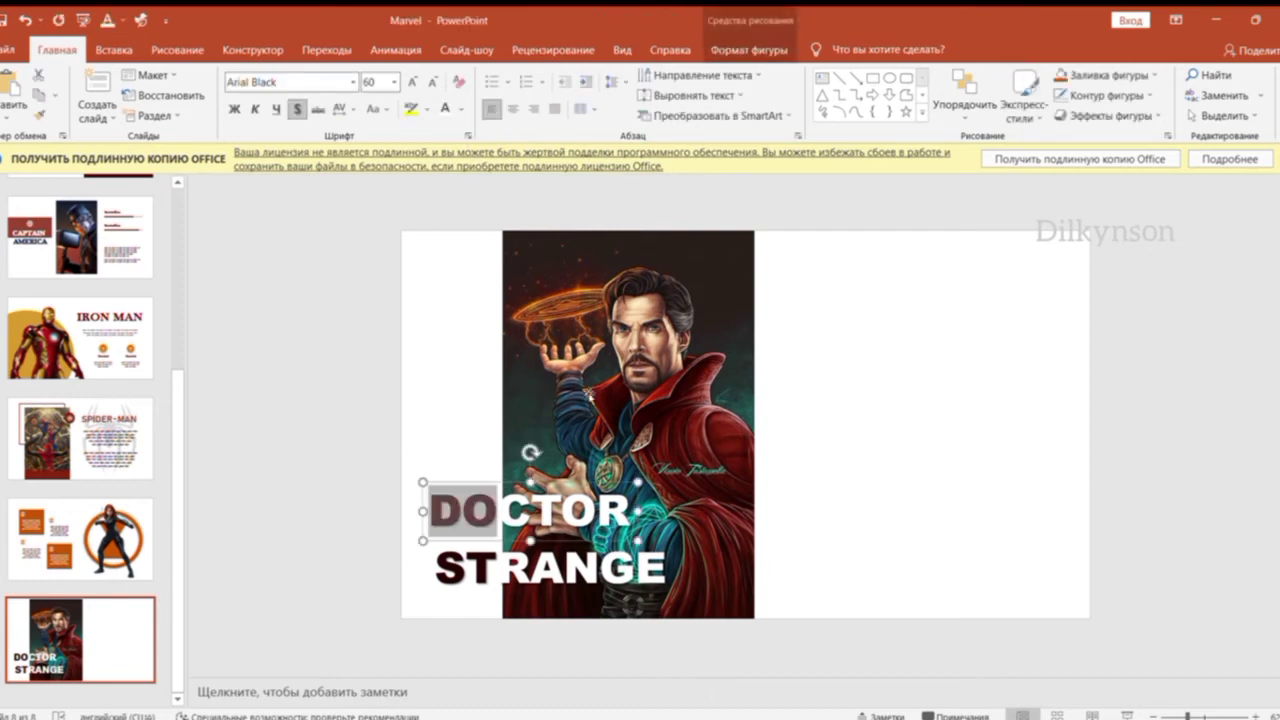
drag(436, 568, 497, 568)
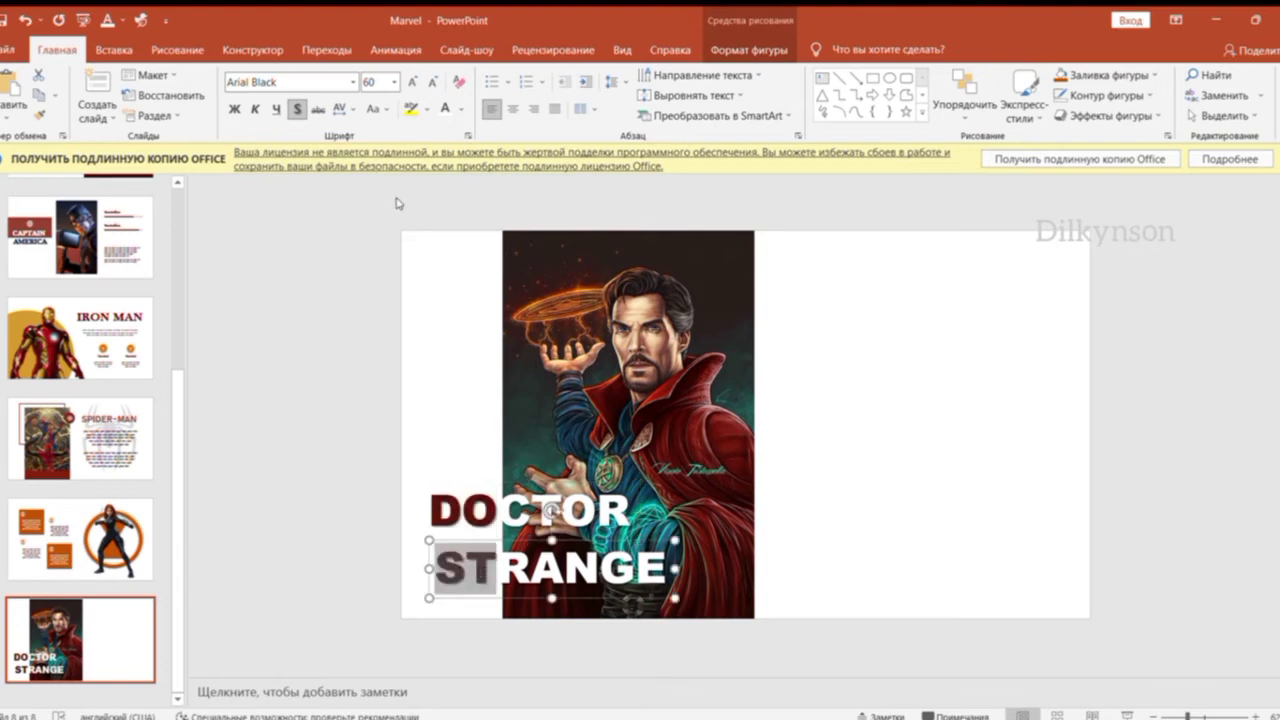
click(837, 420)
click(490, 566)
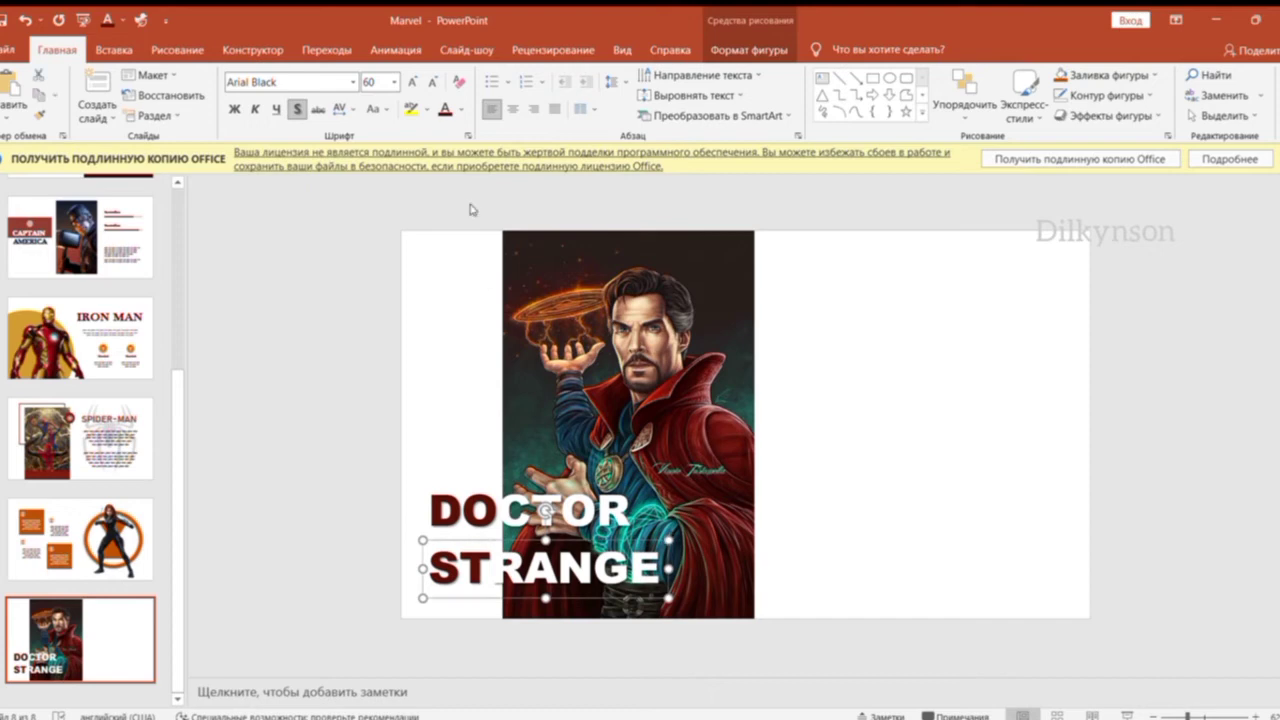
Enlarge STRANGE to size 66 and nudge it slightly upward.
click(409, 81)
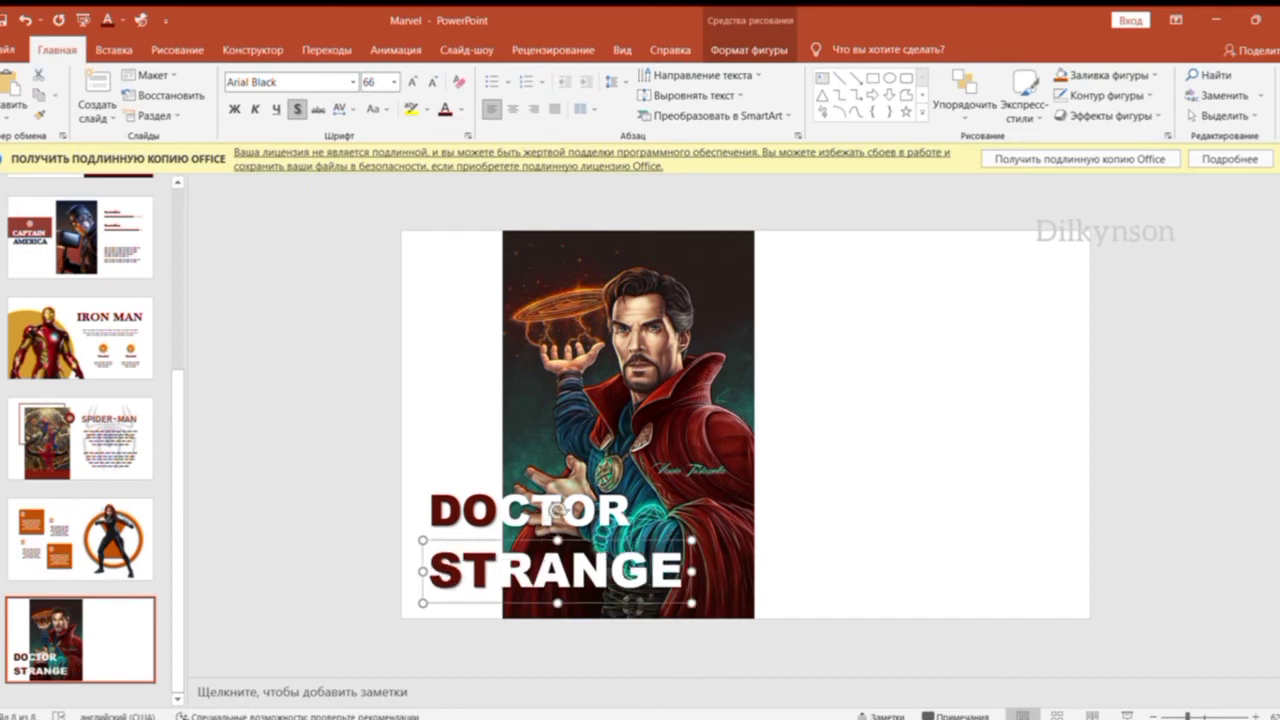
key(Escape)
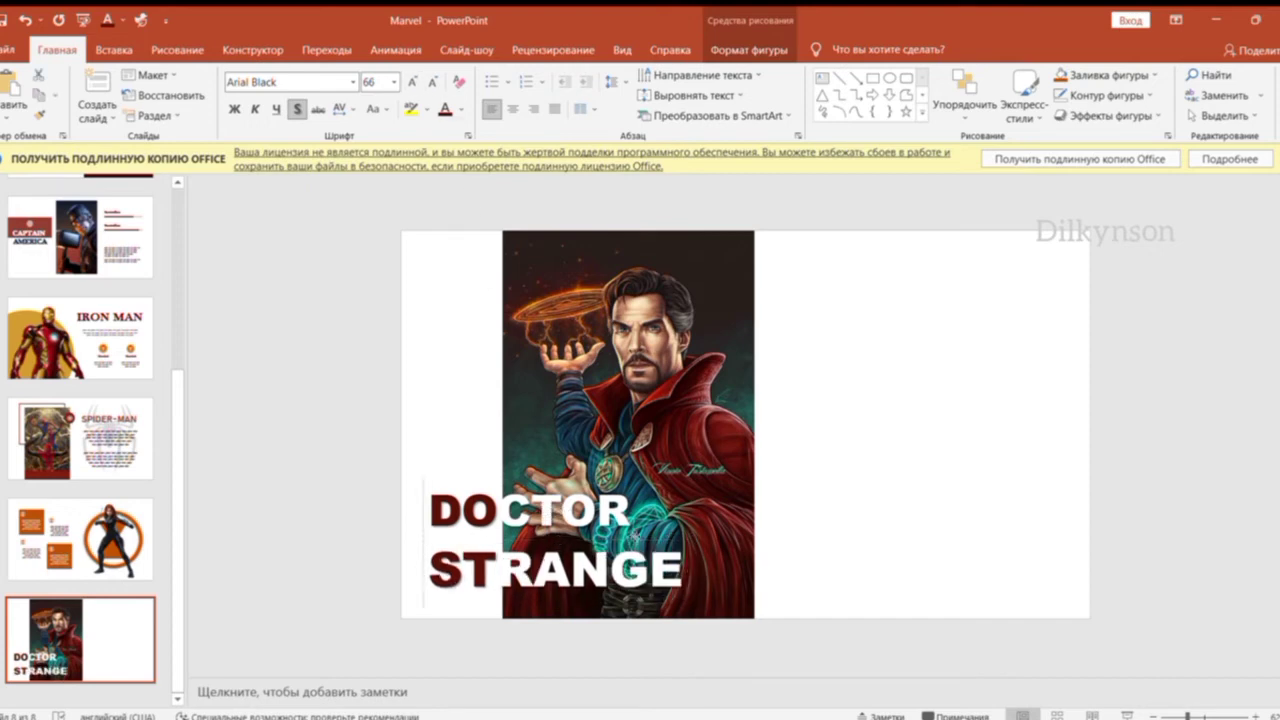
drag(633, 540, 633, 533)
click(903, 498)
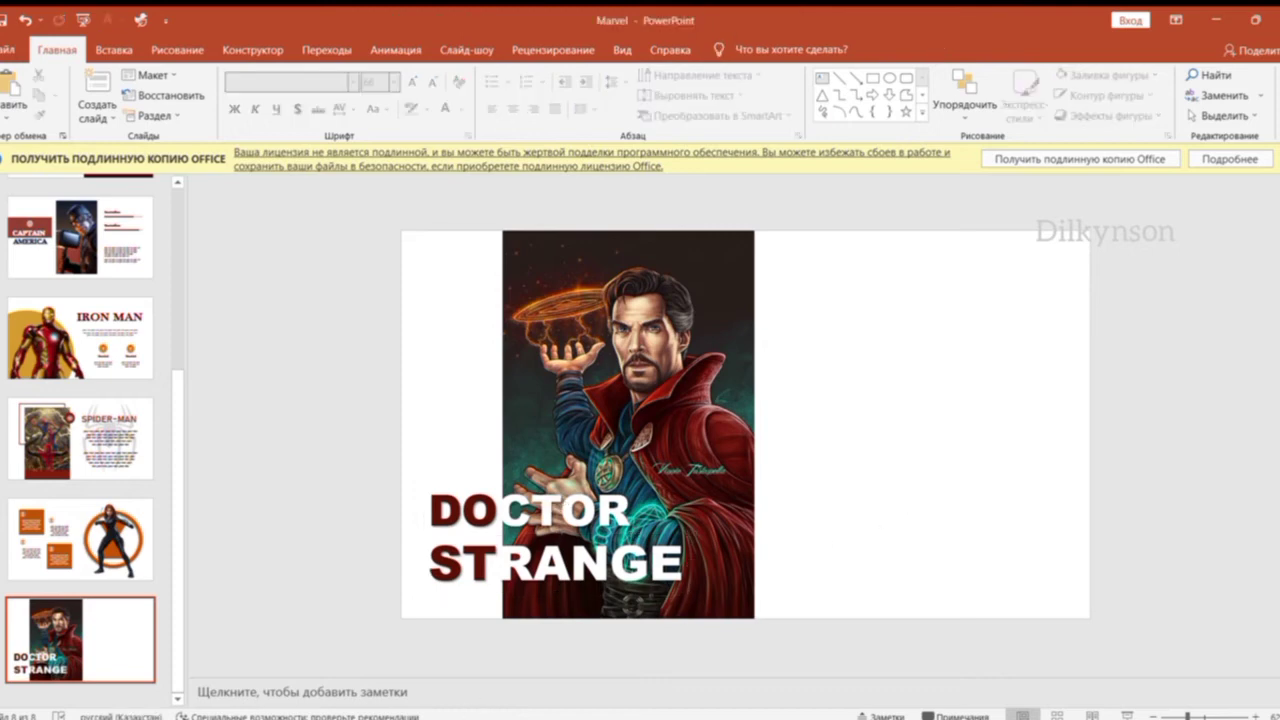
Paste the four icons with their text blocks, then add a blank ninth slide.
key(ctrl+v)
click(935, 290)
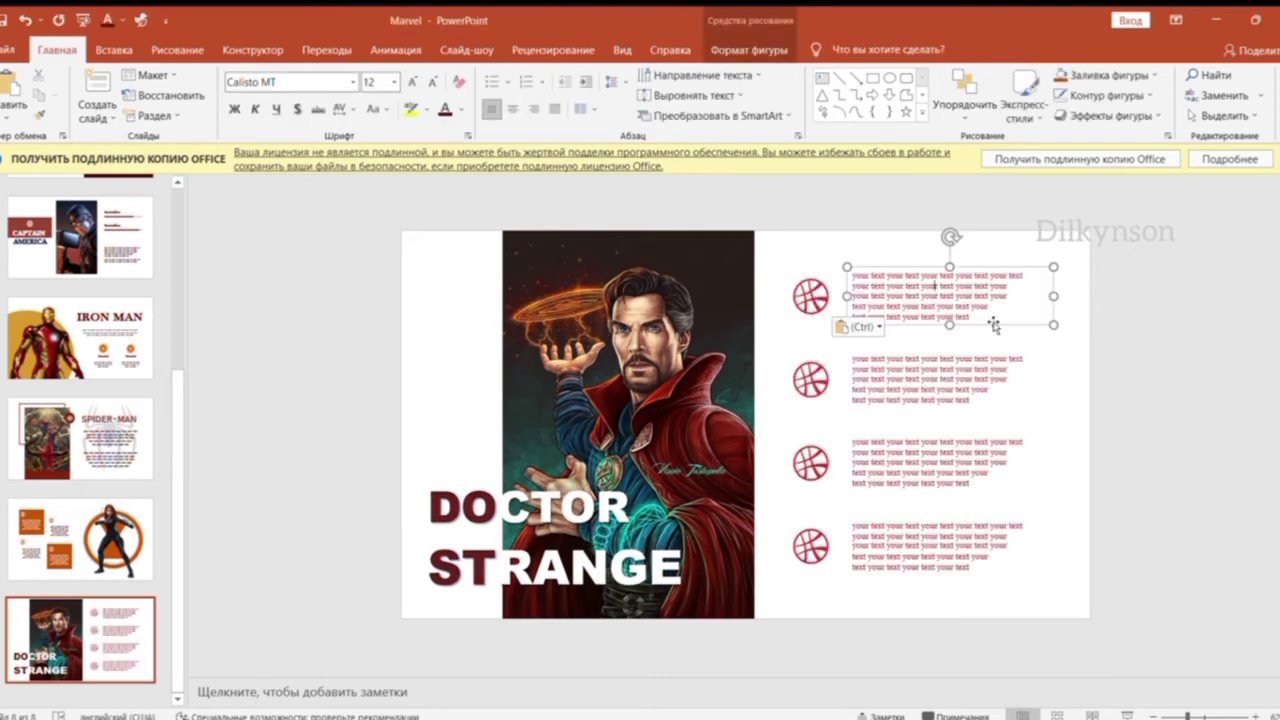
click(97, 100)
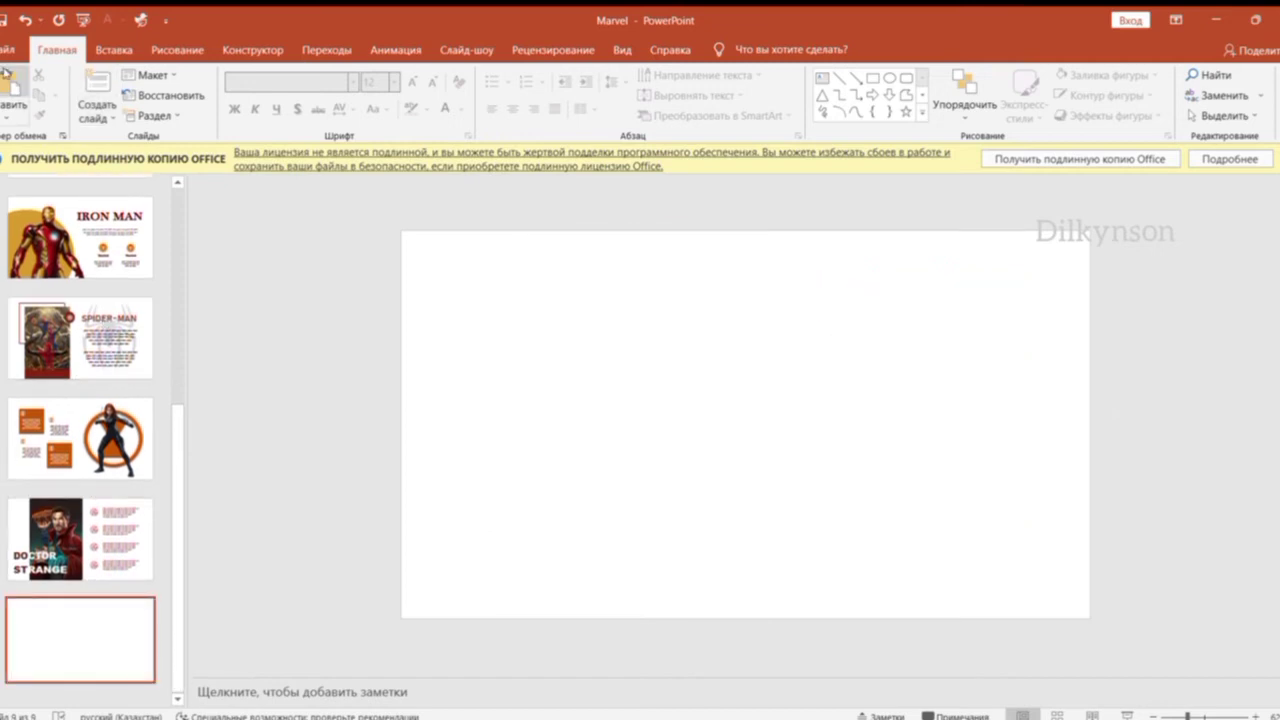
Paste the Thor picture and type THOR in a new text box.
key(ctrl+v)
click(367, 264)
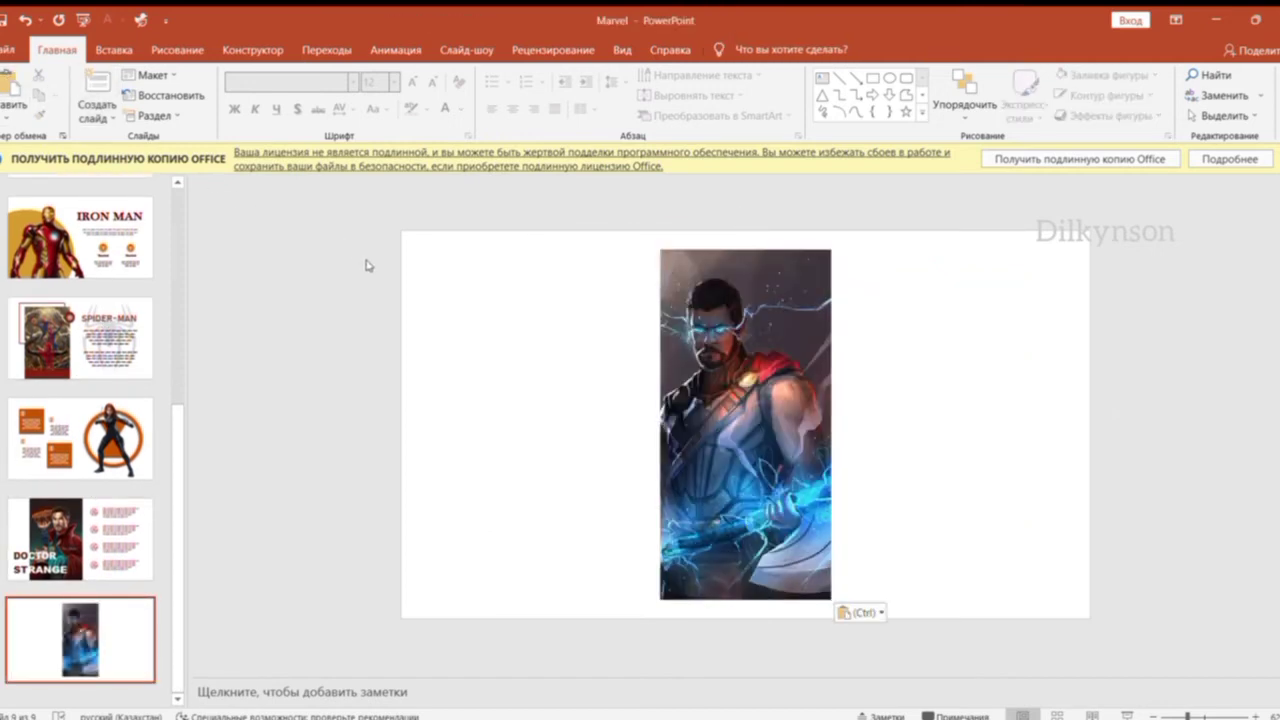
click(822, 77)
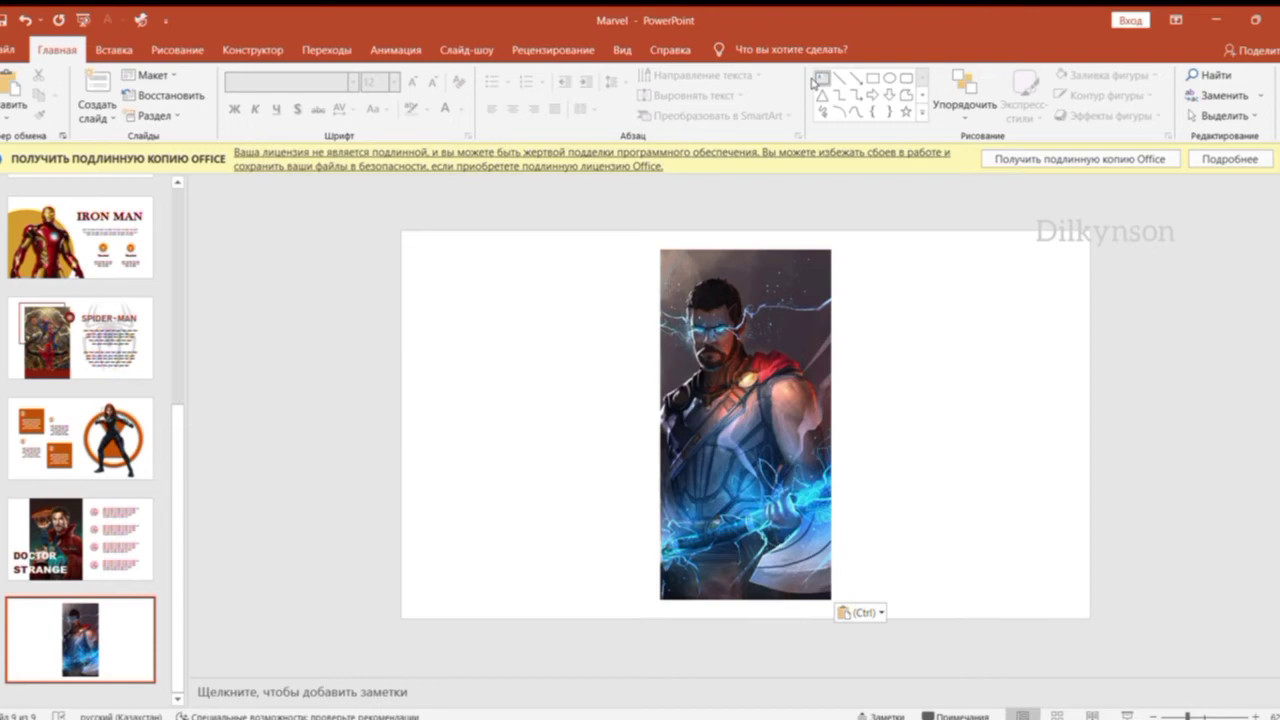
click(540, 330)
key(alt+shift)
text(THOR)
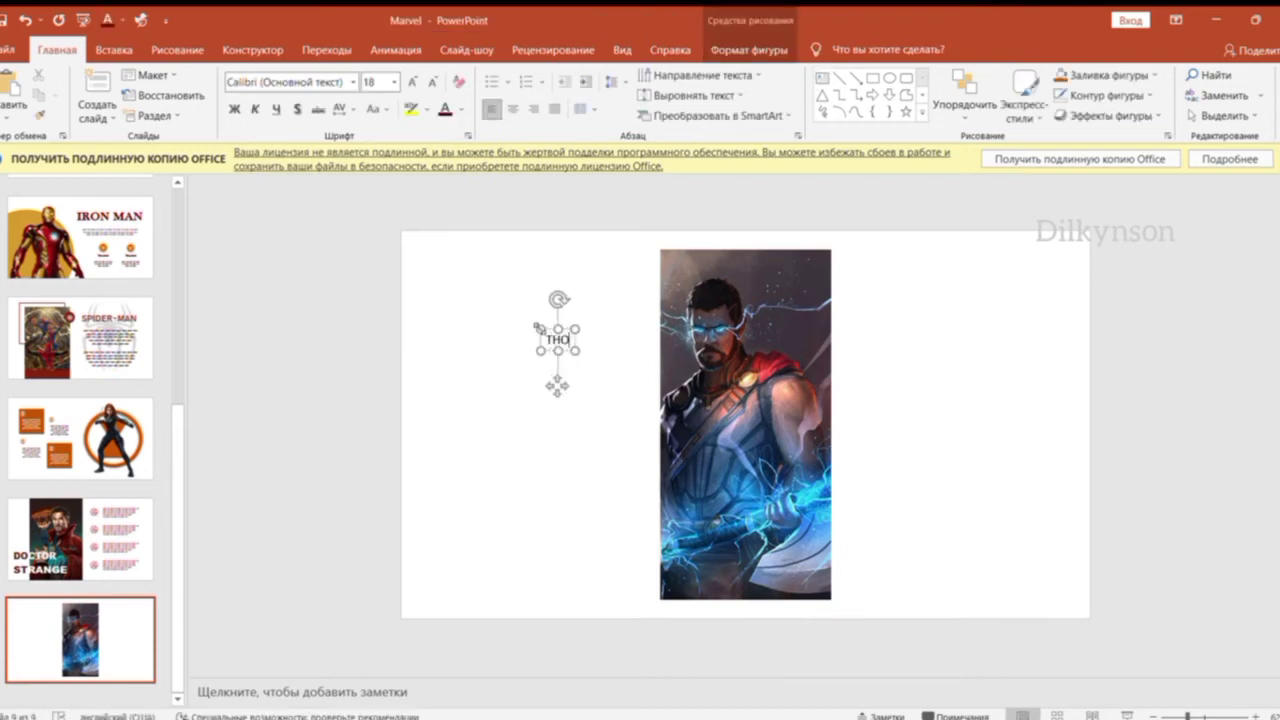
Set THOR to Arial Black 72 and move it beside the picture.
click(340, 81)
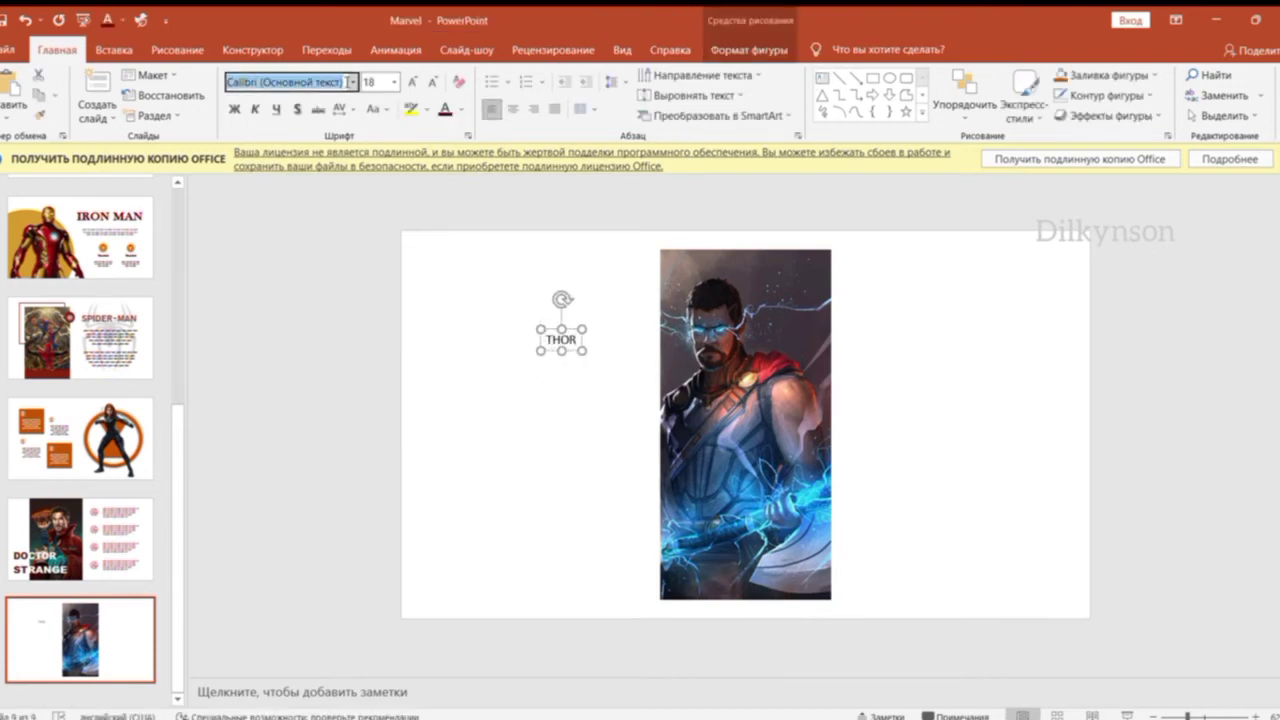
text(Arial Black)
key(Return)
click(380, 82)
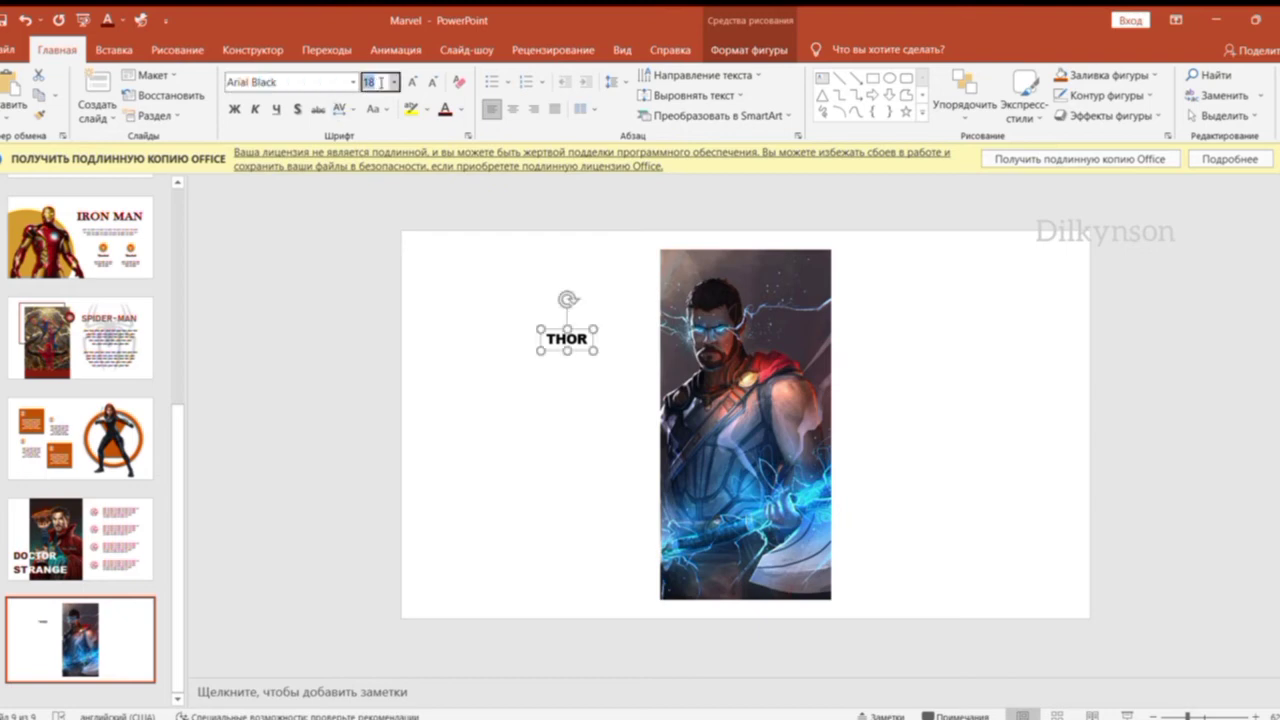
text(72)
key(Return)
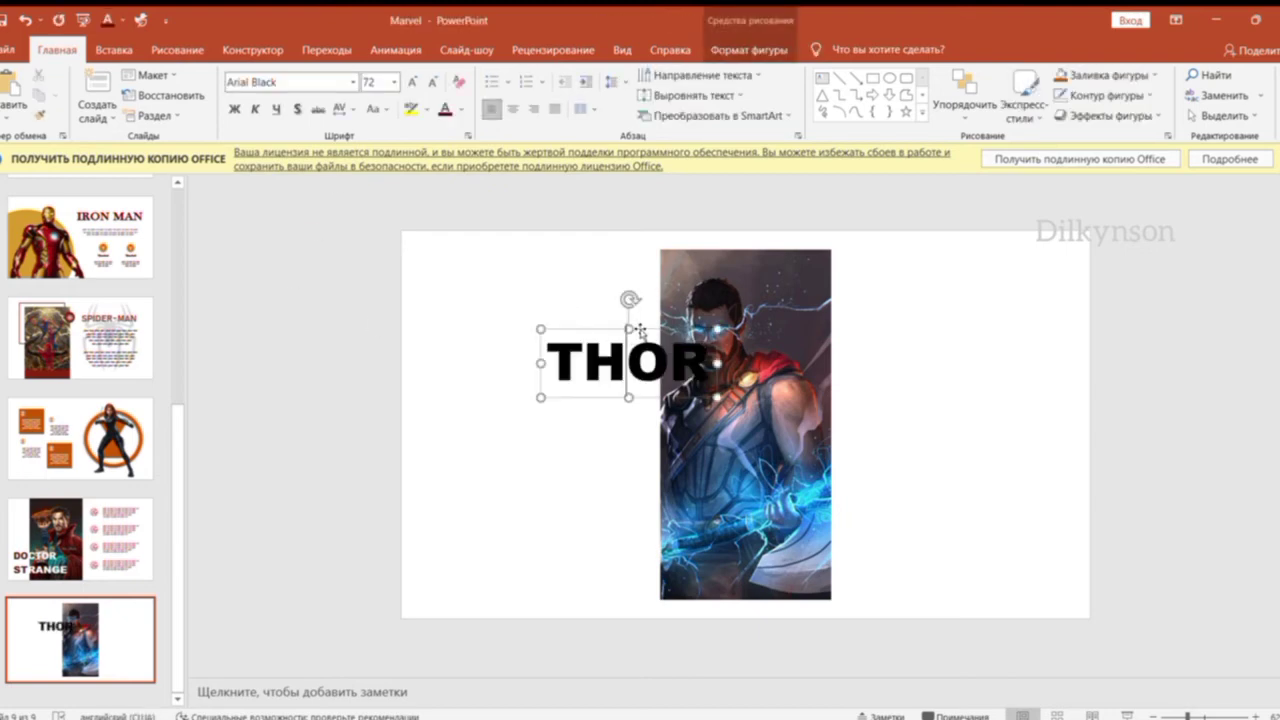
mouse_move(641, 330)
mouse_down()
mouse_move(876, 281)
mouse_move(952, 289)
mouse_up()
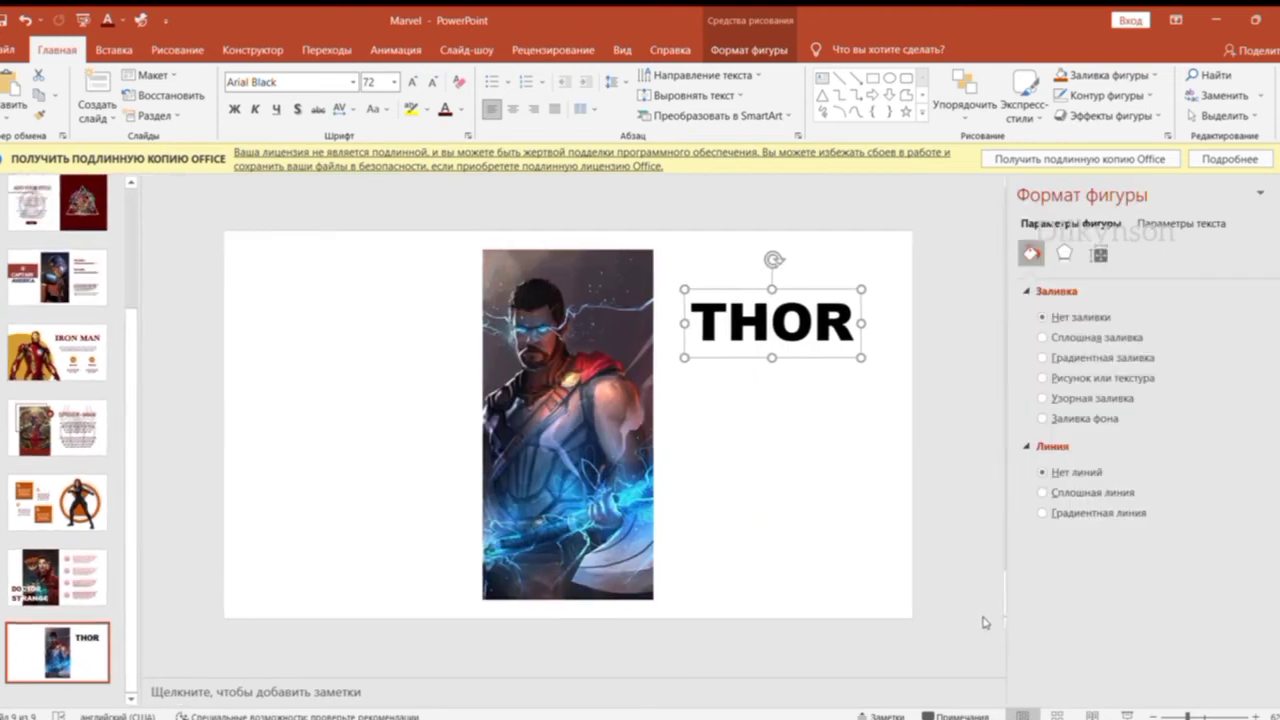
Give the THOR text a gradient fill in the Format pane, then close the pane.
click(1177, 224)
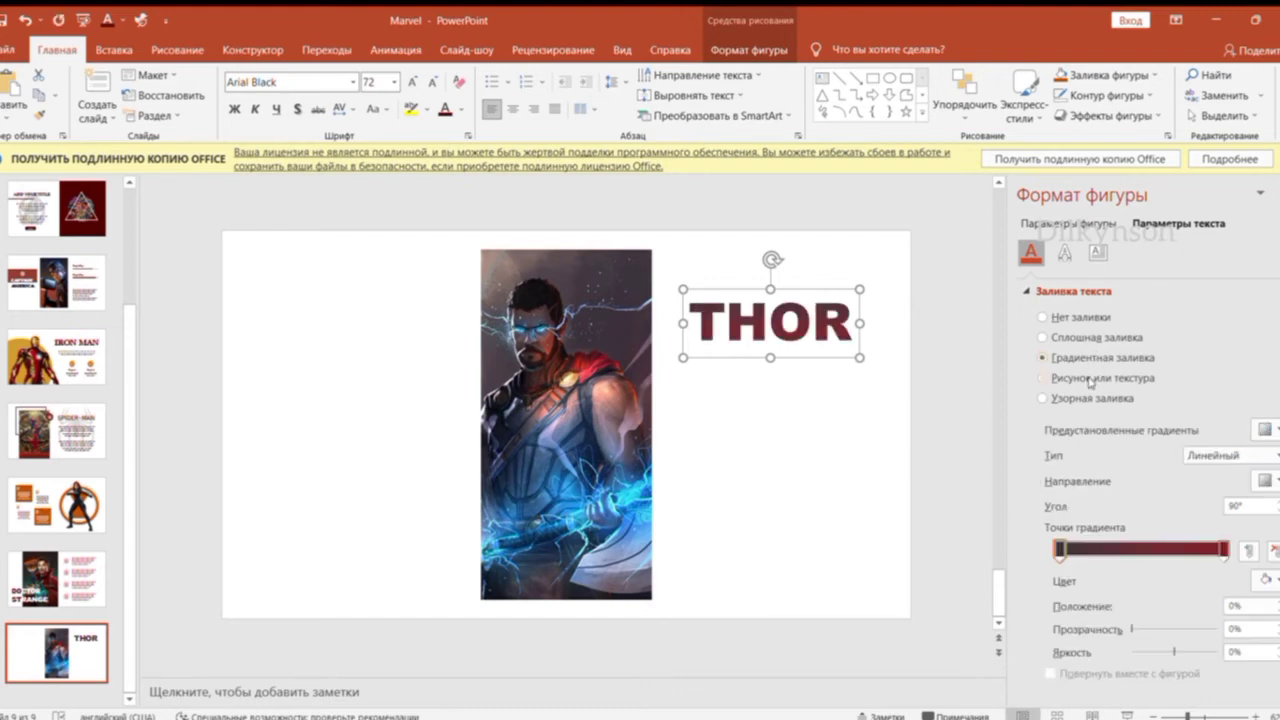
click(931, 403)
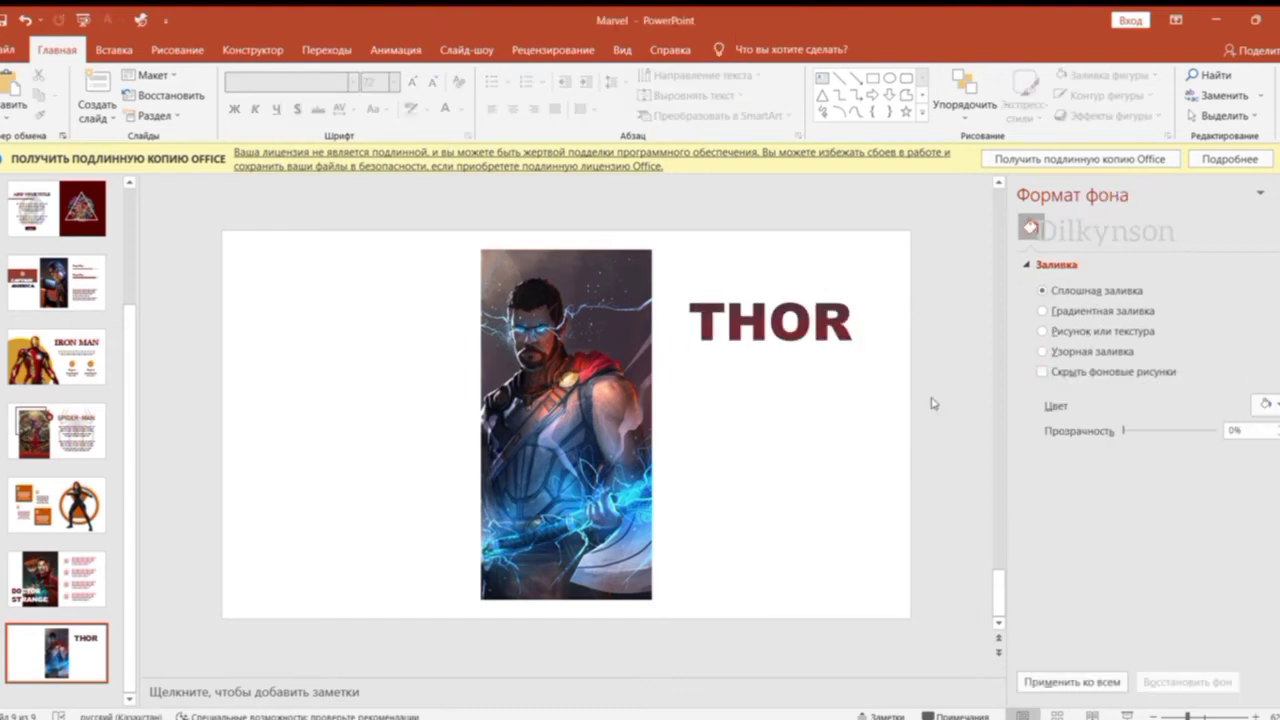
click(1270, 193)
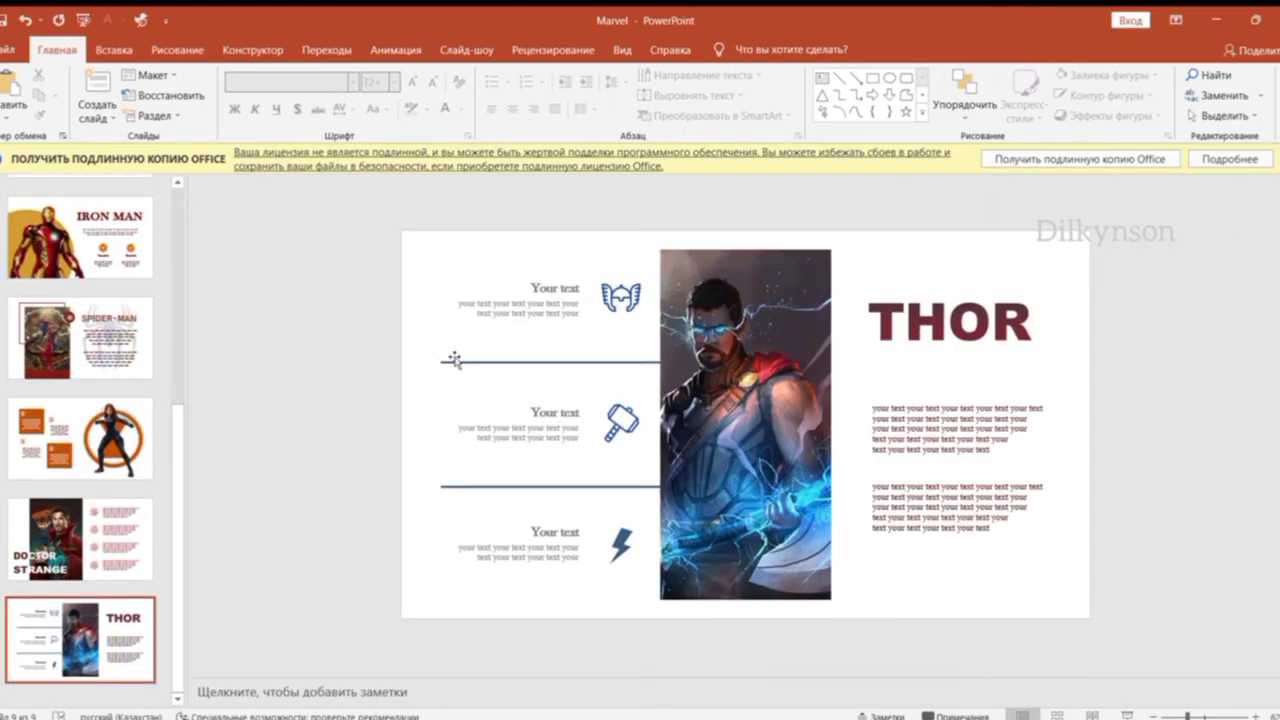
Check the upper divider line's formatting and the helmet, hammer and lightning icons.
click(455, 361)
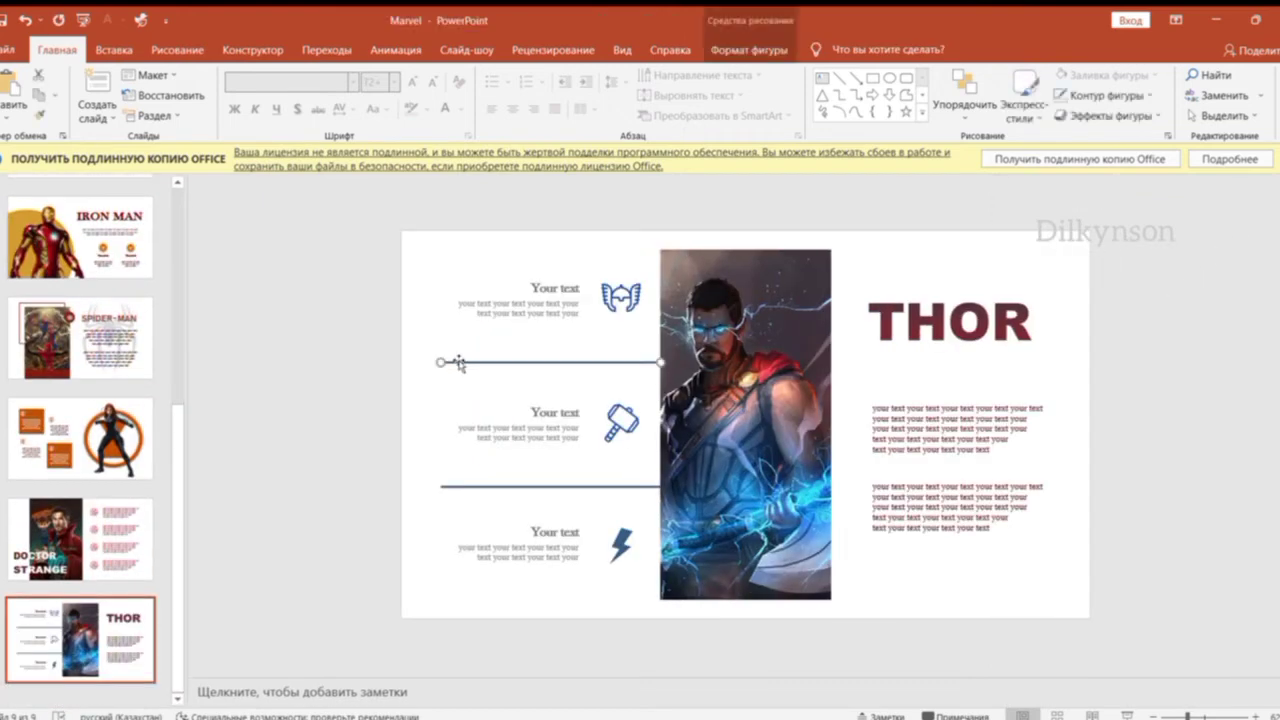
click(740, 49)
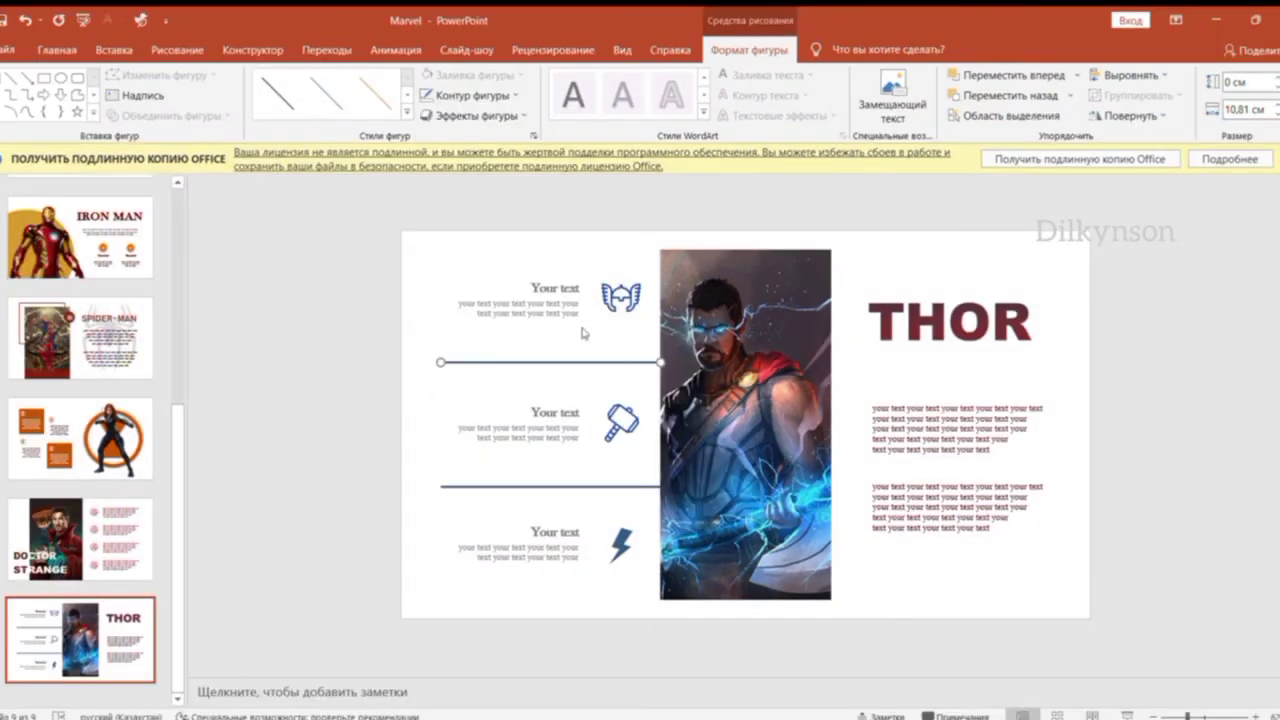
click(620, 303)
click(622, 420)
click(630, 545)
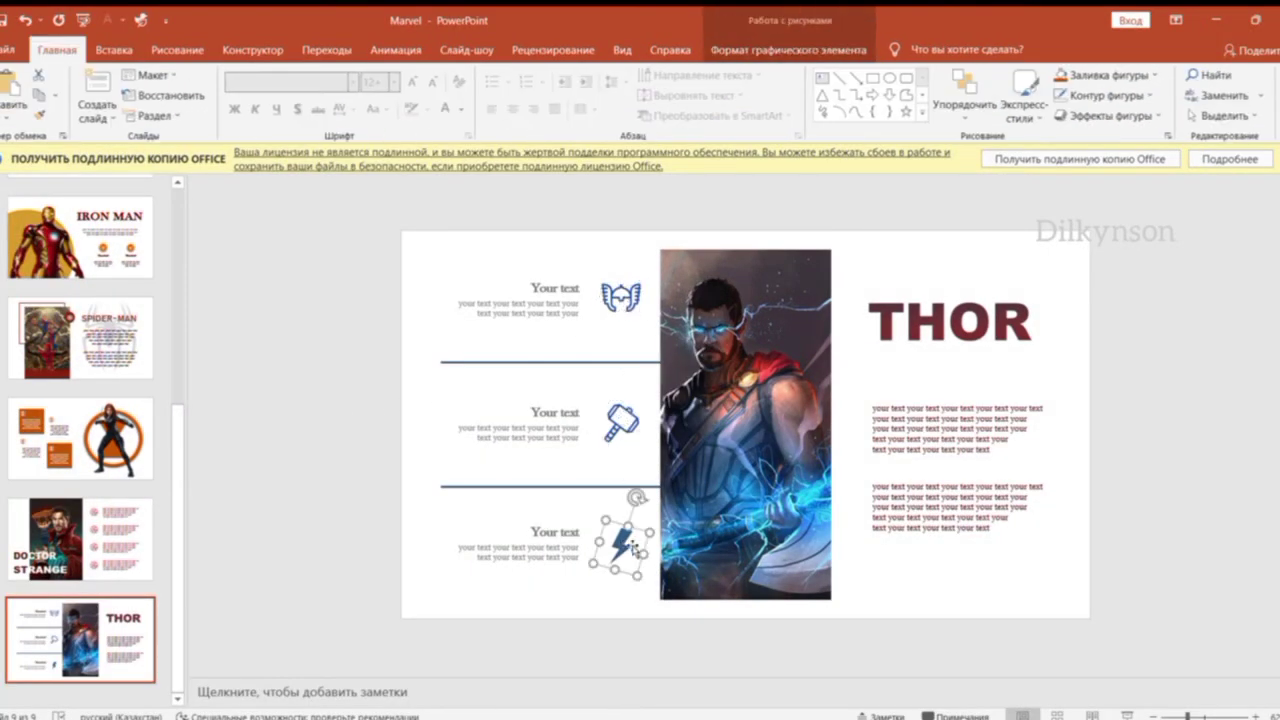
click(1162, 545)
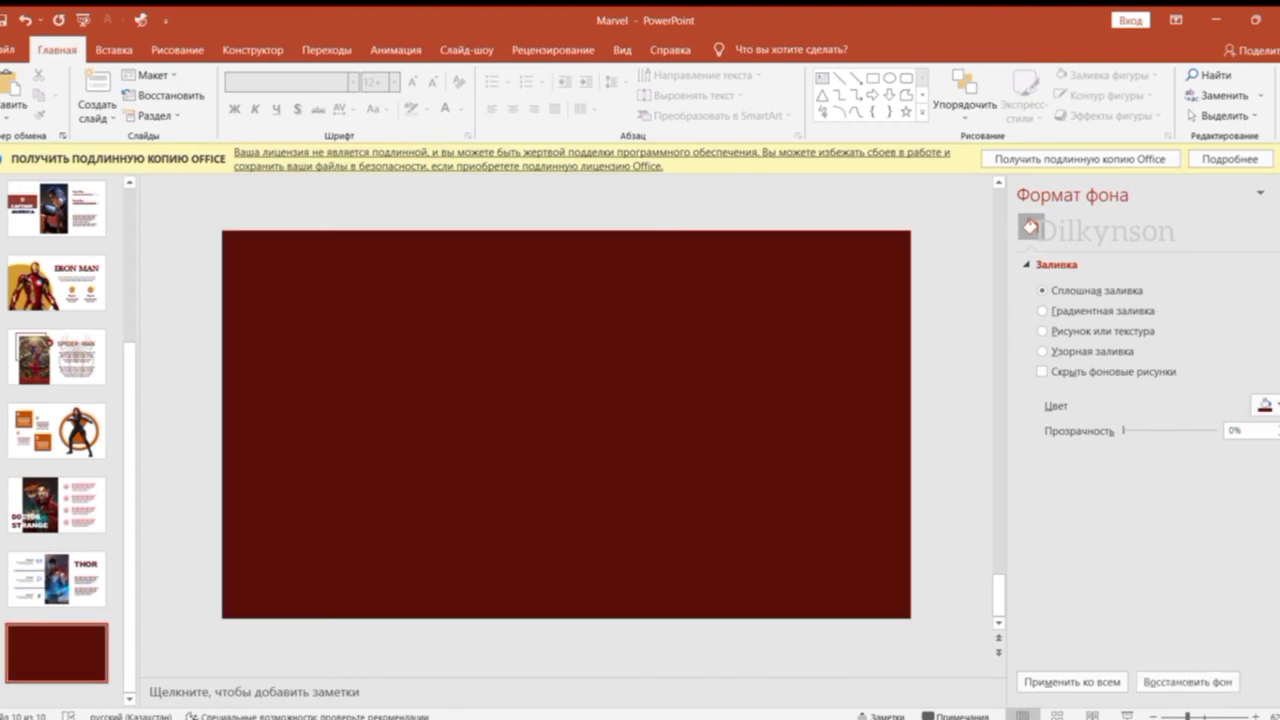
Paste the Avengers logo onto the dark red slide and place a text box right of it.
click(1275, 193)
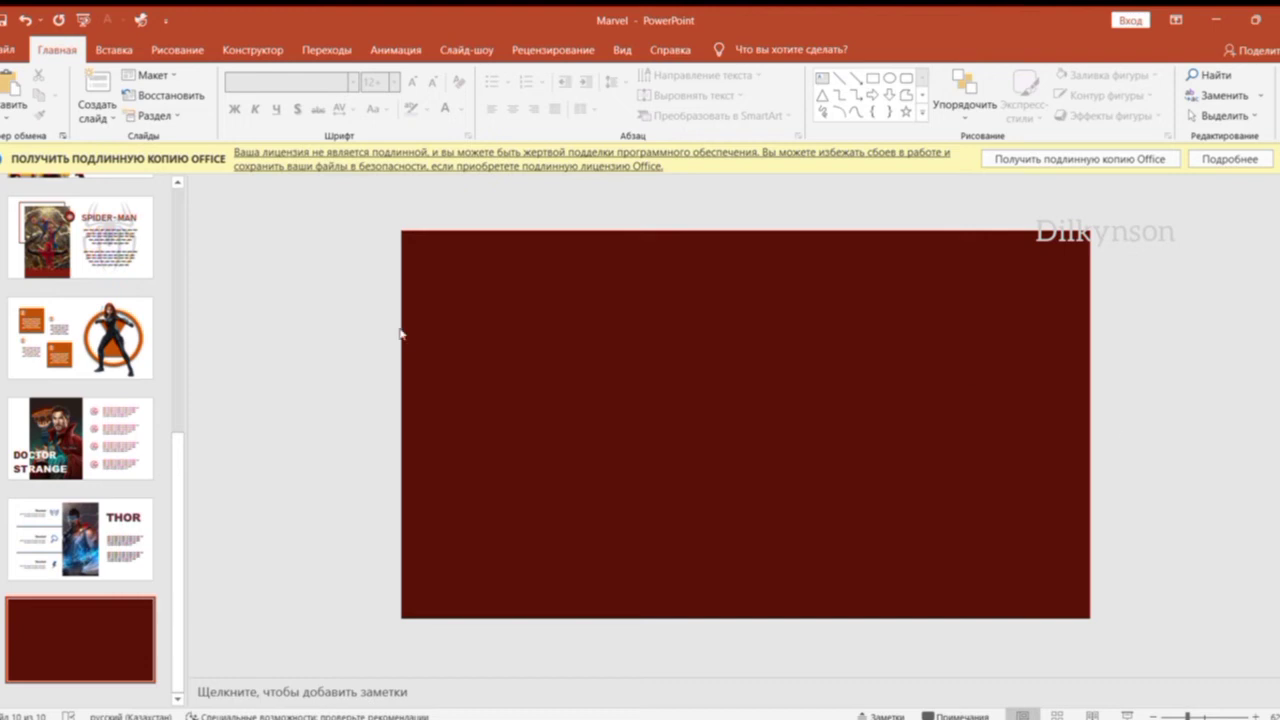
click(14, 88)
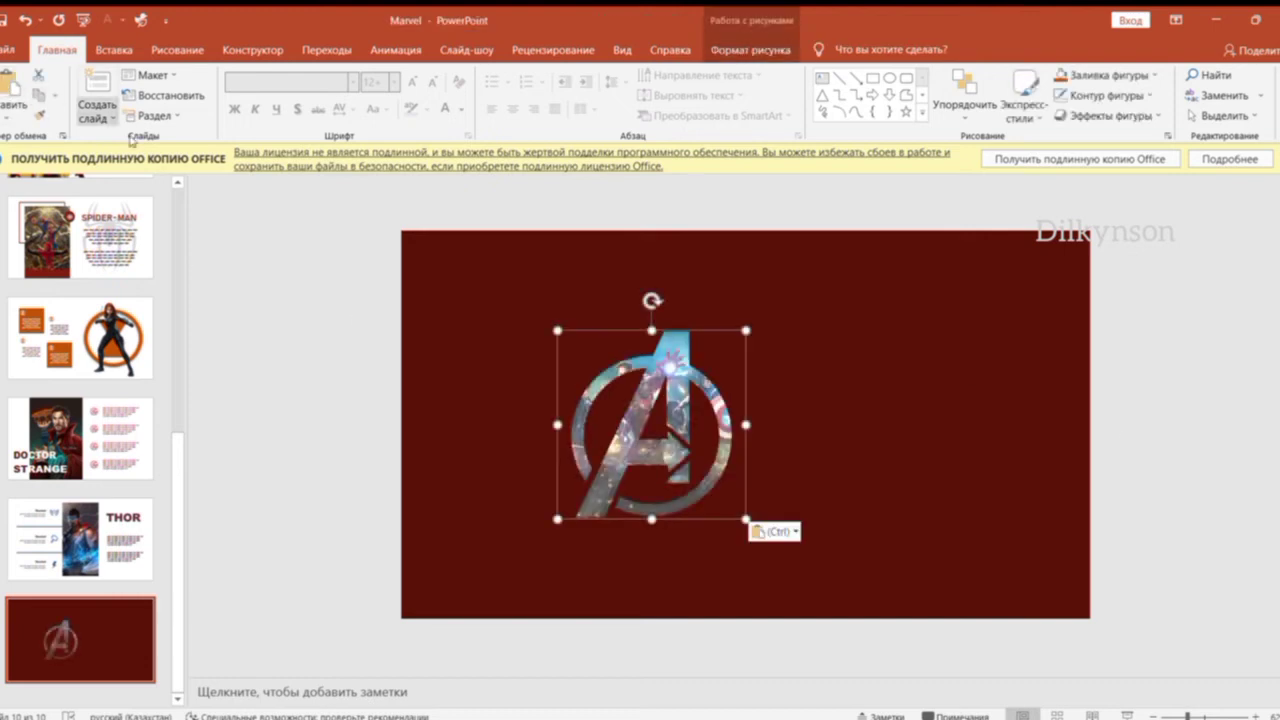
click(815, 75)
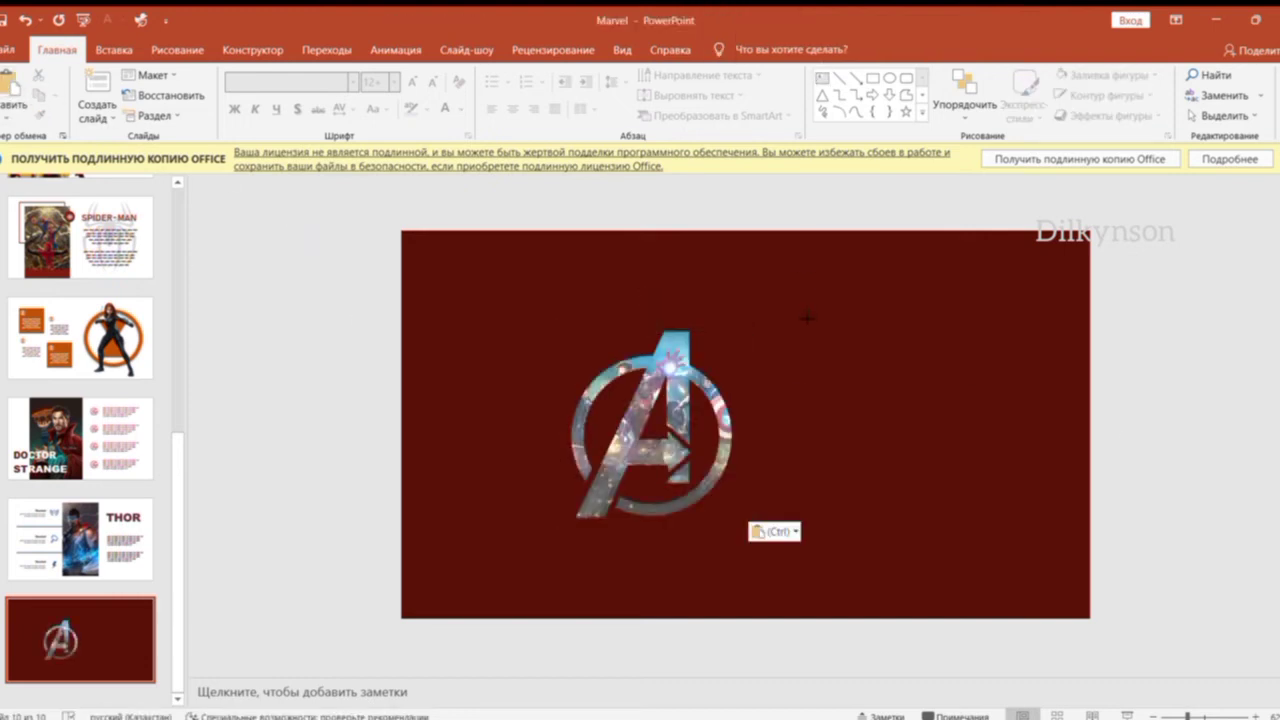
click(805, 313)
Set Thanks! to Book Antiqua 88 and widen its box to fit one line.
key(Return)
key(Return)
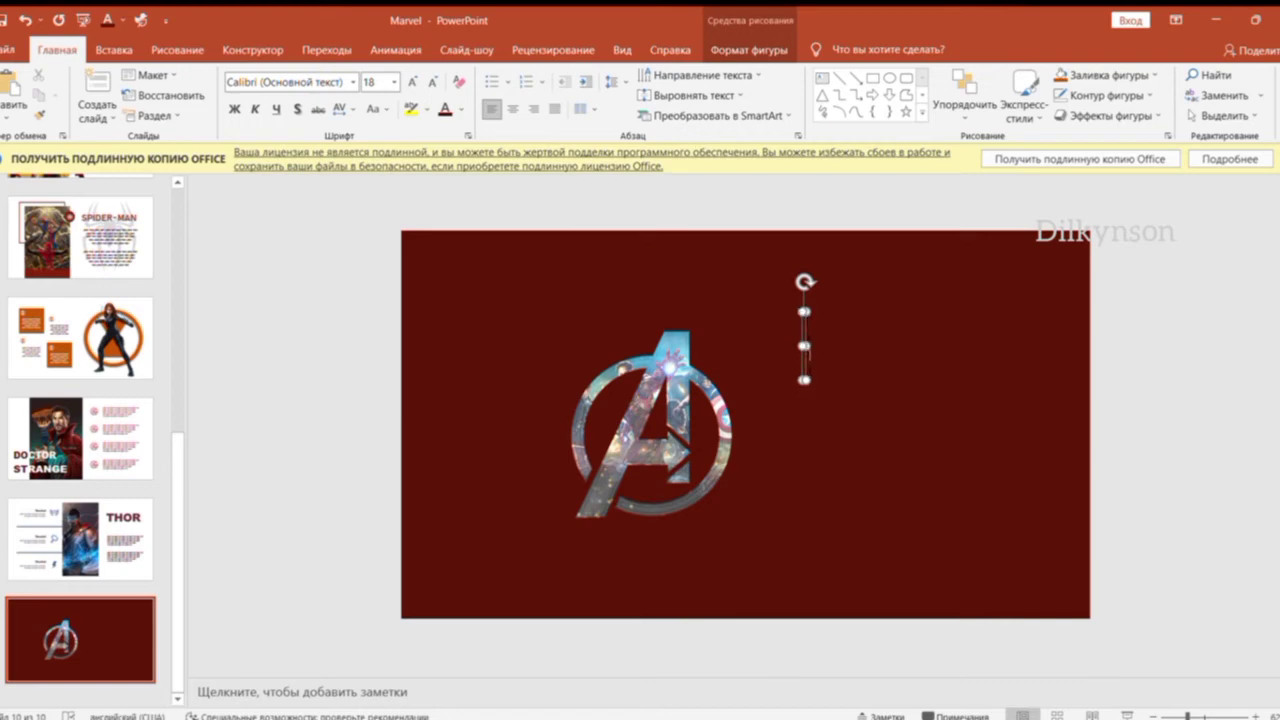
key(Return)
key(Return)
key(Return)
drag(806, 370, 918, 357)
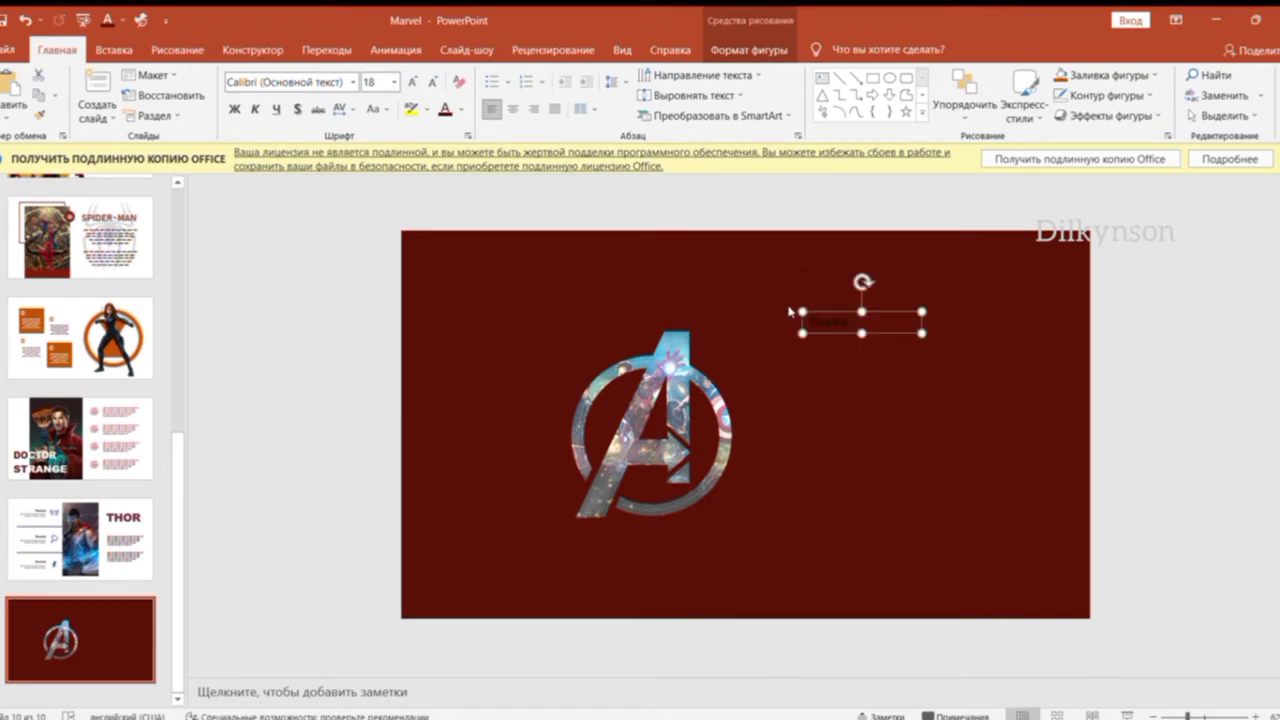
click(345, 82)
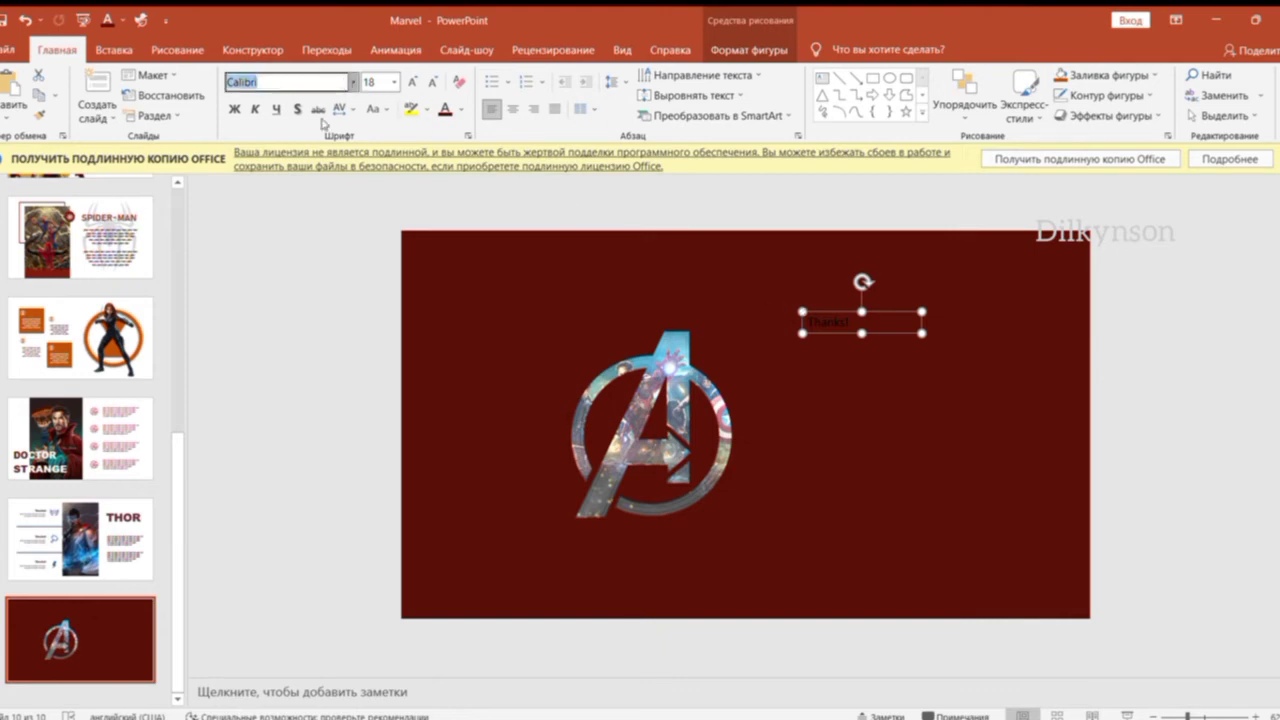
click(293, 435)
click(830, 322)
click(378, 82)
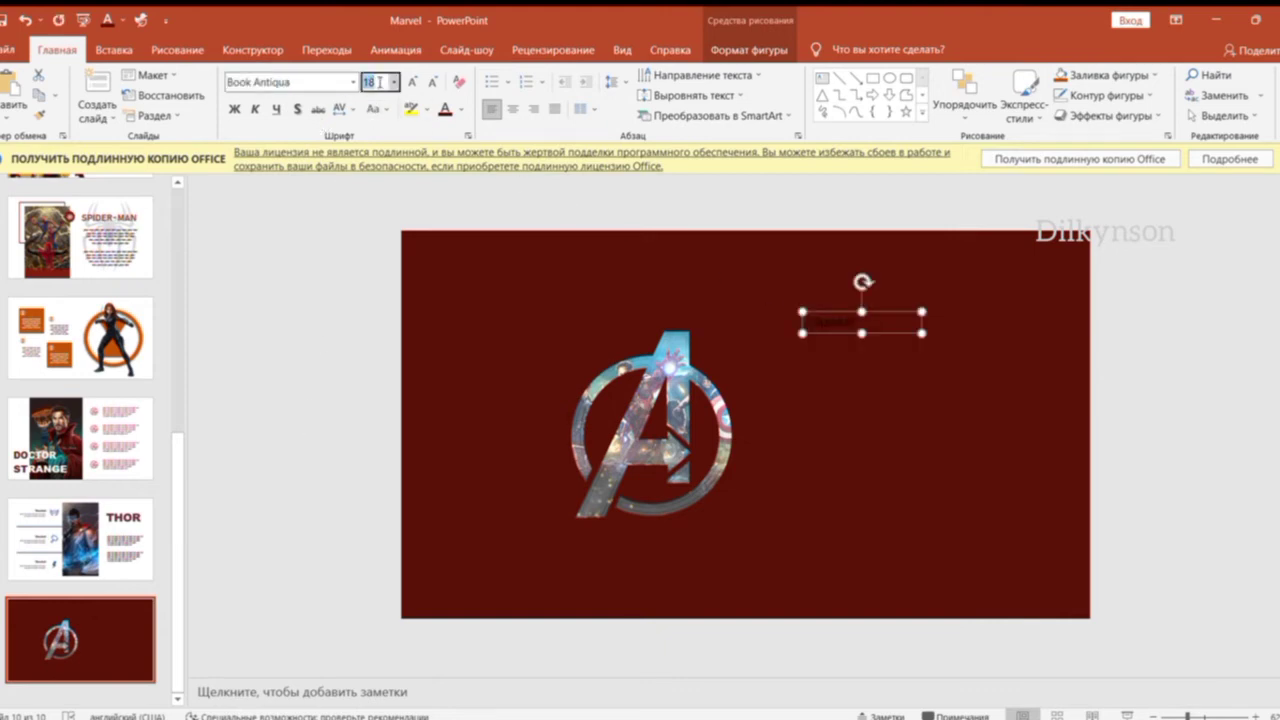
text(88)
key(Return)
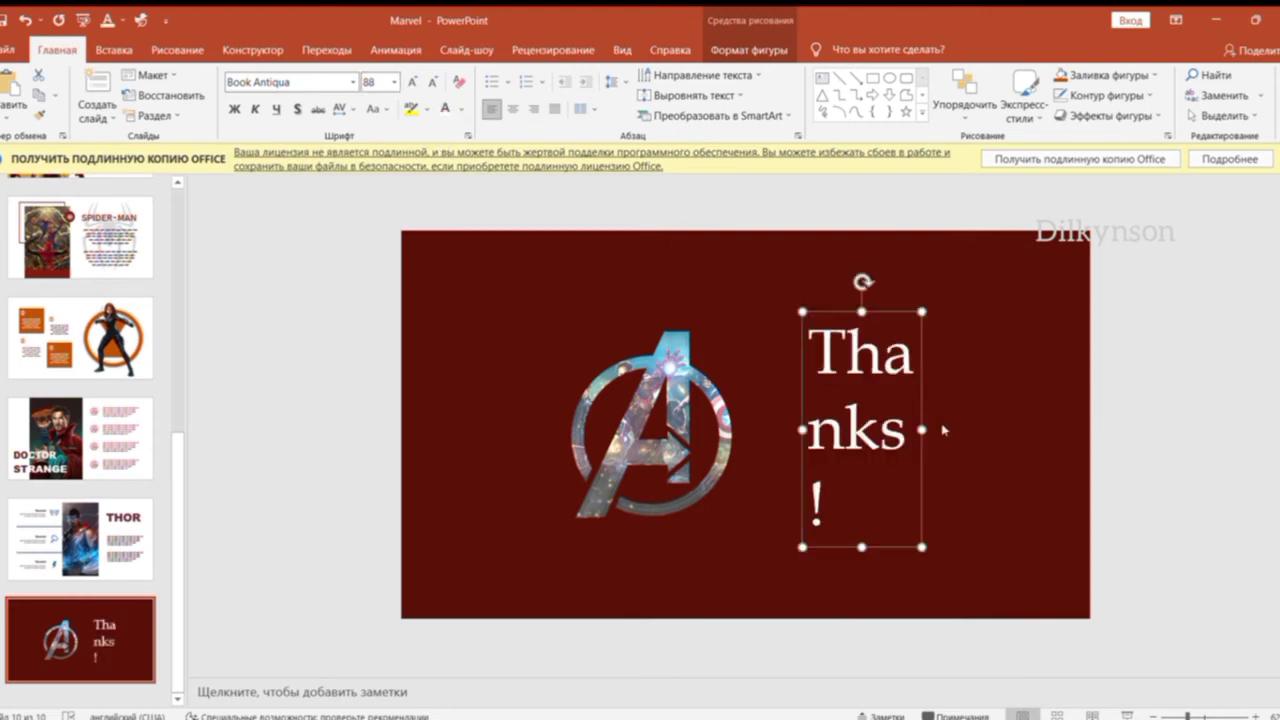
drag(922, 430, 1047, 430)
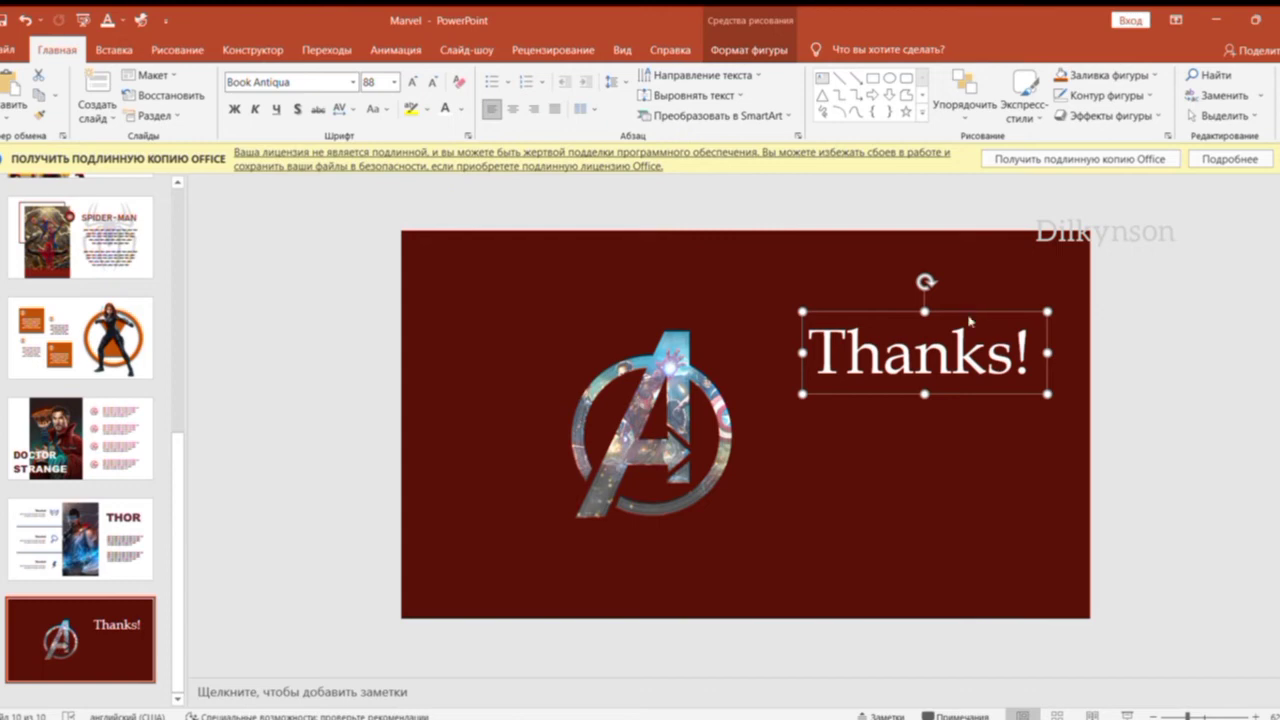
click(1167, 135)
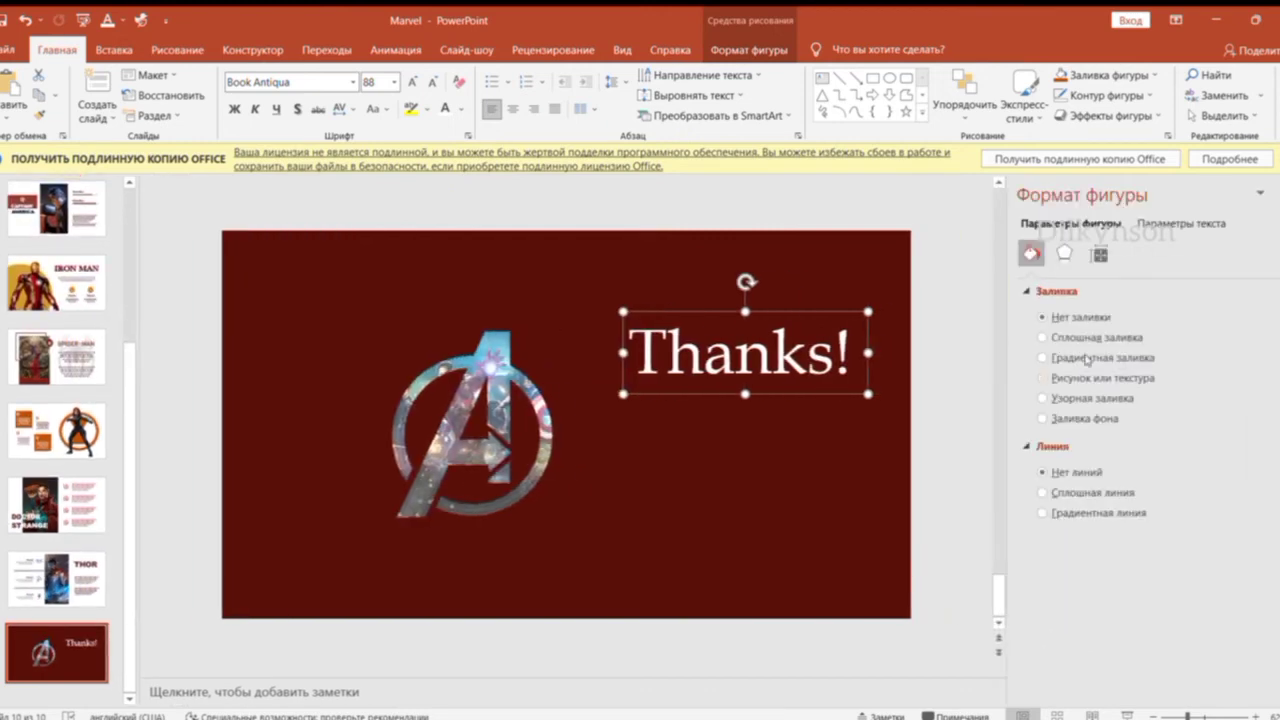
Add a soft glow to Thanks!, make it bold, and place it beside the Avengers logo.
click(1174, 222)
click(1065, 252)
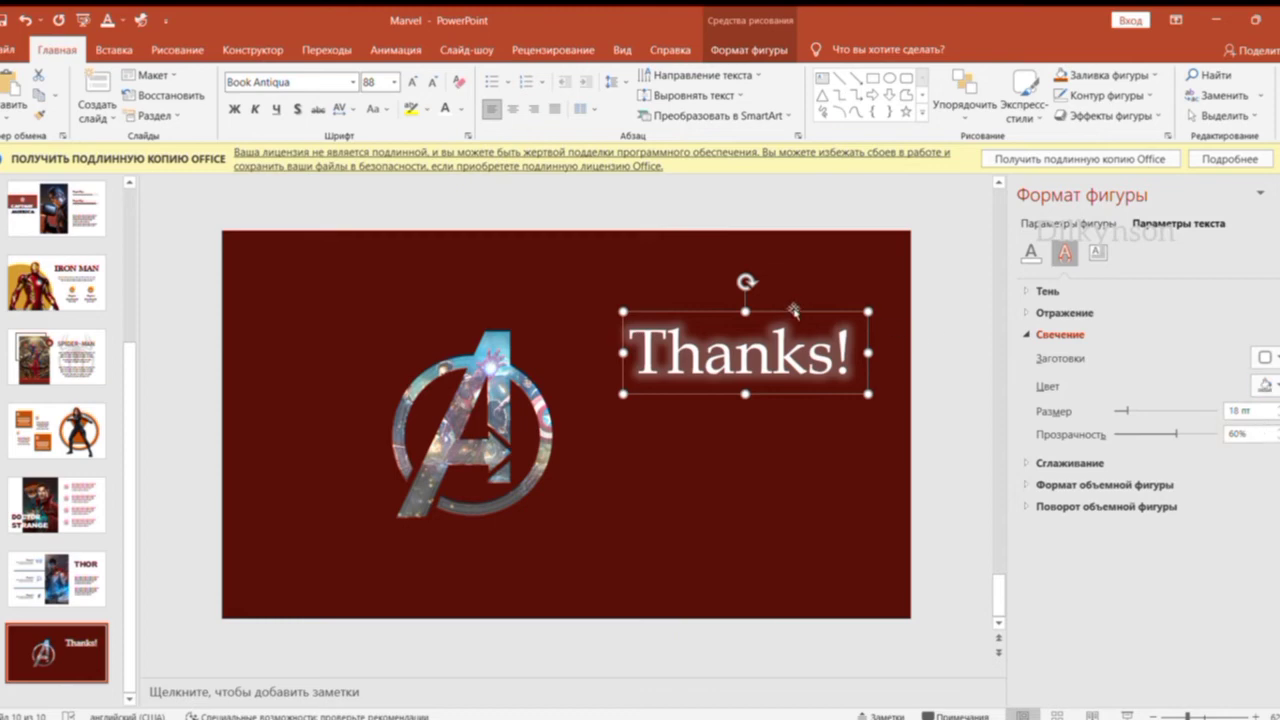
click(234, 108)
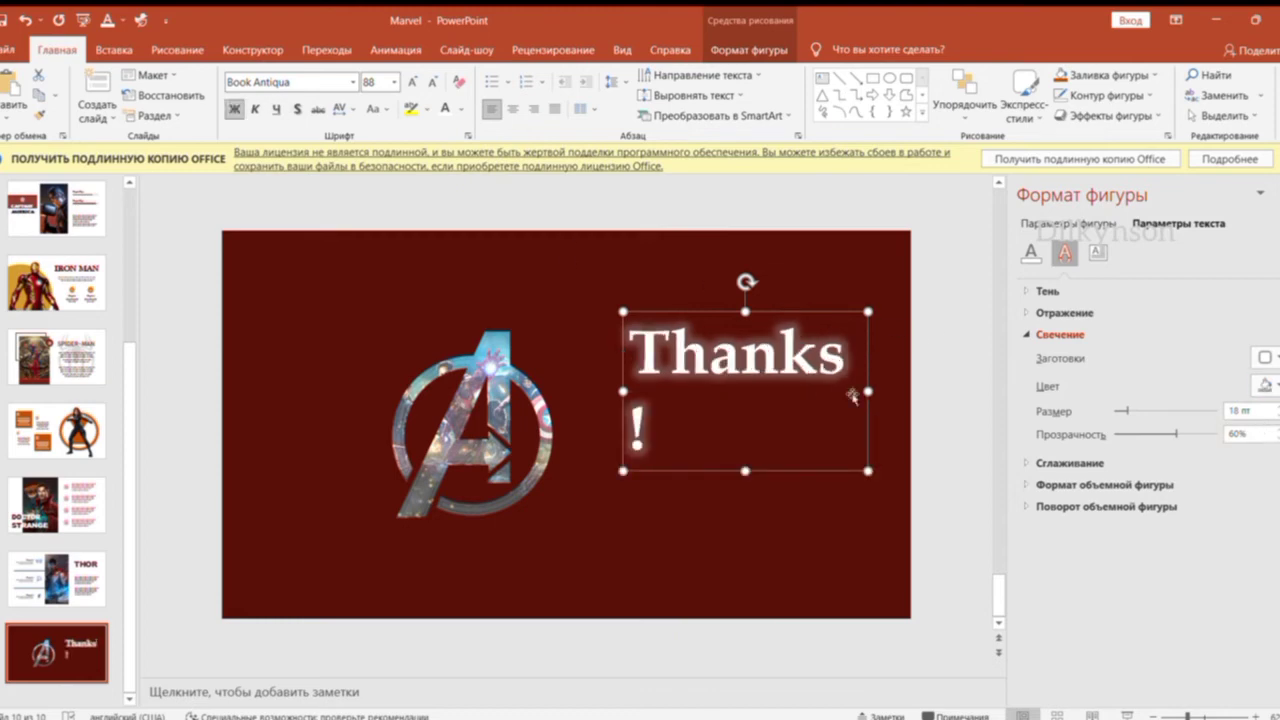
drag(868, 390, 878, 390)
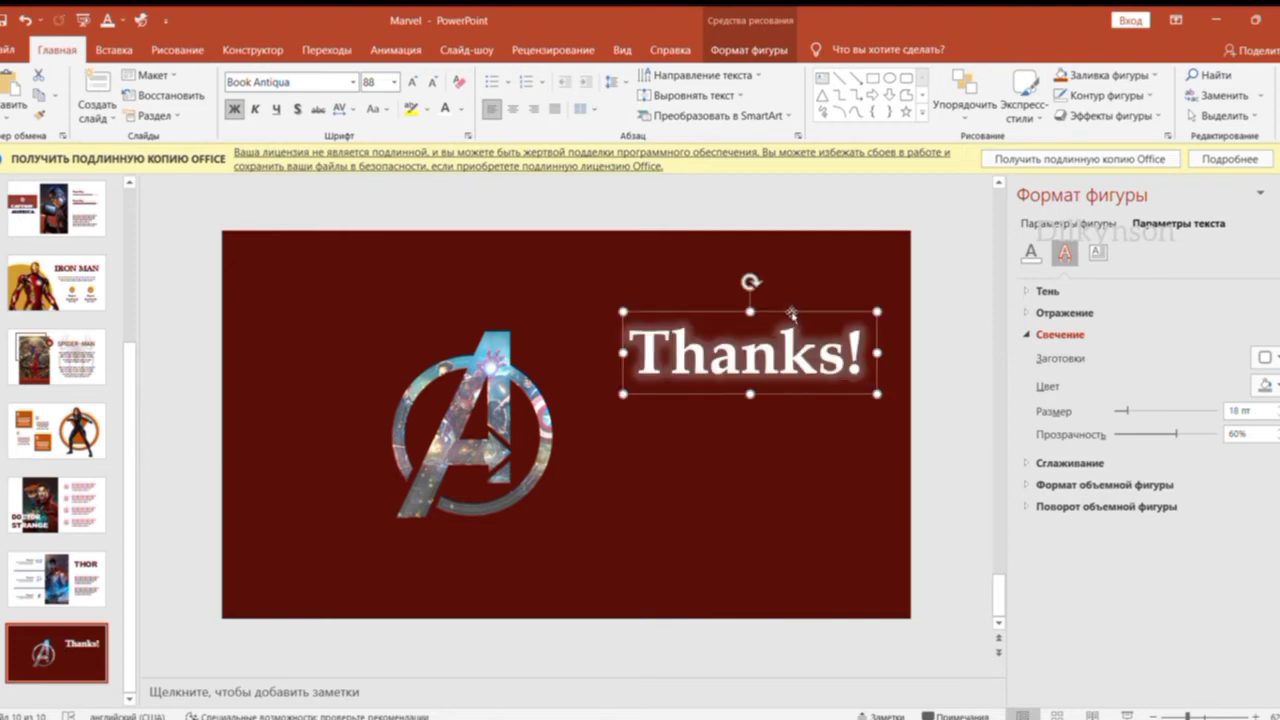
drag(791, 313, 744, 382)
click(1274, 195)
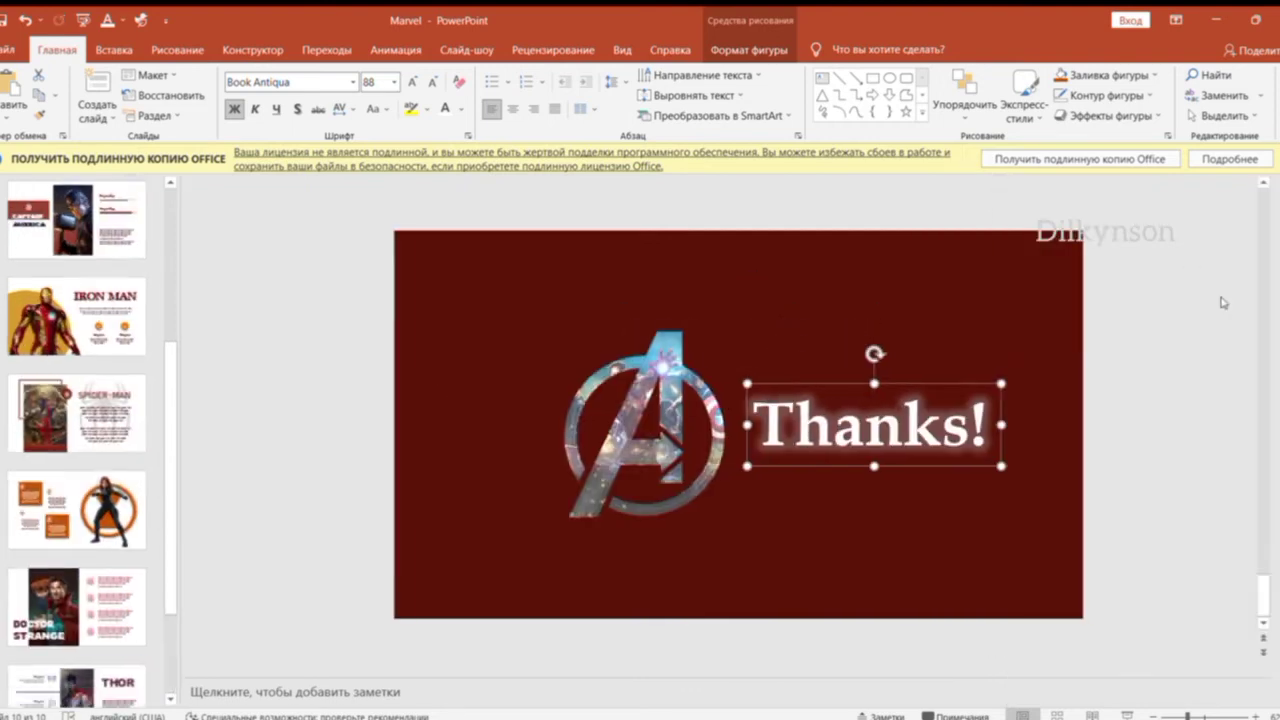
click(1170, 362)
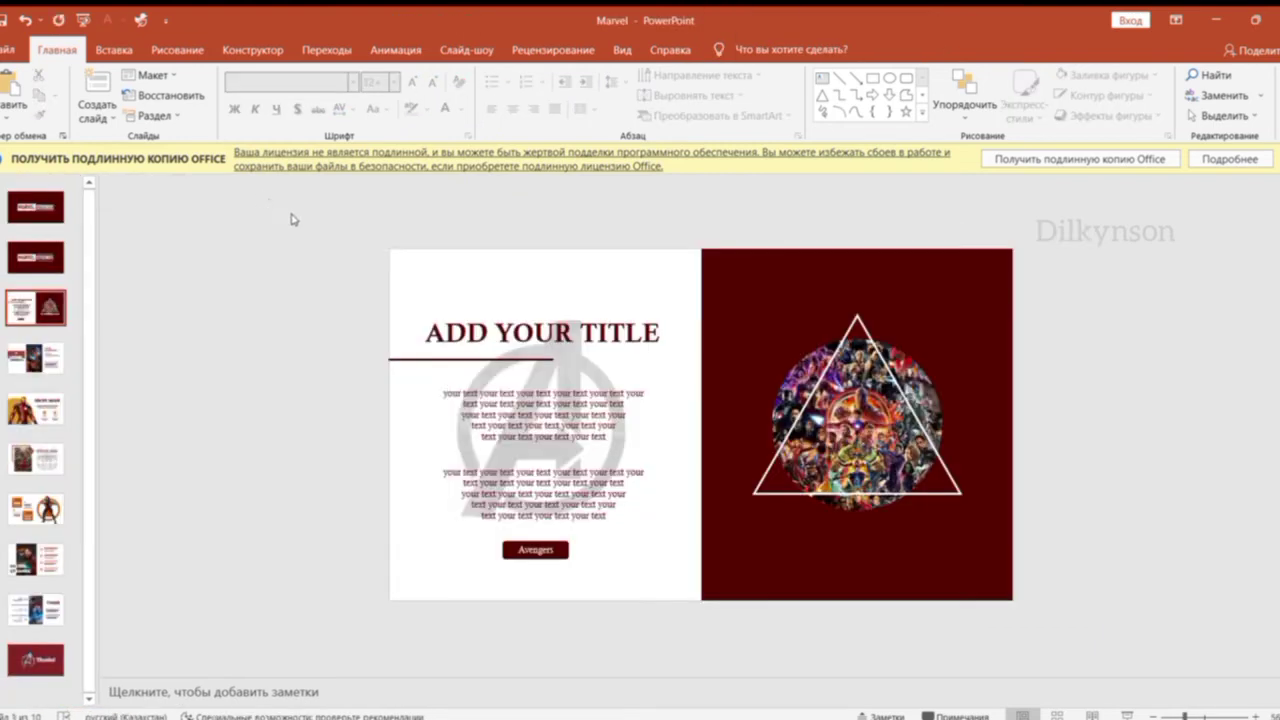
Paste slide 3's left-side text objects onto slide 2 and shift them left off the canvas.
drag(266, 198, 686, 650)
click(36, 257)
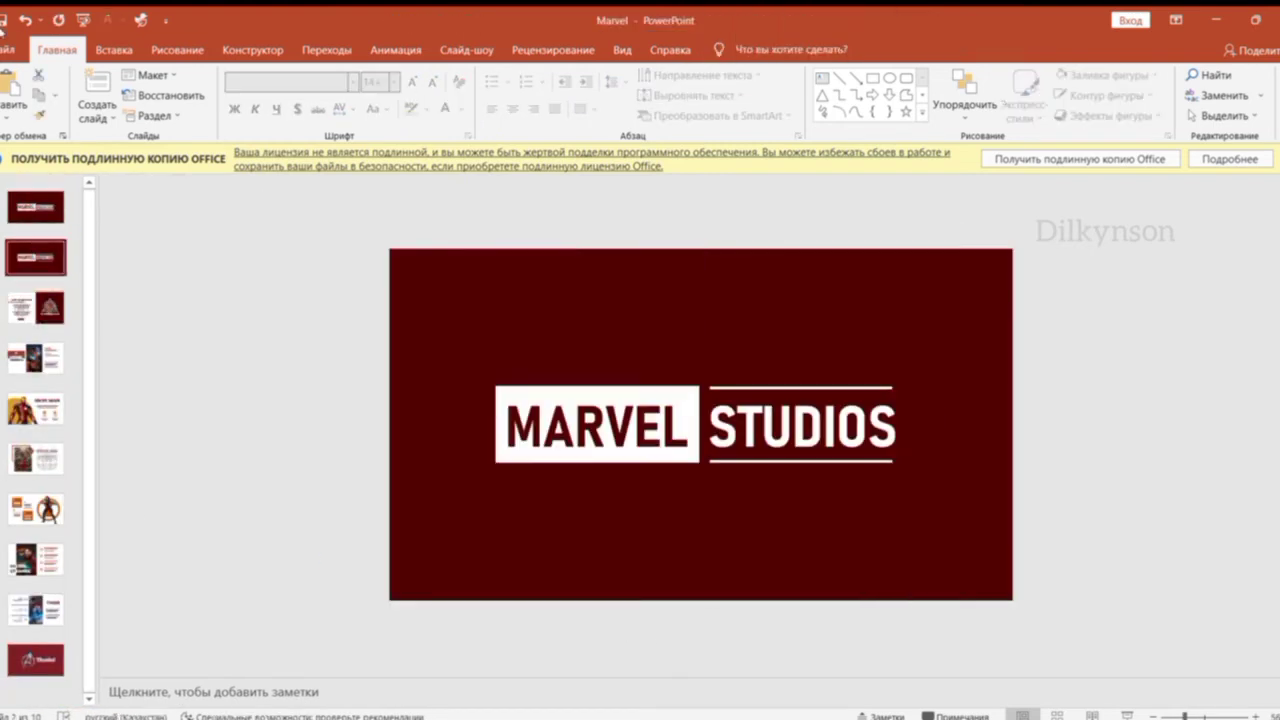
key(ctrl+v)
scroll(1006, 634, down, 5)
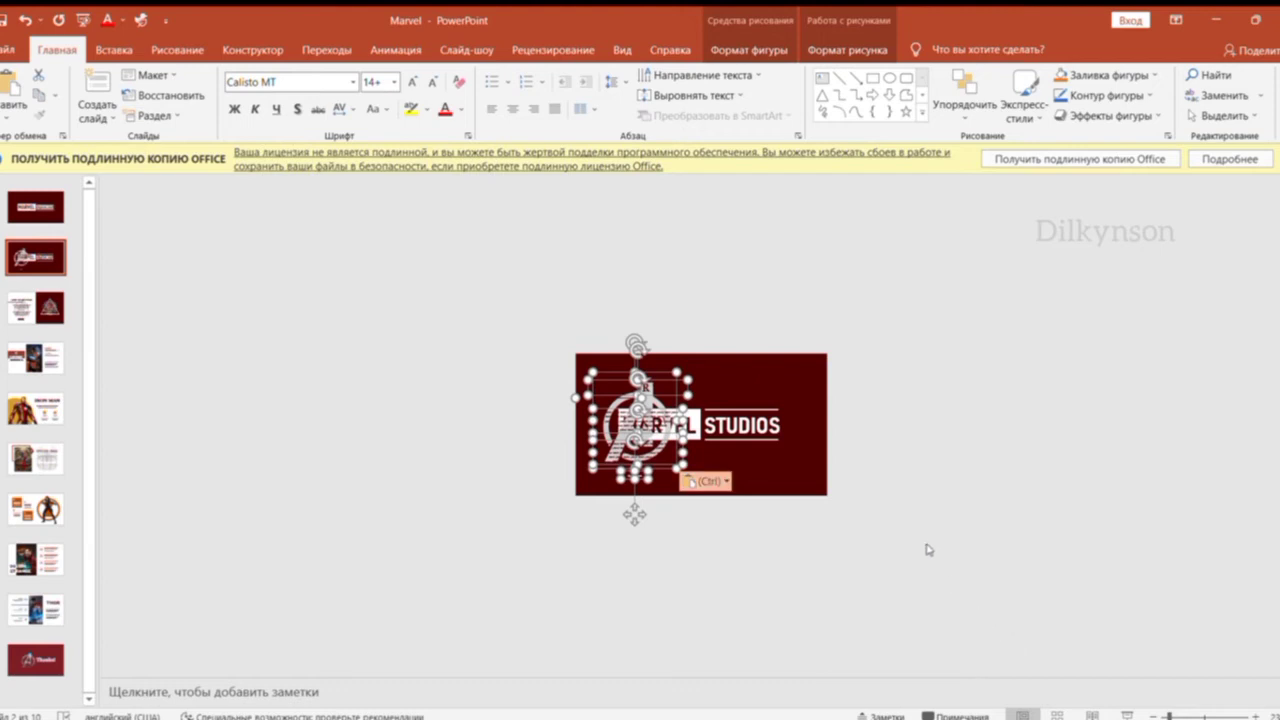
click(668, 563)
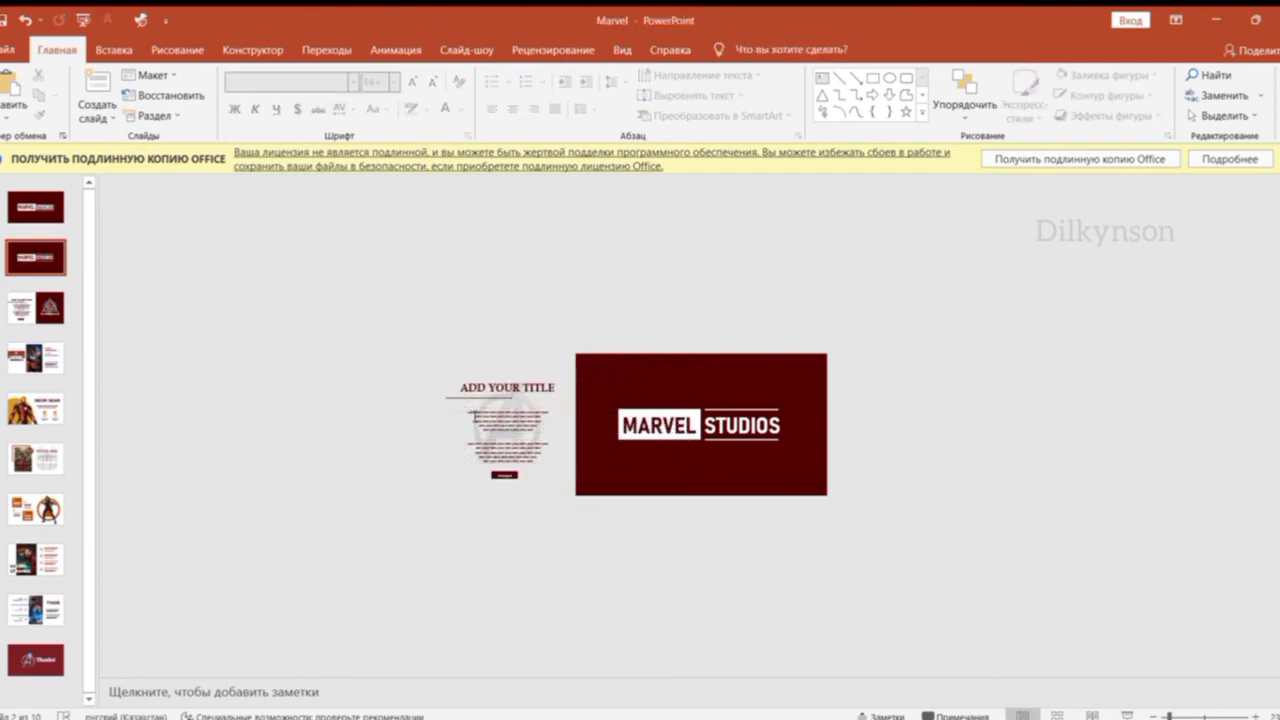
click(461, 430)
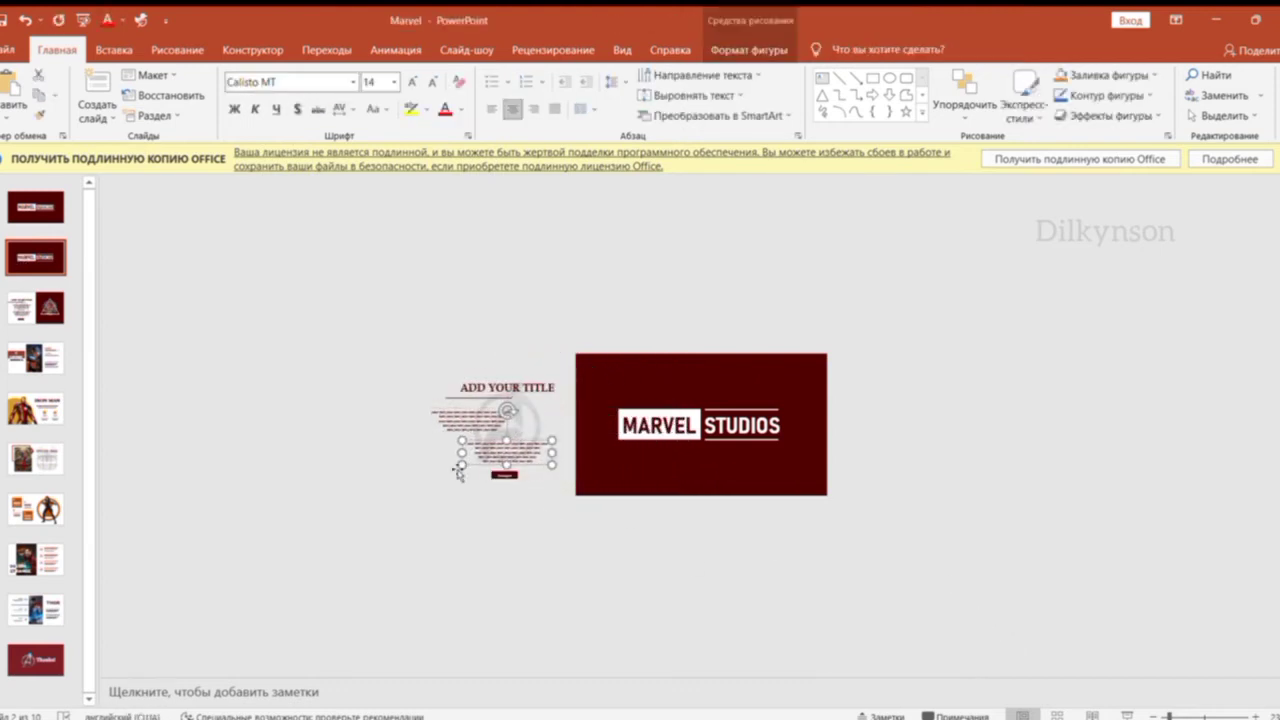
drag(461, 430, 390, 445)
click(506, 468)
drag(506, 470, 407, 471)
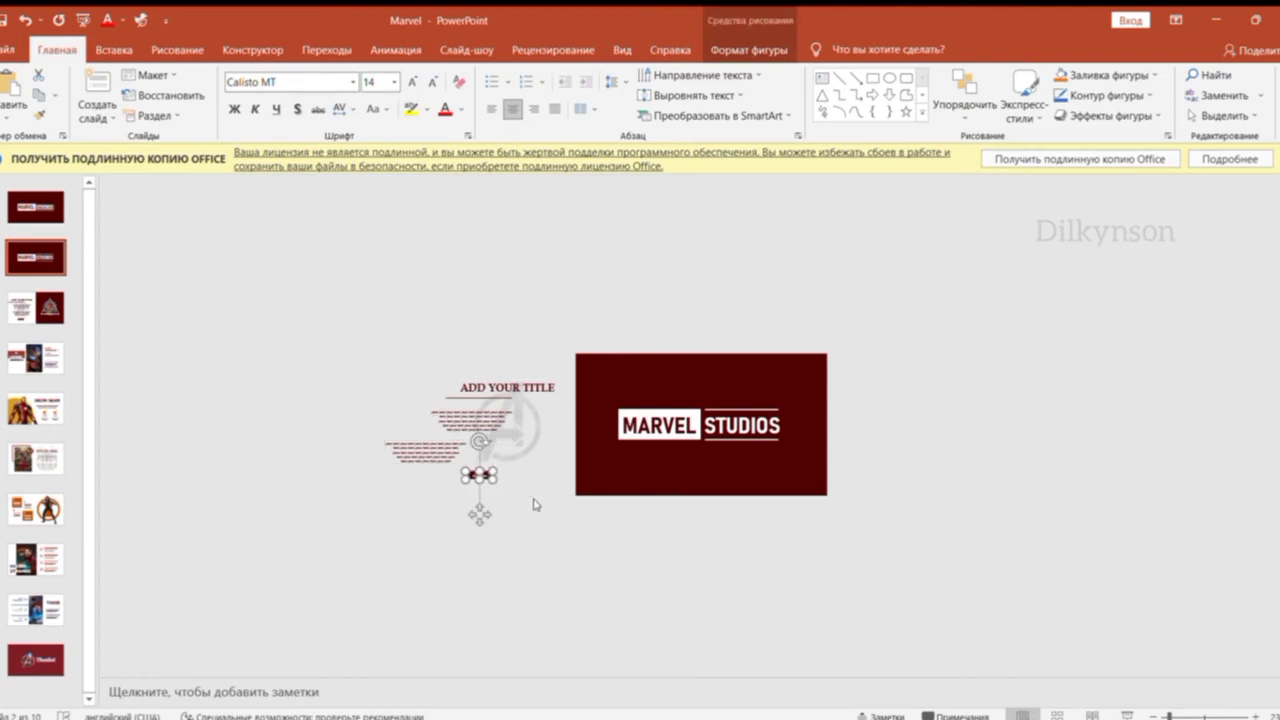
Copy slide 3's dark-red panel onto slide 2, nudged right past the slide edge.
scroll(175, 396, down, 1)
click(718, 370)
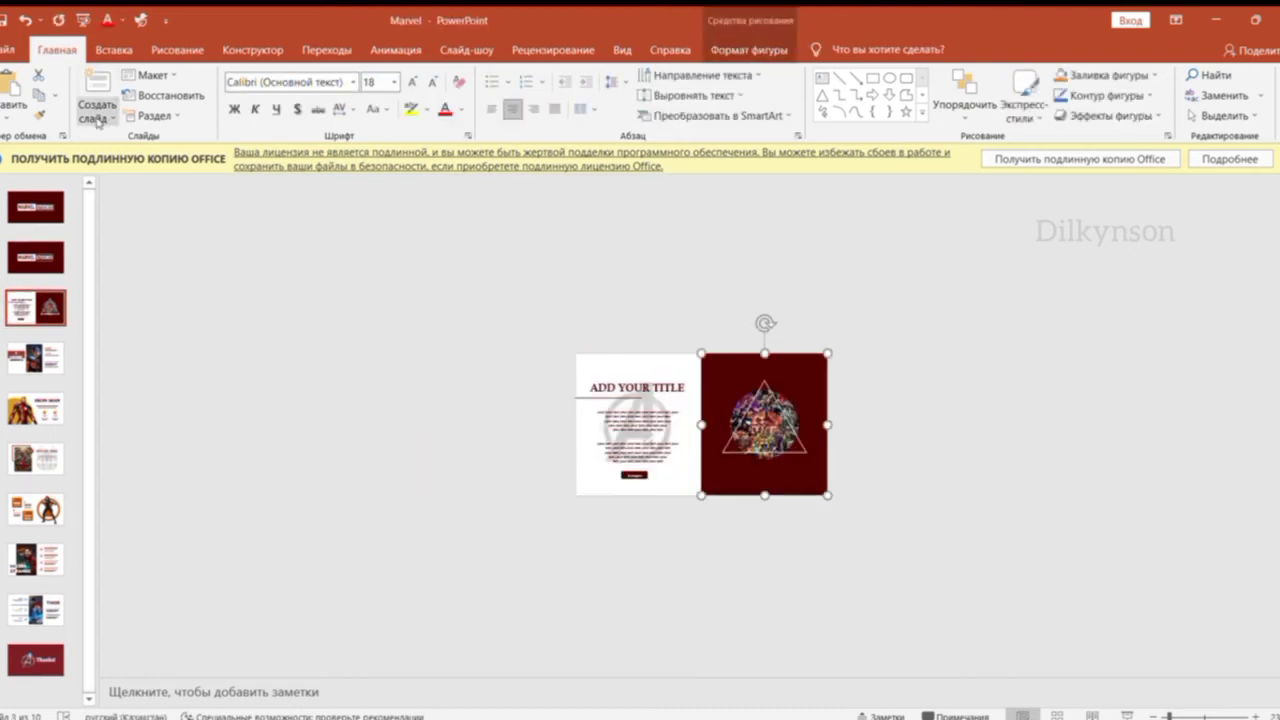
click(39, 95)
click(36, 257)
key(ctrl+v)
key(Right)
key(Right)
key(Right)
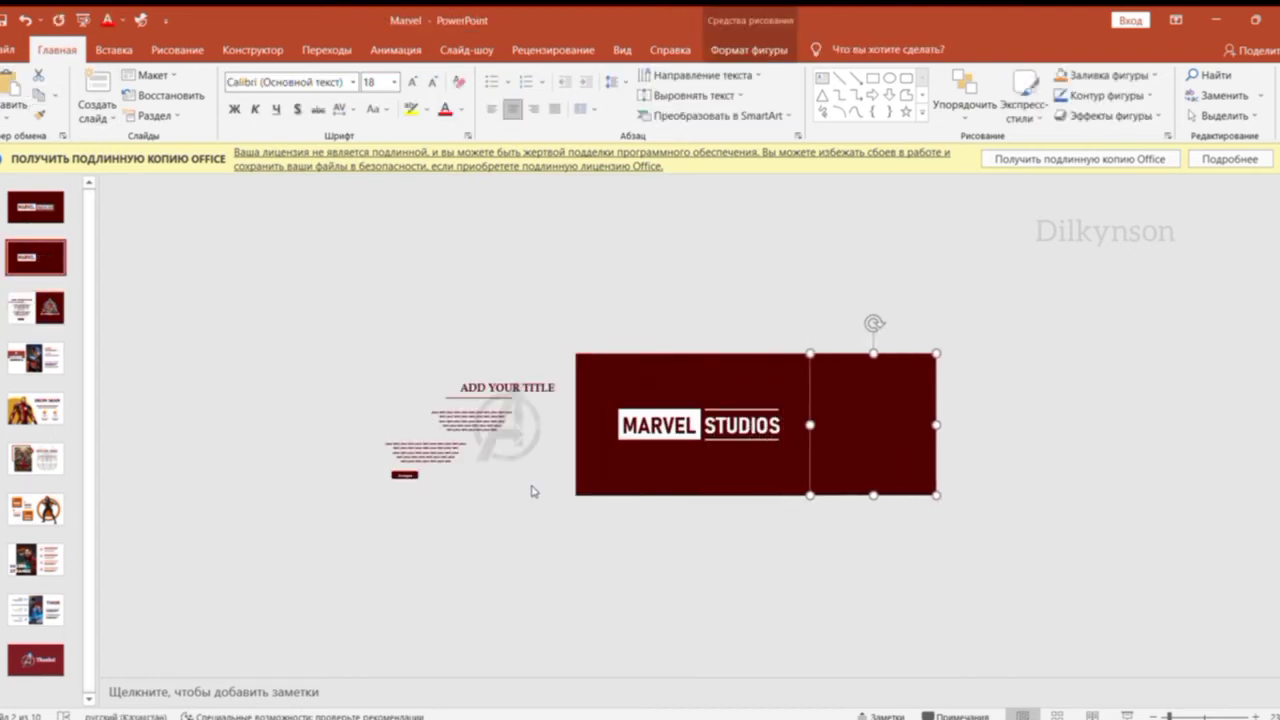
key(Right)
key(Right)
key(Right)
key(Right)
Paste slide 3's round Avengers picture below slide 2, then copy MARVEL STUDIOS.
click(50, 305)
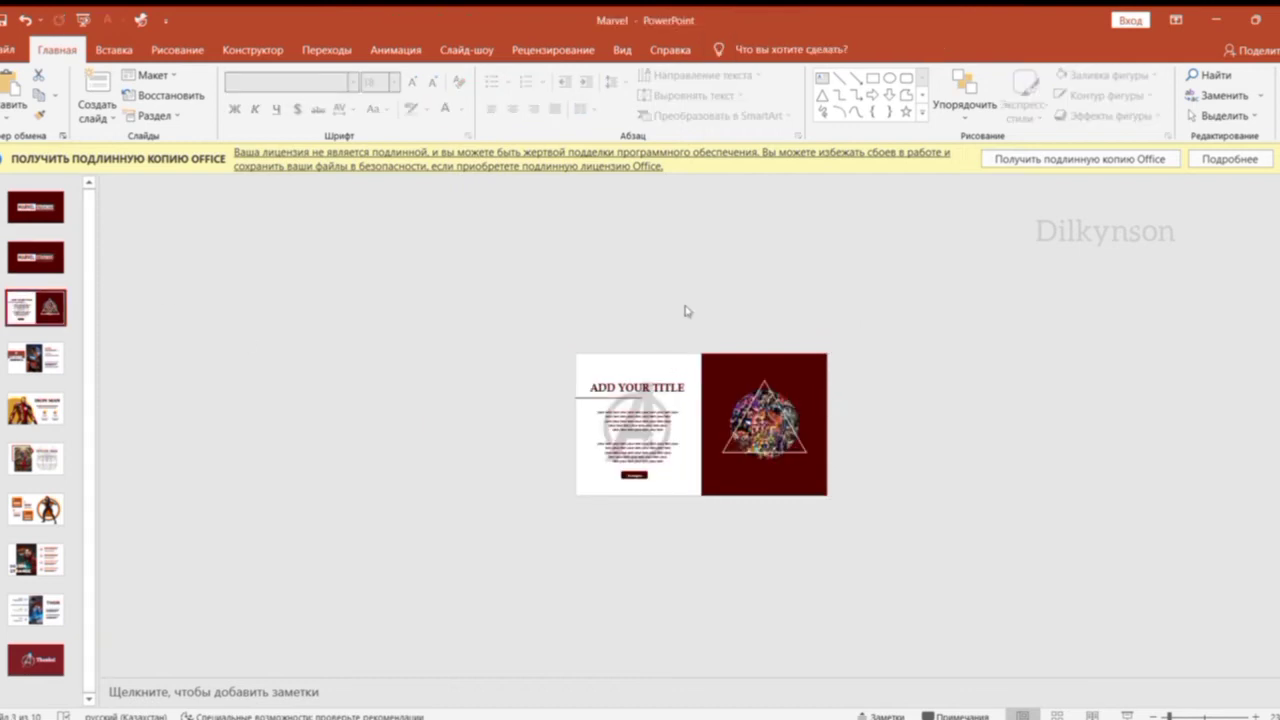
click(764, 420)
click(39, 95)
click(36, 357)
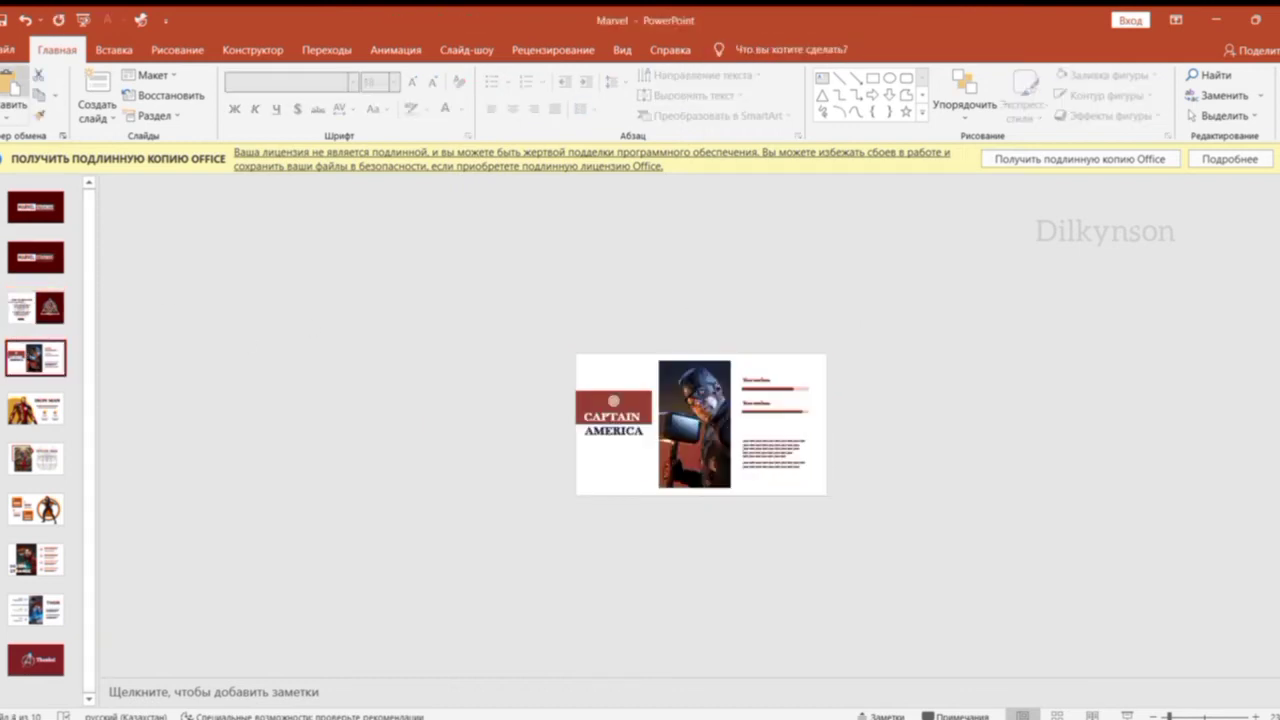
click(36, 308)
click(36, 257)
click(14, 88)
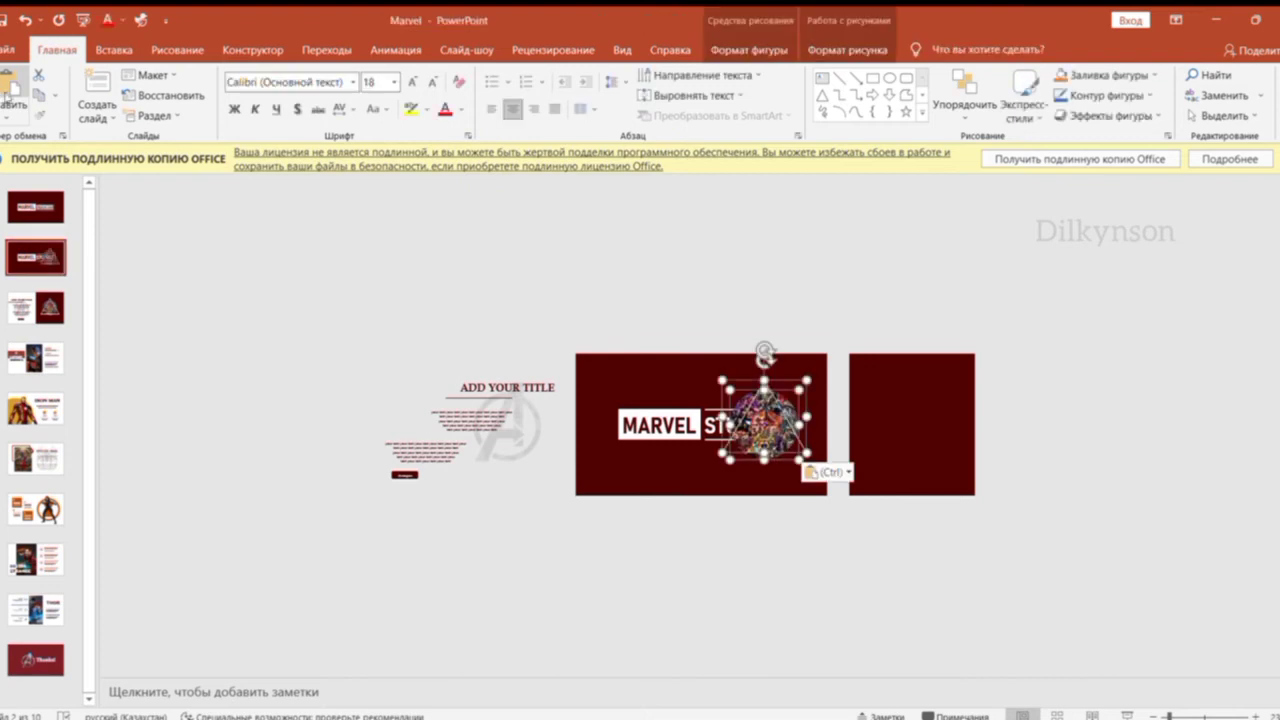
key(Down)
key(Down)
key(Down)
click(930, 548)
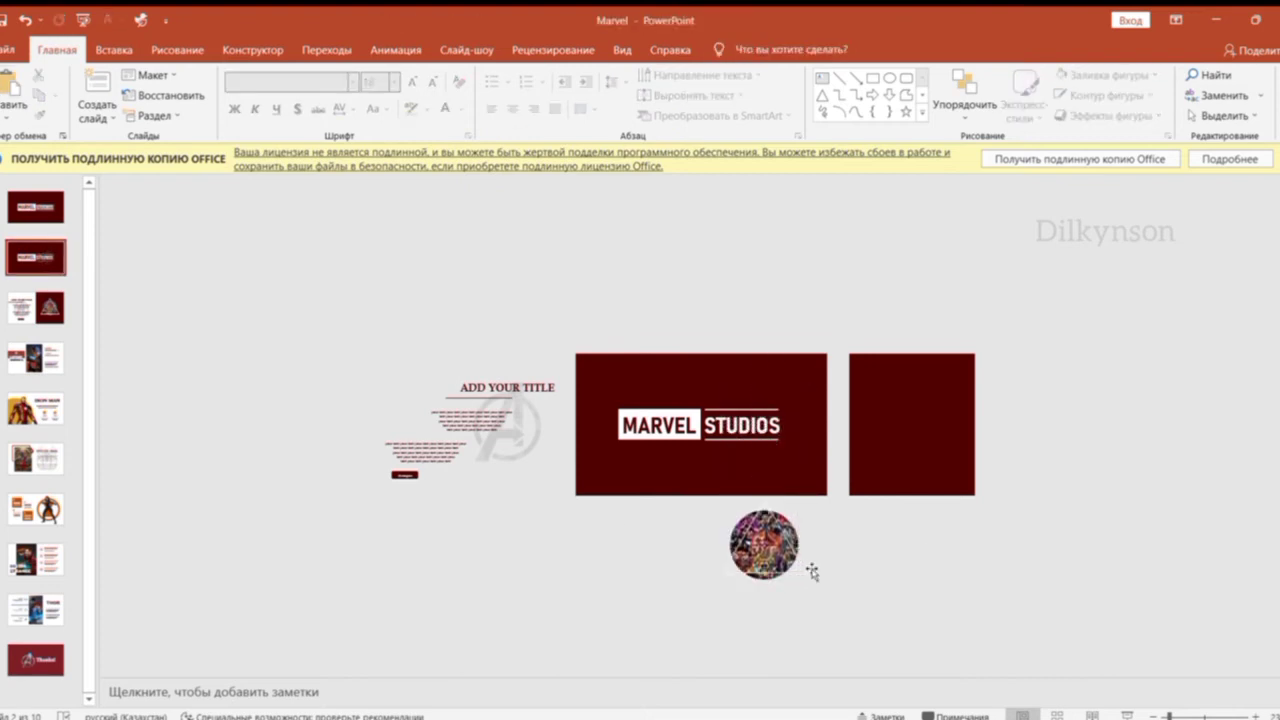
click(800, 565)
key(Down)
key(Down)
key(Down)
click(880, 567)
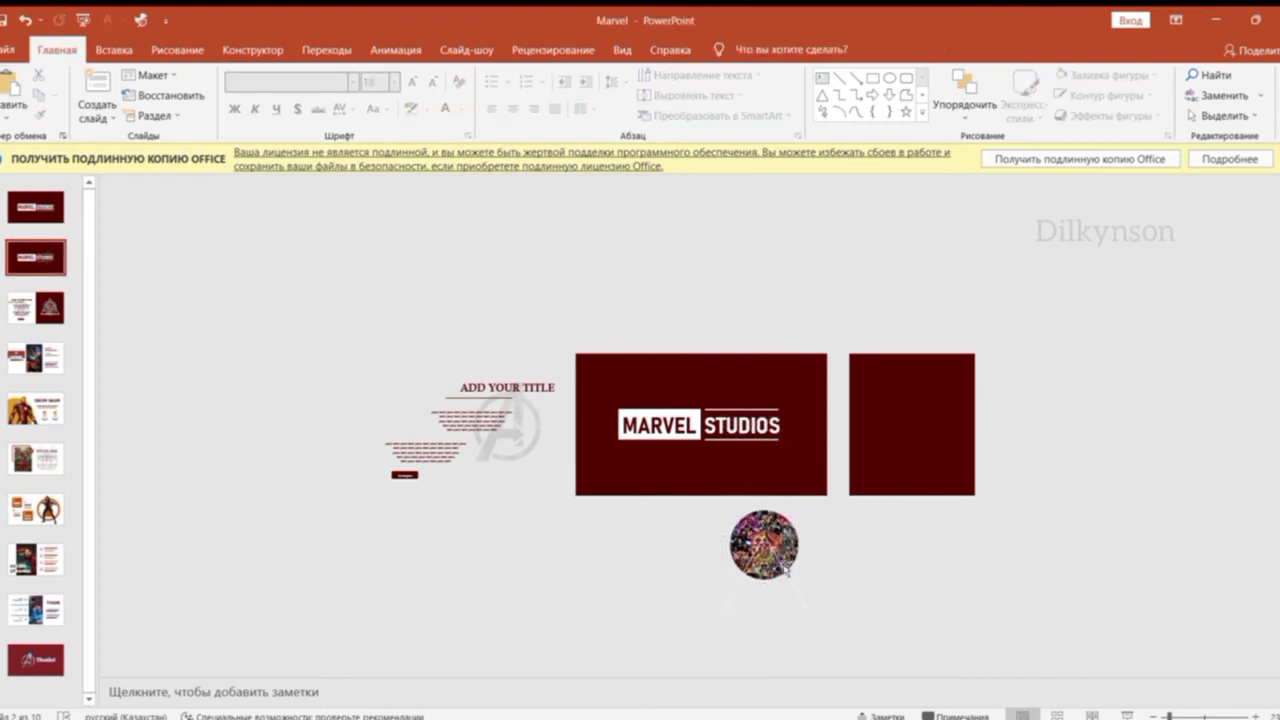
drag(549, 327, 775, 449)
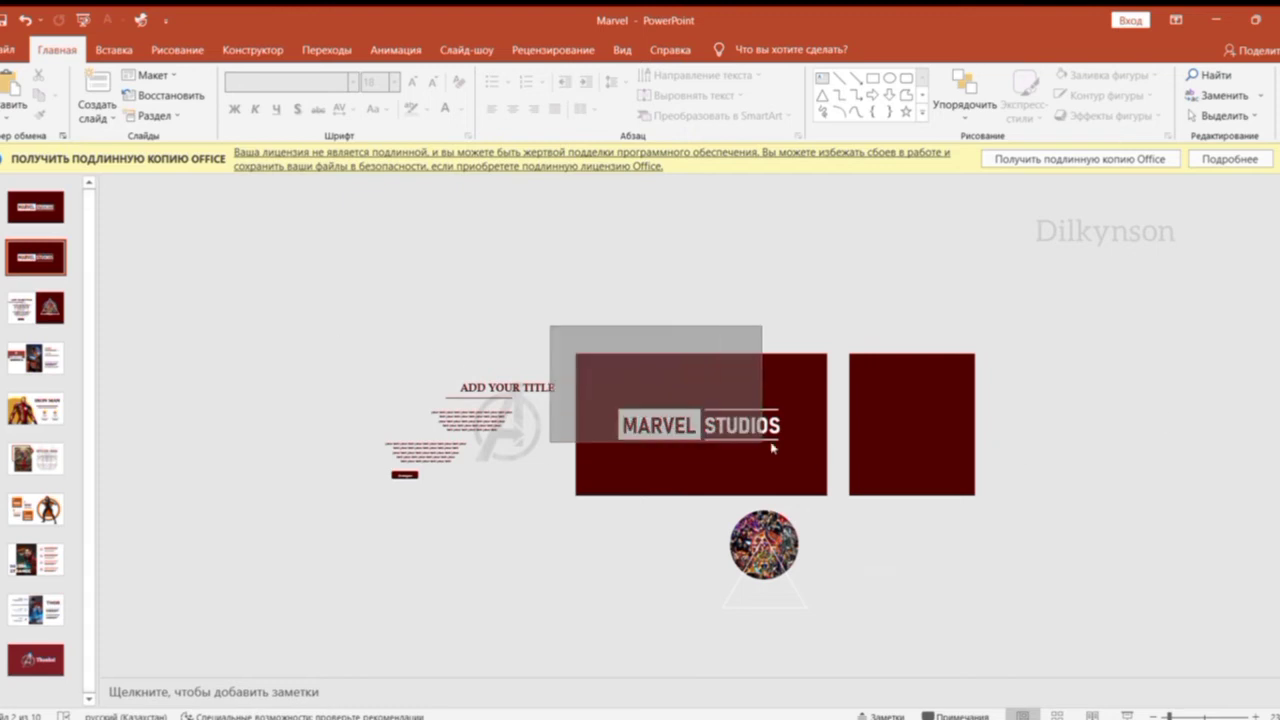
key(Page_Down)
Paste MARVEL STUDIOS onto slide 3 and shift it upward.
key(ctrl+v)
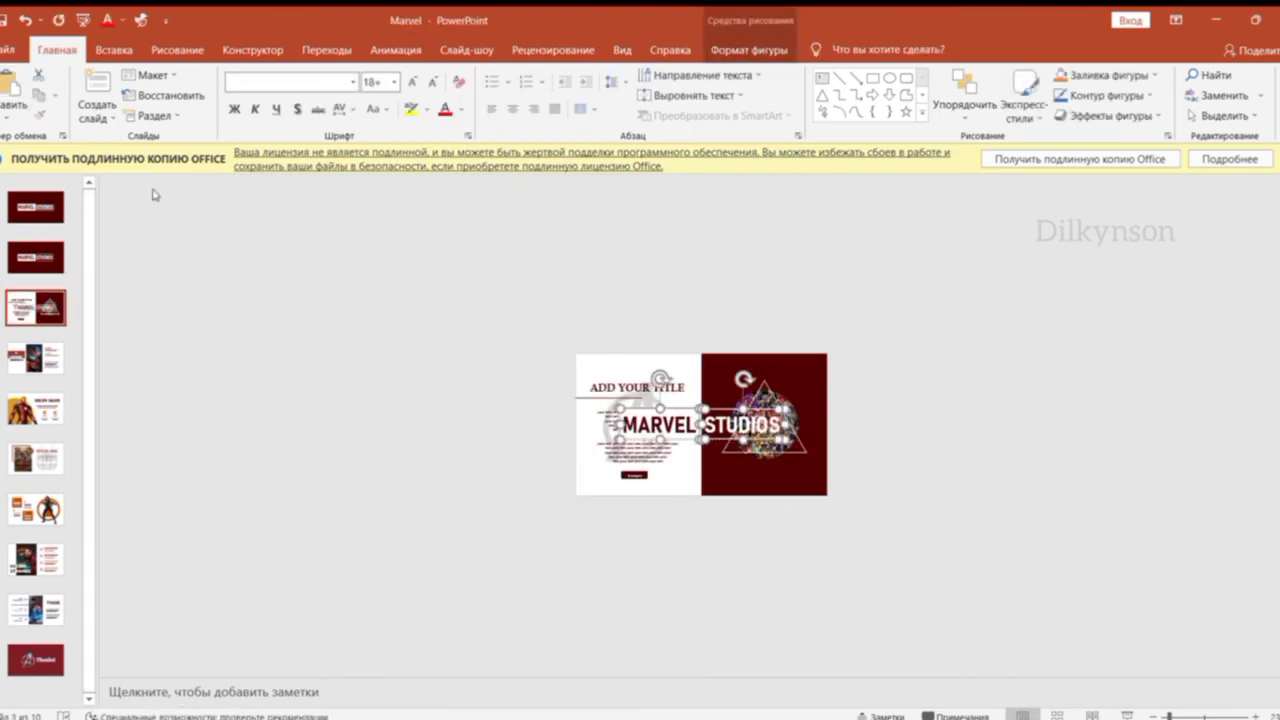
key(Up)
key(Up)
key(Up)
key(Up)
key(Up)
key(Up)
click(194, 313)
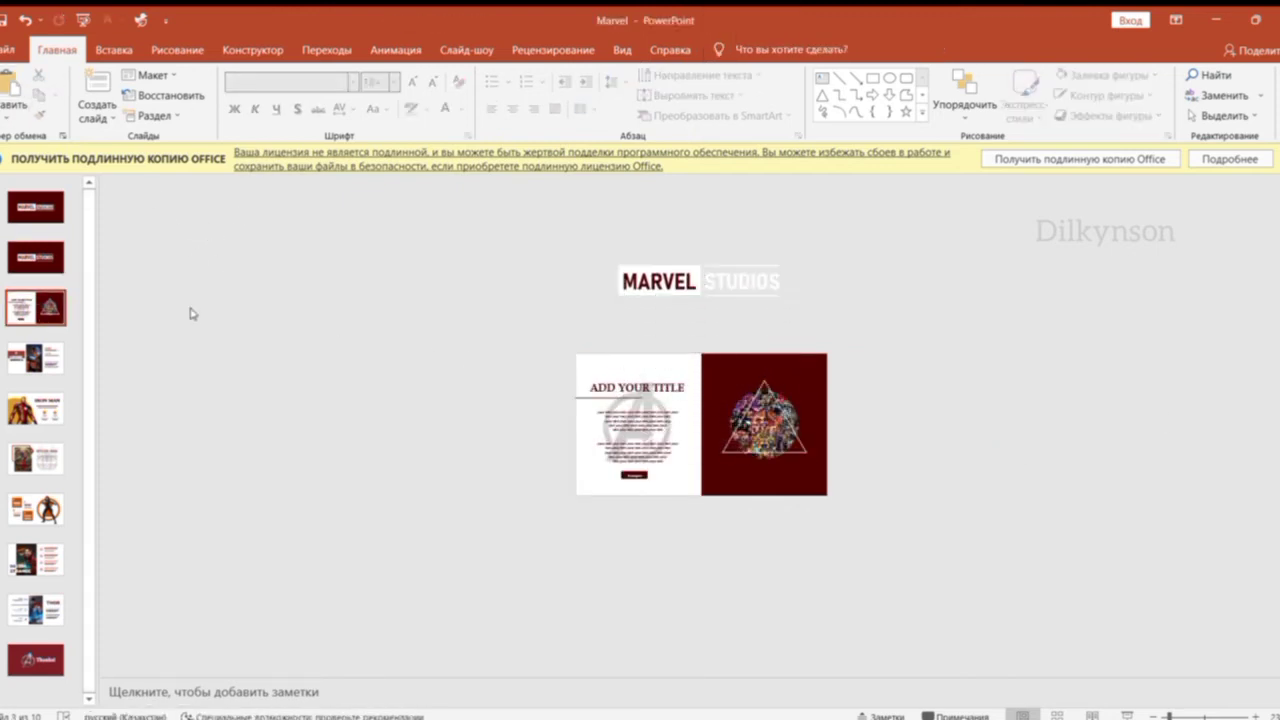
Copy slide 3's layout objects above slide 4, deleting the dark-red square.
drag(518, 320, 872, 527)
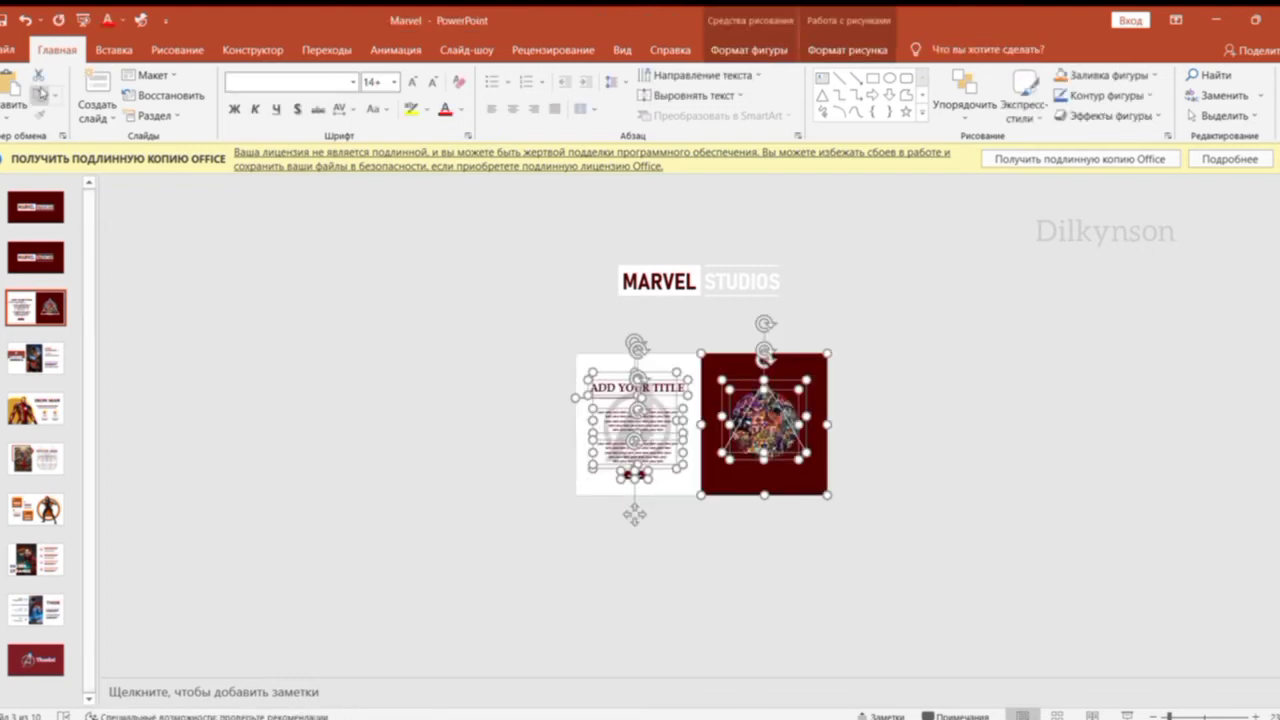
click(38, 94)
key(Page_Down)
click(8, 80)
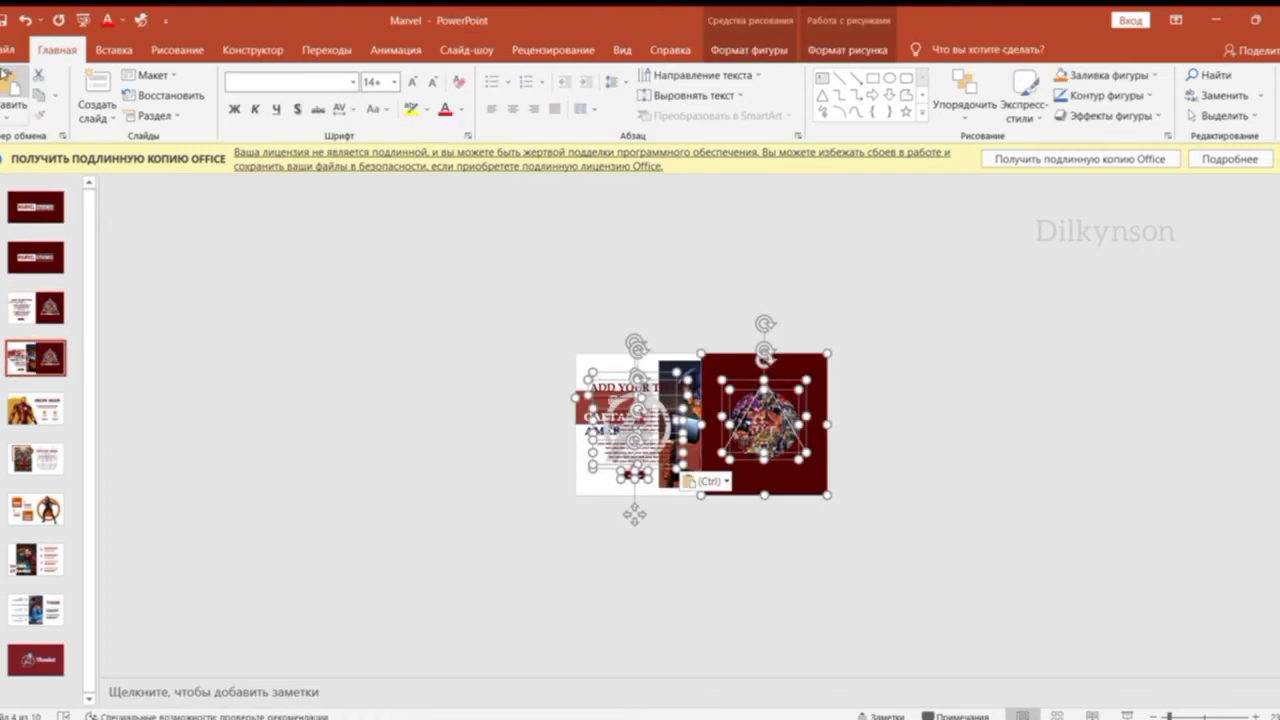
key(Up)
key(Up)
key(Up)
key(Up)
key(Up)
key(Up)
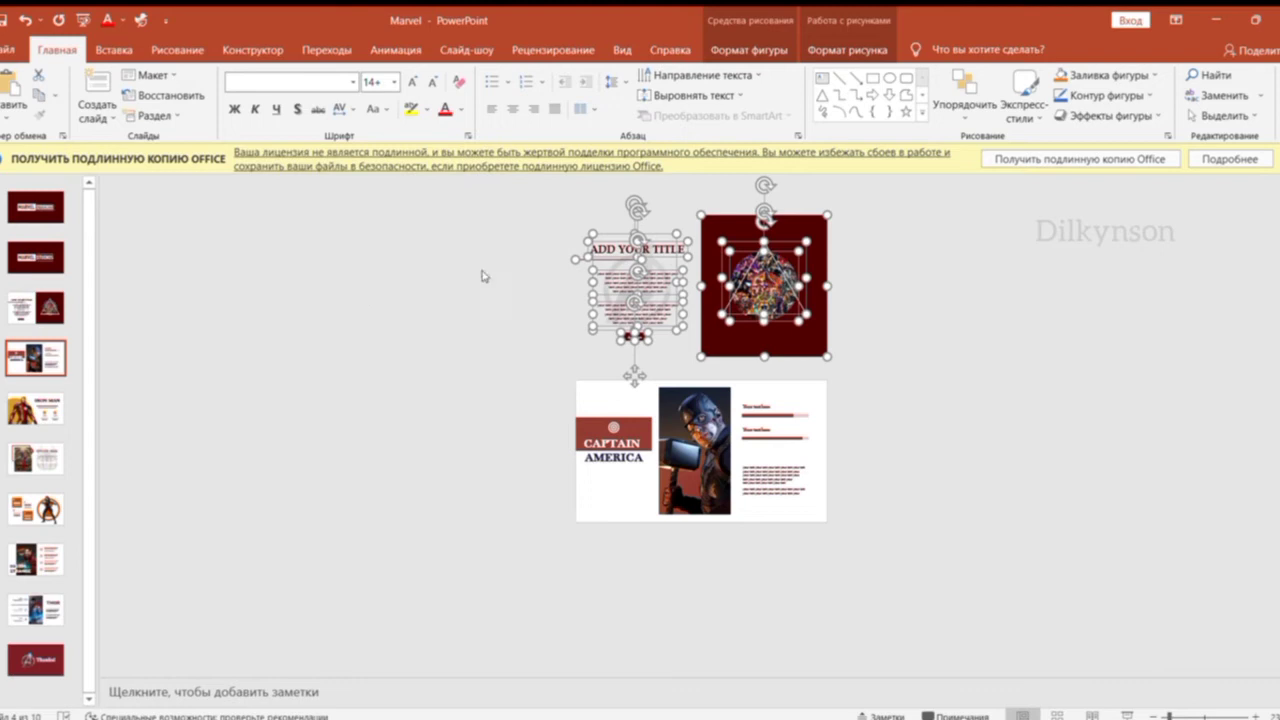
click(483, 276)
click(810, 200)
key(Delete)
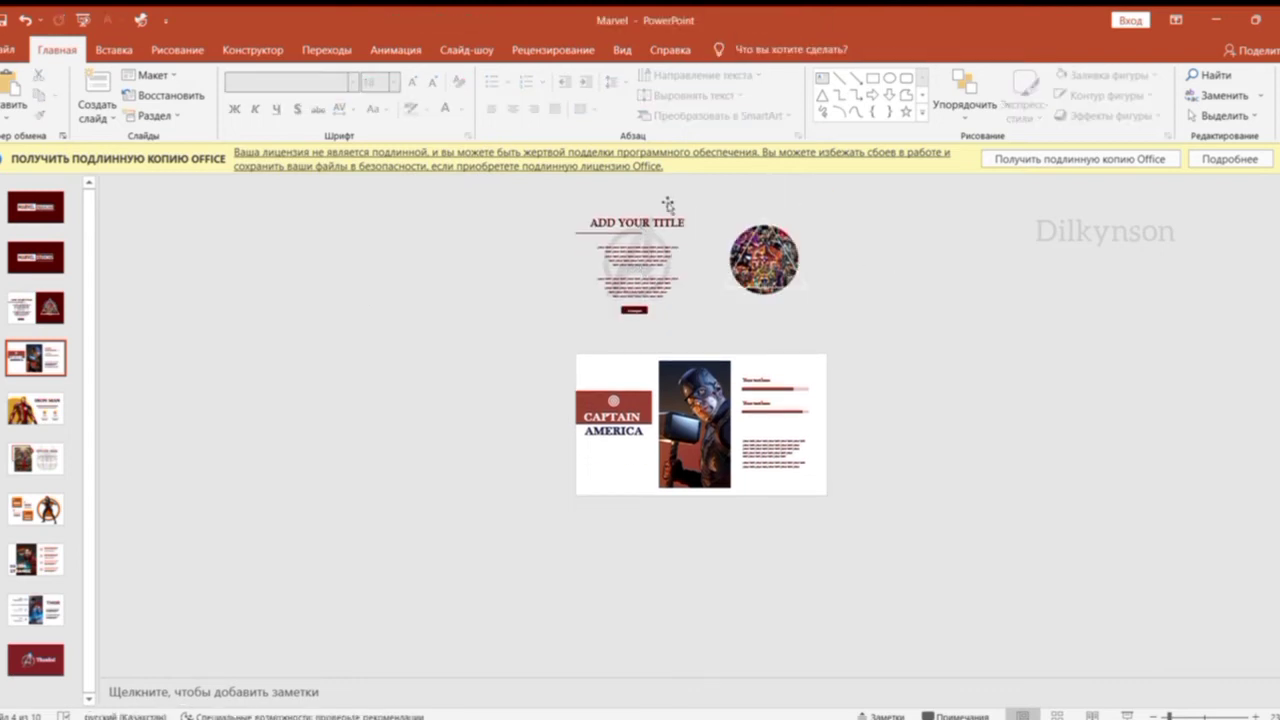
Nudge the off-slide title, underline, text block and red button higher; select the Captain America title.
click(667, 205)
drag(667, 205, 667, 168)
click(610, 226)
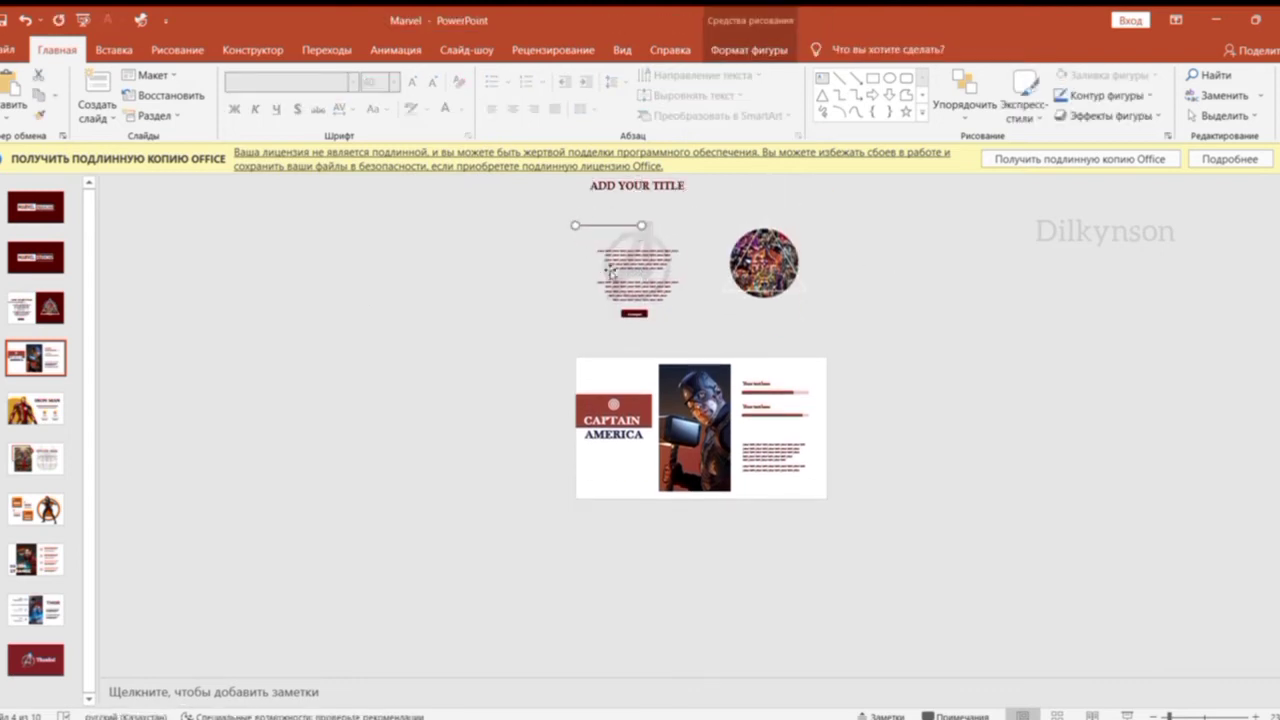
click(610, 272)
mouse_move(610, 256)
mouse_down()
mouse_move(608, 290)
mouse_move(638, 277)
mouse_up()
click(634, 312)
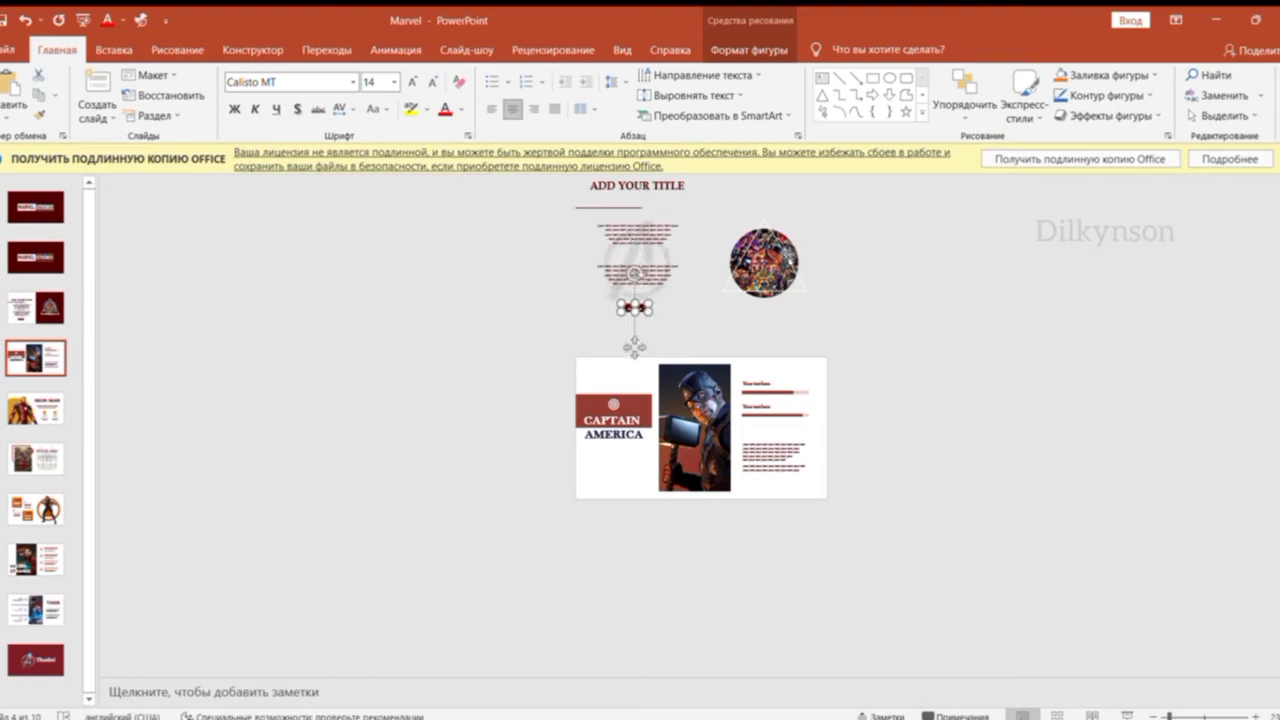
drag(764, 262, 764, 240)
click(846, 274)
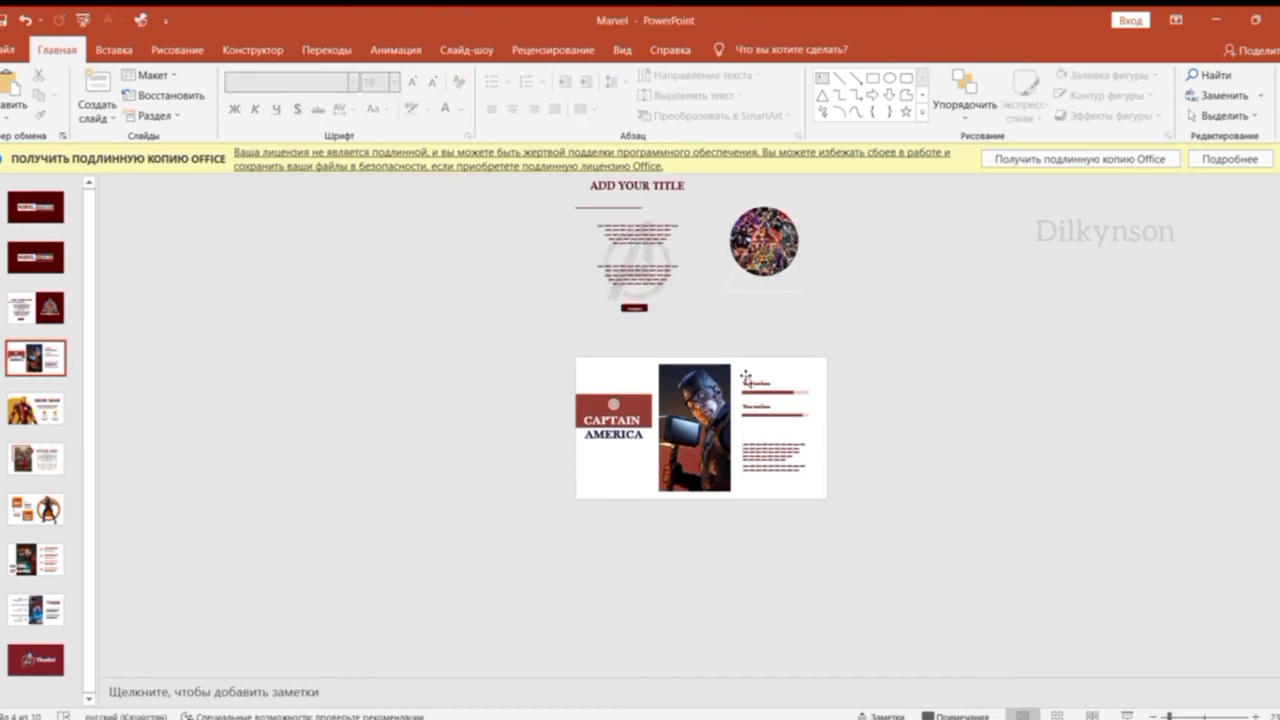
drag(538, 350, 660, 466)
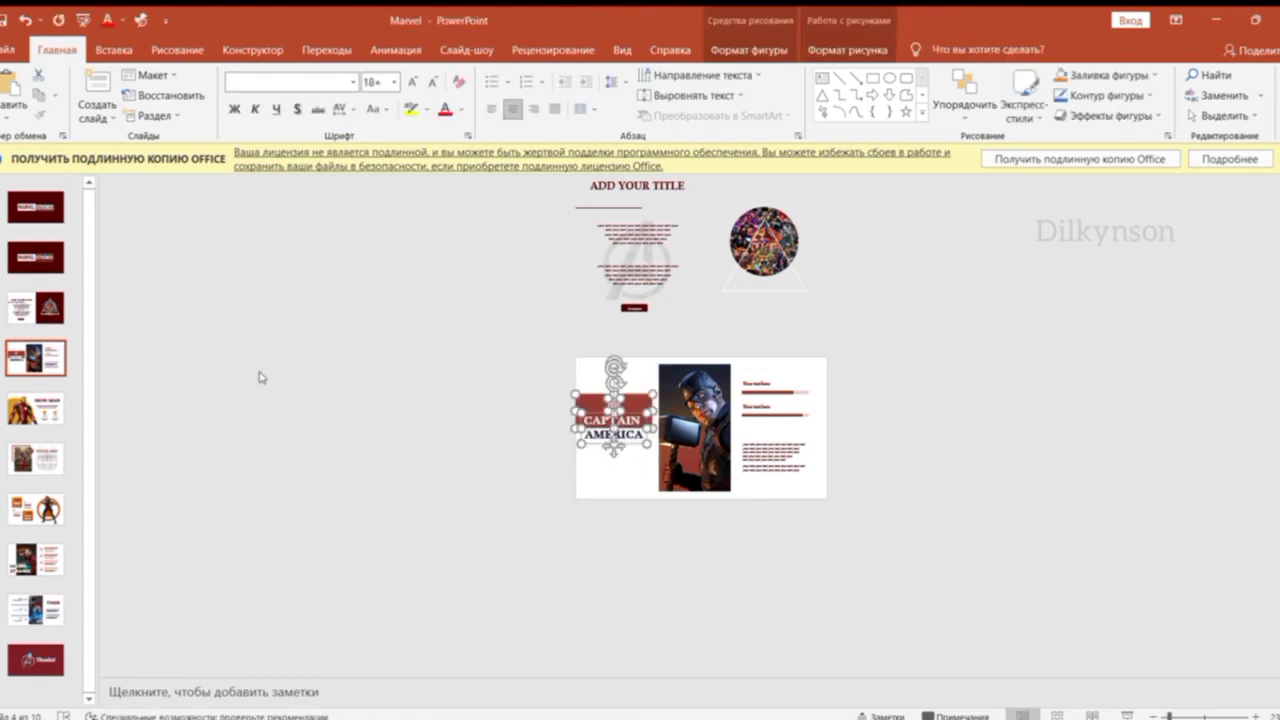
Copy the Captain America title group onto slide 3 and push it left off the slide.
key(ctrl+c)
key(Page_Up)
key(ctrl+v)
key(Left)
key(Left)
key(Left)
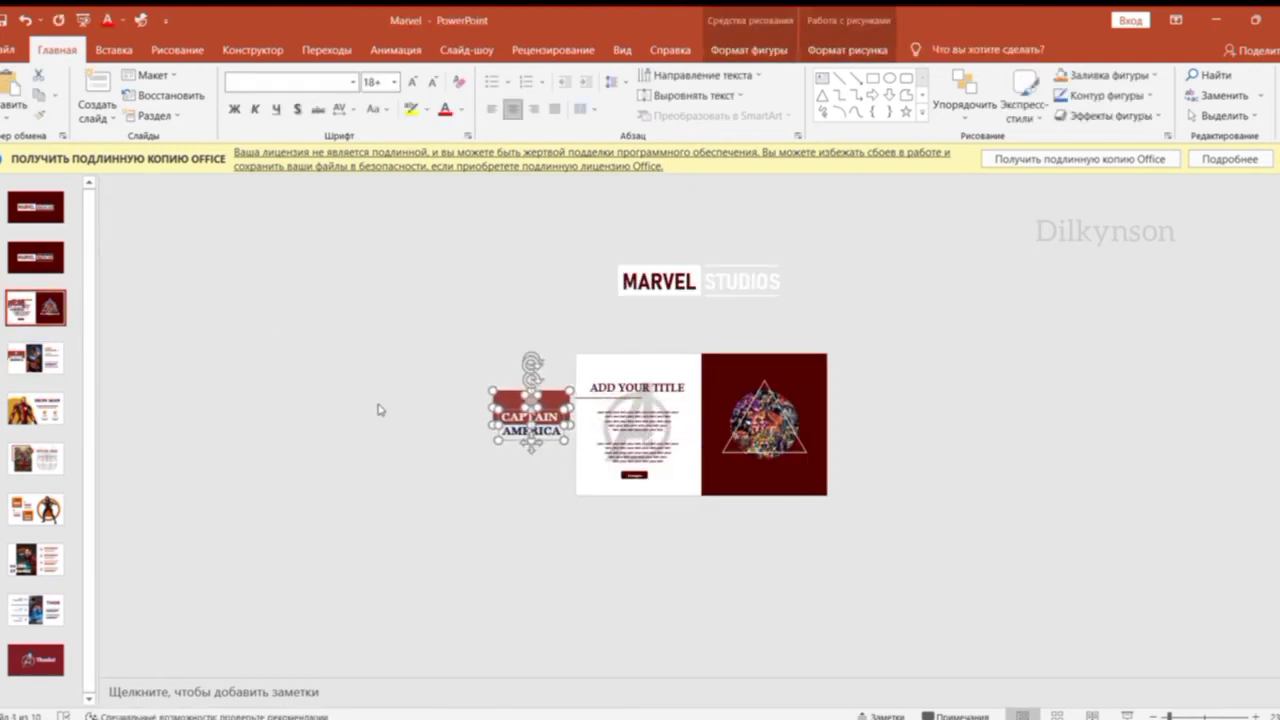
Position the pasted Captain America text bars just outside slide 3's right edge.
scroll(458, 490, down, 1)
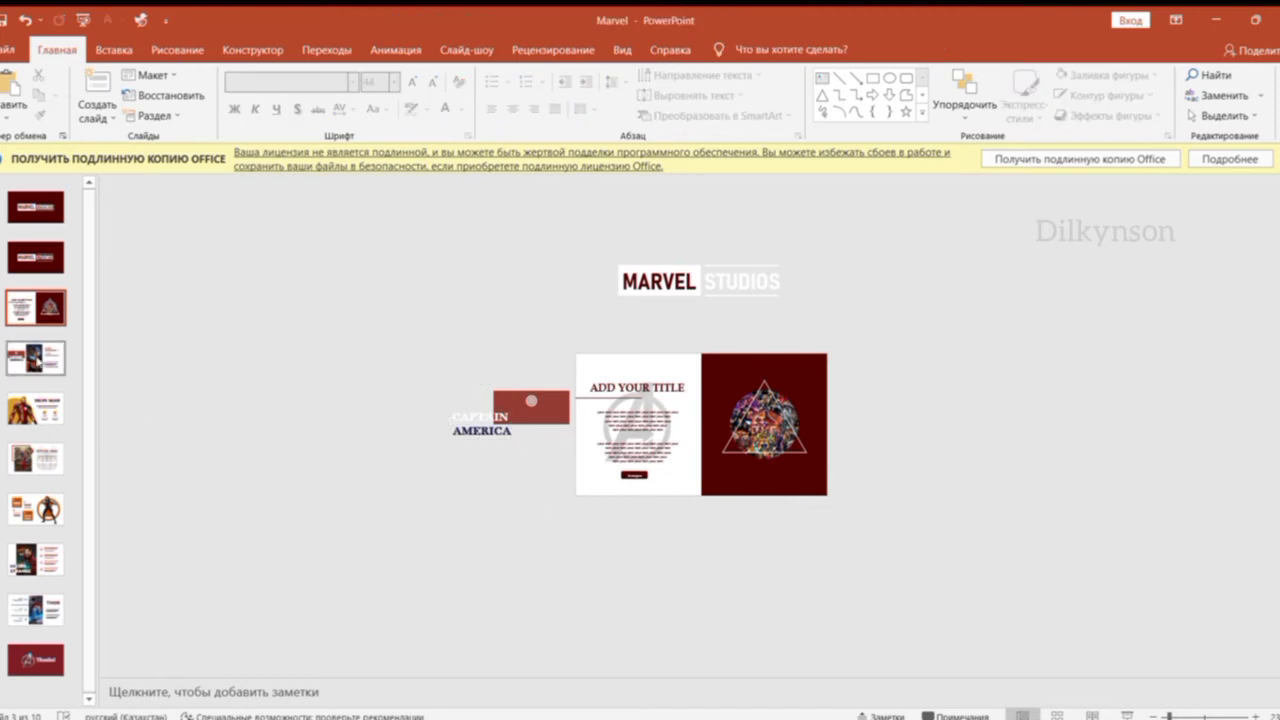
scroll(35, 218, up, 1)
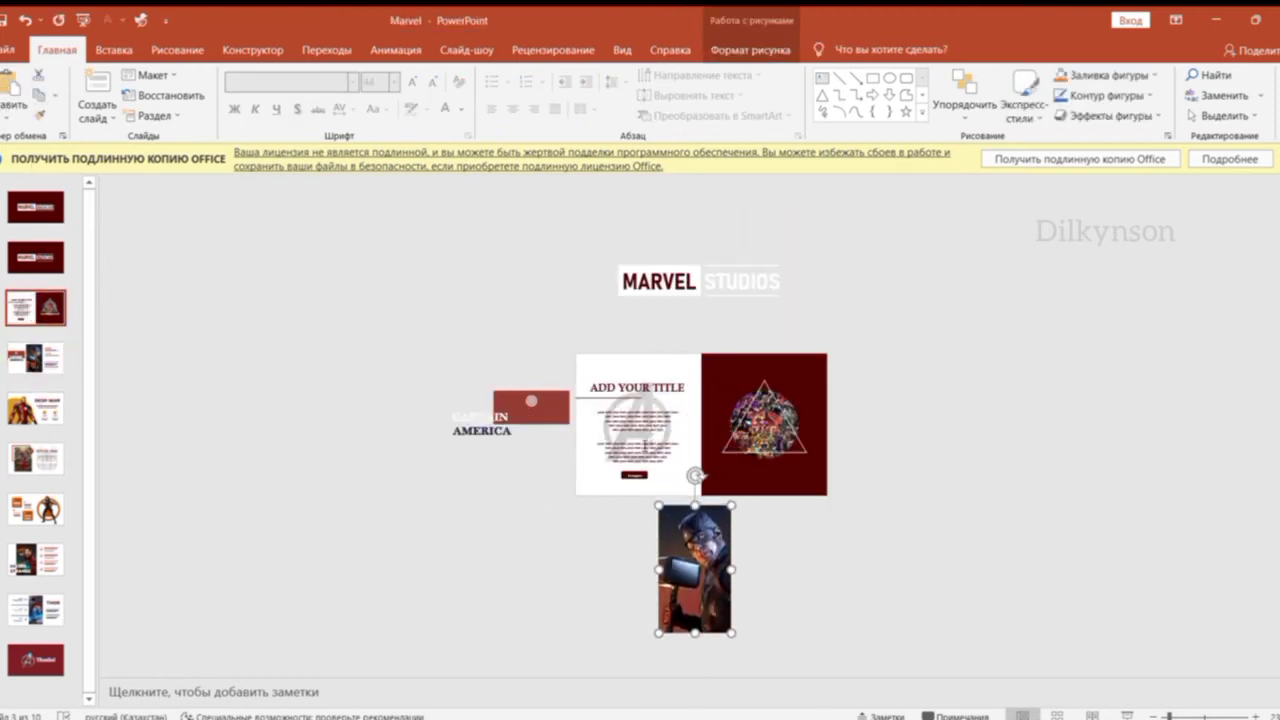
scroll(846, 600, down, 1)
drag(860, 540, 732, 337)
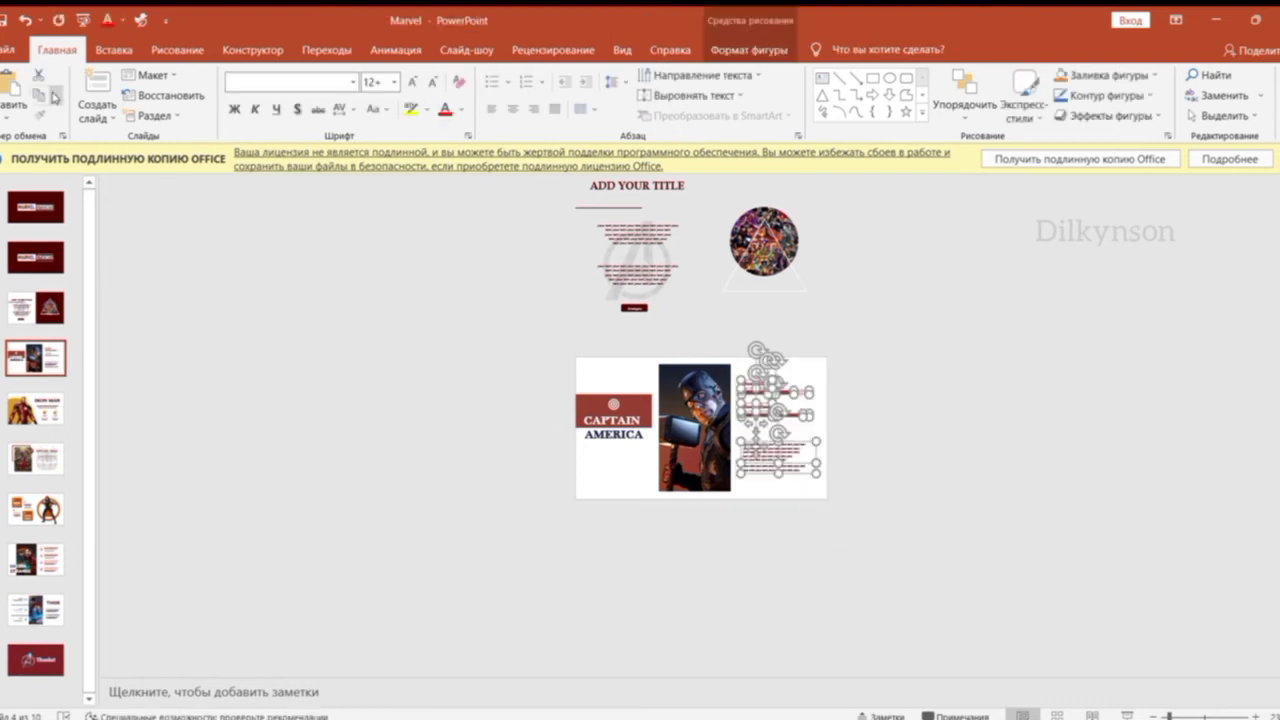
scroll(1055, 490, up, 1)
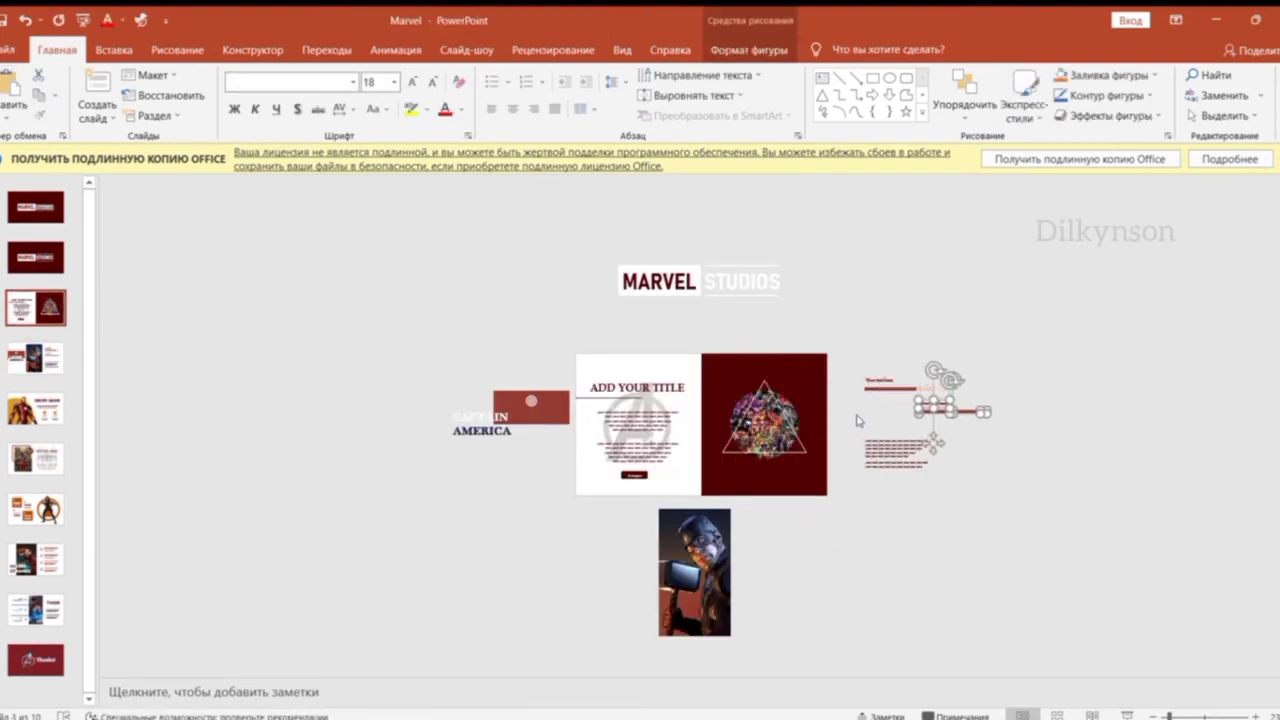
scroll(960, 486, down, 1)
scroll(960, 486, up, 1)
drag(858, 408, 945, 462)
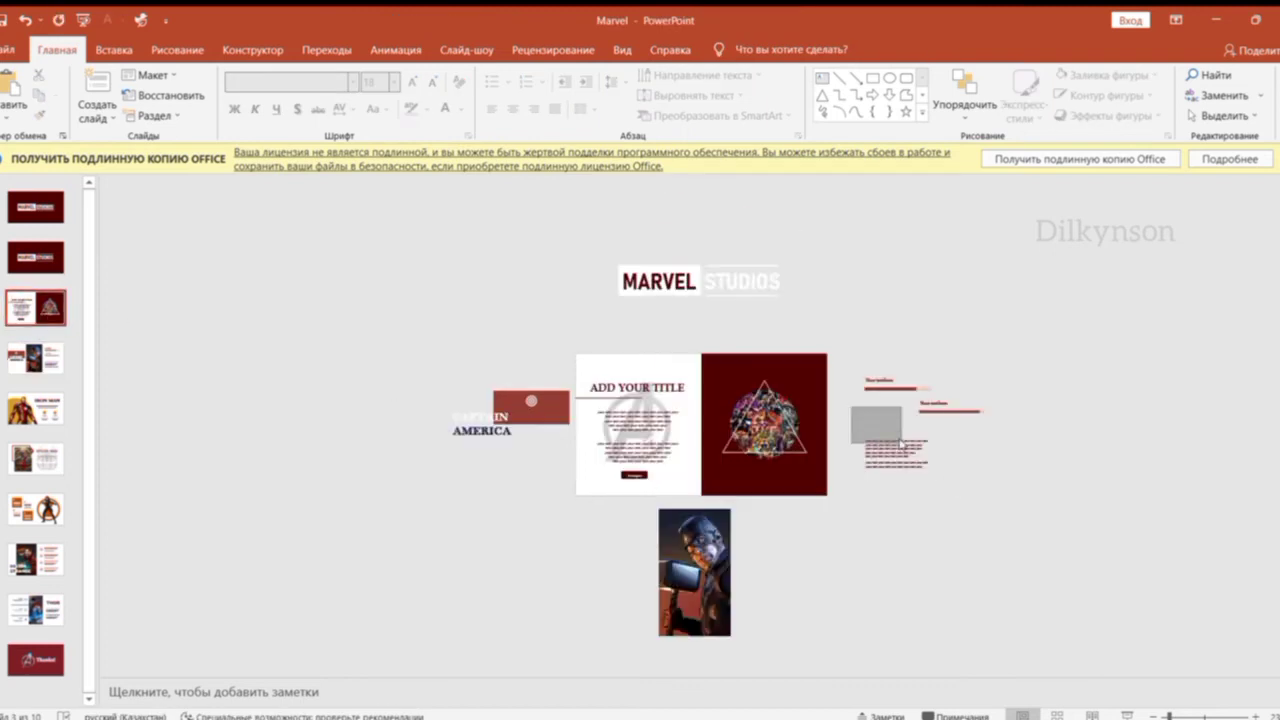
Select all the Captain America slide elements.
scroll(977, 534, down, 1)
scroll(977, 534, up, 1)
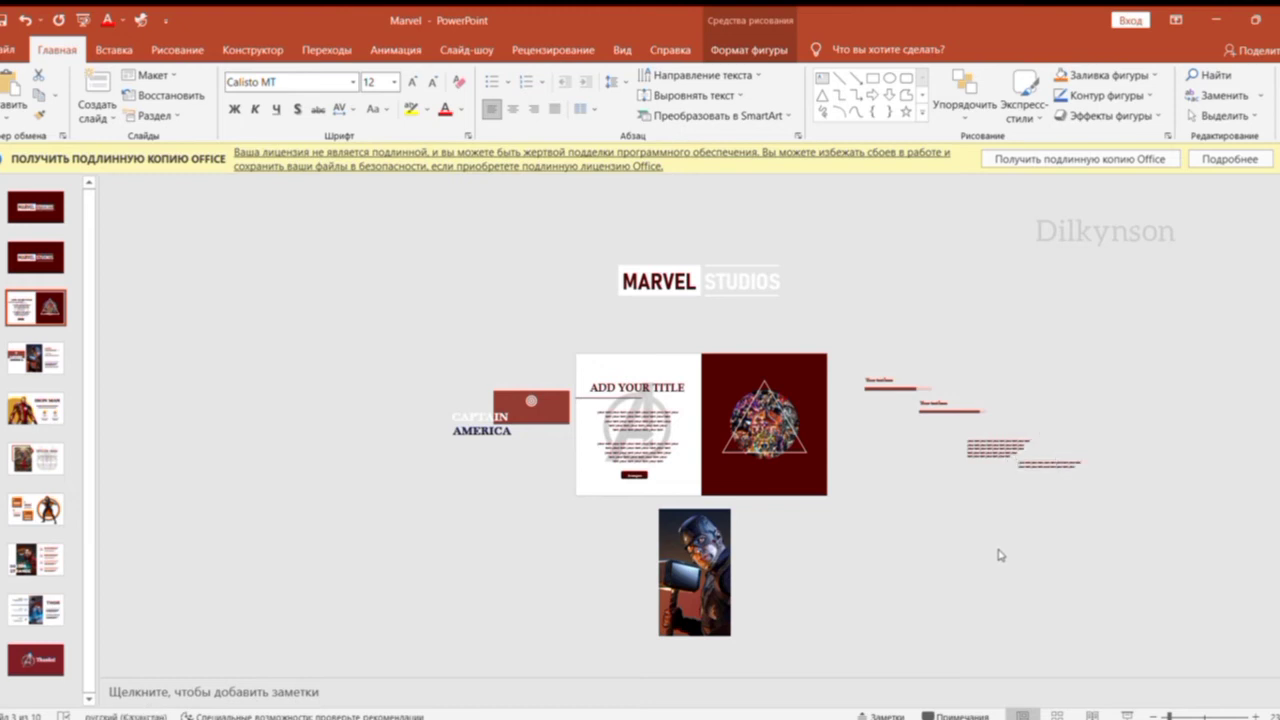
scroll(994, 551, down, 1)
drag(532, 334, 817, 503)
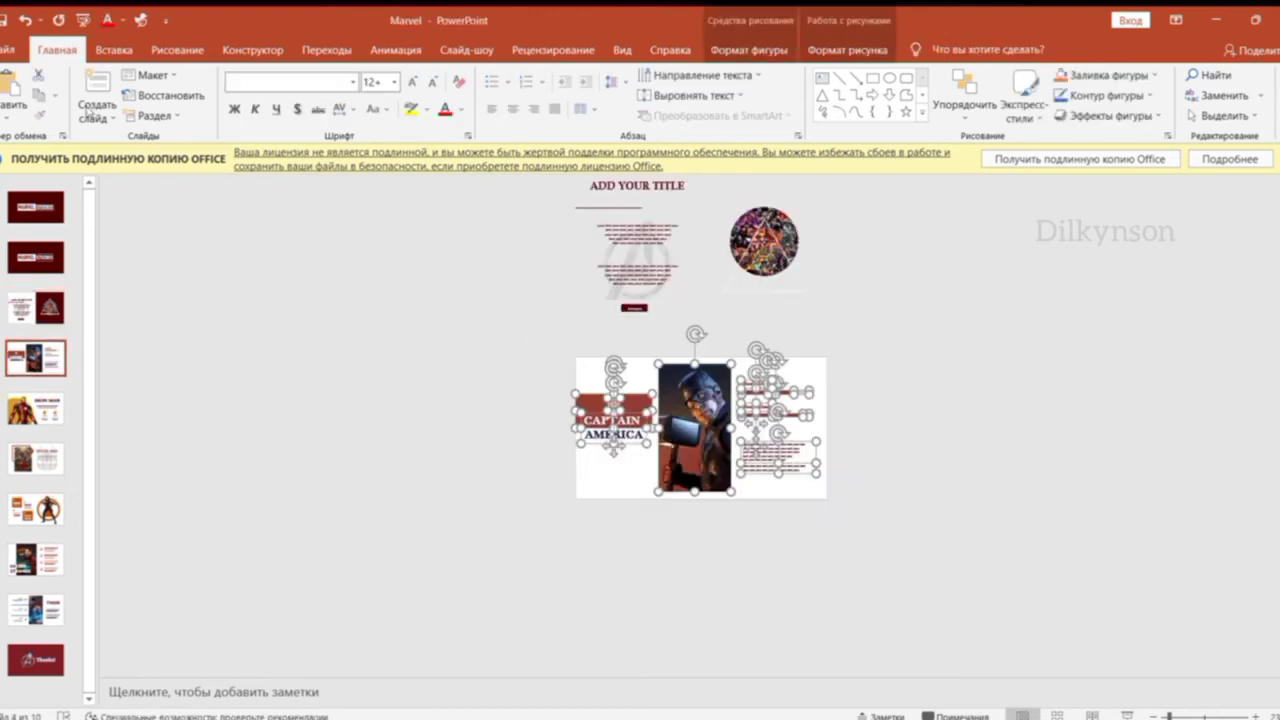
Paste the Captain America elements above the top edge of the Iron Man slide.
scroll(845, 368, down, 1)
scroll(845, 368, up, 1)
scroll(845, 368, down, 1)
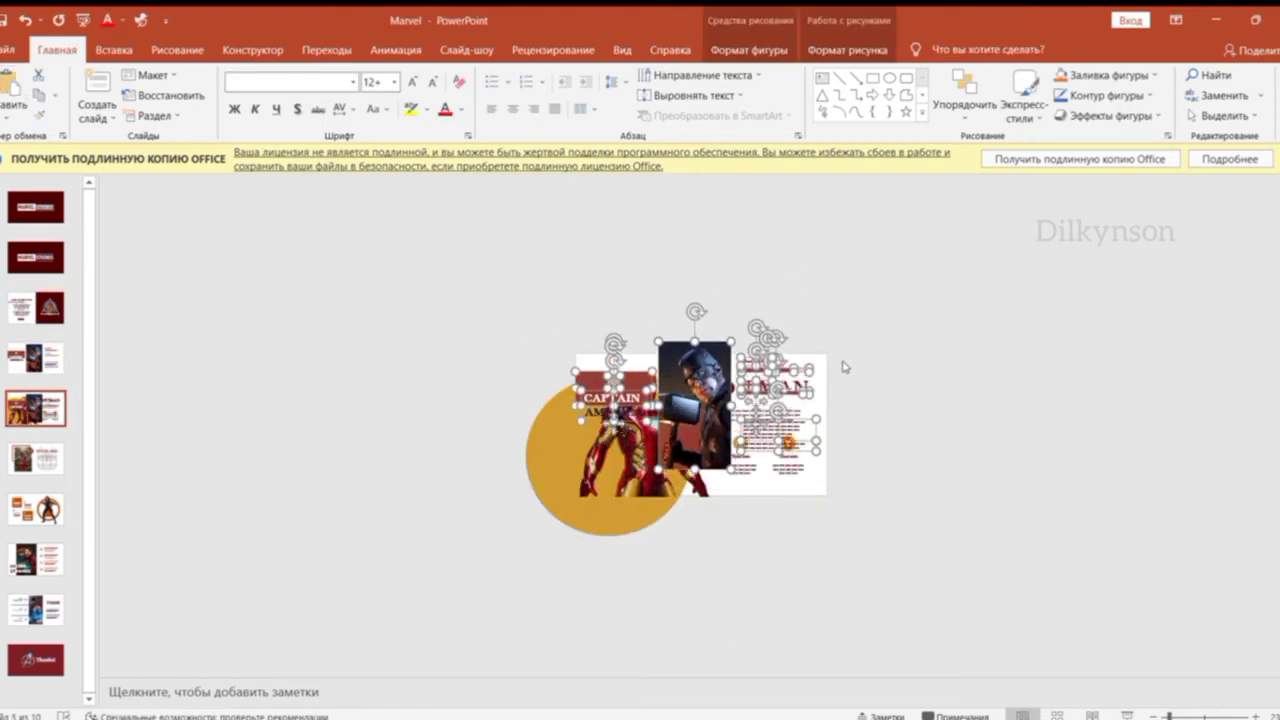
key(Tab)
key(Tab)
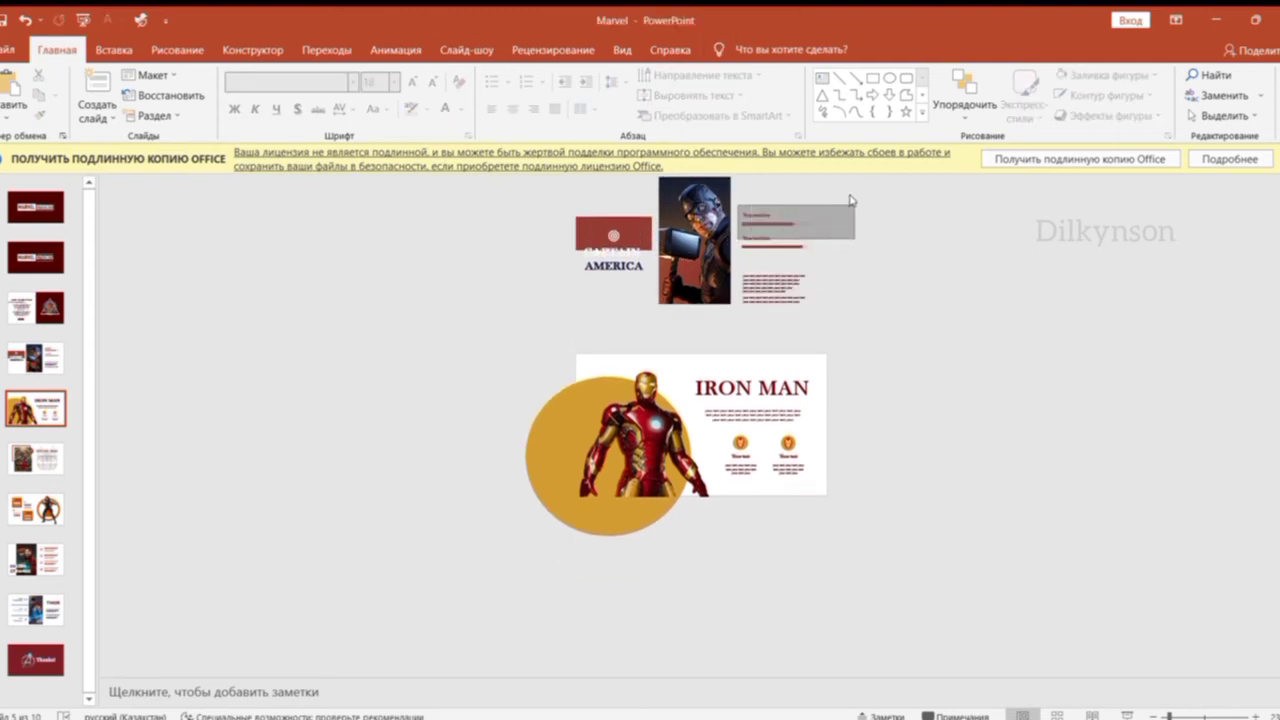
Rearrange the pasted text boxes, then select the orange circle and Iron Man picture.
drag(738, 192, 868, 242)
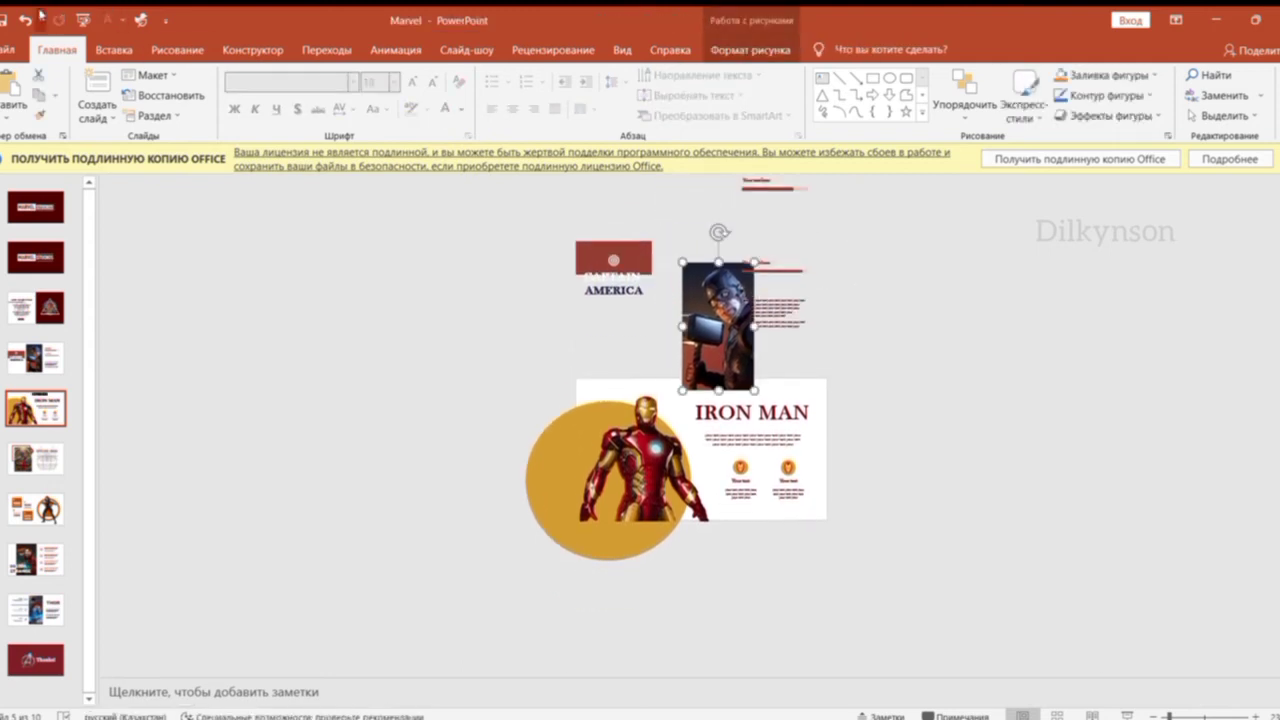
mouse_move(737, 222)
mouse_down()
mouse_move(905, 290)
mouse_move(894, 306)
mouse_up()
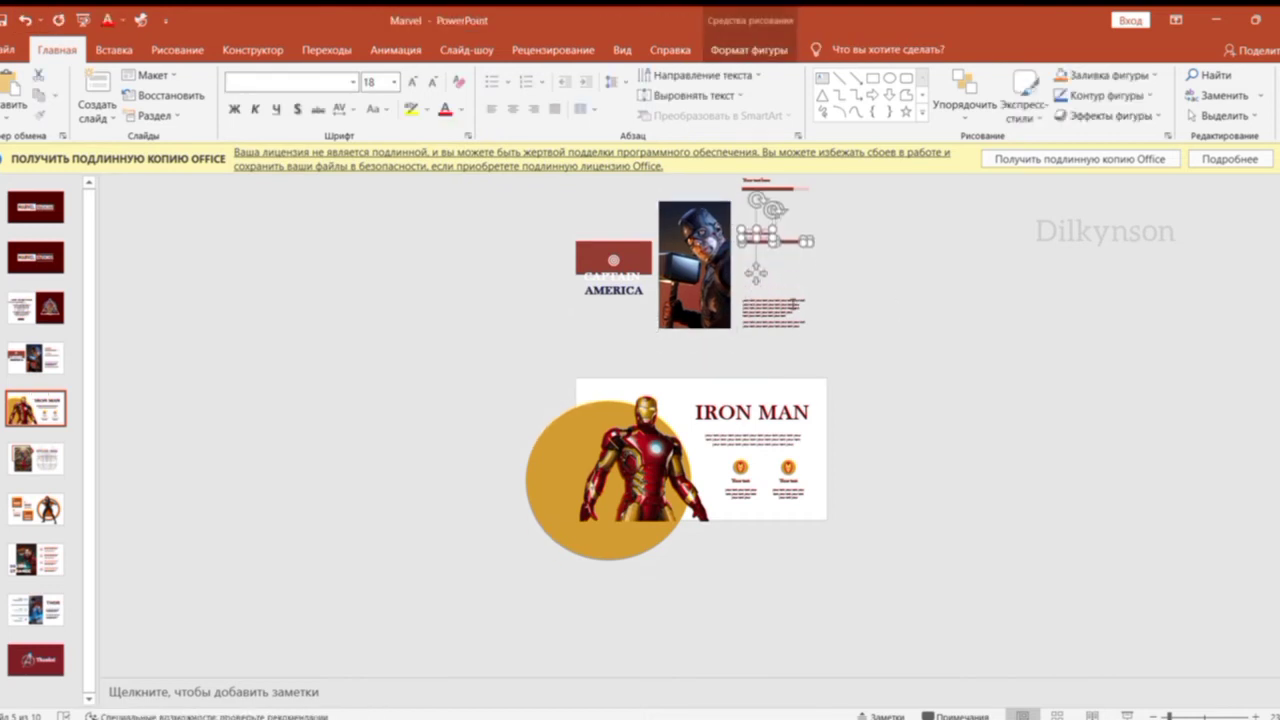
click(812, 313)
drag(808, 340, 816, 331)
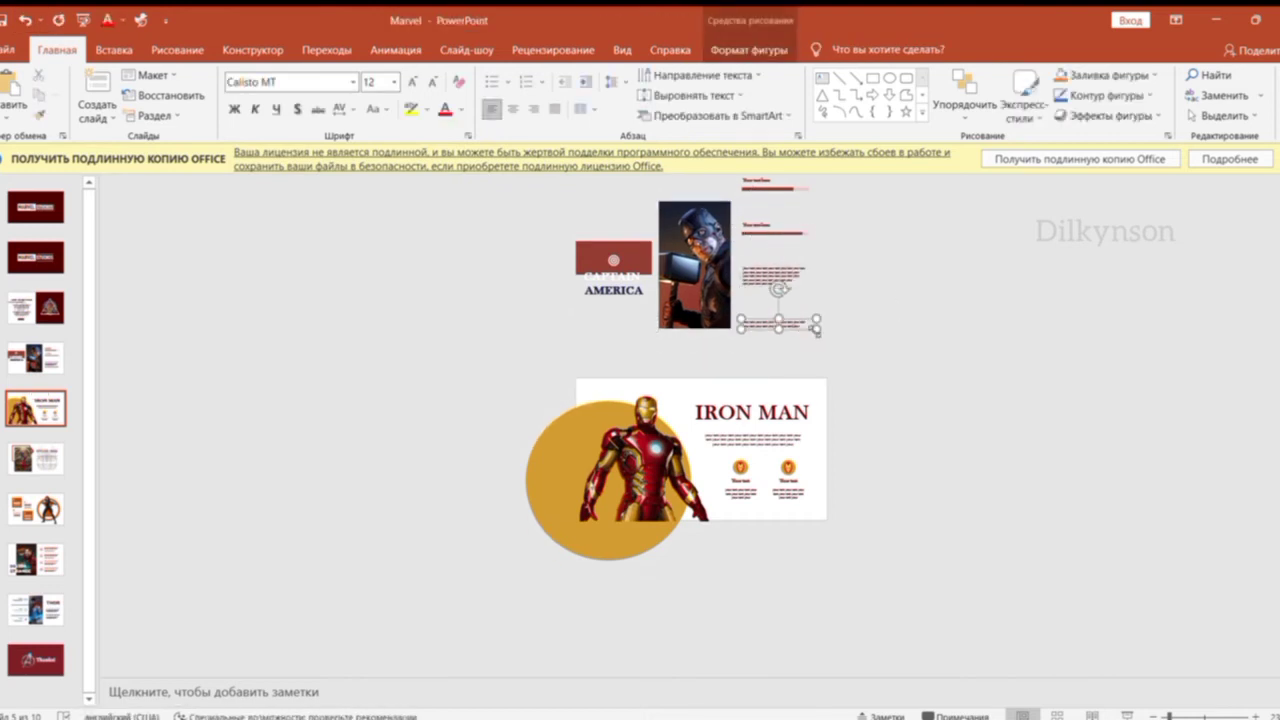
click(864, 310)
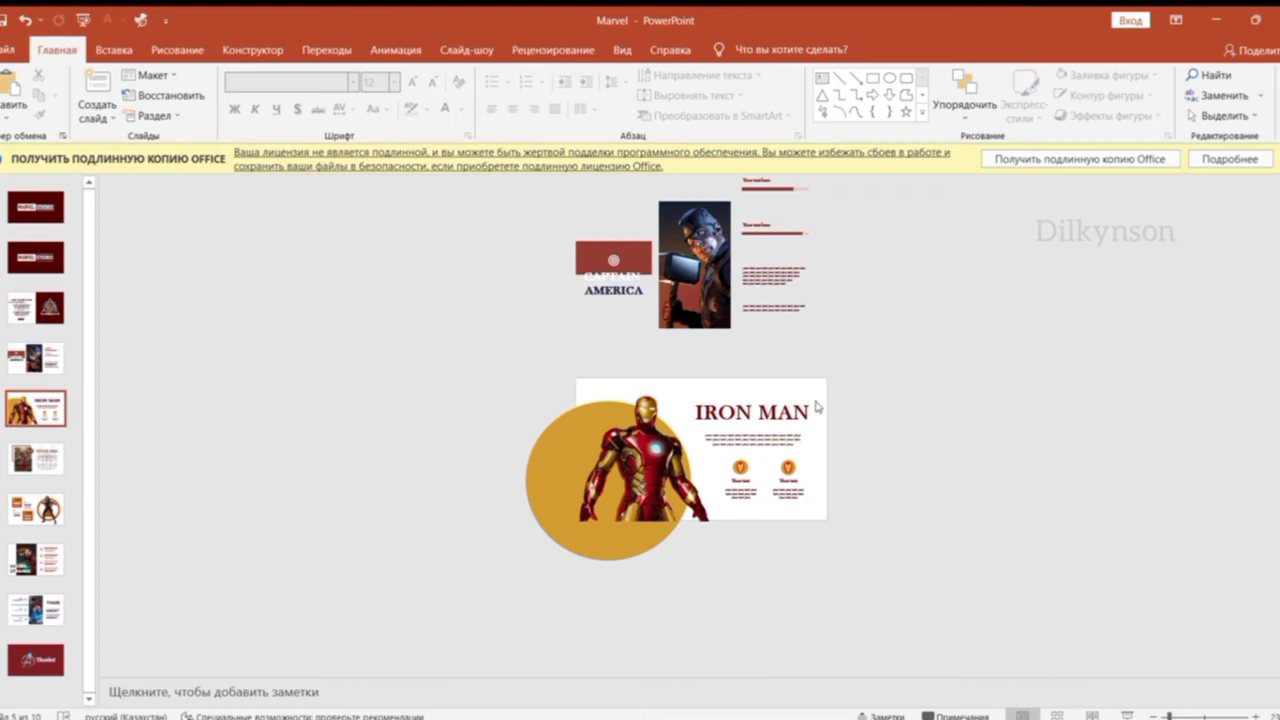
mouse_move(478, 362)
mouse_down()
mouse_move(686, 537)
mouse_move(714, 584)
mouse_up()
Paste the Iron Man circle and picture on slide 4, off its lower left.
click(30, 358)
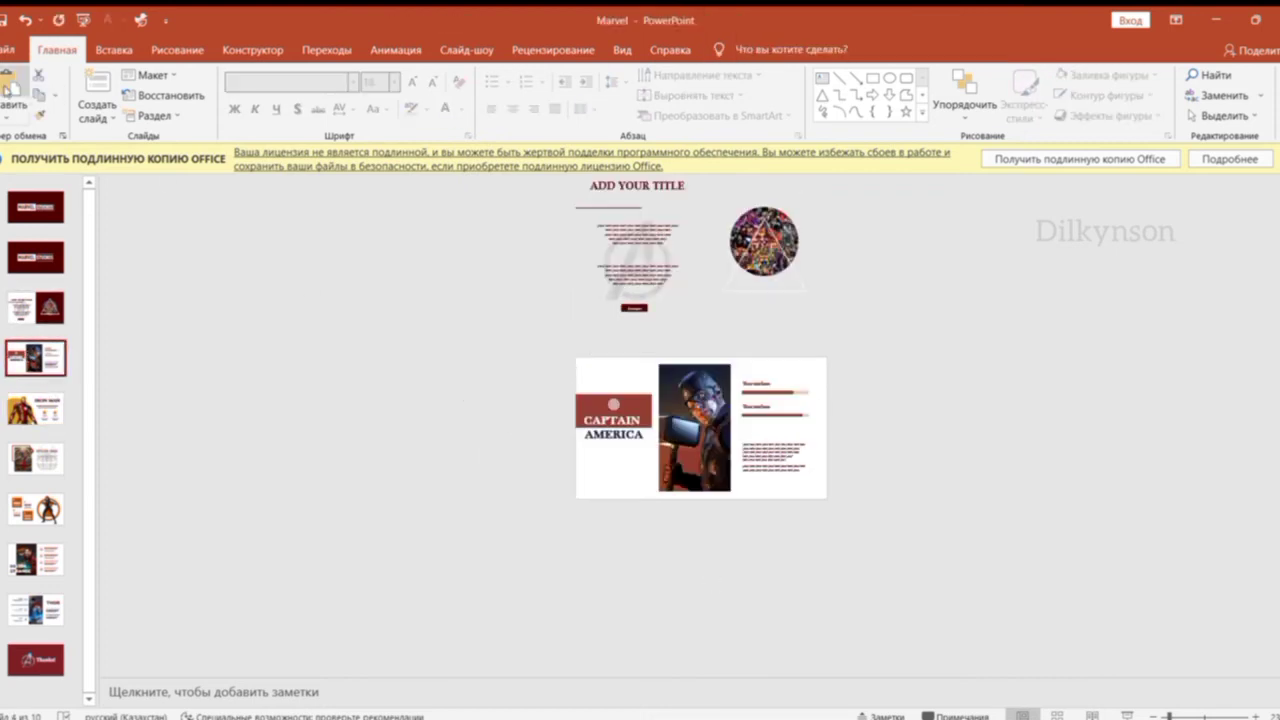
key(ctrl+v)
drag(568, 458, 443, 539)
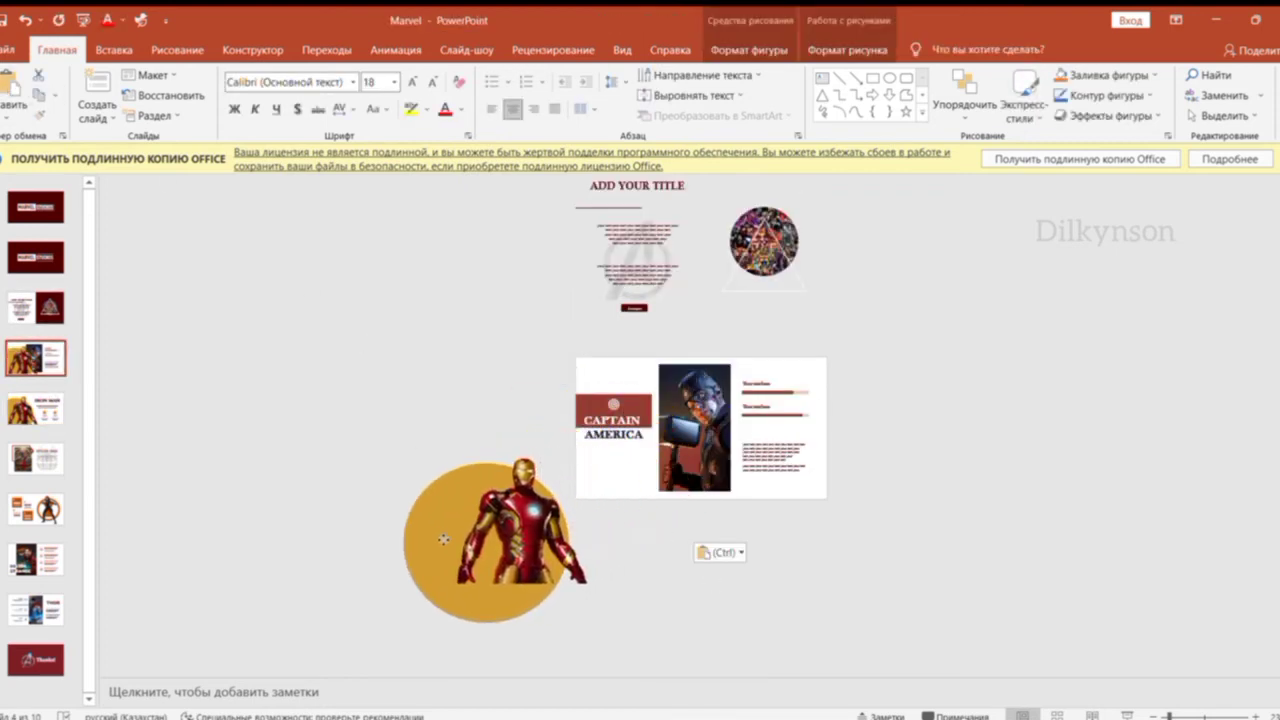
Shrink the orange circle and position the Iron Man picture over it.
click(438, 539)
drag(405, 623, 547, 484)
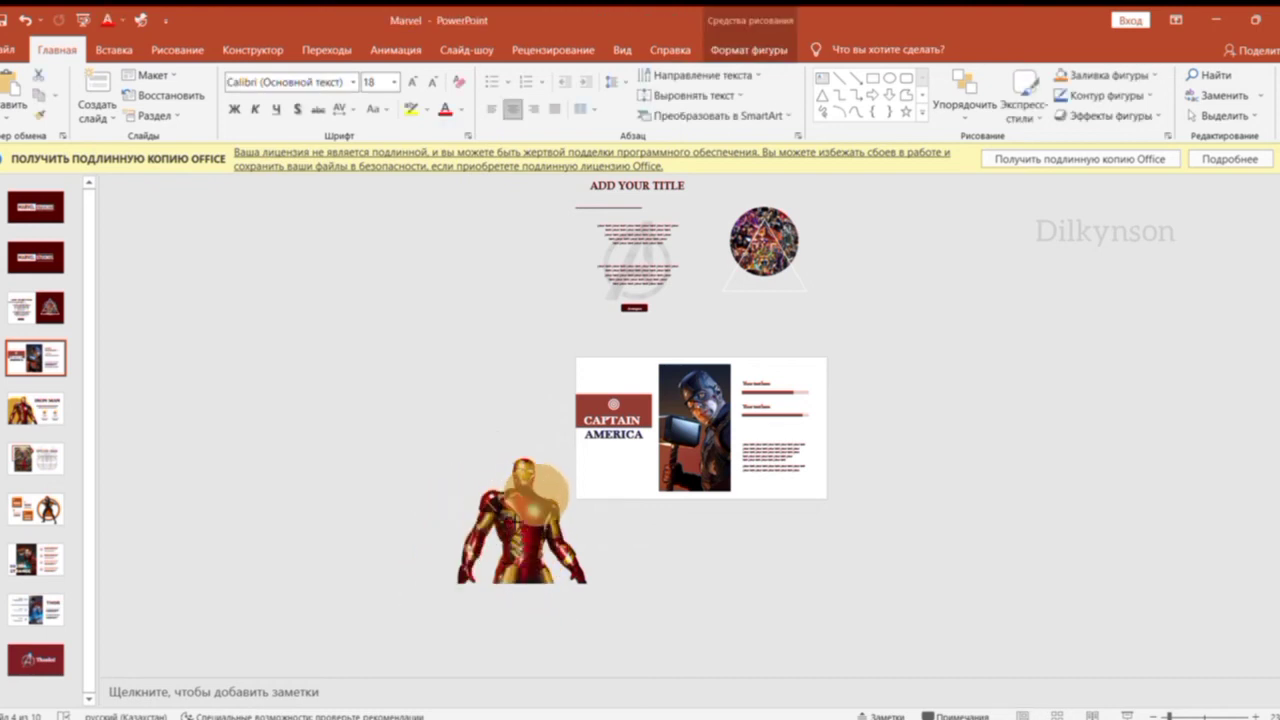
click(520, 530)
click(920, 480)
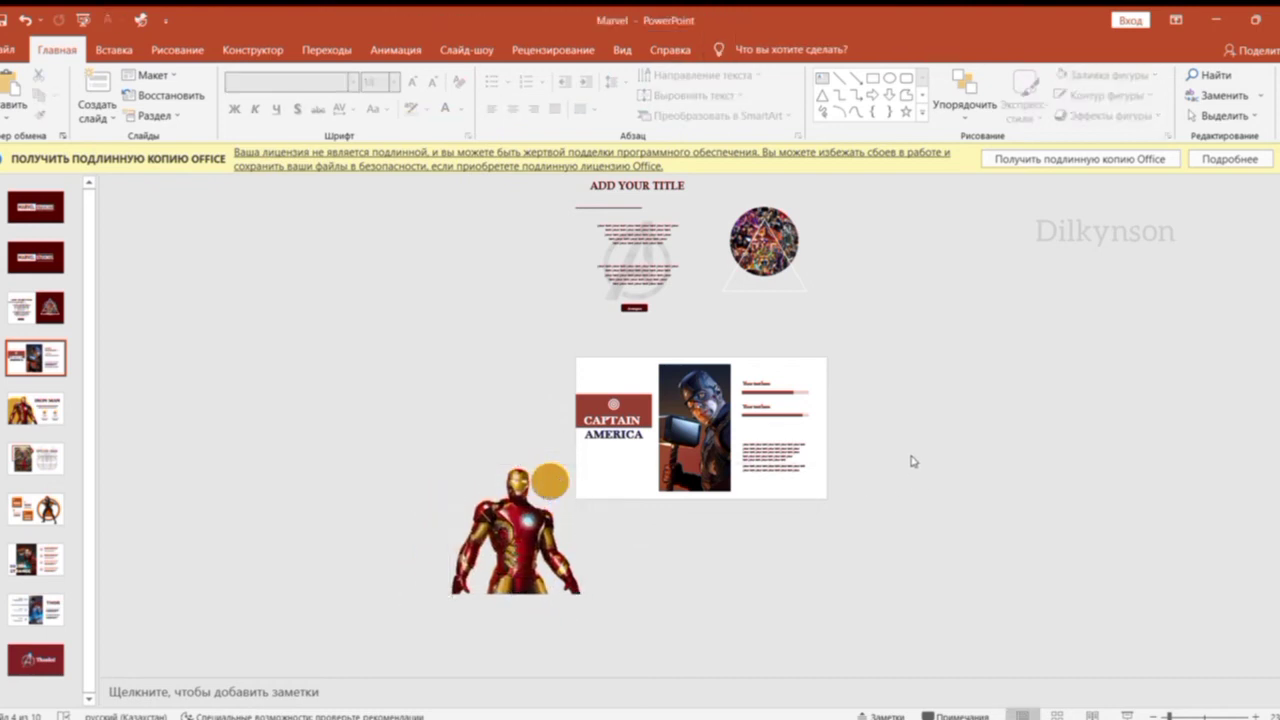
drag(522, 530, 531, 540)
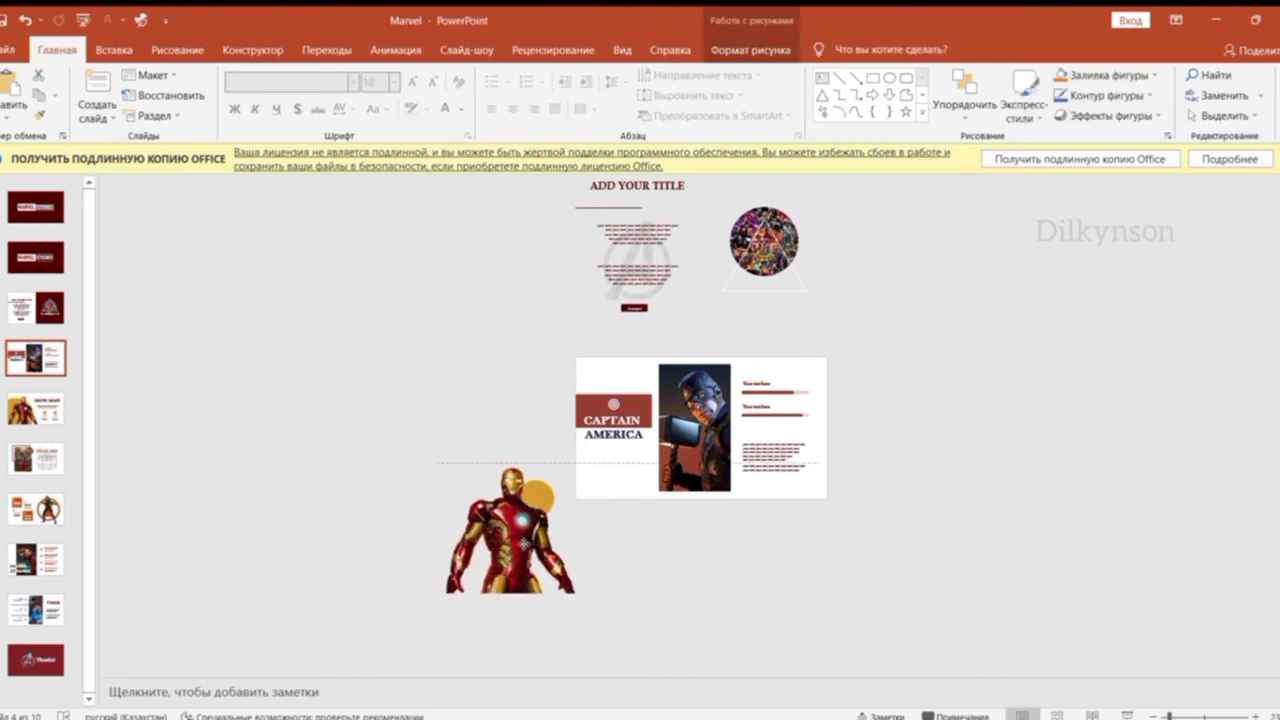
click(34, 404)
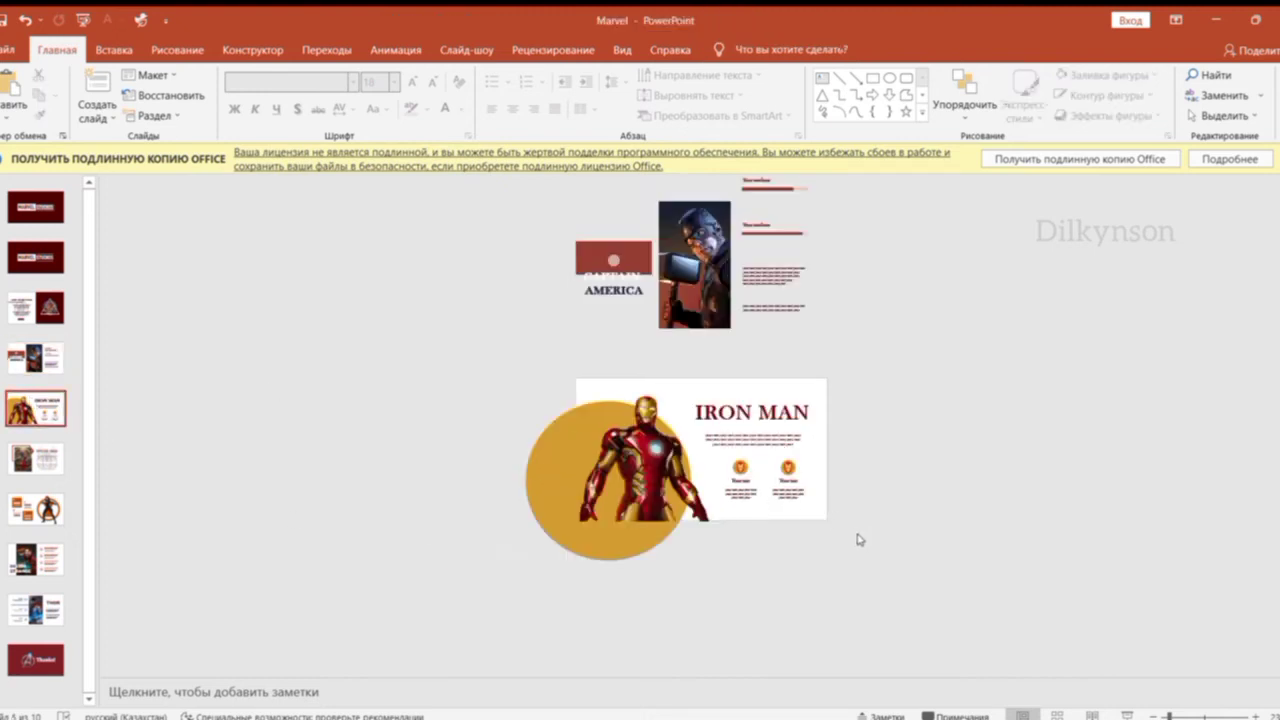
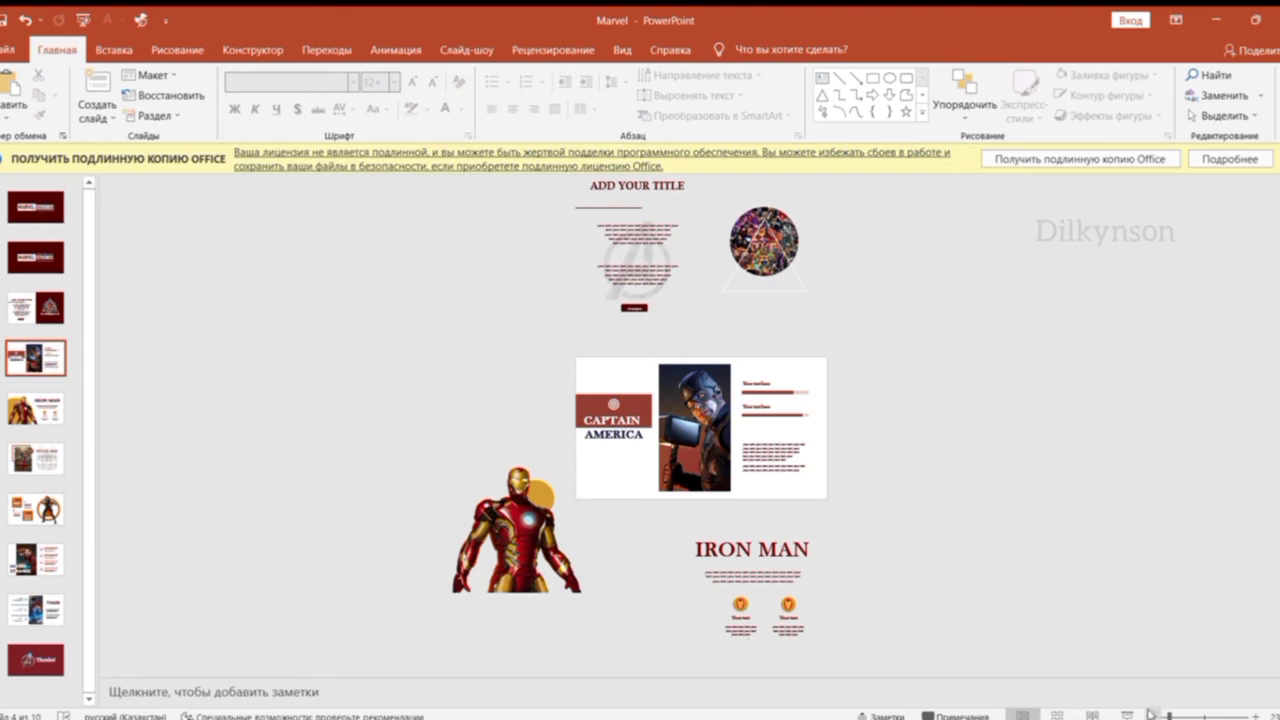
Zoom out and reposition the off-slide IRON MAN title, captions and orange icon beside the figure.
click(1161, 712)
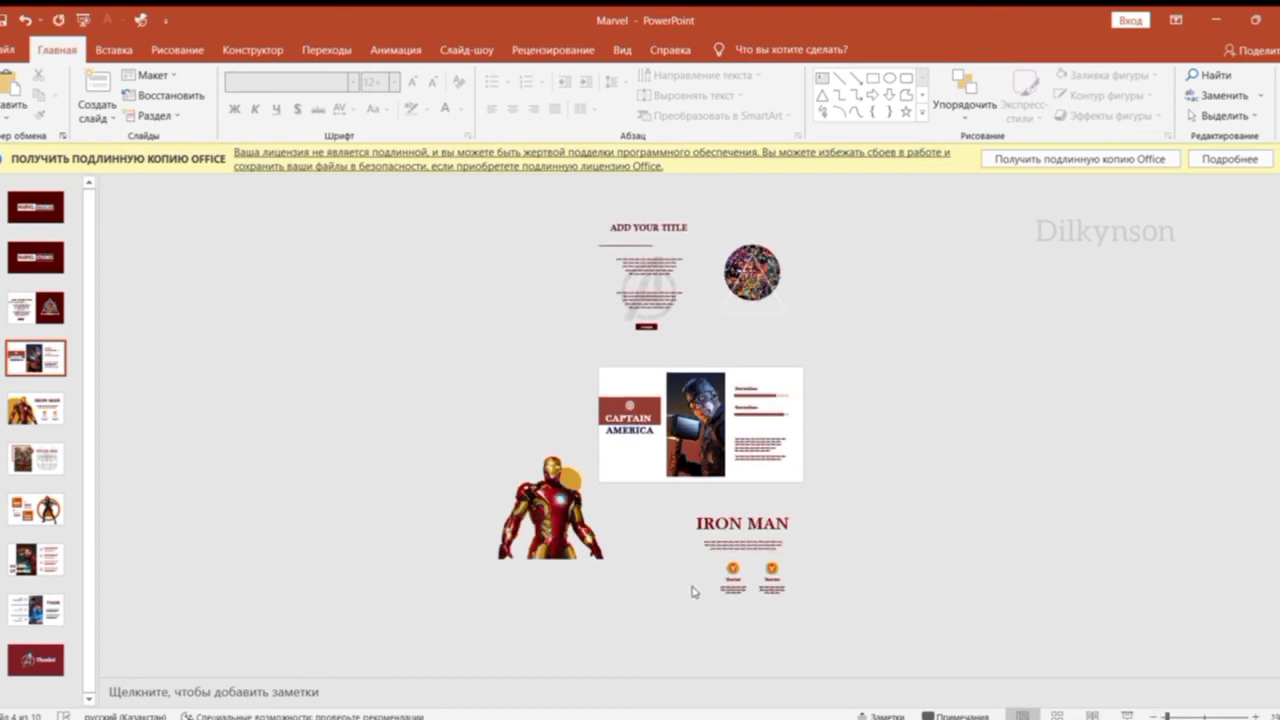
click(735, 590)
click(742, 576)
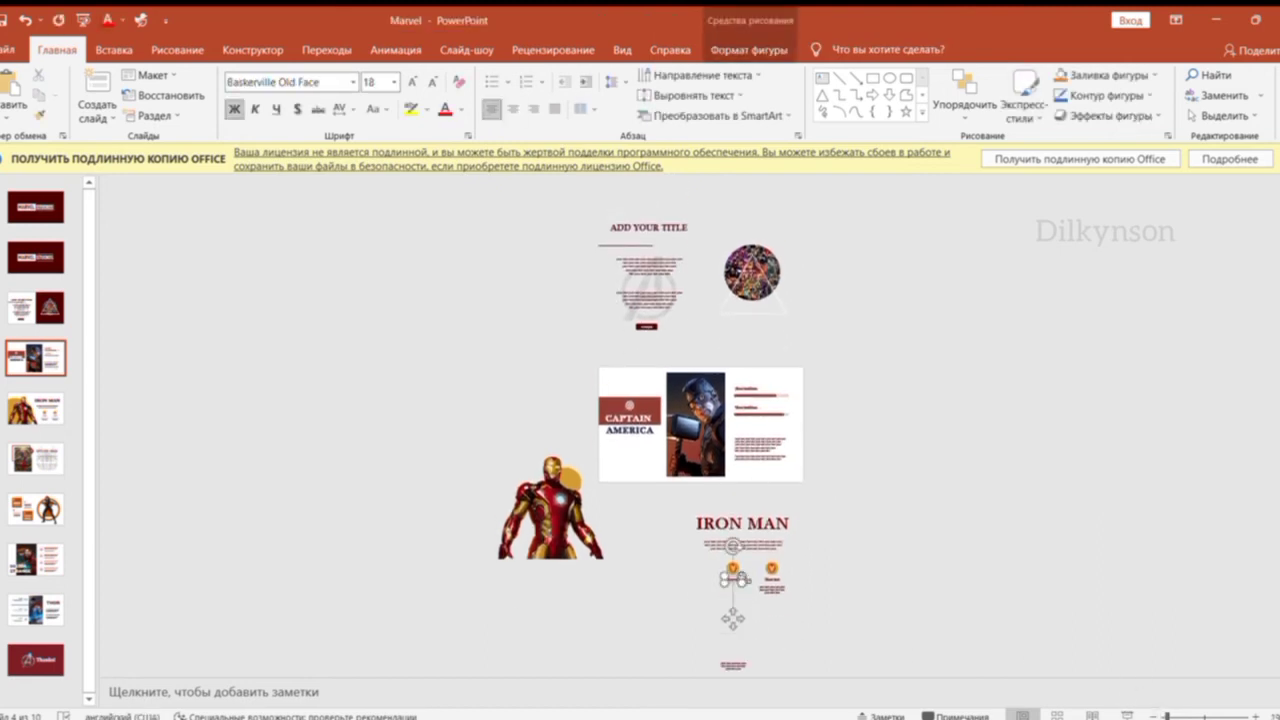
key(ctrl+z)
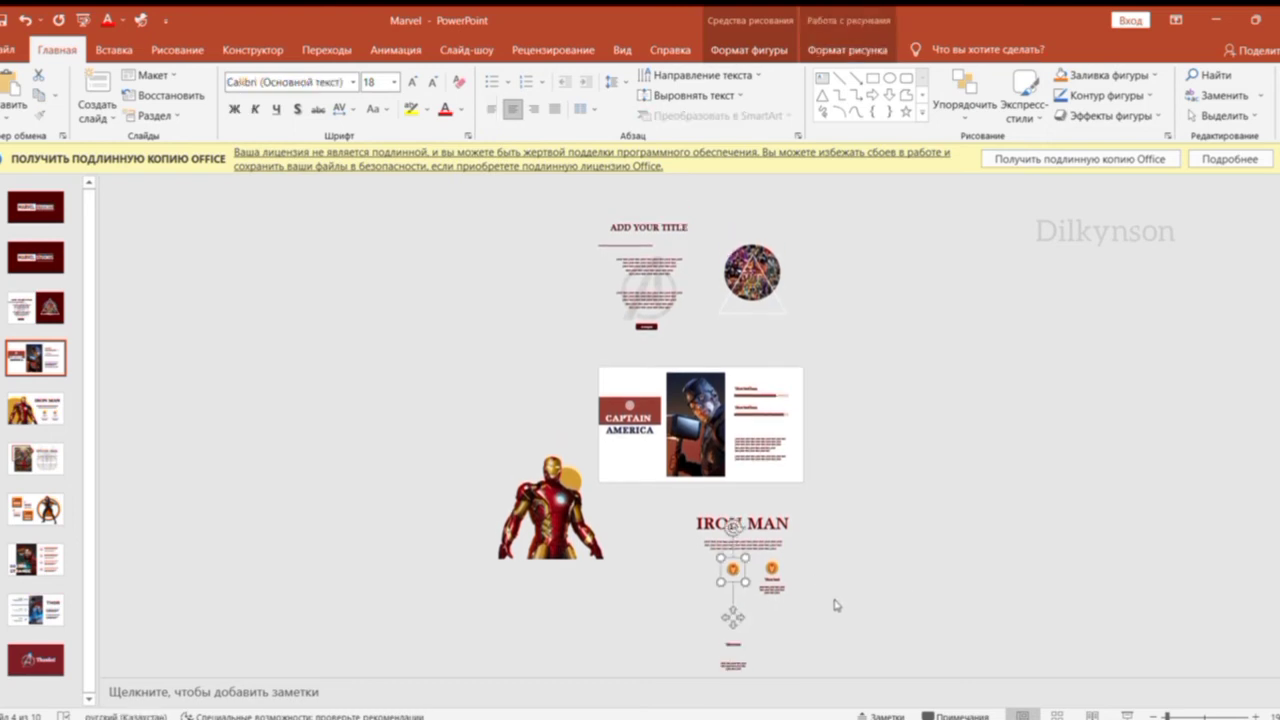
key(ctrl+z)
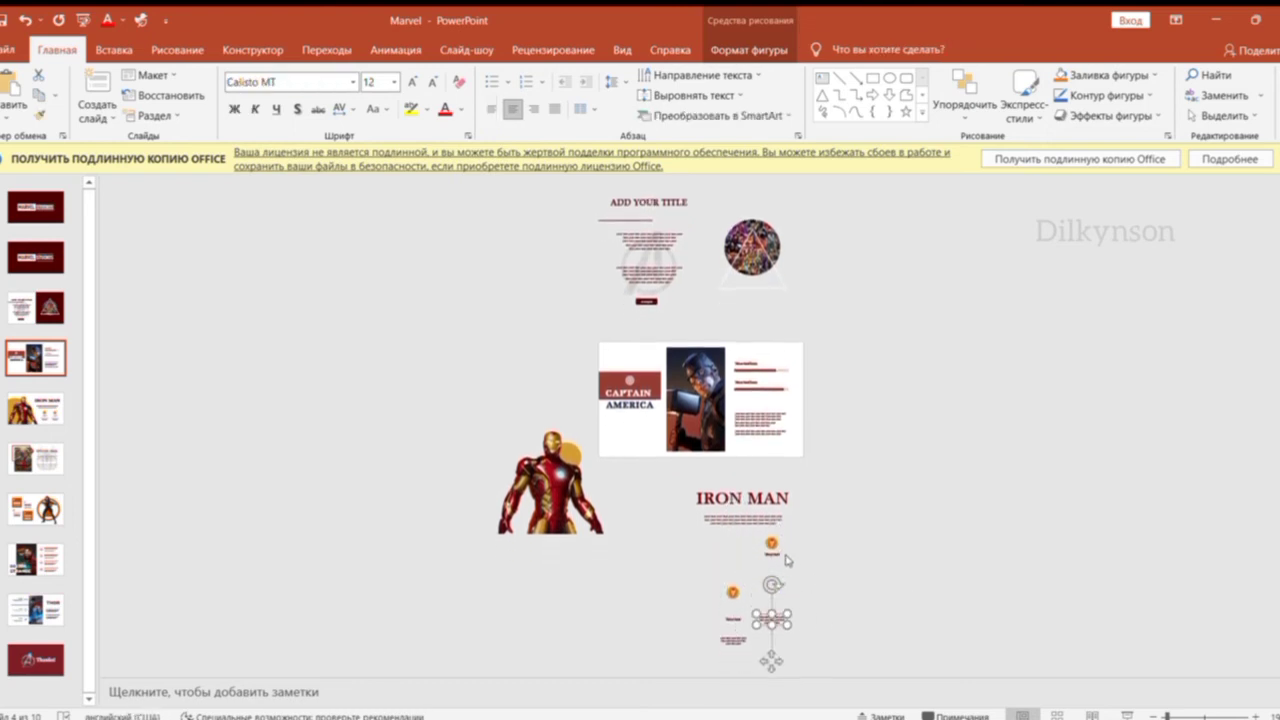
click(782, 578)
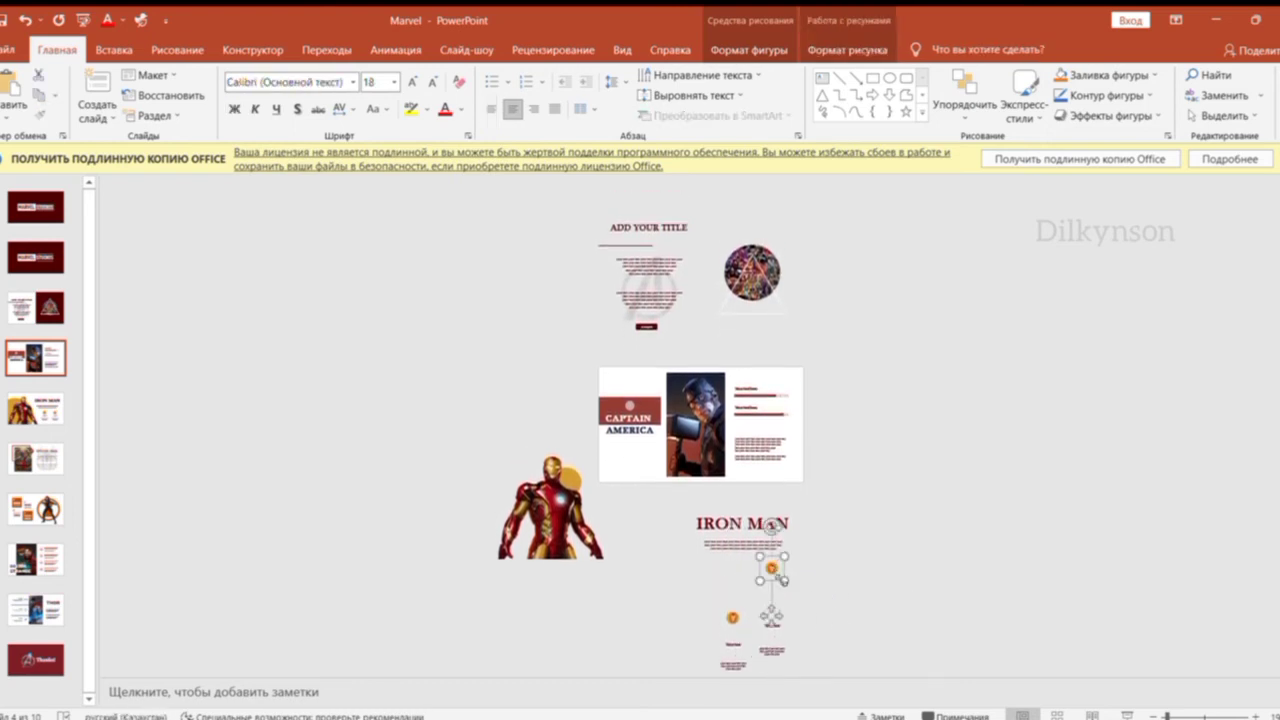
key(ctrl+z)
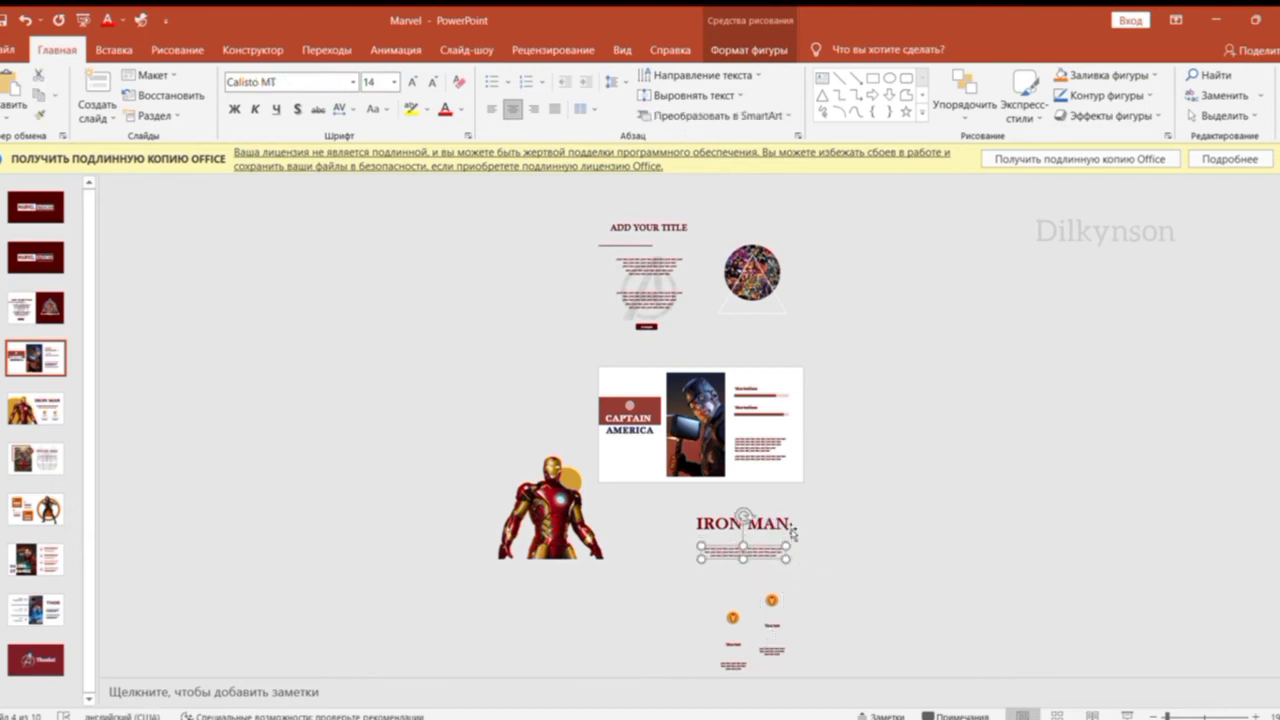
key(ctrl+z)
click(877, 521)
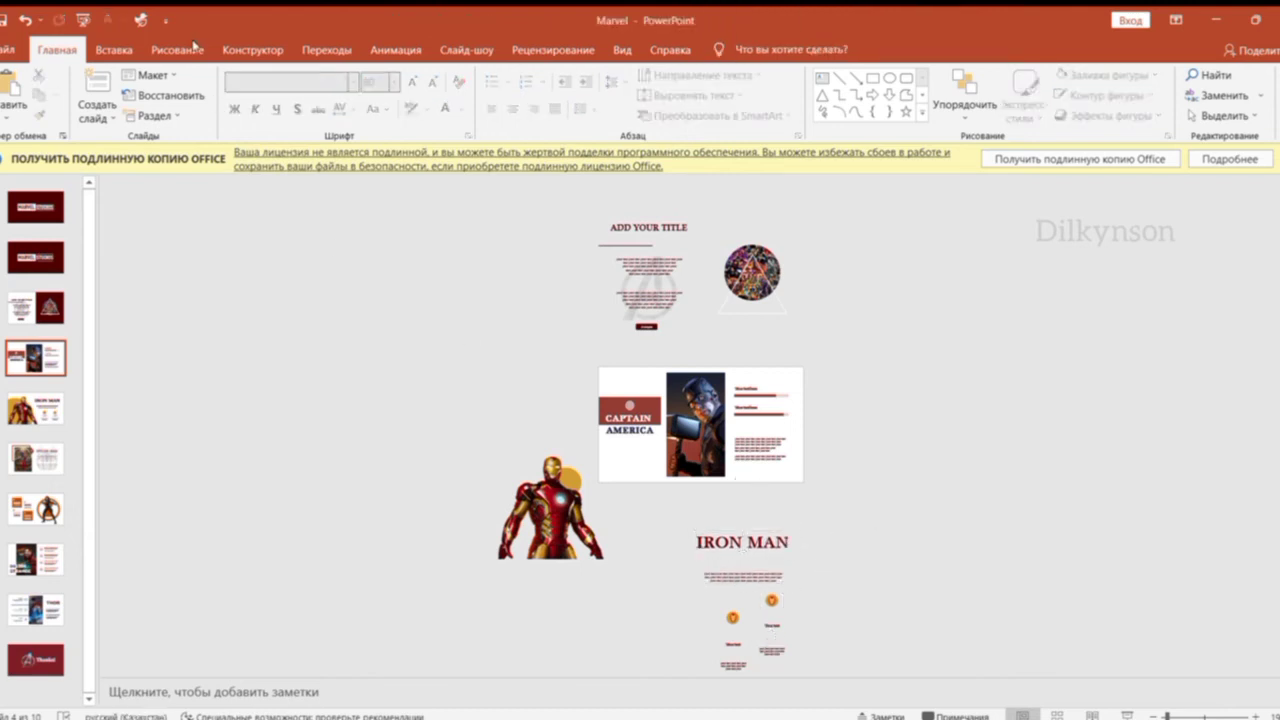
Paste the Iron Man slide content above the Spider-Man slide and shrink the gold circle to a dot.
drag(487, 337, 864, 549)
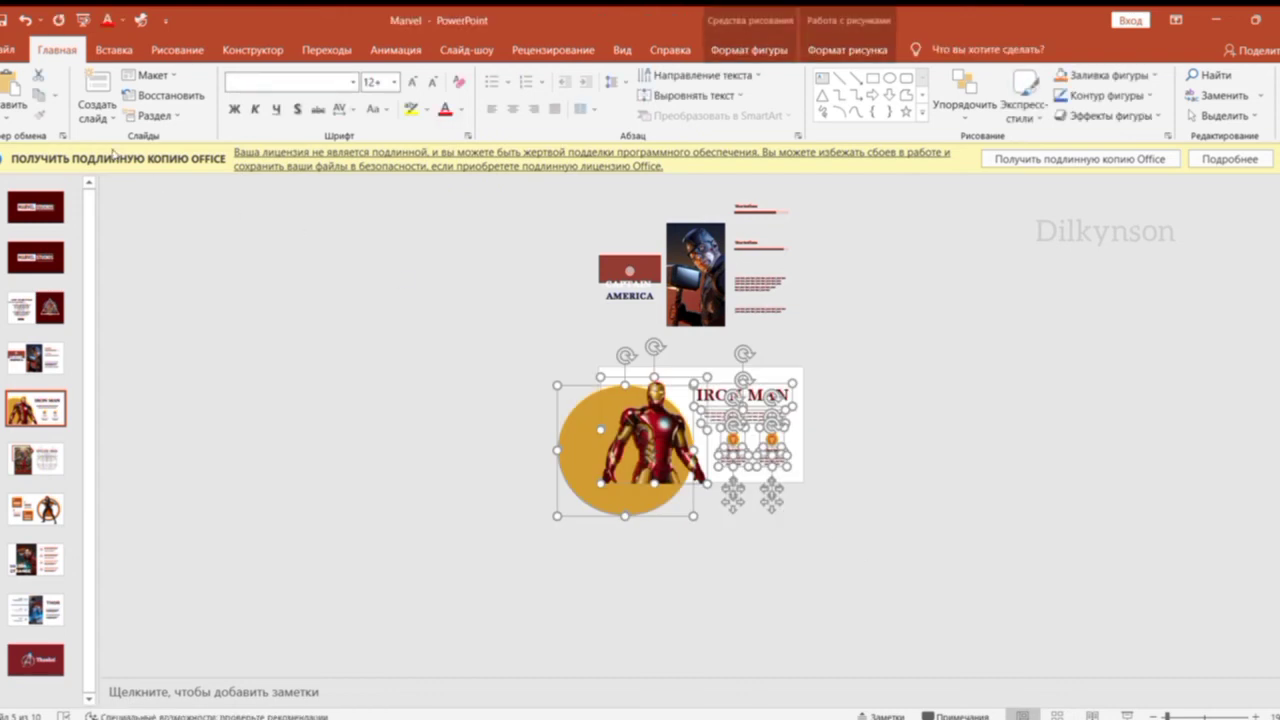
click(35, 458)
key(ctrl+v)
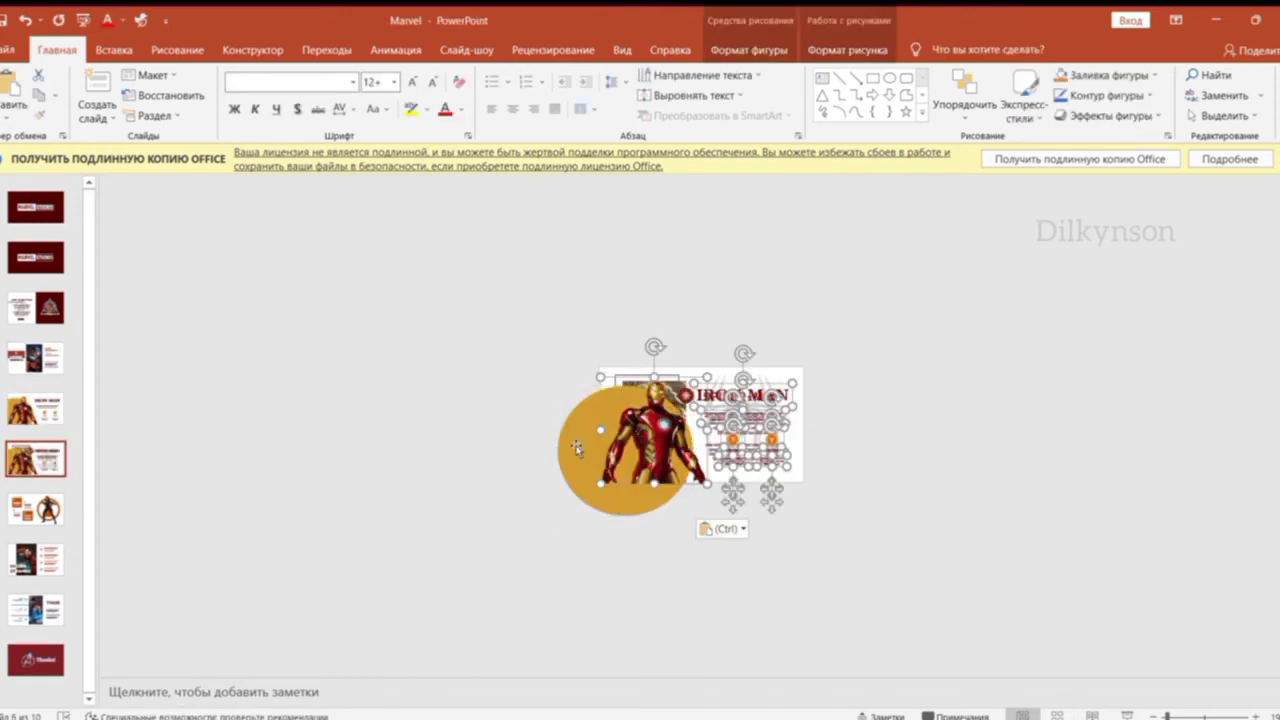
drag(665, 440, 665, 308)
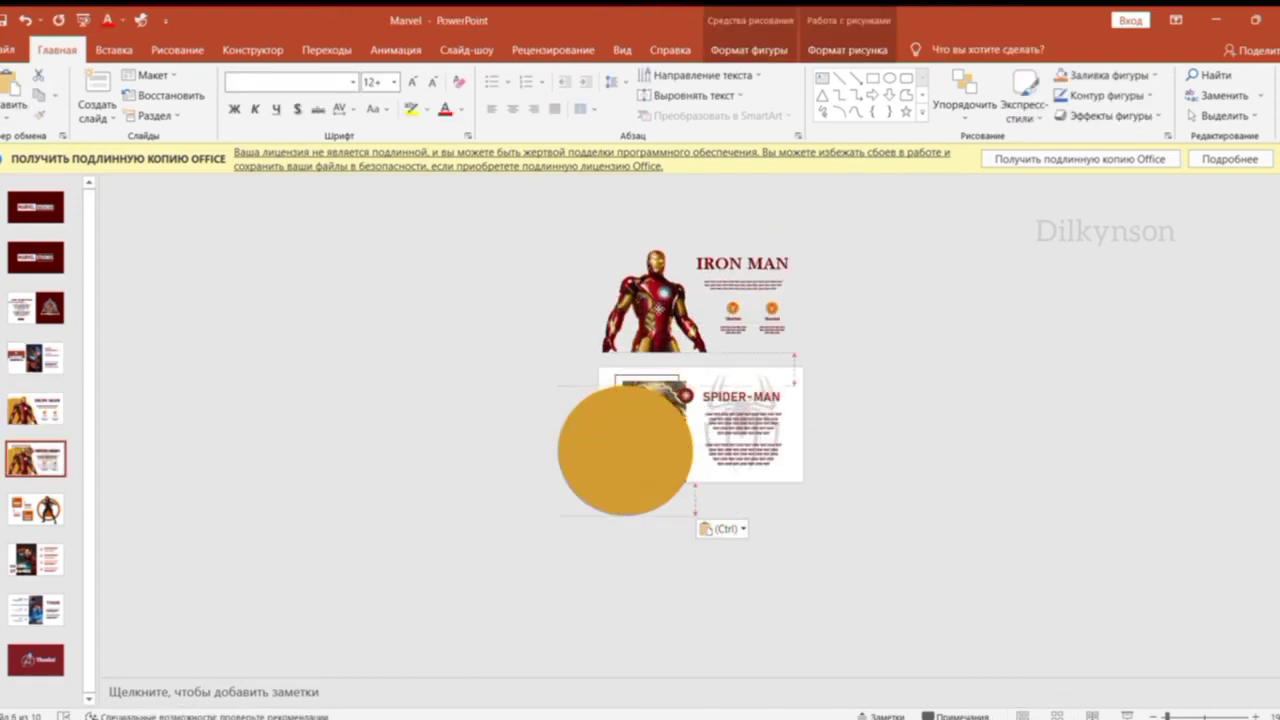
click(632, 441)
drag(694, 385, 592, 481)
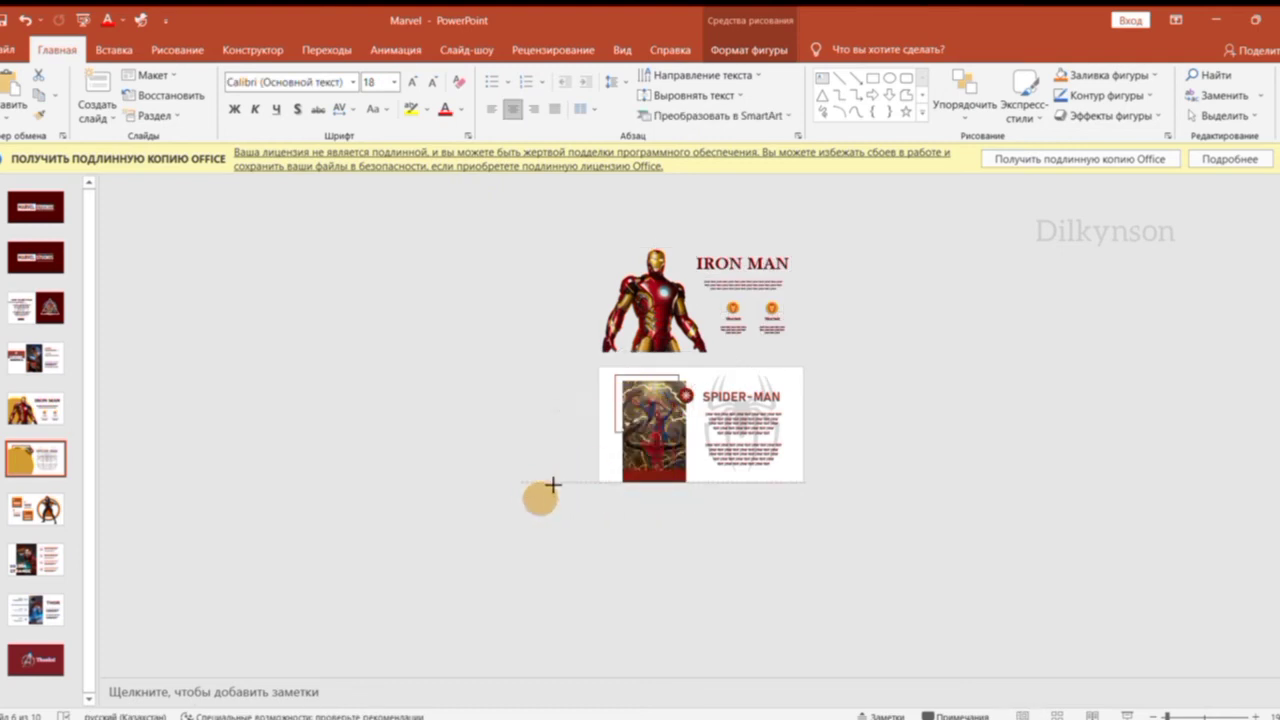
Raise the pasted IRON MAN title, text lines and icons further above the Spider-Man slide.
key(Tab)
key(Up)
key(Up)
key(Up)
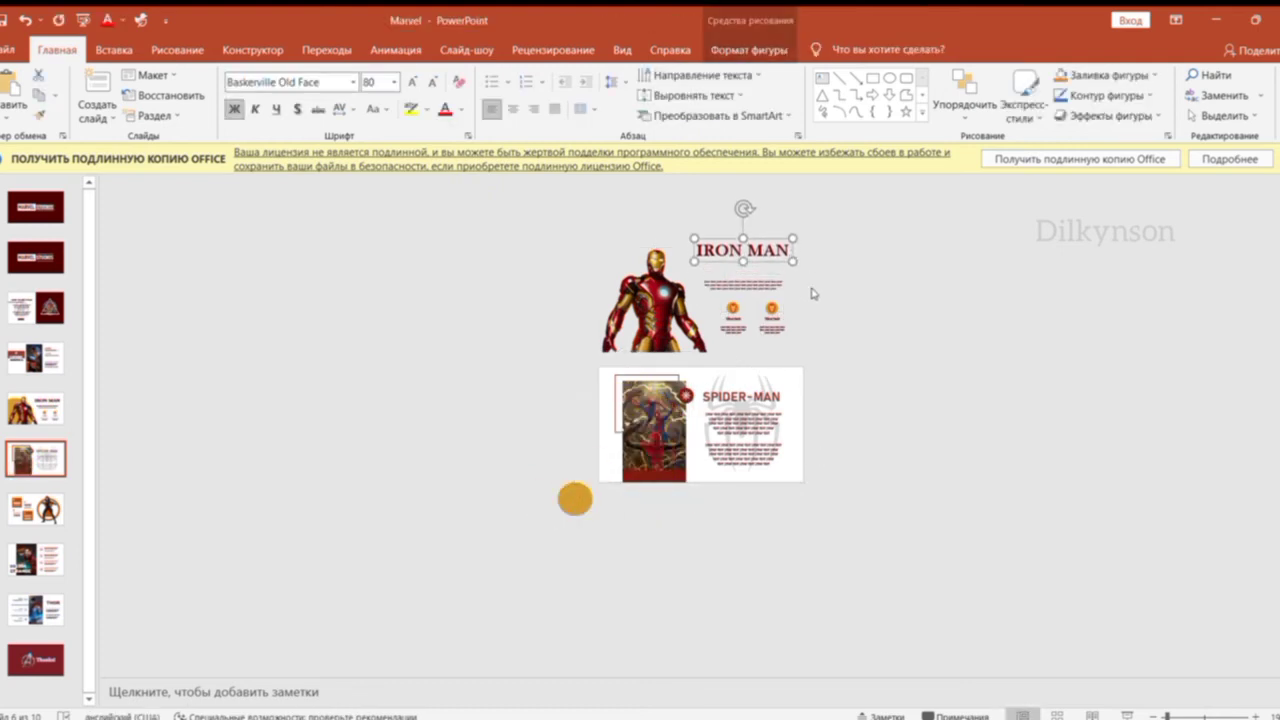
key(Tab)
key(Up)
key(Up)
key(Up)
key(Tab)
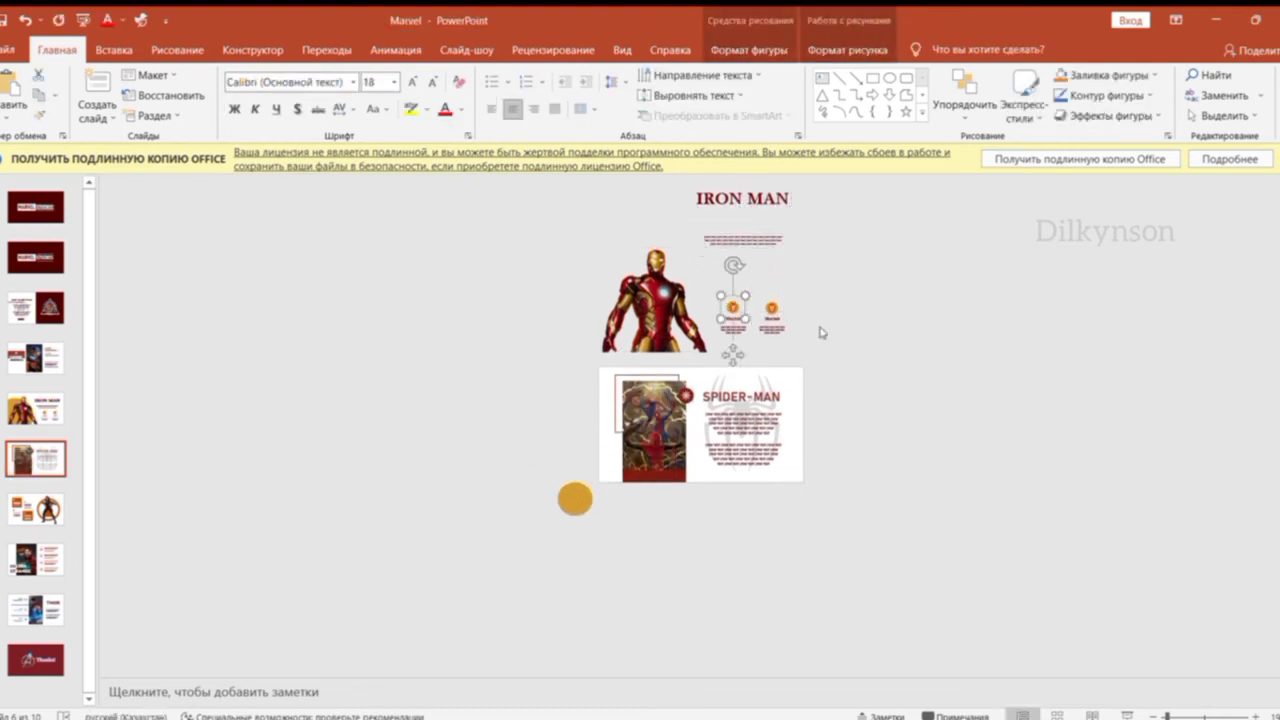
key(Up)
key(Up)
key(Up)
key(Tab)
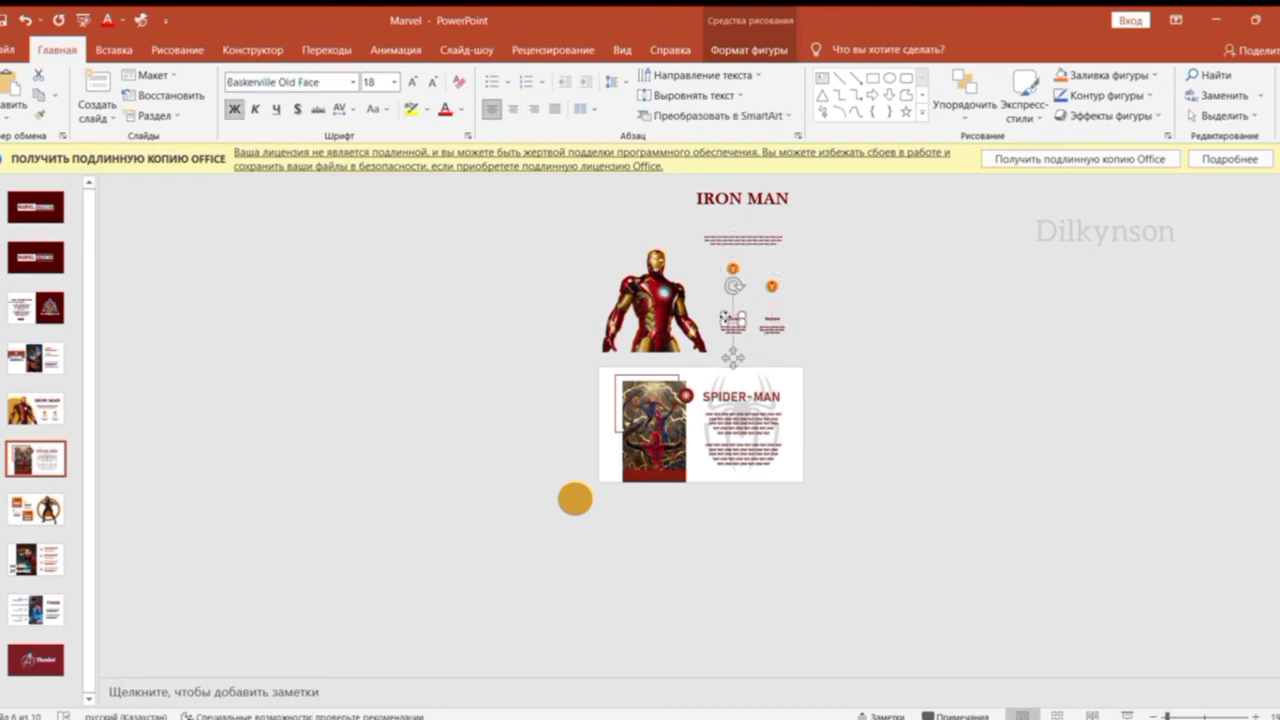
key(Tab)
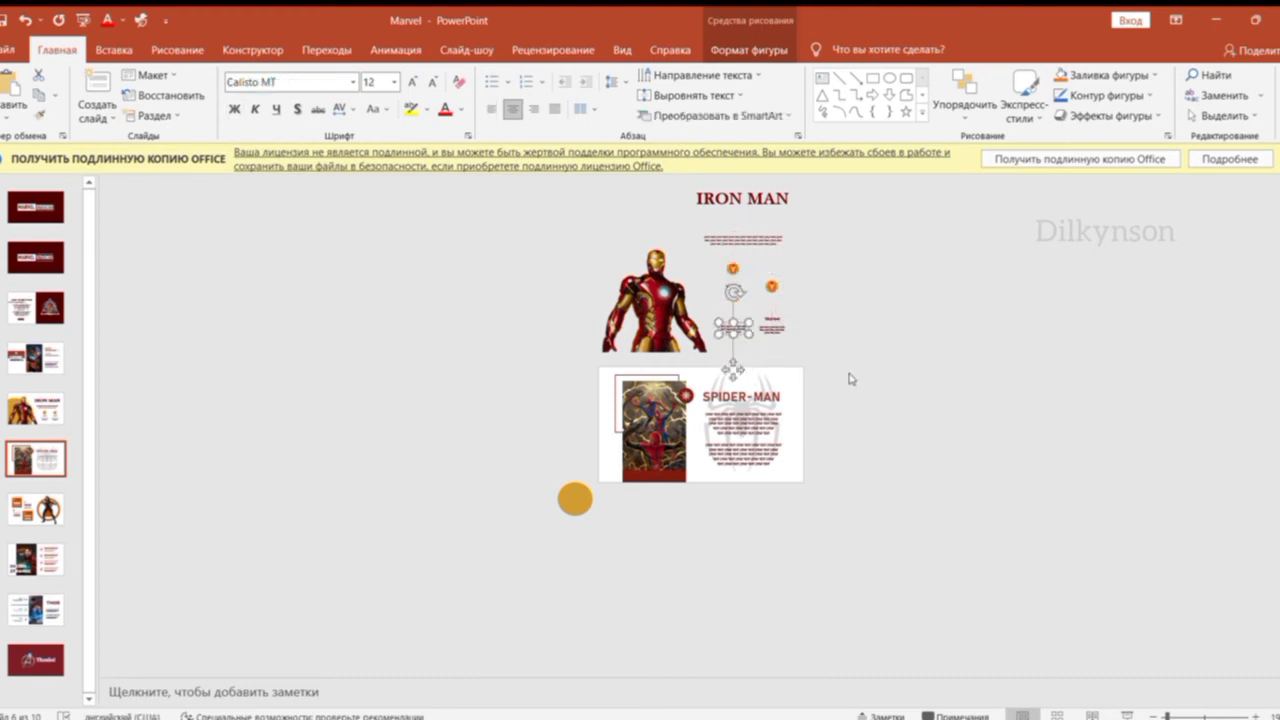
key(Tab)
key(Tab)
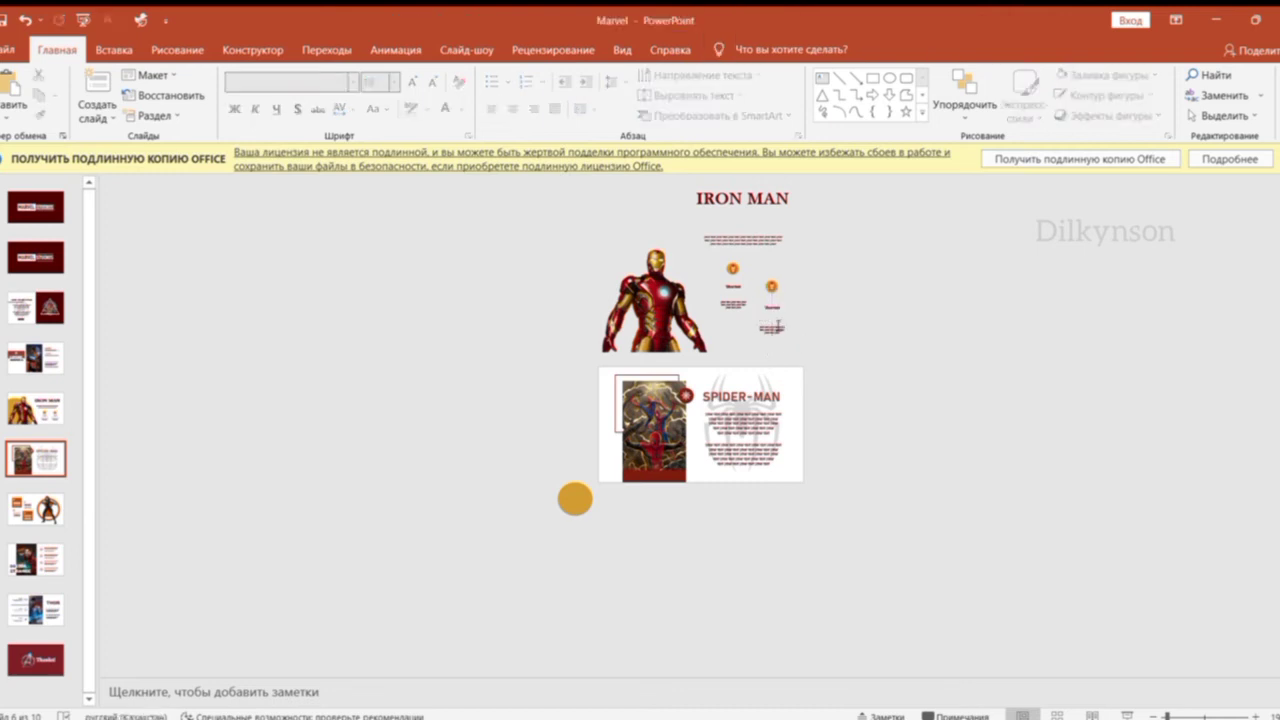
key(Escape)
Paste the Spider-Man slide content onto the Iron Man slide and move it below the canvas.
drag(600, 364, 838, 498)
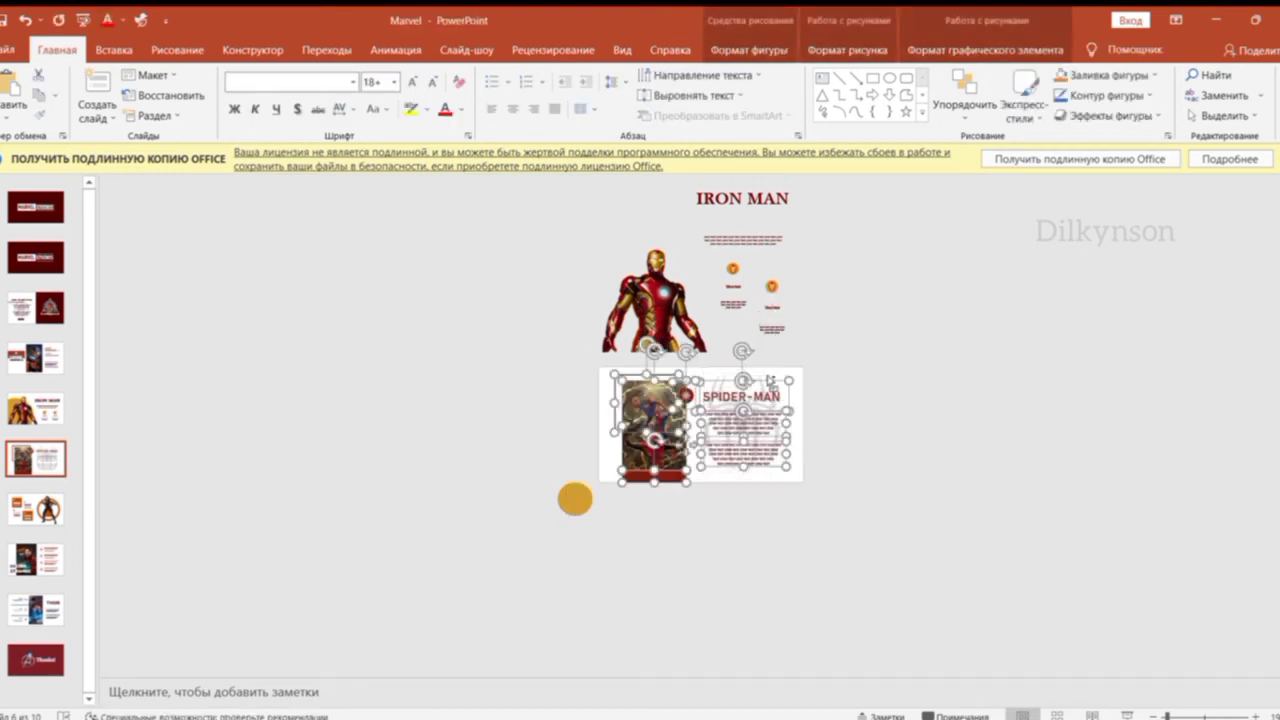
key(ctrl+v)
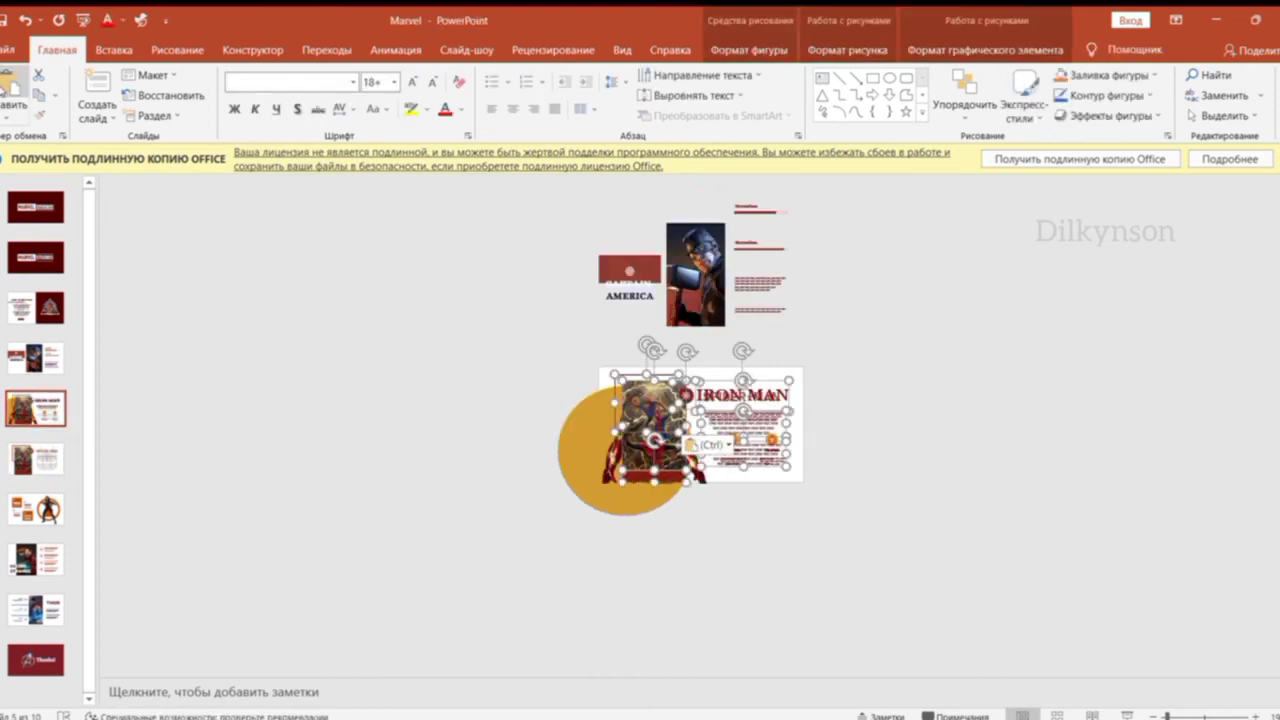
key(Down)
key(Down)
key(Down)
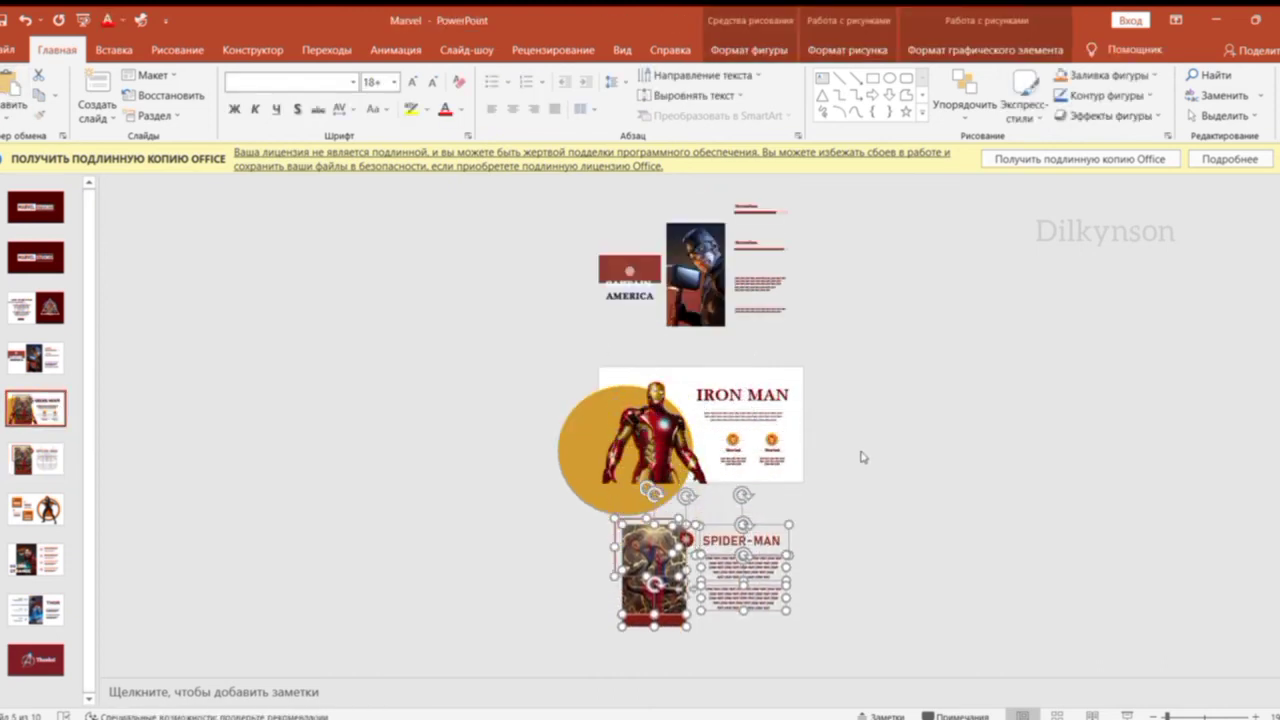
click(847, 477)
Arrange the pasted Spider-Man text boxes, title, red bar, picture and red badge below the Iron Man slide.
click(757, 598)
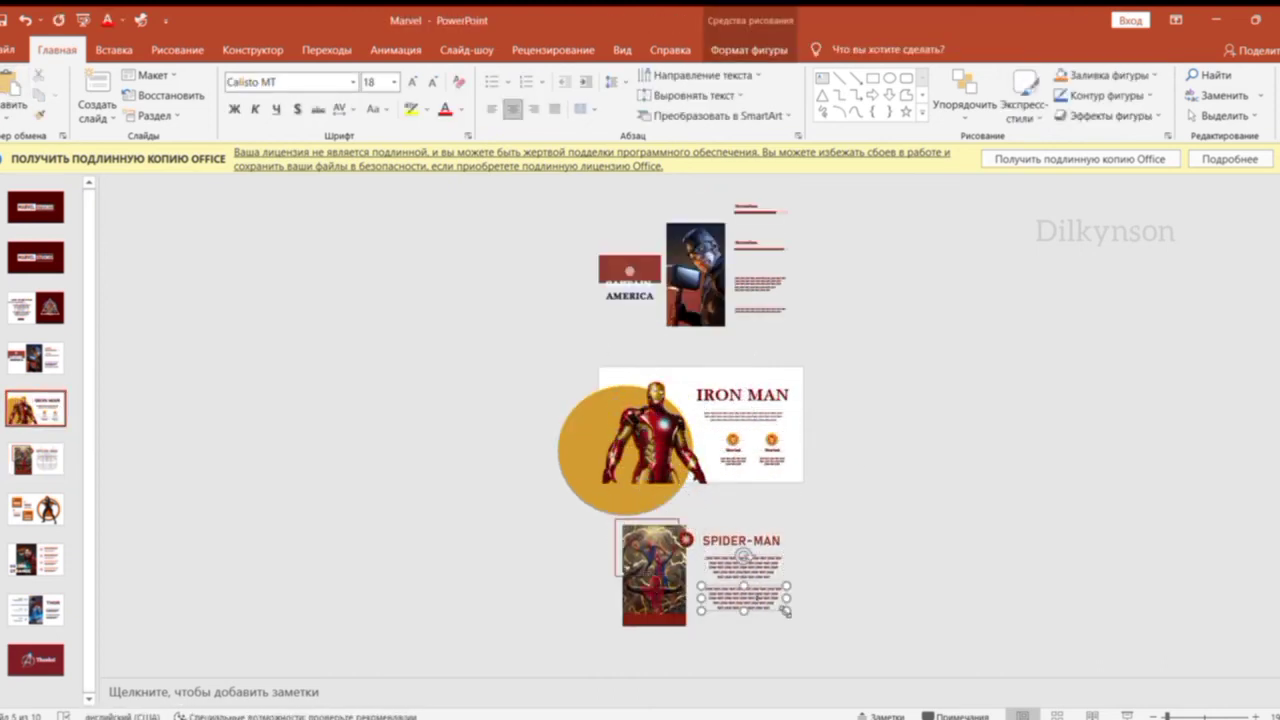
click(792, 558)
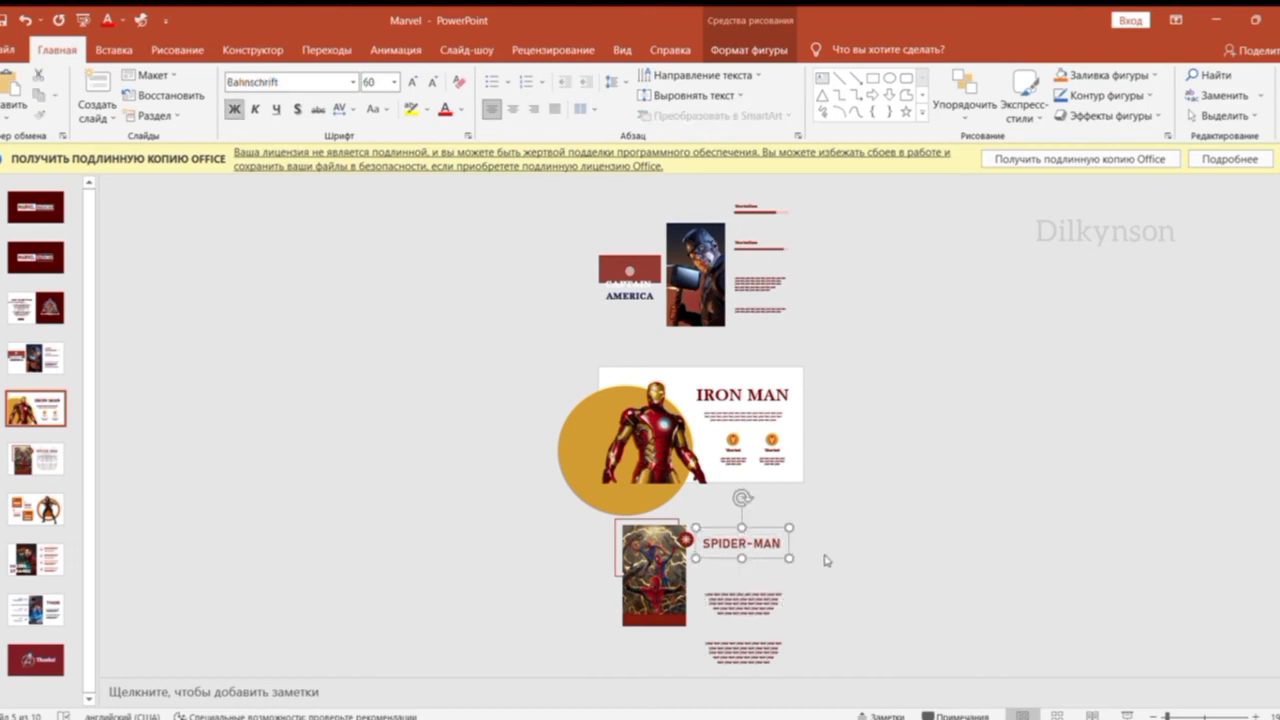
click(826, 560)
click(673, 622)
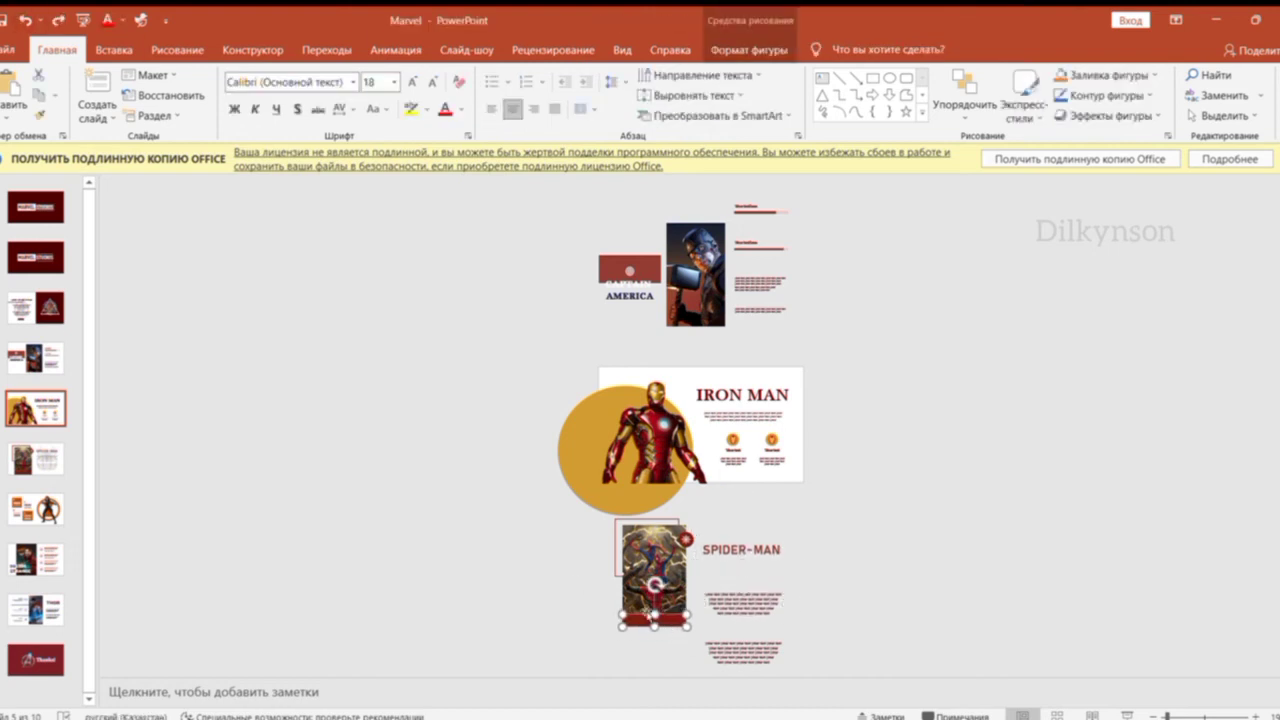
click(655, 560)
click(688, 542)
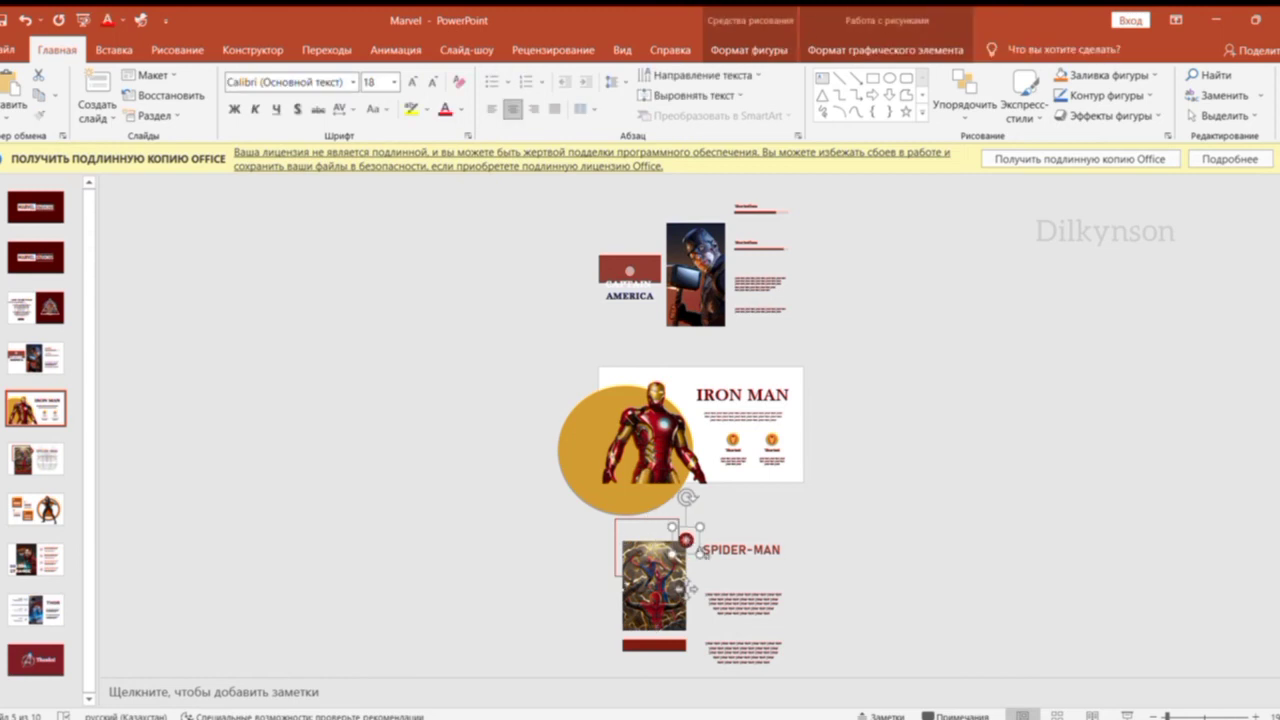
click(876, 560)
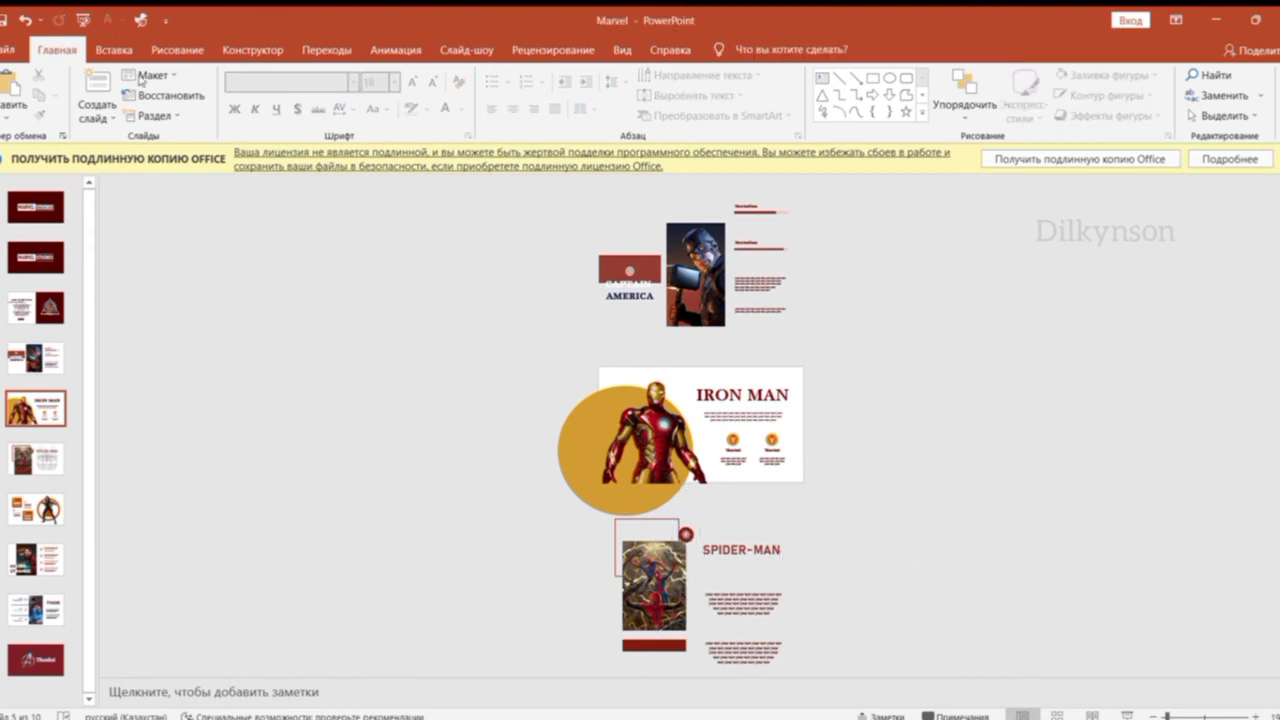
key(Down)
Adjust the Spider-Man elements on the next slide, raising the picture and badge slightly.
drag(557, 359, 828, 480)
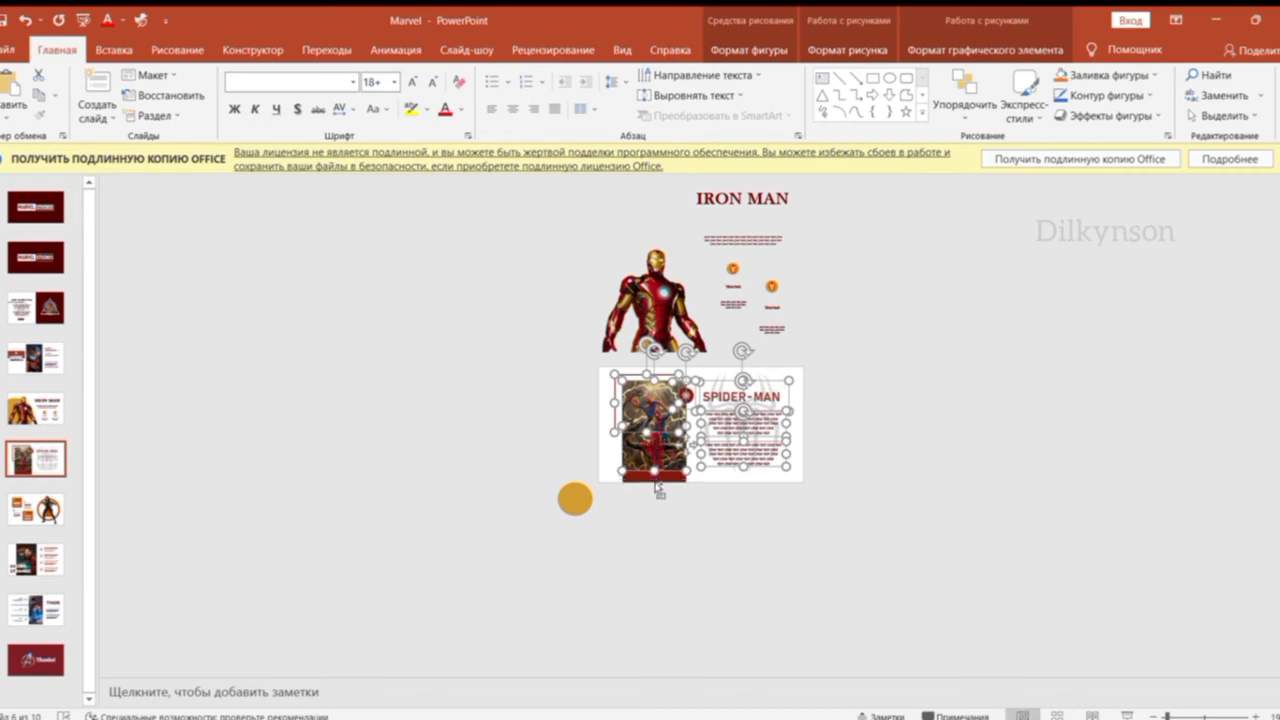
key(Down)
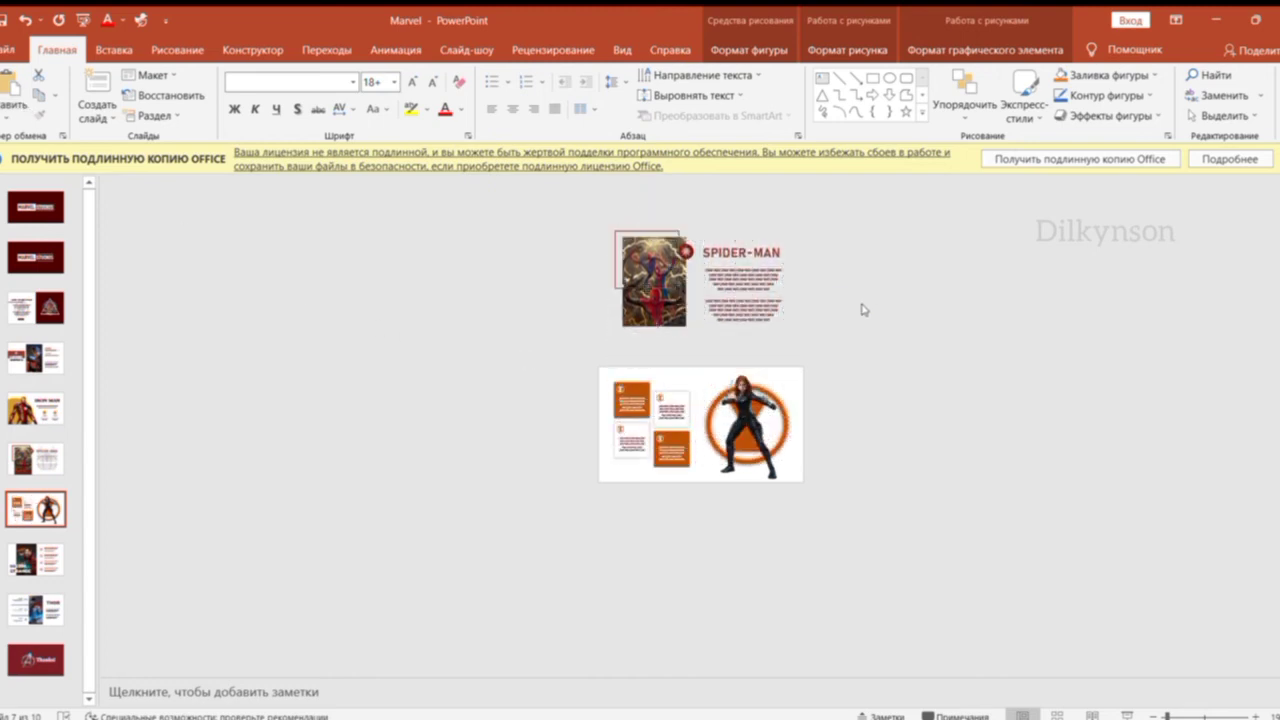
key(Tab)
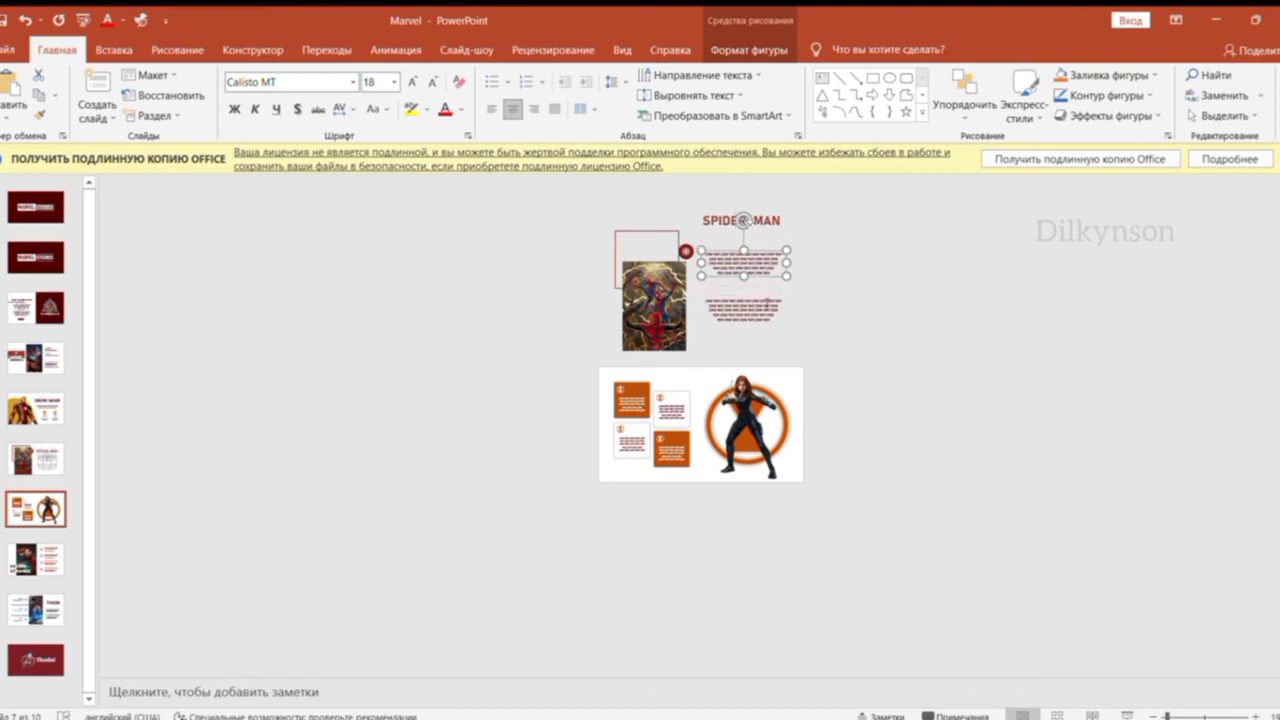
key(Tab)
key(Tab)
click(848, 281)
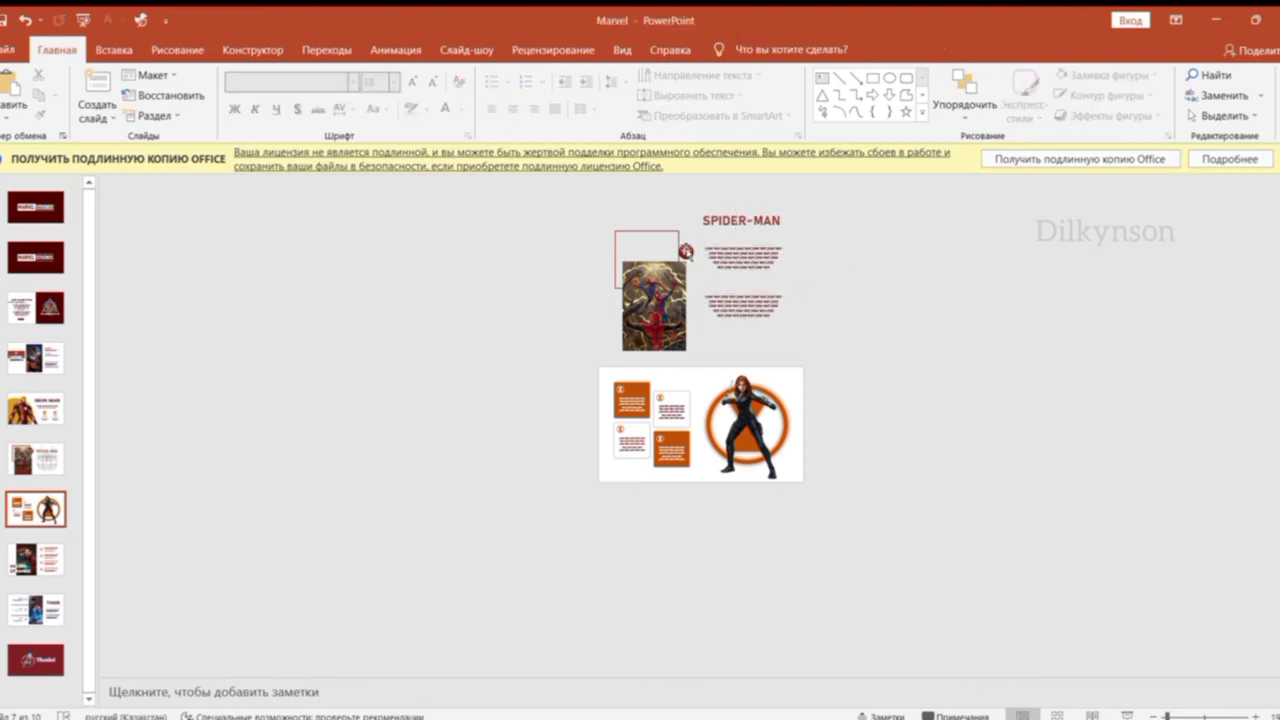
drag(686, 251, 686, 239)
click(882, 344)
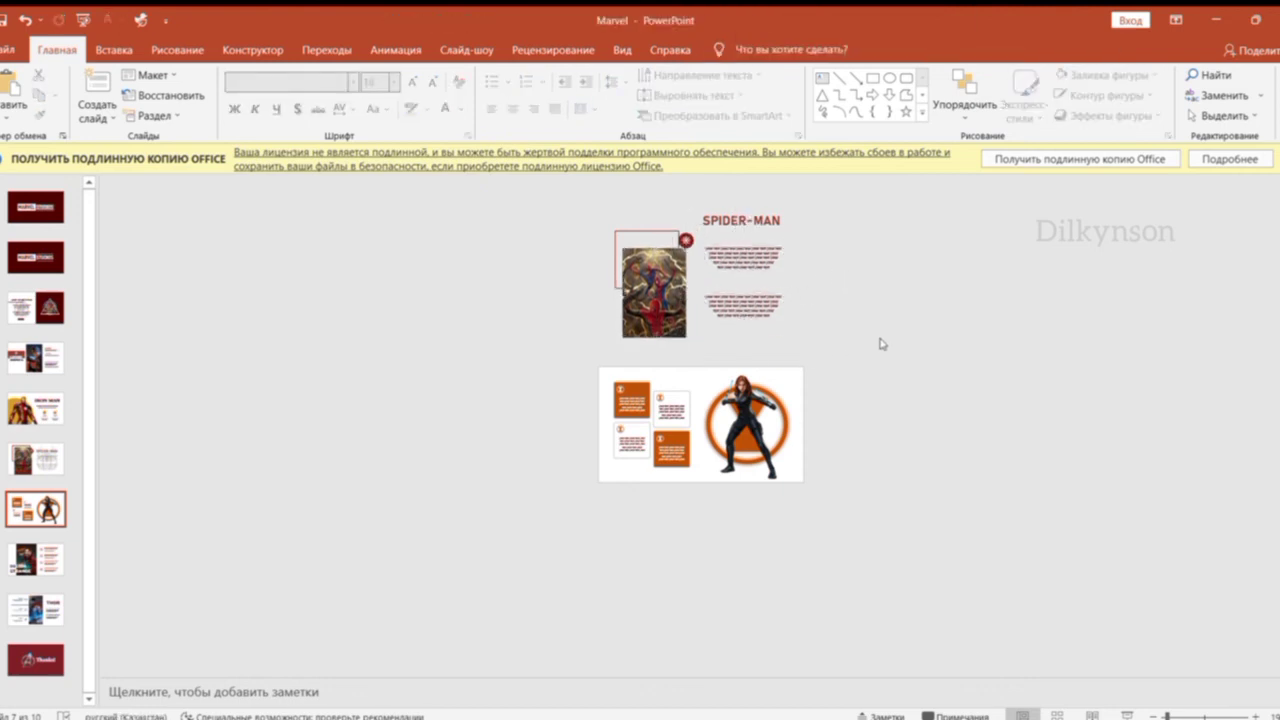
Undo three recent changes, check the Black Widow copies below the Spider-Man slide, and scroll to slide 7.
drag(585, 345, 865, 515)
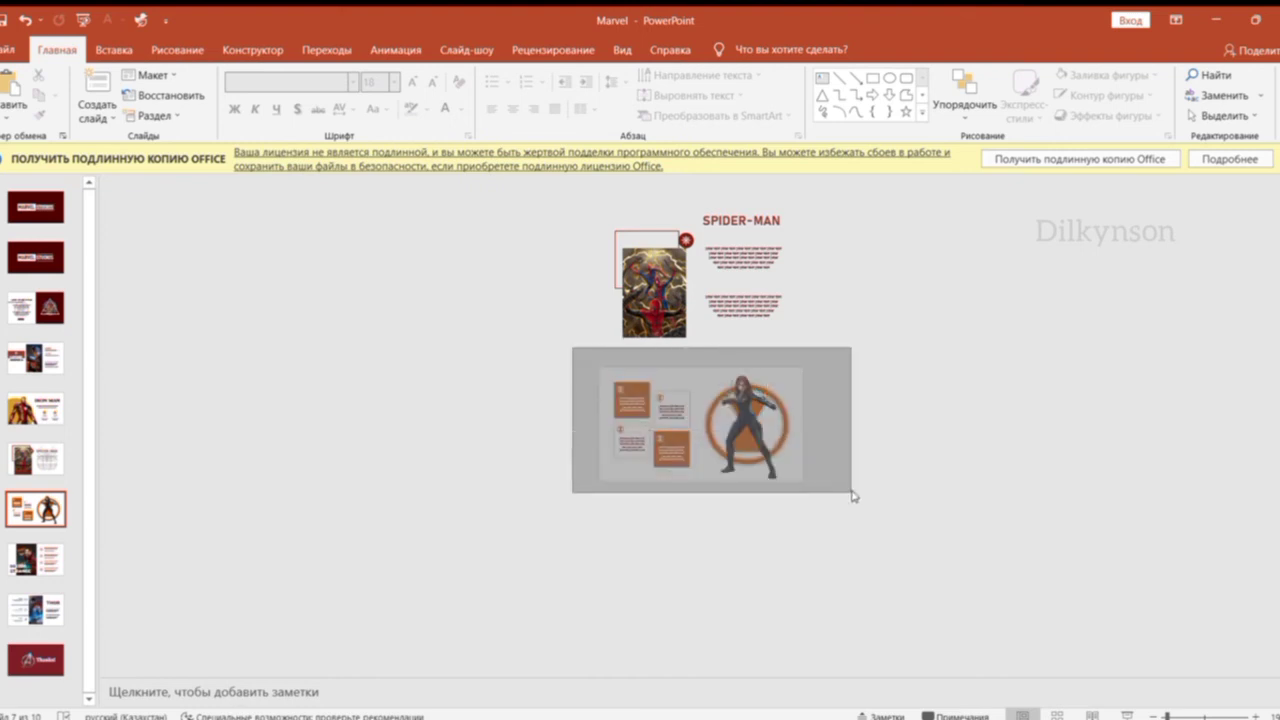
key(ctrl+z)
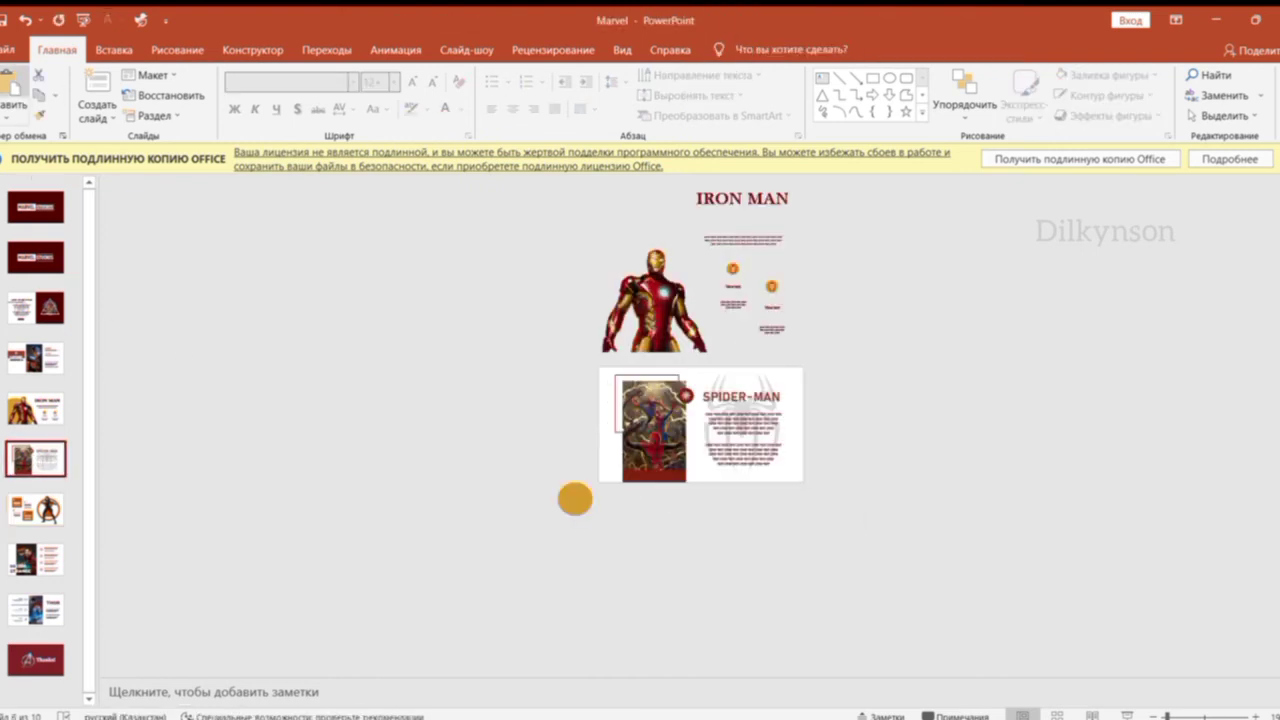
key(ctrl+z)
key(ctrl+z)
key(ctrl+z)
key(ctrl+z)
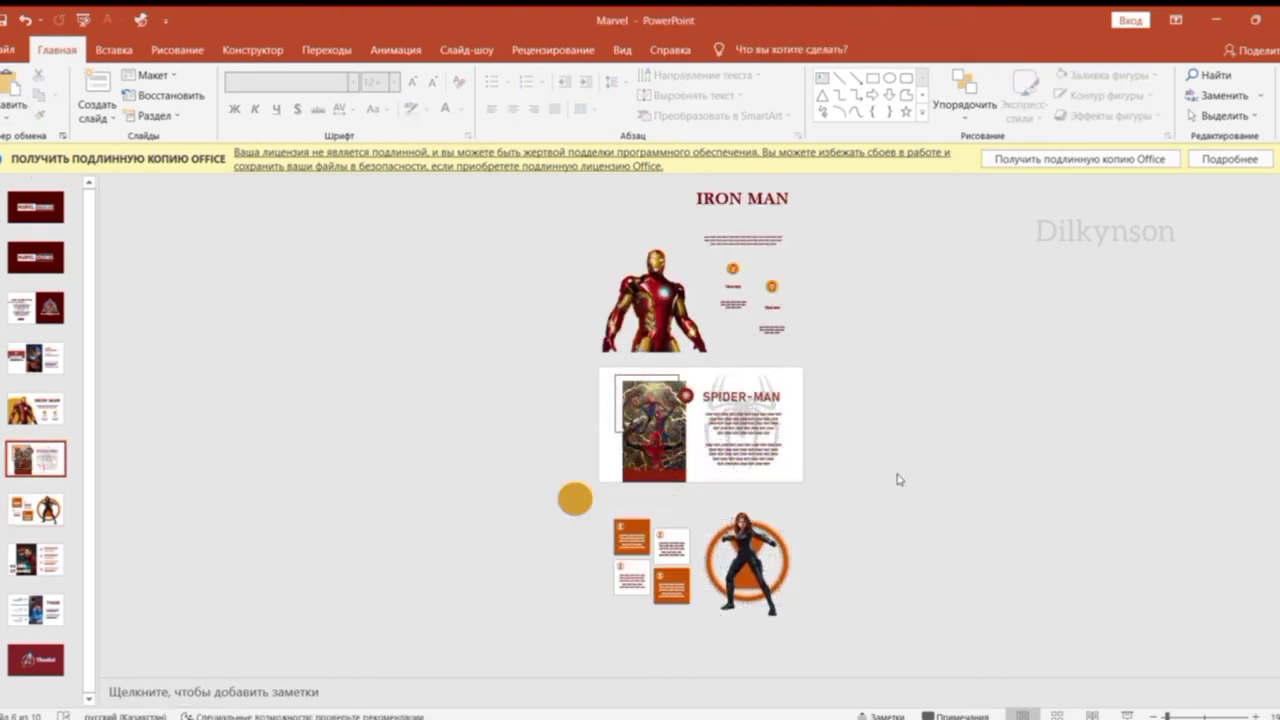
key(ctrl+z)
key(ctrl+z)
key(ctrl+z)
key(ctrl+z)
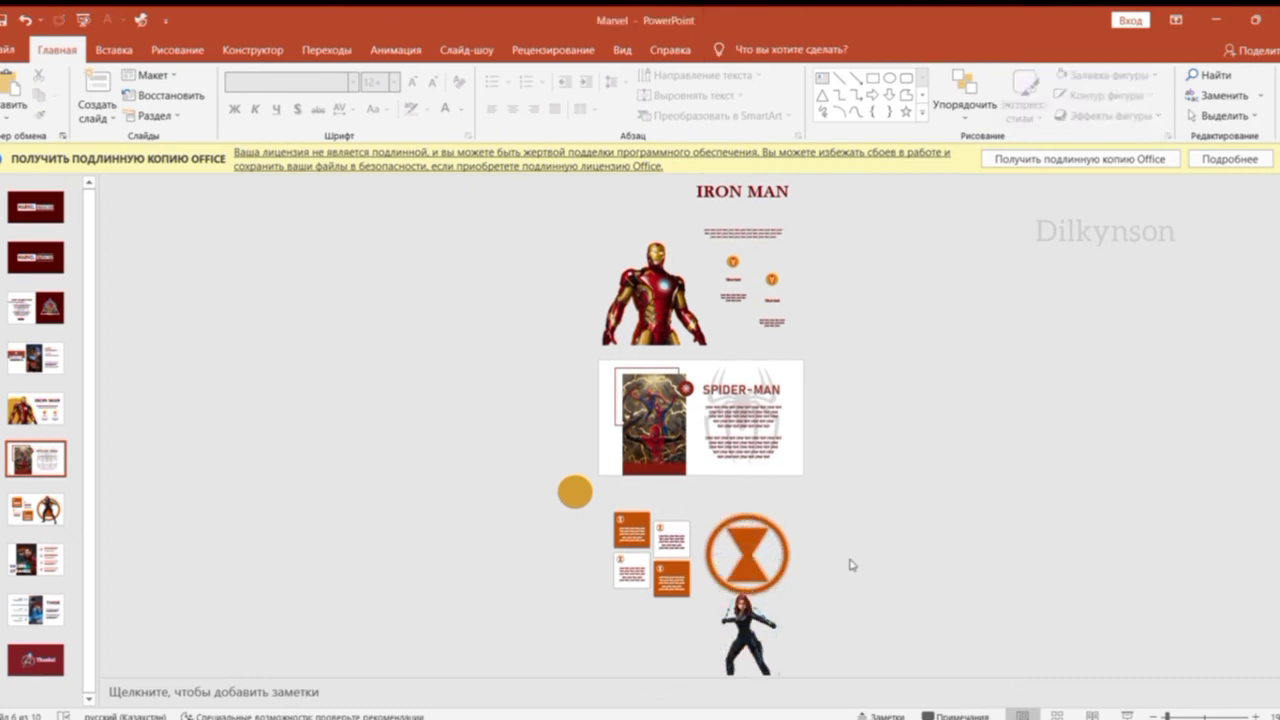
scroll(676, 519, down, 3)
click(684, 548)
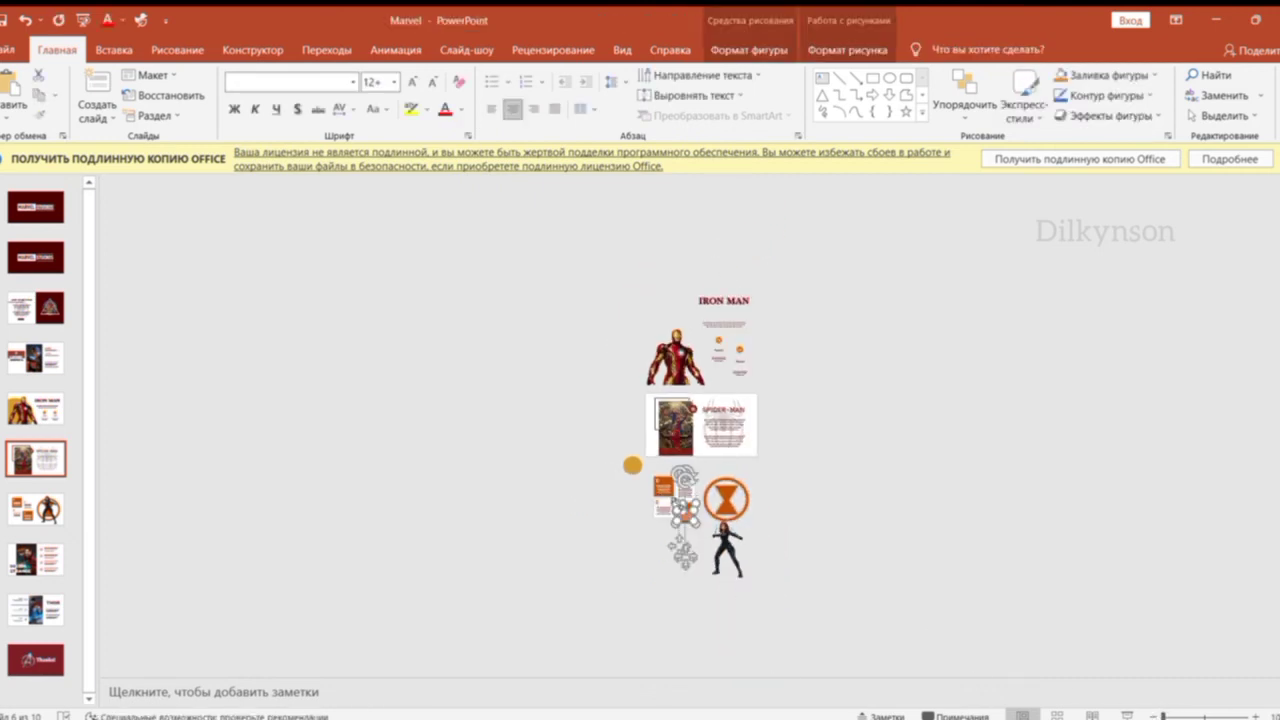
scroll(760, 555, down, 1)
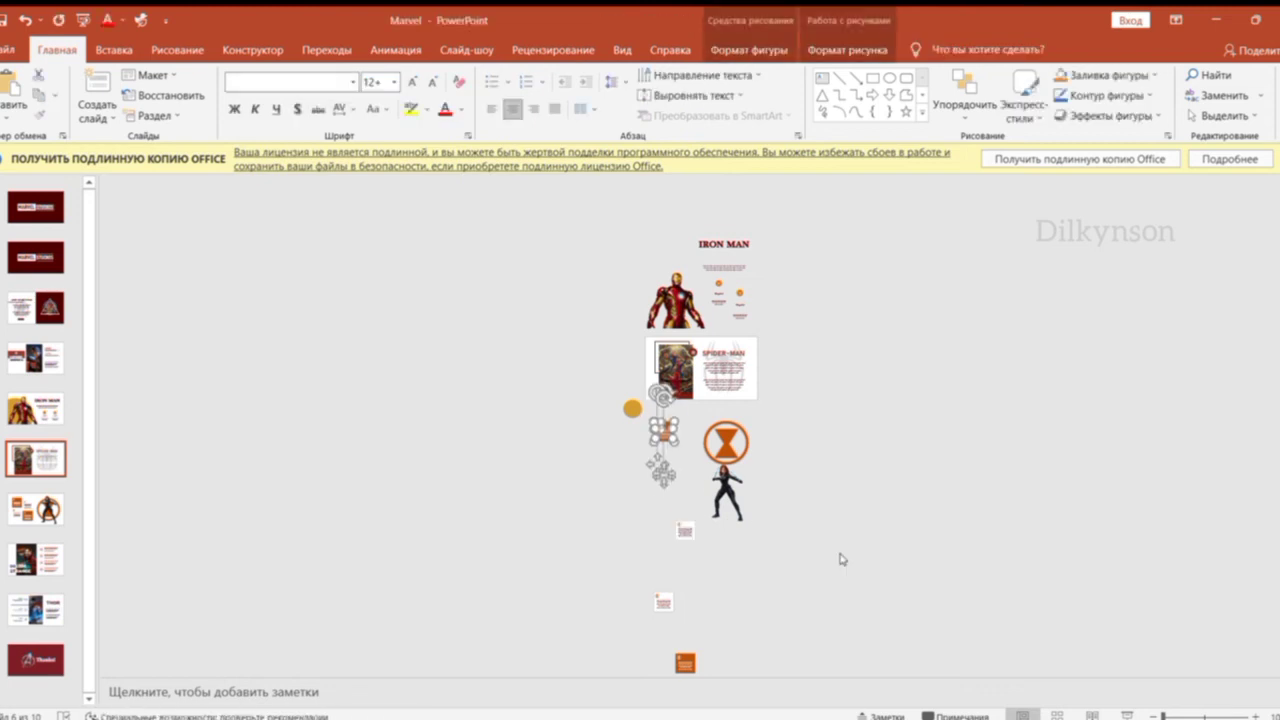
scroll(813, 570, down, 2)
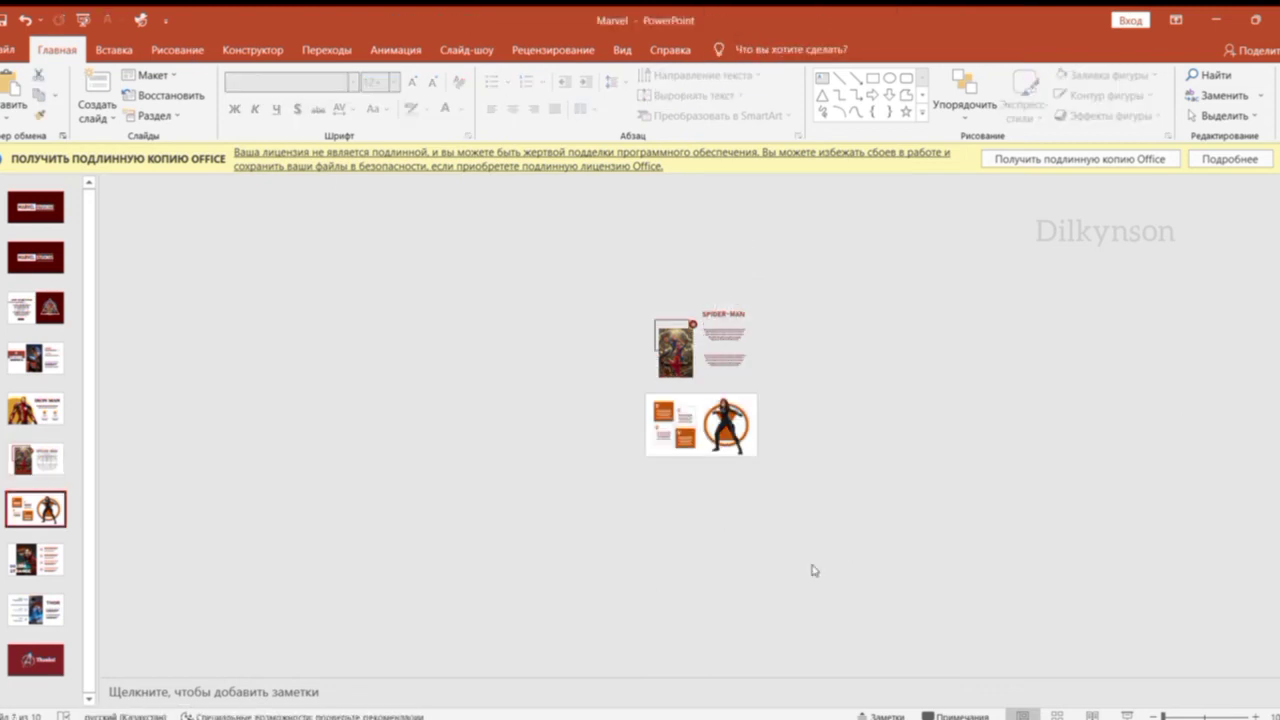
Paste all Black Widow slide objects onto the Doctor Strange slide and move them above the canvas.
click(1175, 710)
drag(433, 395, 921, 664)
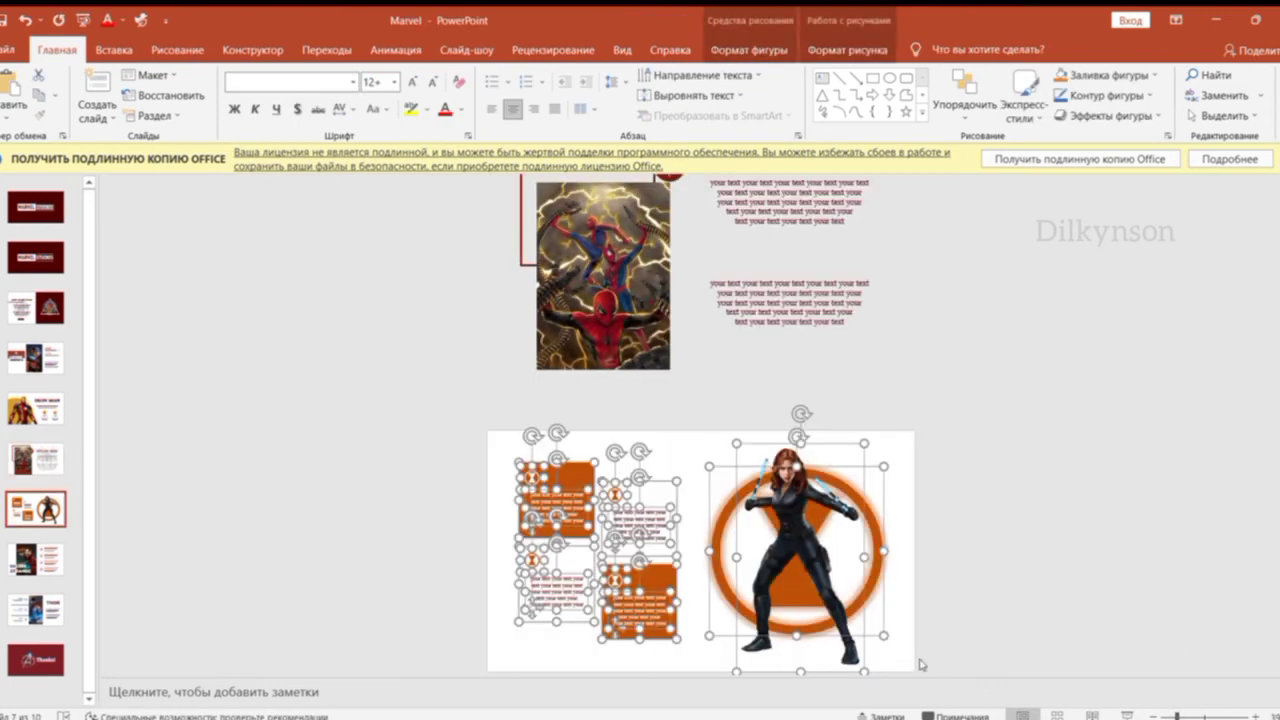
click(35, 458)
click(36, 560)
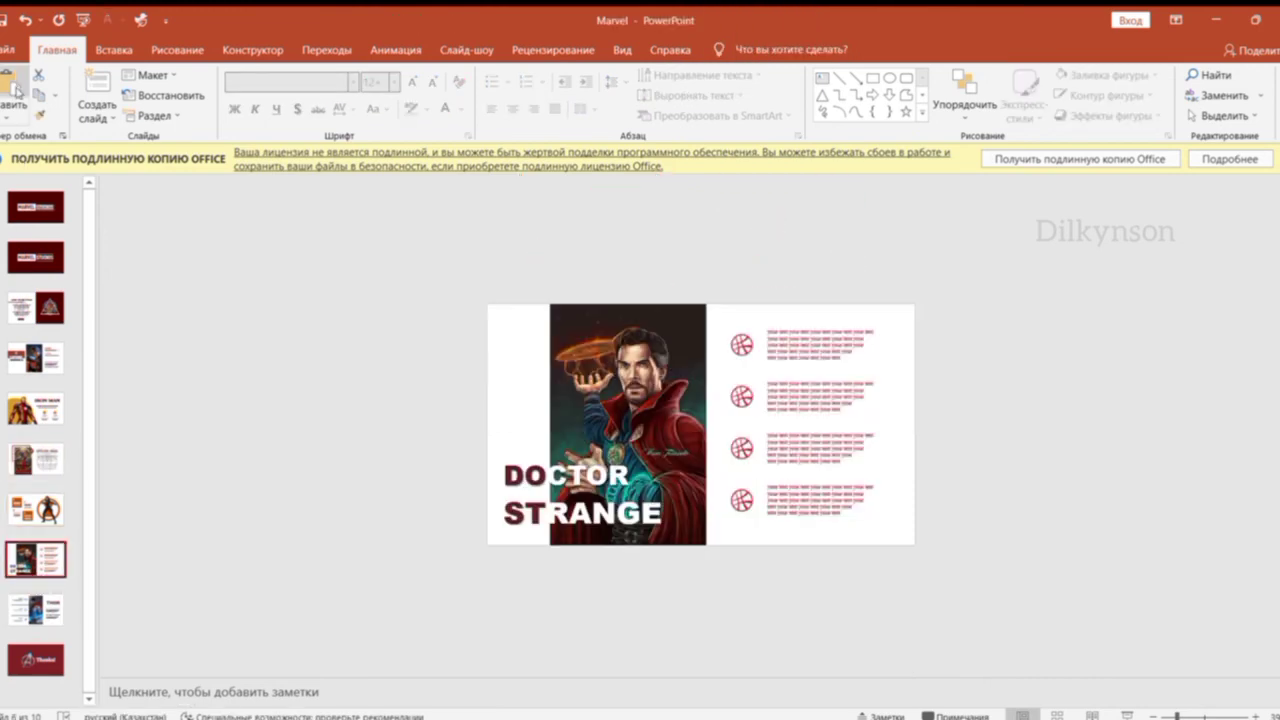
click(12, 85)
key(Up)
key(Up)
key(Up)
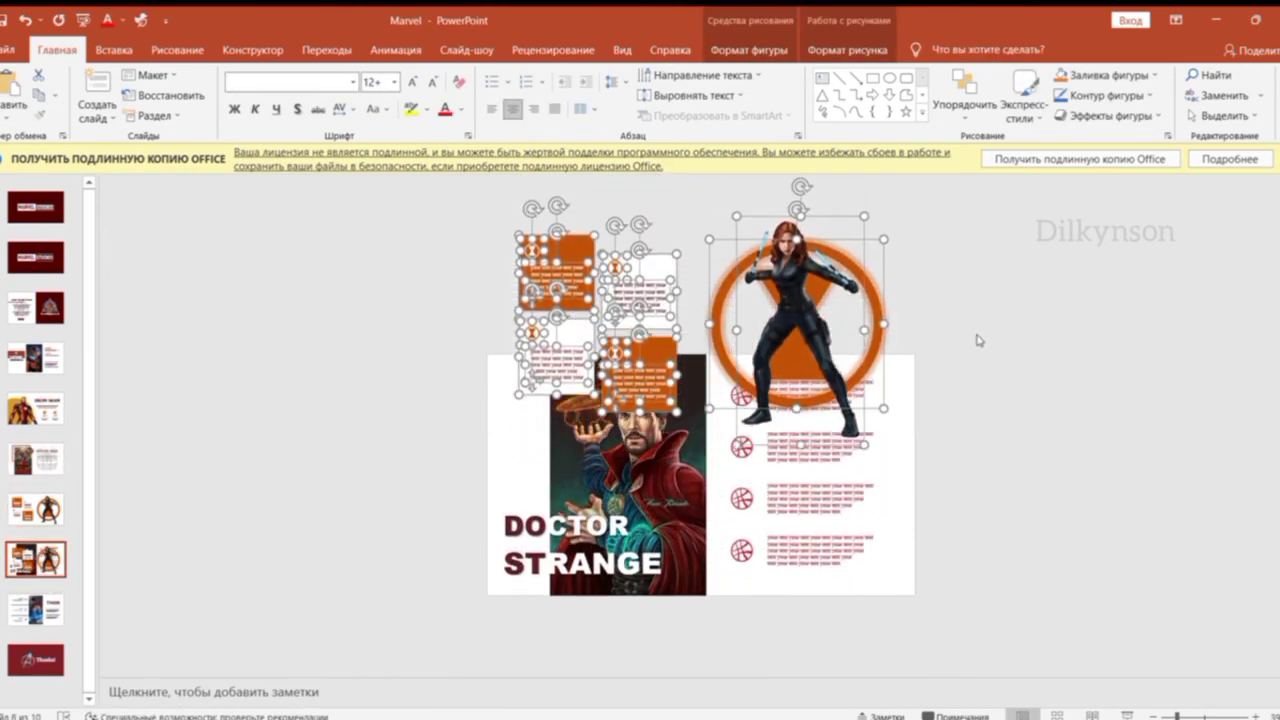
click(991, 349)
Scatter the Black Widow circle, orange text box and small box group above the Doctor Strange slide.
click(886, 286)
key(Up)
key(Up)
key(Up)
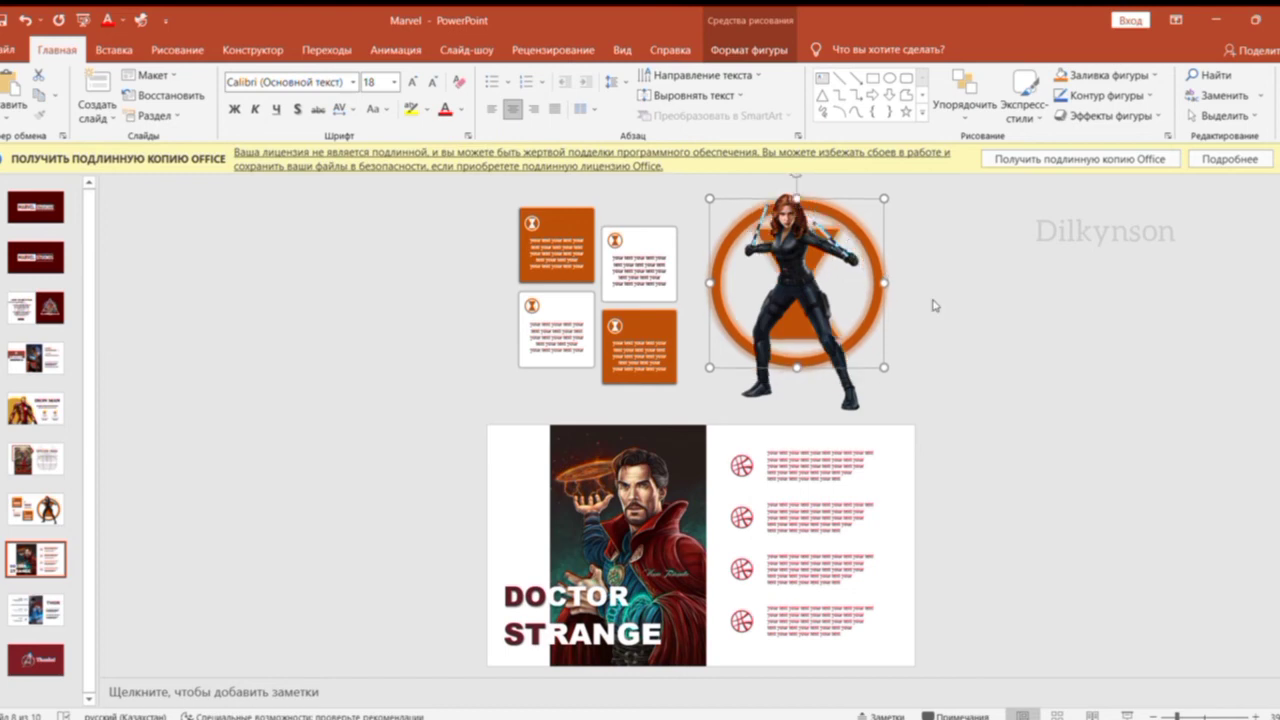
click(986, 329)
scroll(1070, 556, down, 3)
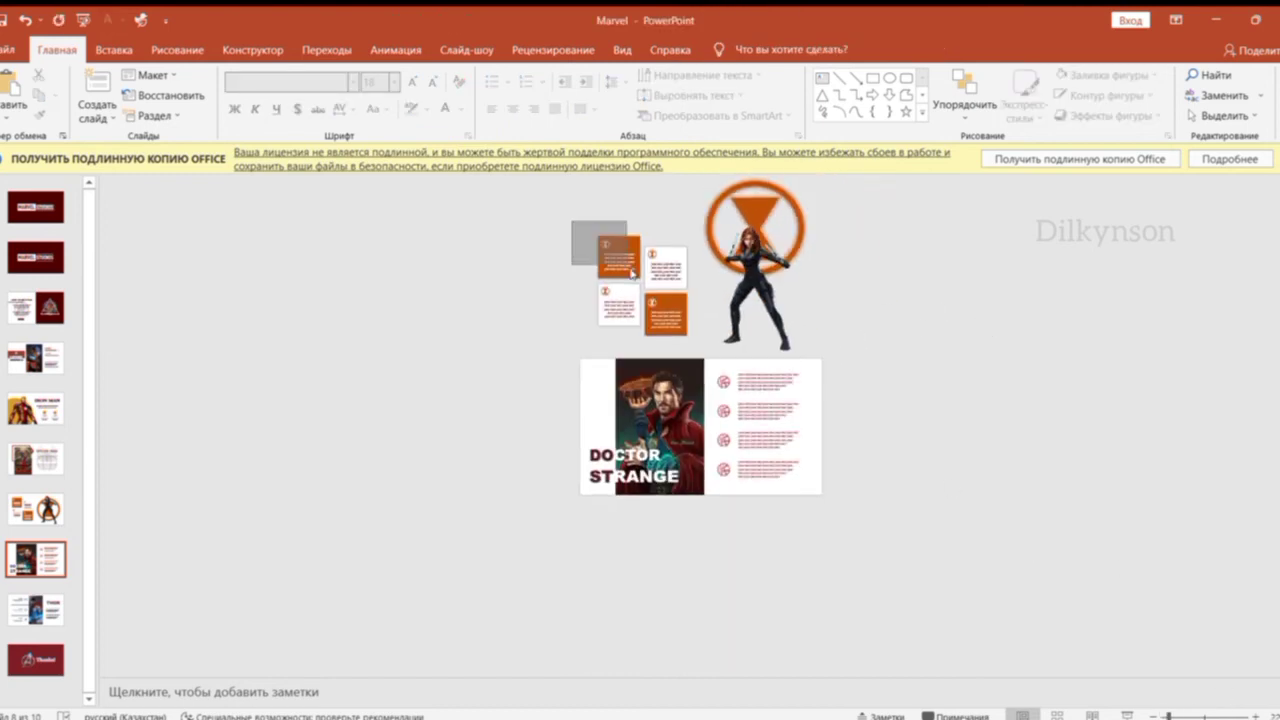
drag(632, 272, 686, 446)
scroll(906, 363, up, 3)
key(Up)
key(Up)
key(Up)
drag(552, 381, 654, 508)
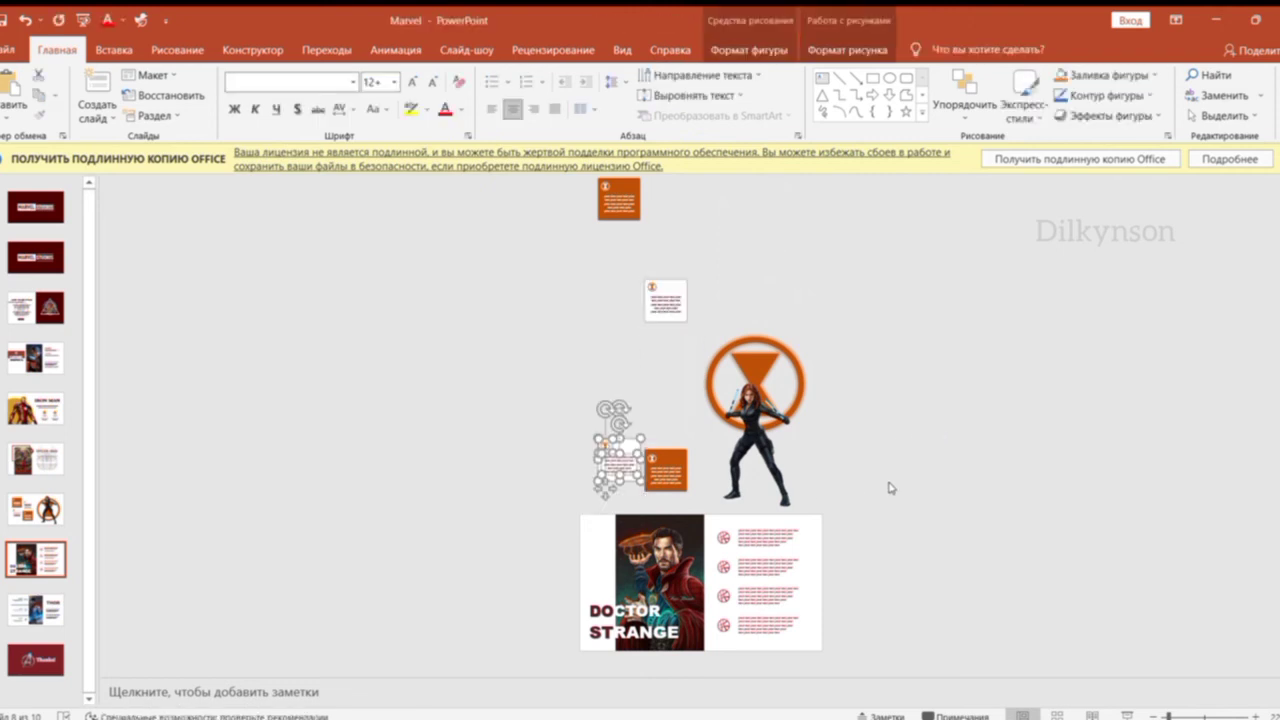
key(Up)
key(Up)
key(Up)
key(Up)
key(Up)
click(919, 380)
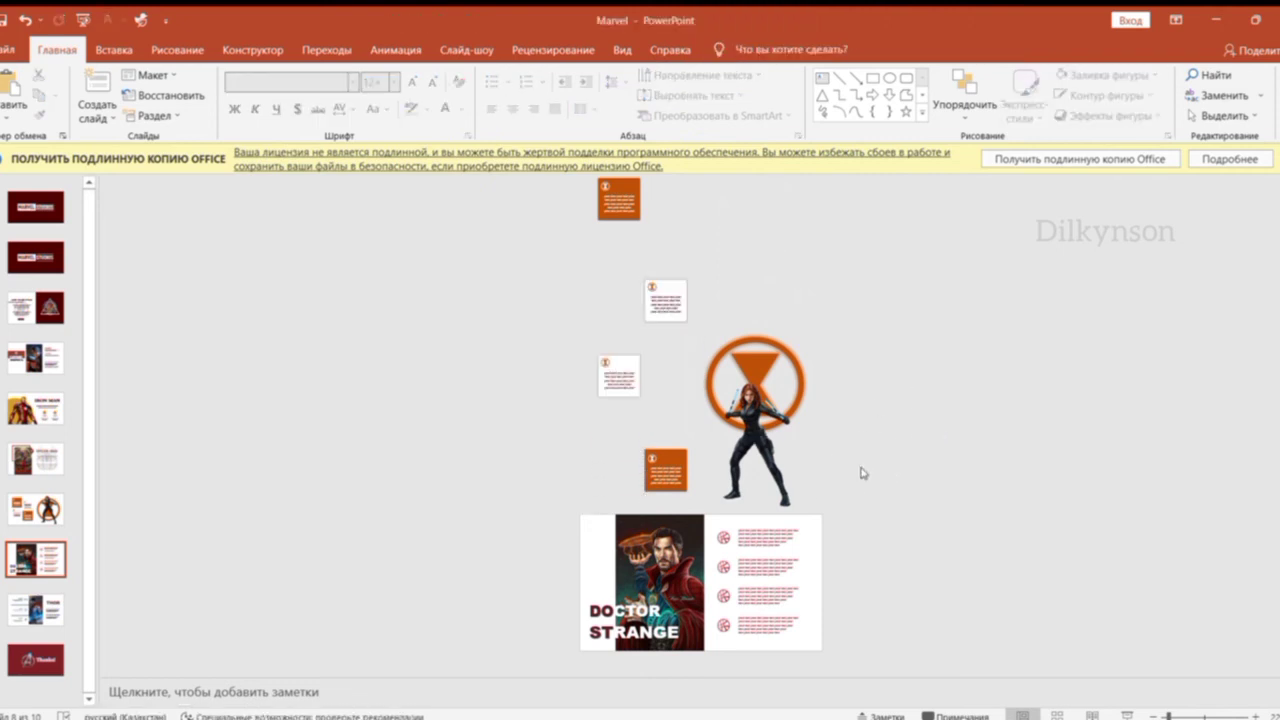
Cut the Doctor Strange picture and paste it below the Black Widow slide.
click(670, 530)
key(ctrl+x)
key(Page_Up)
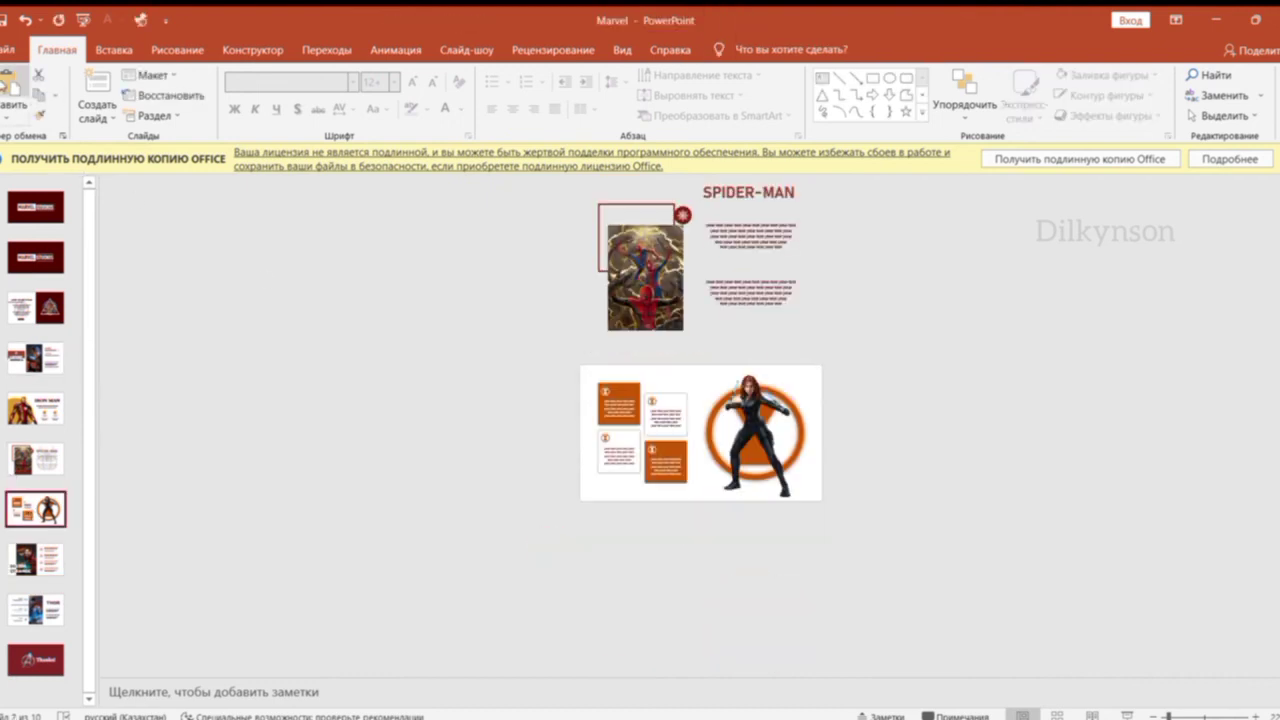
key(ctrl+v)
key(Down)
key(Down)
key(Down)
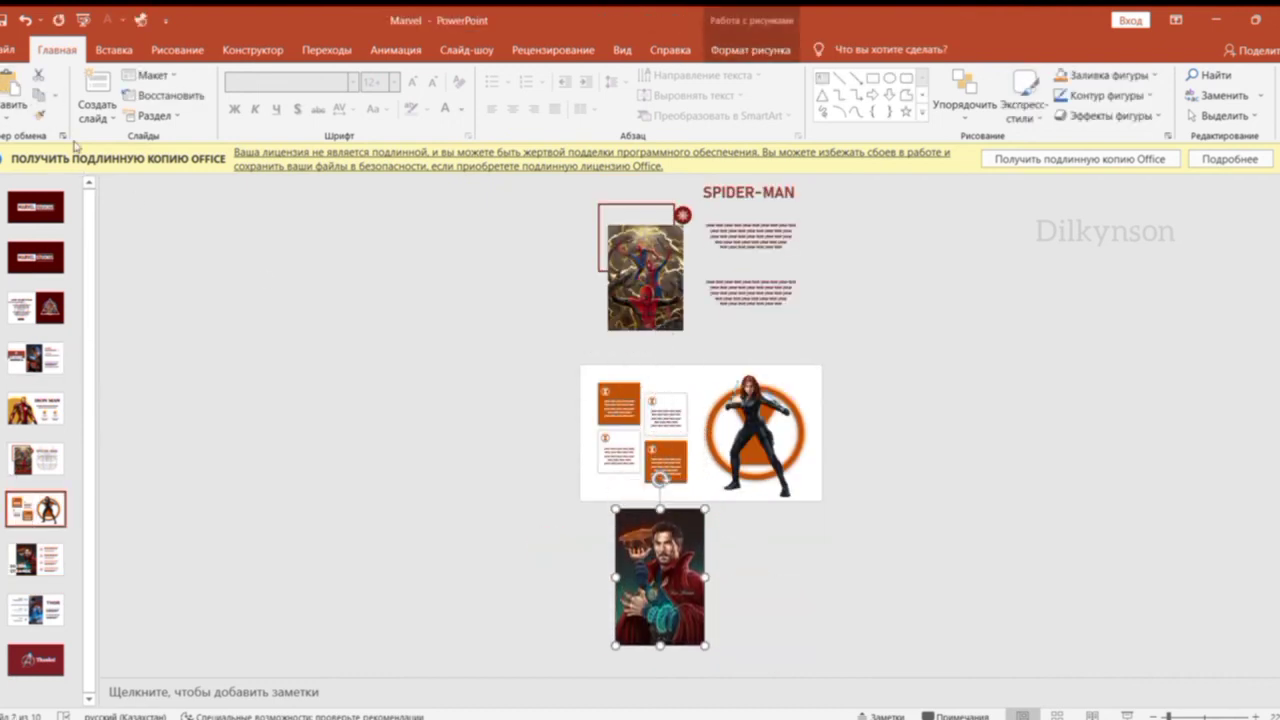
Move the DOCTOR STRANGE title words onto slide 7, off the canvas to the left.
click(47, 545)
drag(537, 578, 702, 664)
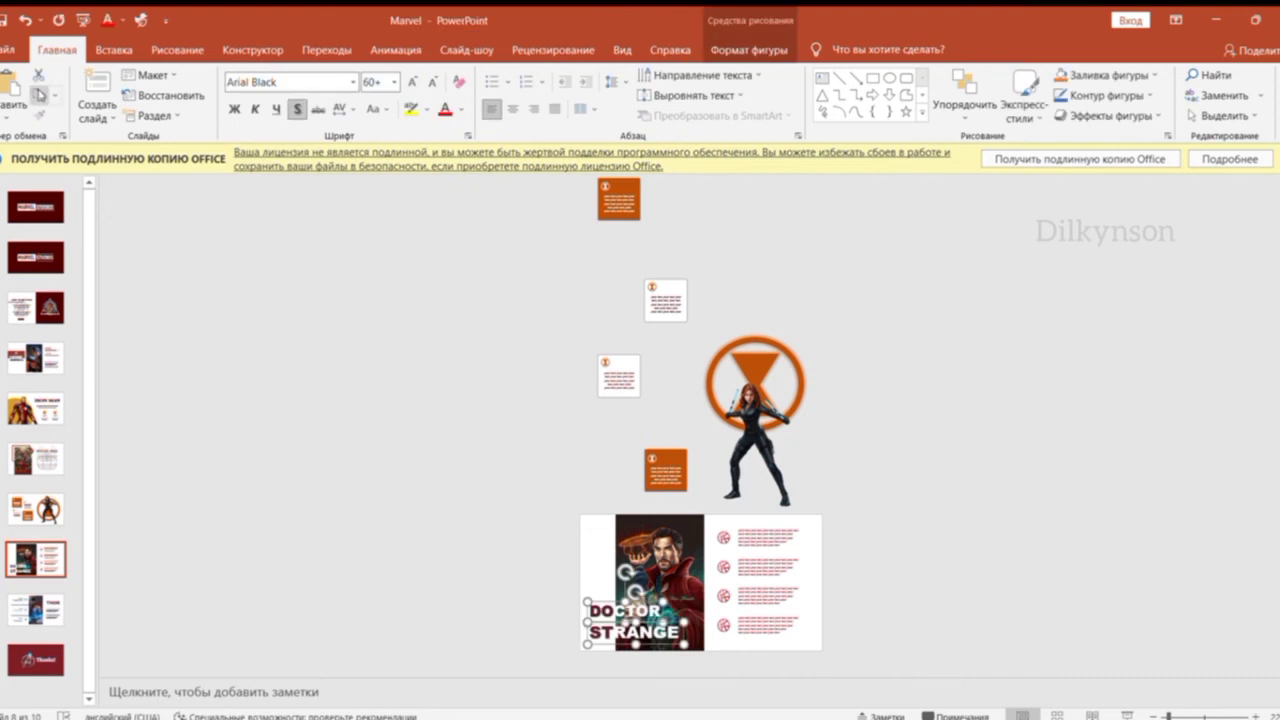
key(ctrl+x)
key(Page_Up)
key(ctrl+v)
drag(674, 482, 560, 490)
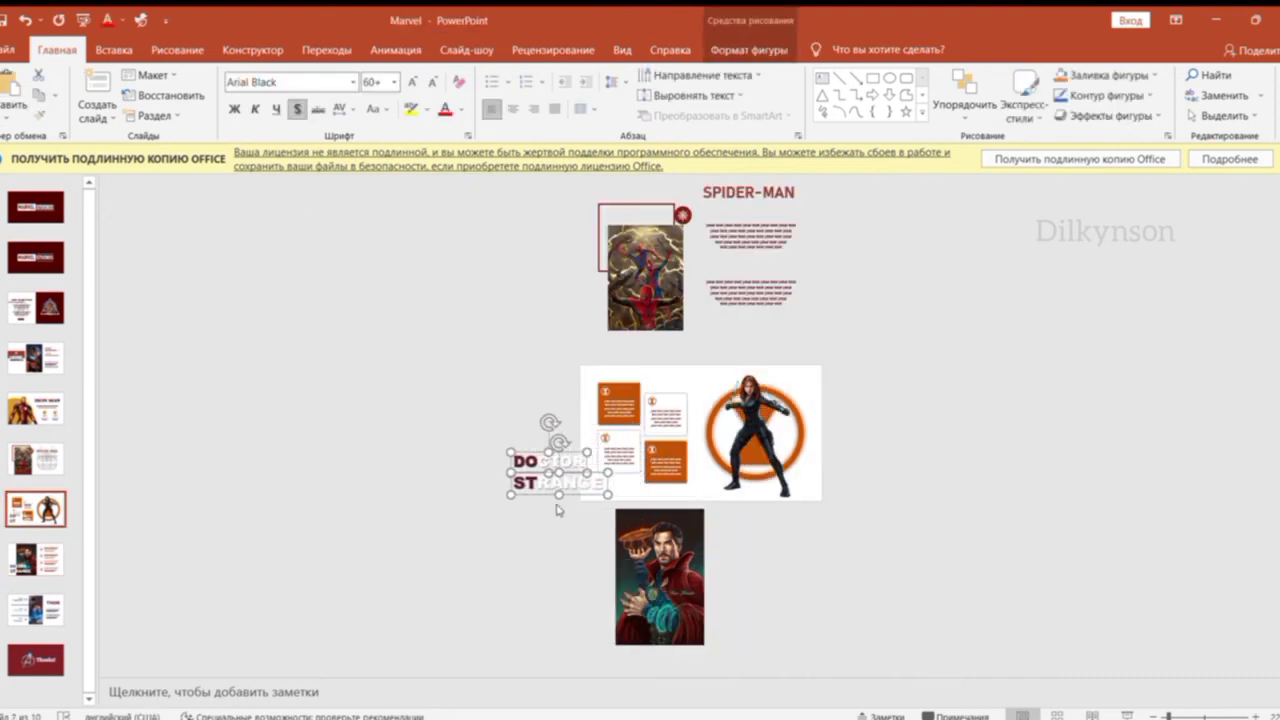
key(Left)
key(Left)
key(Left)
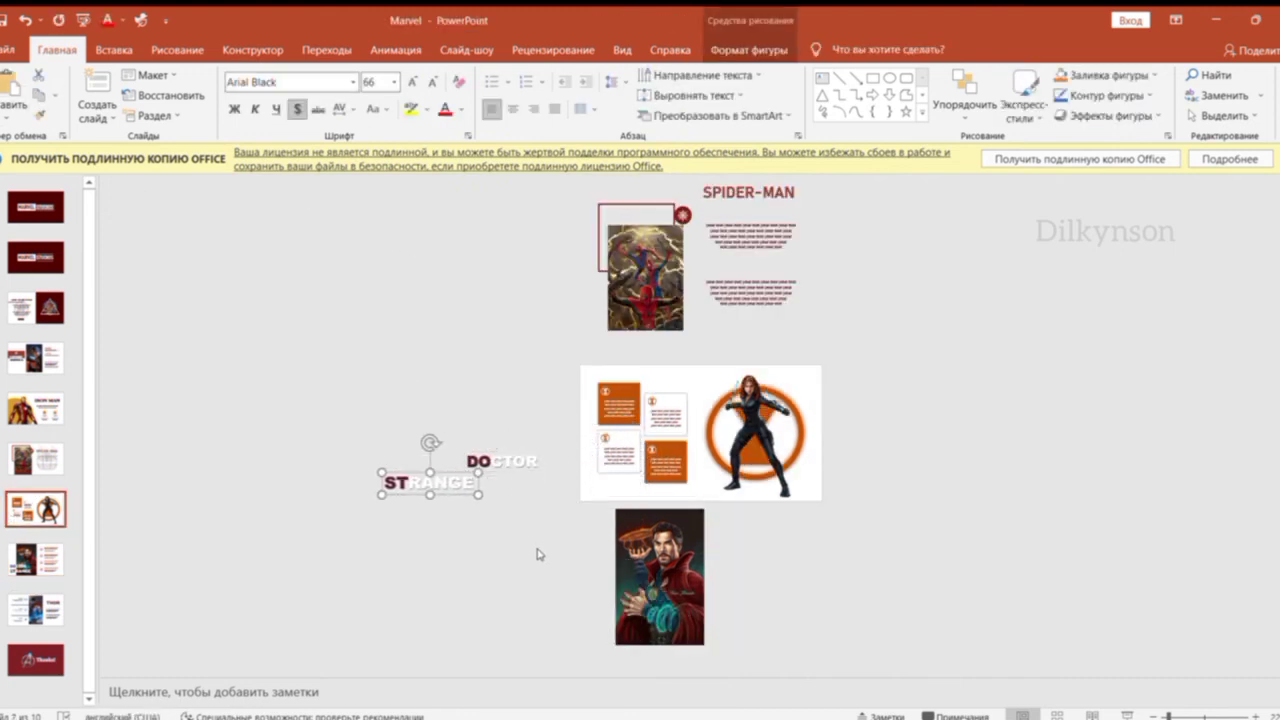
click(537, 554)
Move Doctor Strange's icon-and-text rows onto slide 7 and shift them right off the canvas.
click(36, 559)
drag(706, 510, 824, 648)
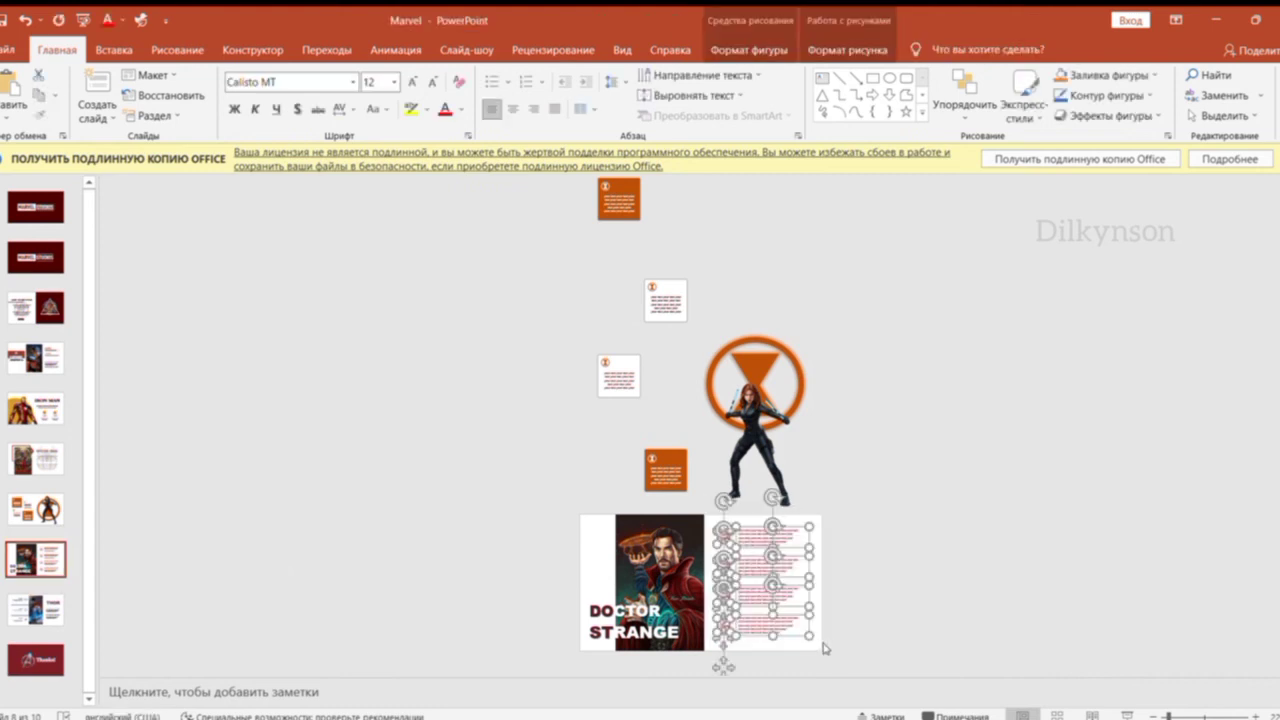
key(ctrl+x)
key(Page_Up)
key(ctrl+v)
key(Right)
key(Right)
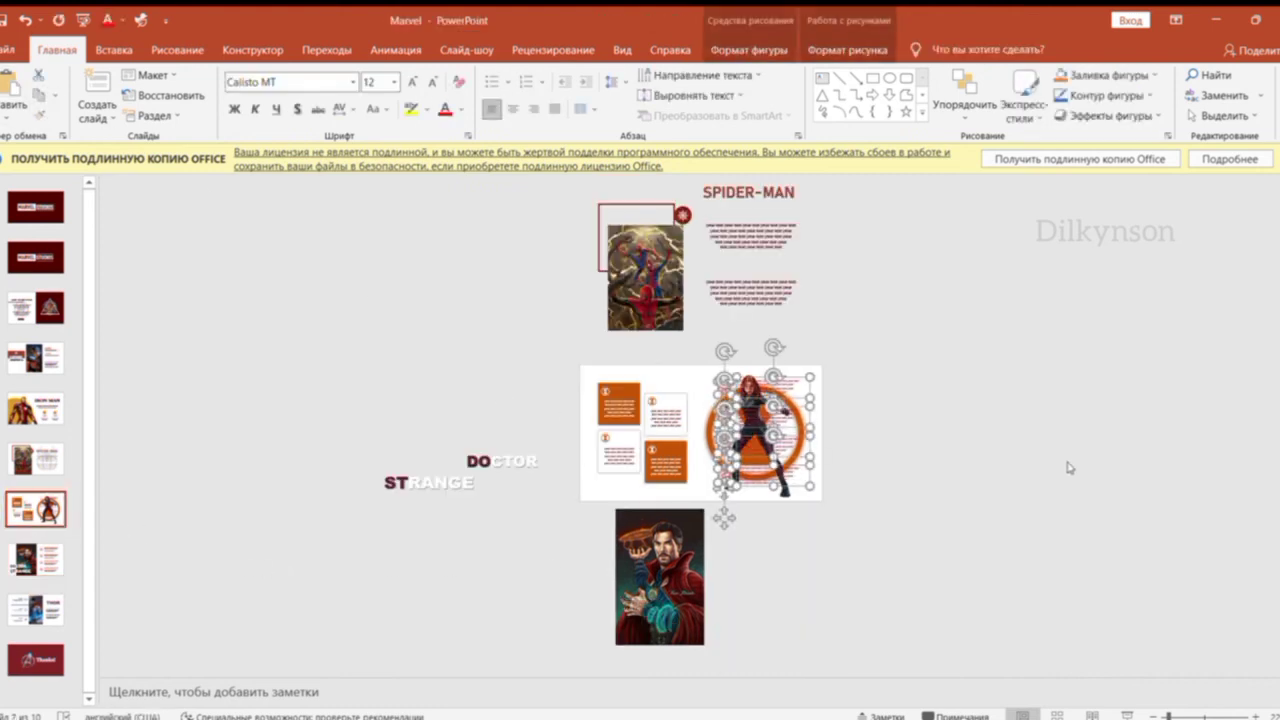
key(Right)
key(Right)
key(Right)
key(Right)
key(Right)
key(Right)
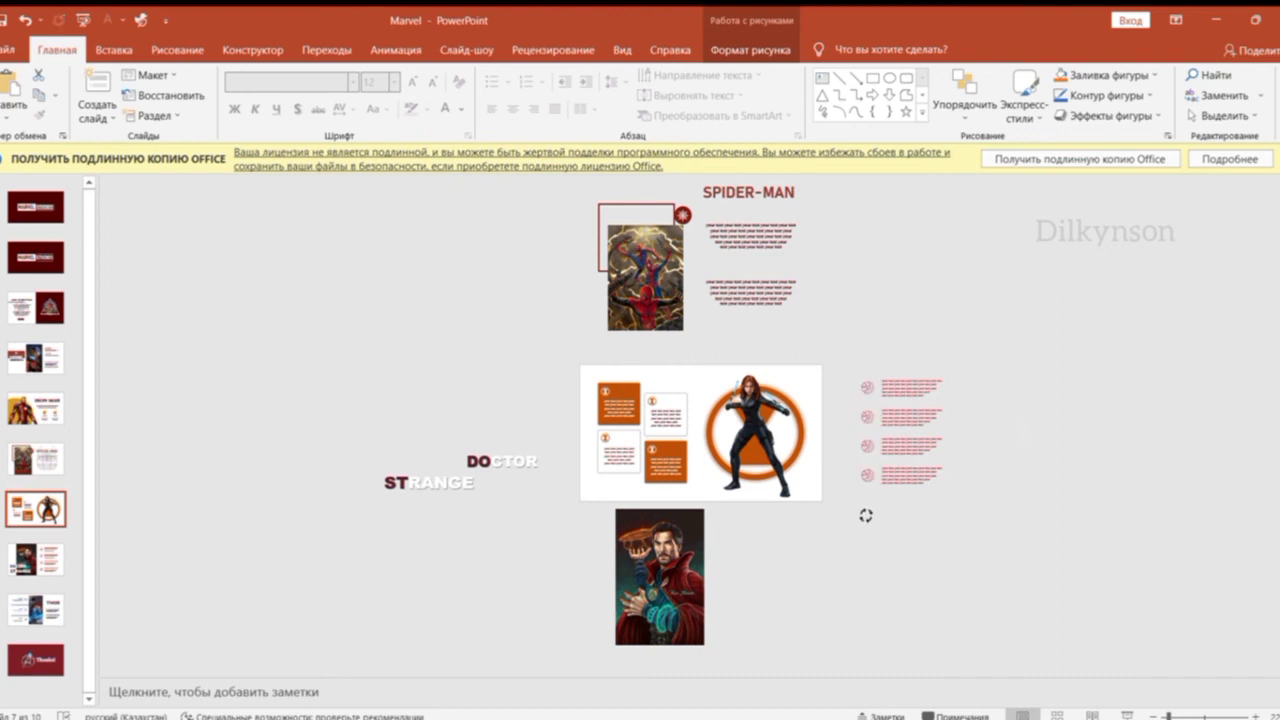
Stagger the four icon-text rows diagonally off slide 7's right edge, then return to slide 8.
click(911, 386)
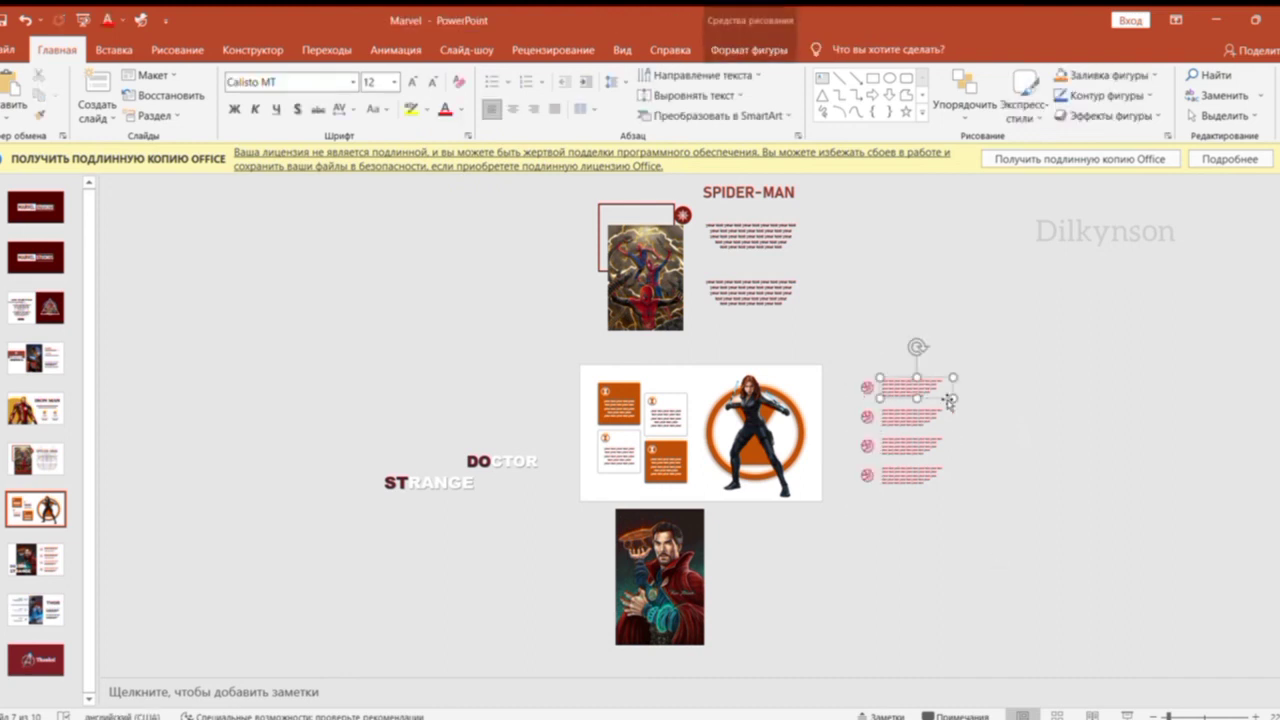
drag(911, 415, 1005, 415)
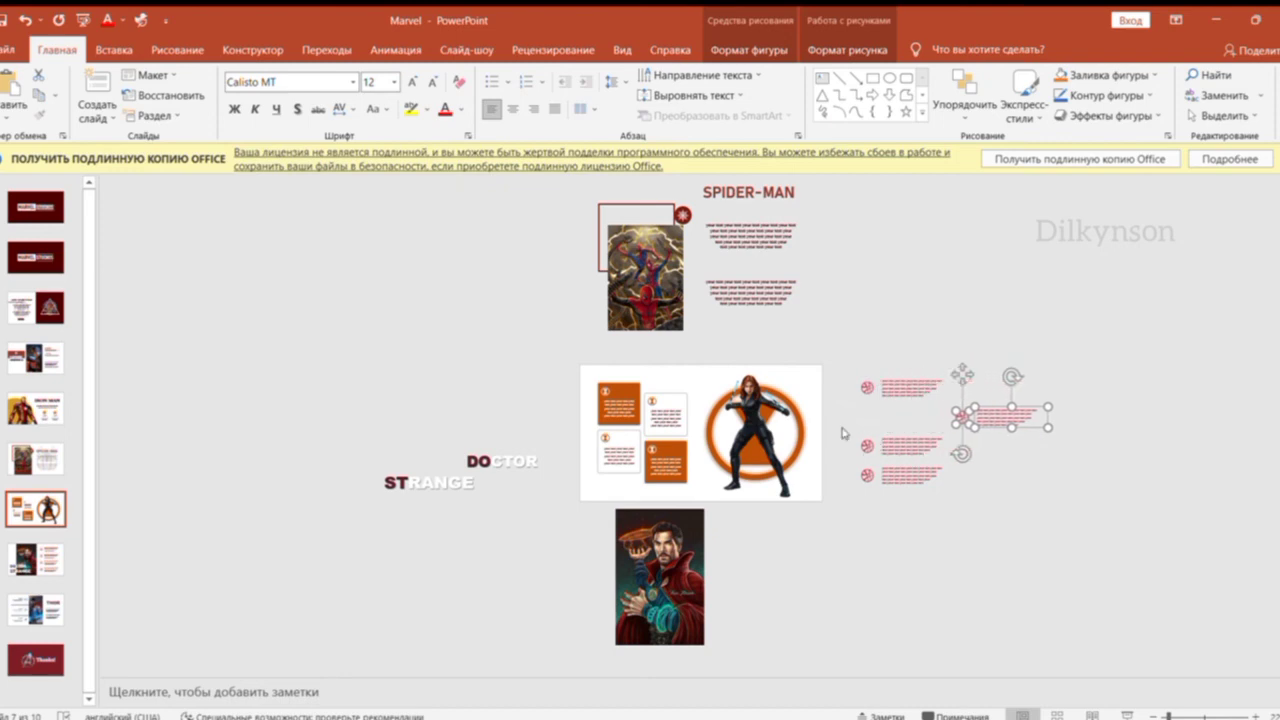
key(Right)
key(Right)
key(Right)
drag(837, 437, 995, 529)
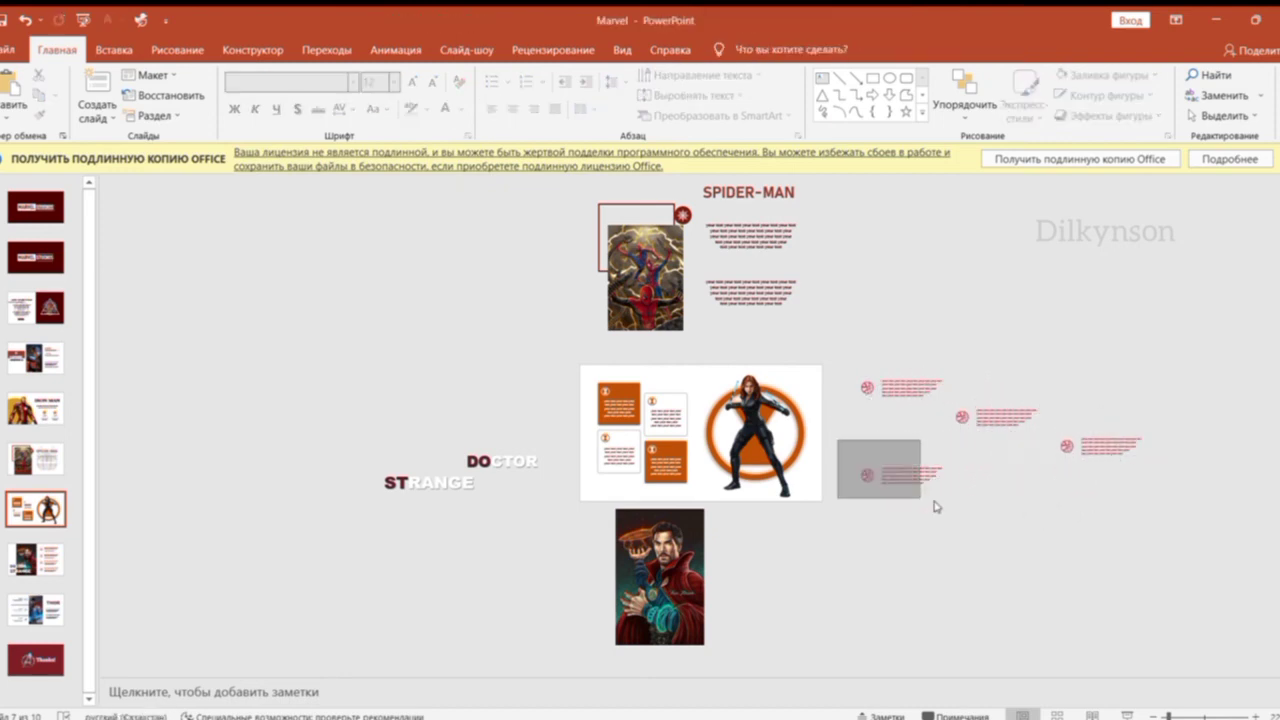
key(Right)
key(Right)
key(Right)
key(Right)
key(Right)
key(Right)
key(Right)
key(Right)
key(Right)
click(1097, 575)
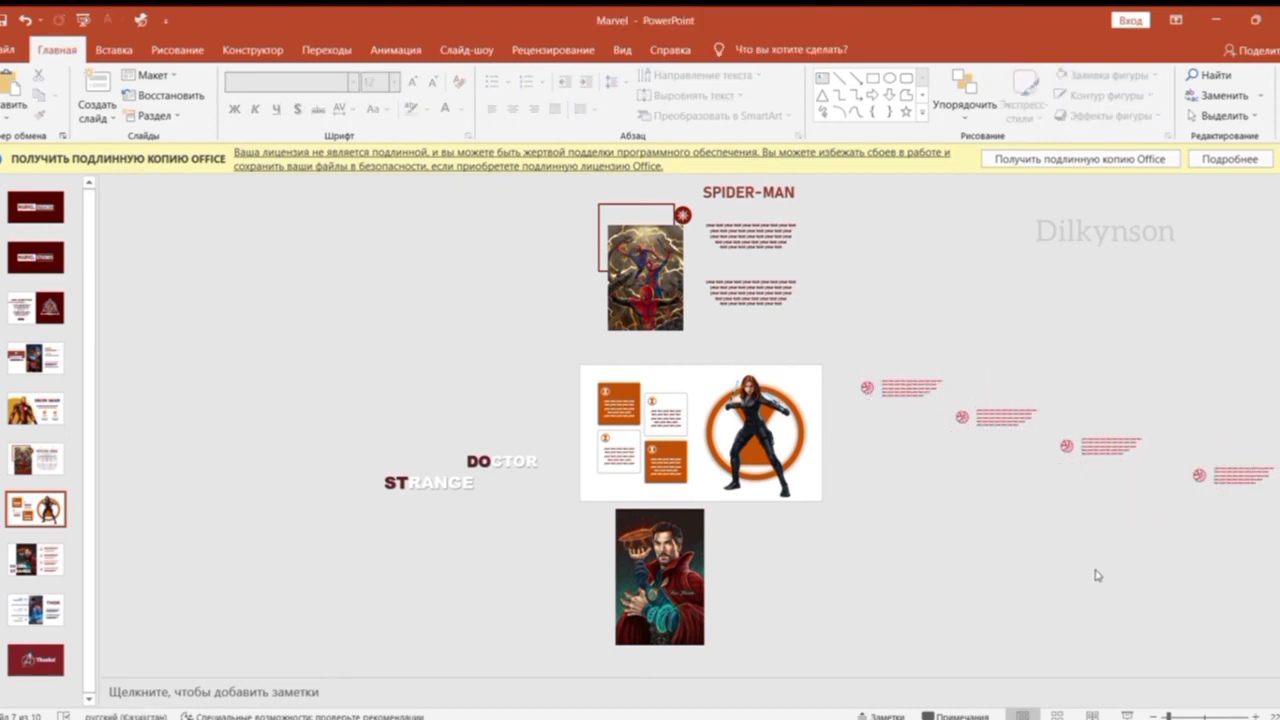
scroll(449, 566, down, 1)
Copy the Doctor Strange picture and title onto the Thor slide, positioned above its canvas.
drag(518, 490, 720, 680)
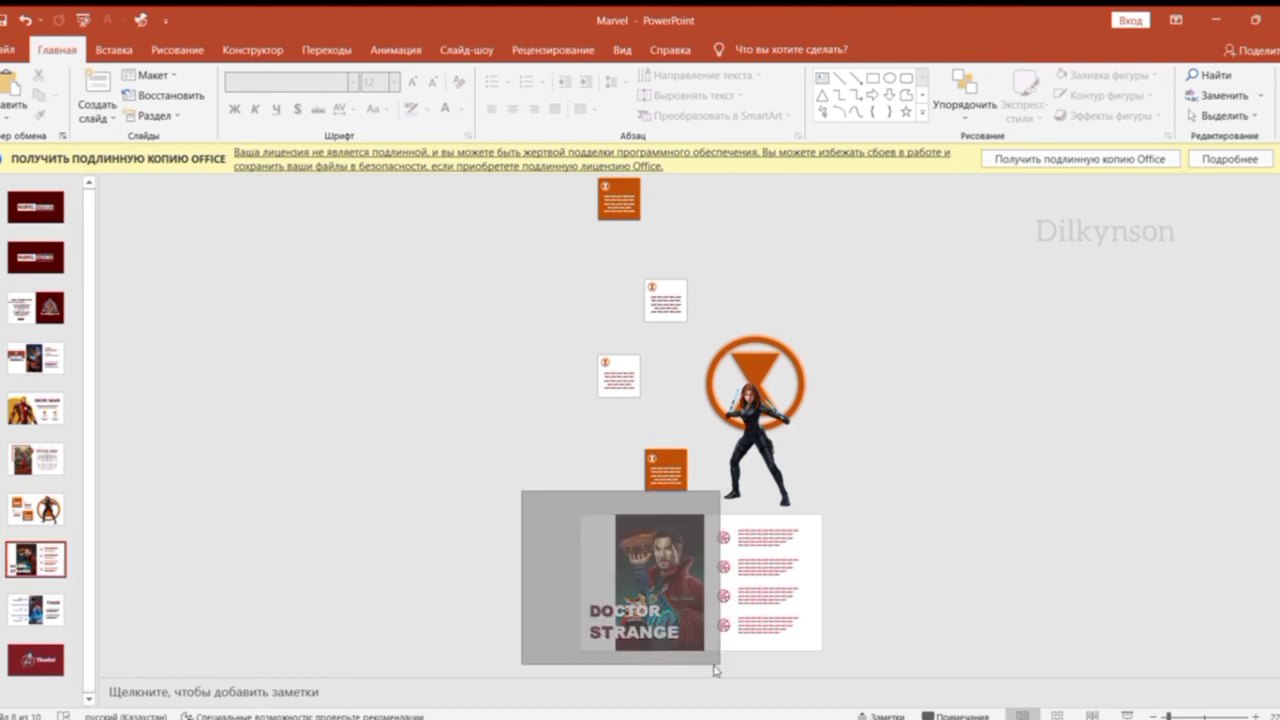
key(ctrl+c)
key(Page_Down)
key(ctrl+v)
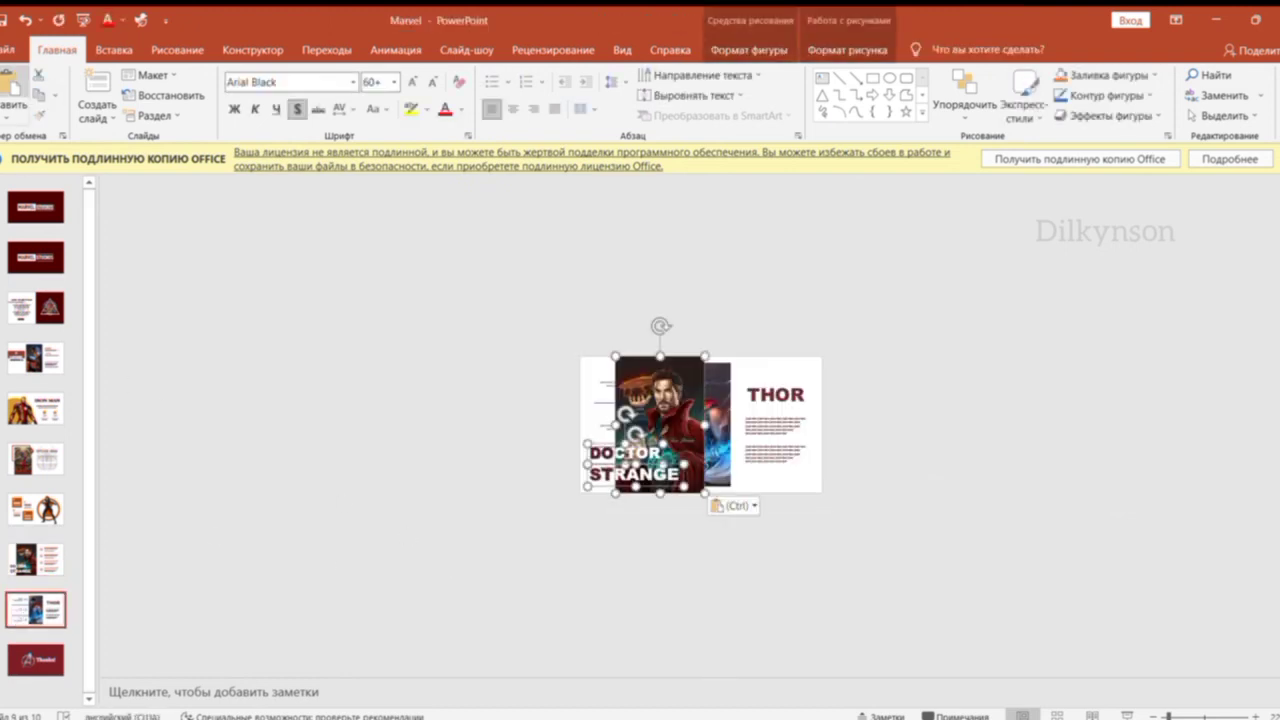
key(Up)
key(Up)
key(Up)
key(Up)
key(Up)
key(Up)
key(Tab)
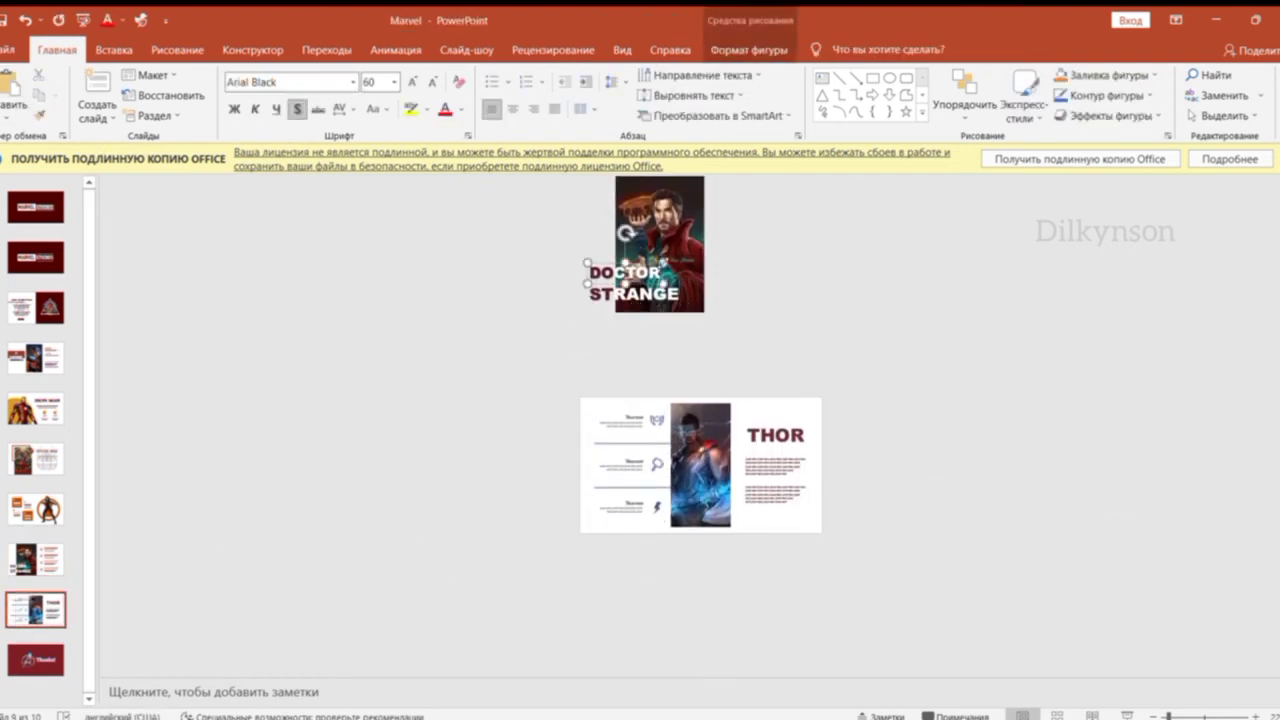
key(Up)
key(Up)
key(Up)
key(Tab)
click(845, 309)
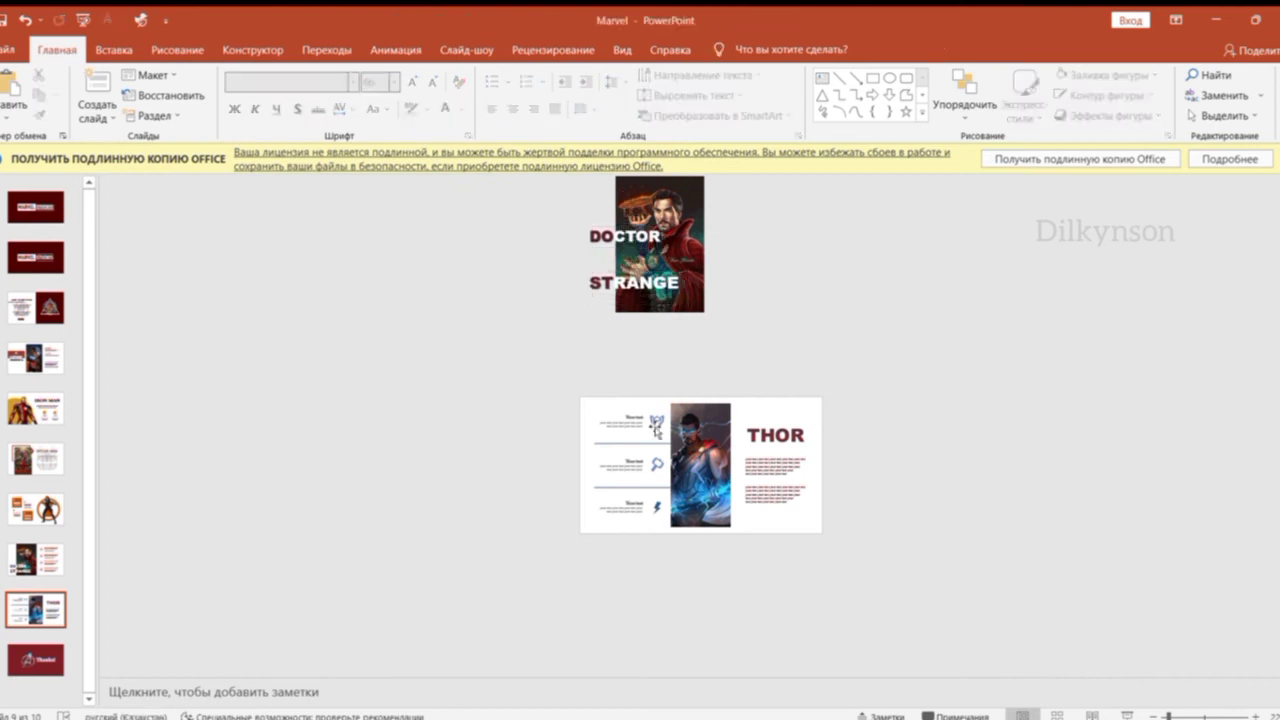
Paste the four red icon-text rows beside the Thor slide, then select the THOR title and text.
click(35, 509)
drag(843, 334, 1165, 500)
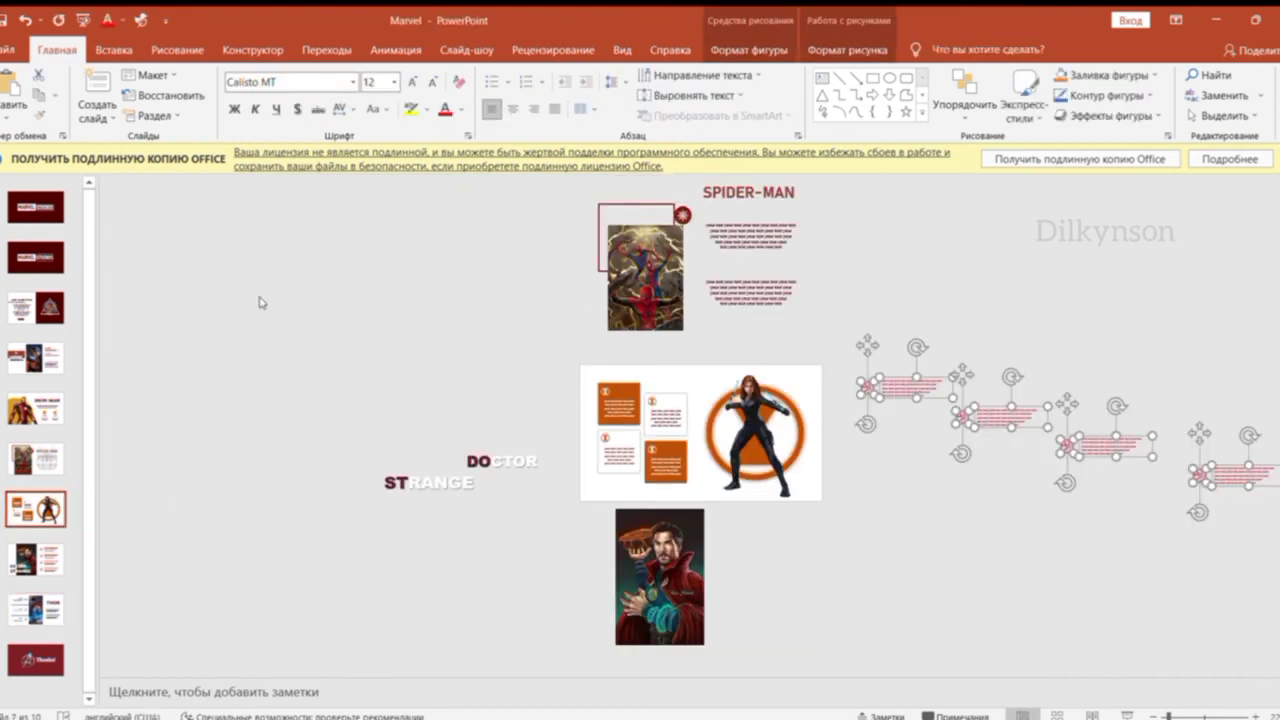
click(35, 94)
click(35, 609)
click(5, 74)
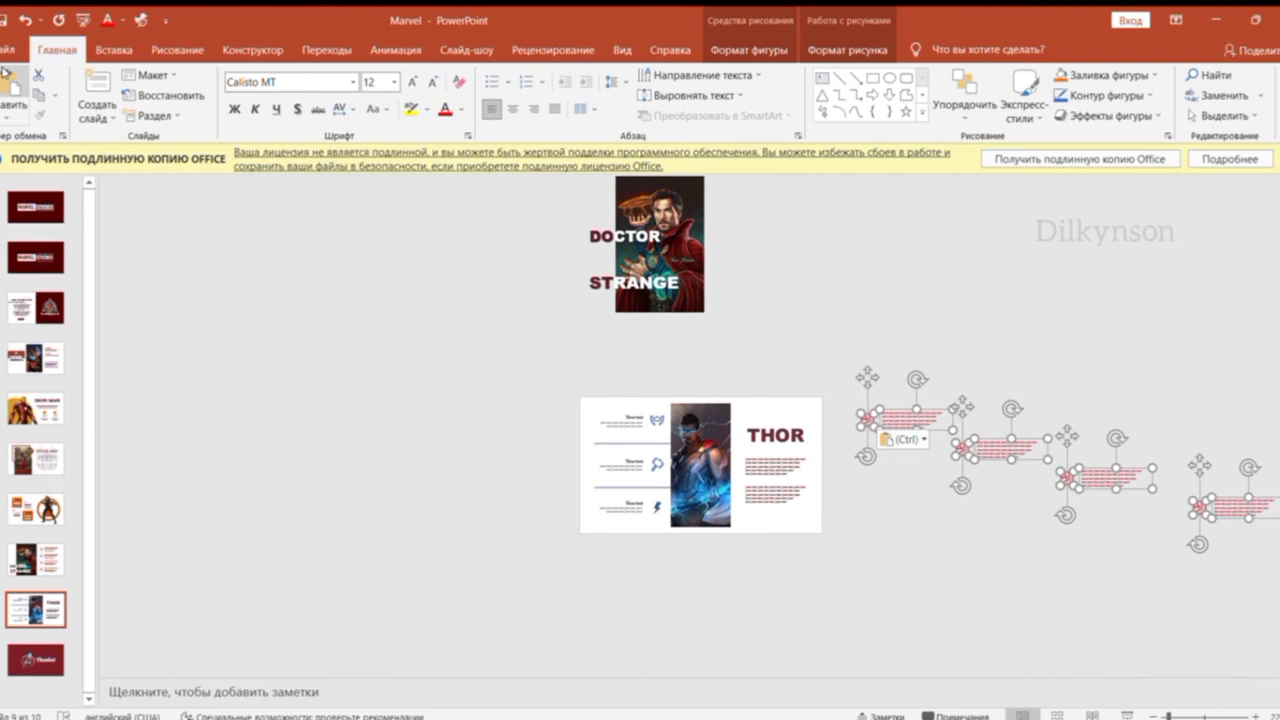
click(477, 511)
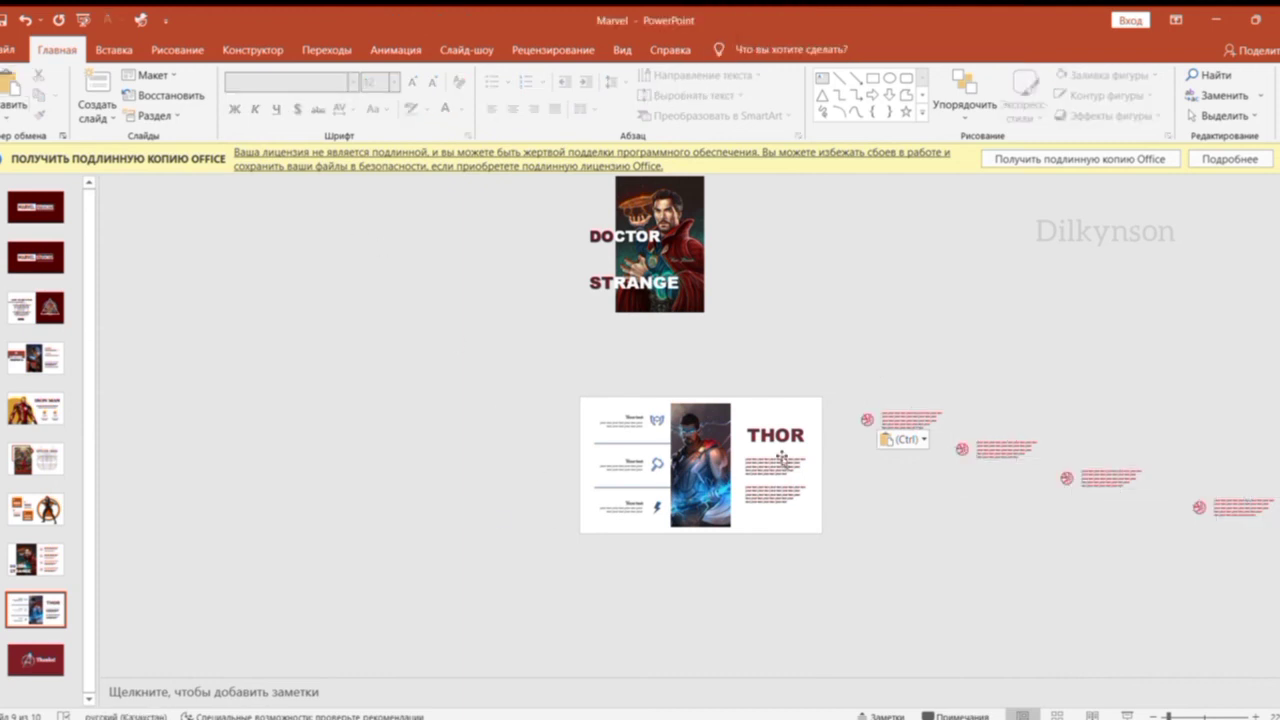
drag(726, 377, 828, 555)
click(35, 559)
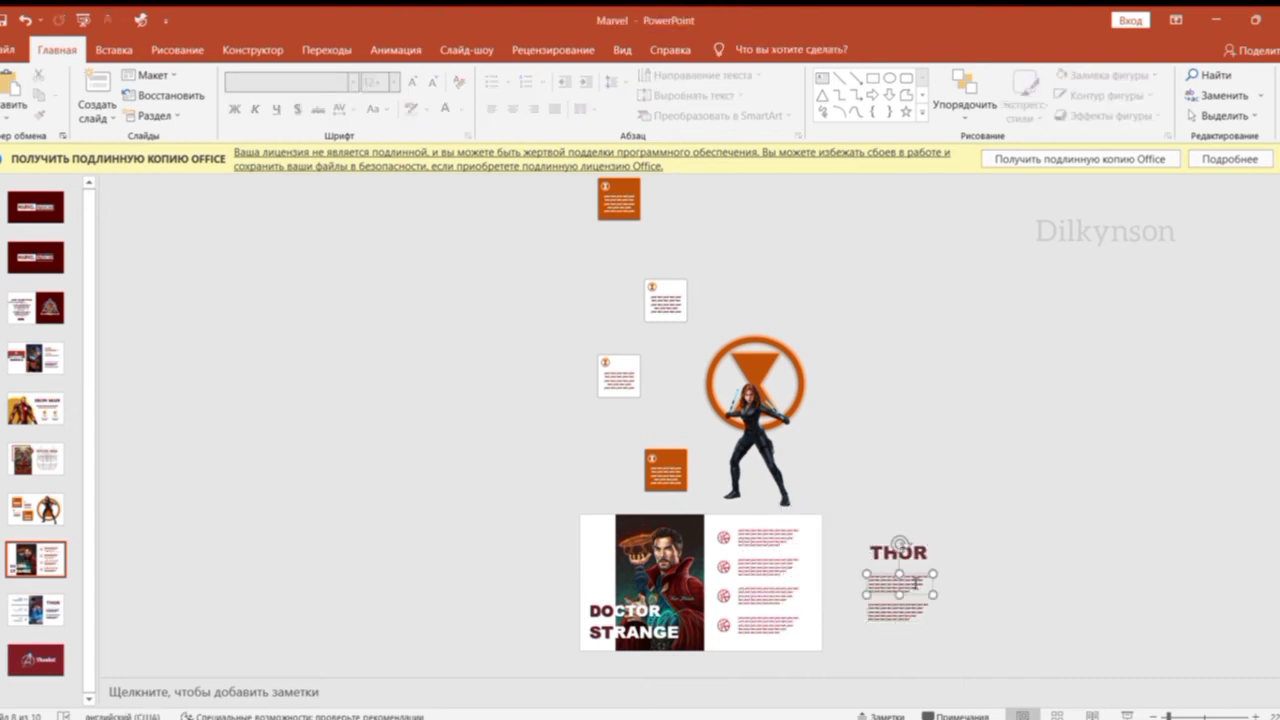
Place the pasted Thor text box beside the THOR heading on the Doctor Strange slide.
drag(970, 588, 905, 617)
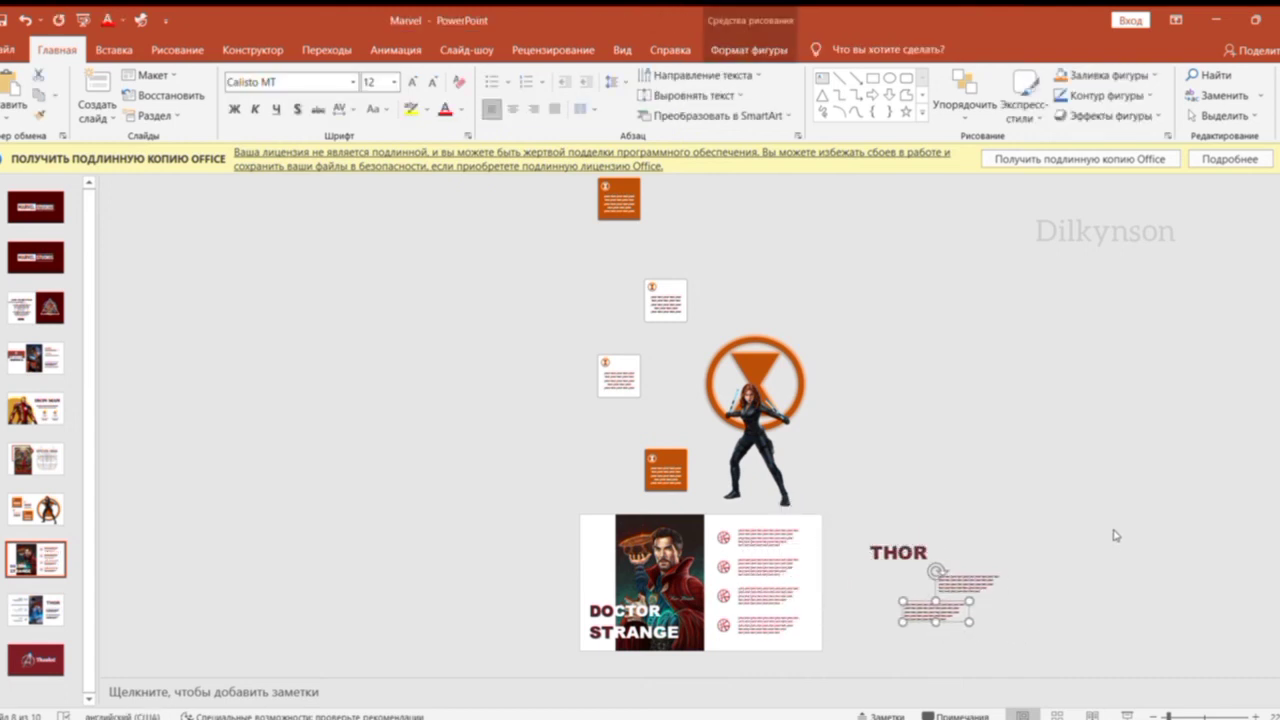
click(1037, 361)
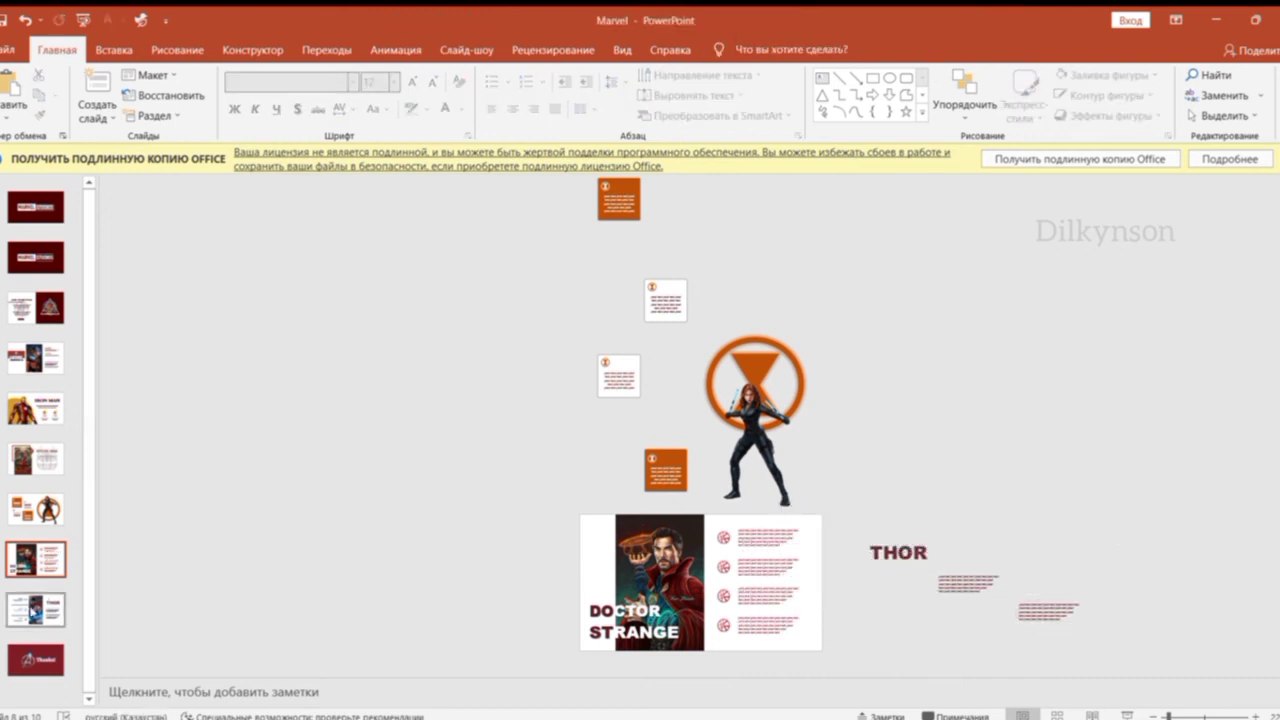
key(Page_Down)
key(Page_Up)
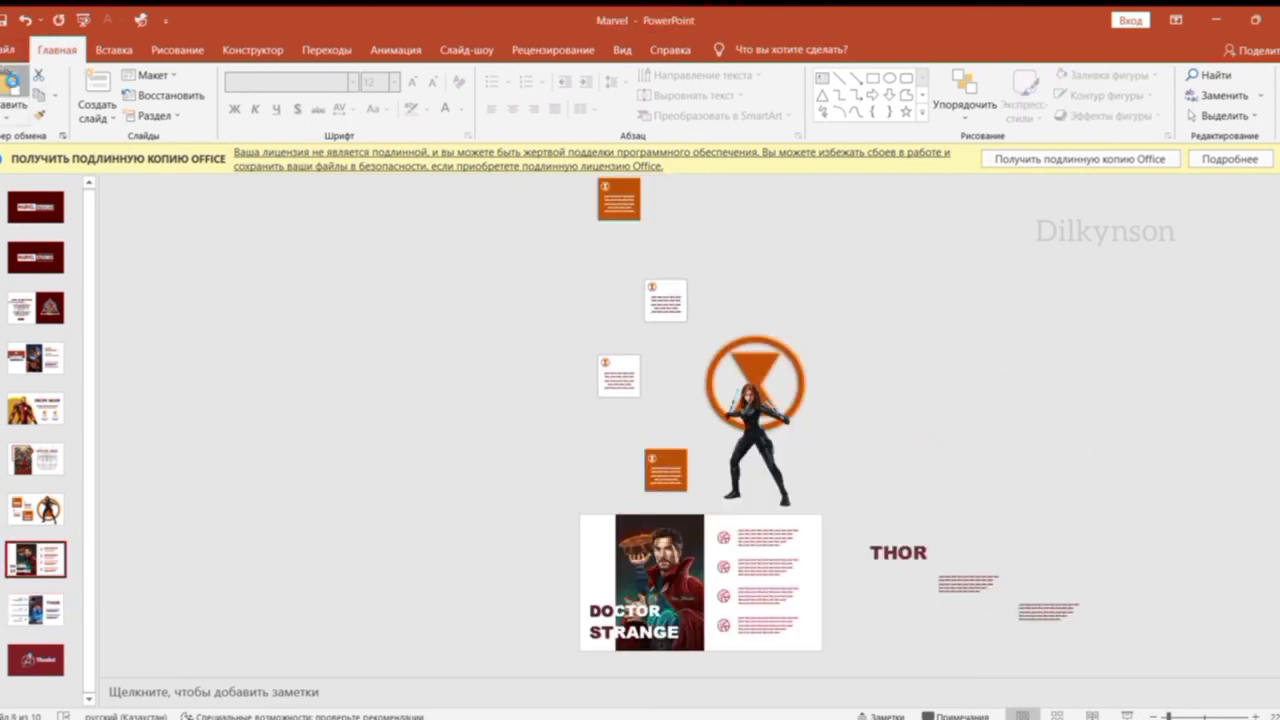
Copy Thor's three icon labels onto the Doctor Strange slide and nudge them left.
key(Page_Down)
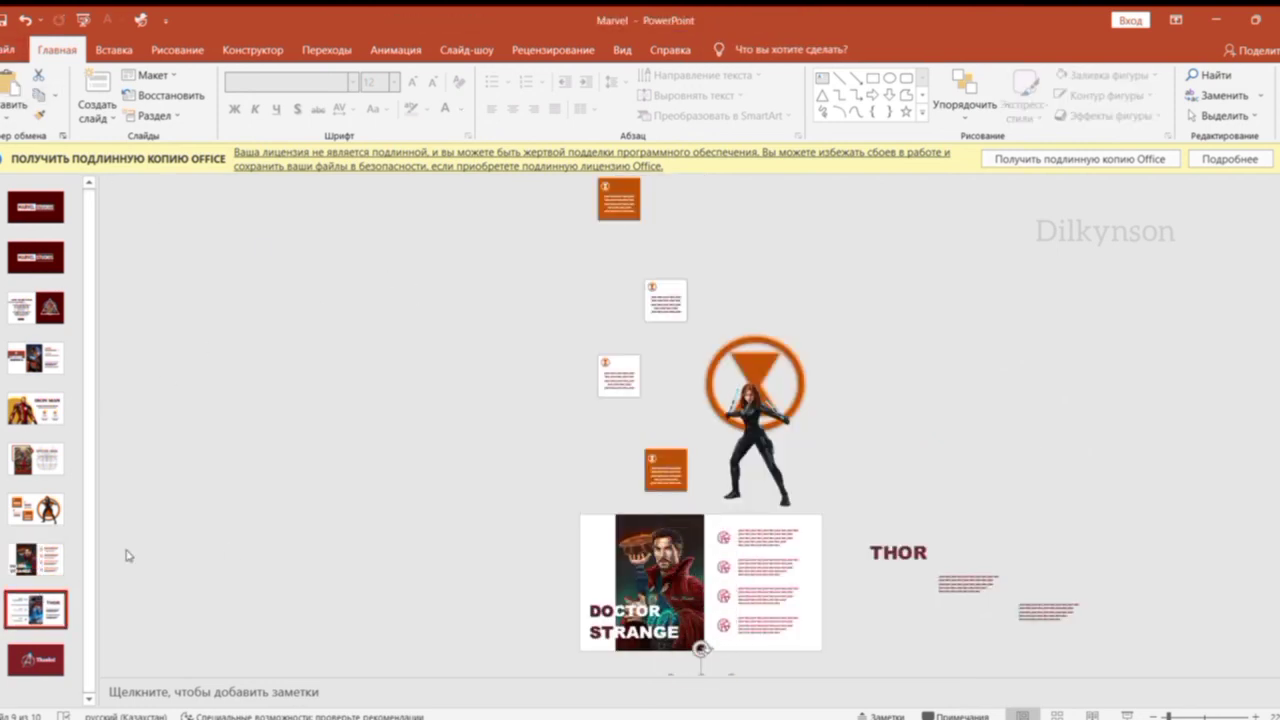
drag(528, 363, 670, 446)
drag(546, 441, 672, 480)
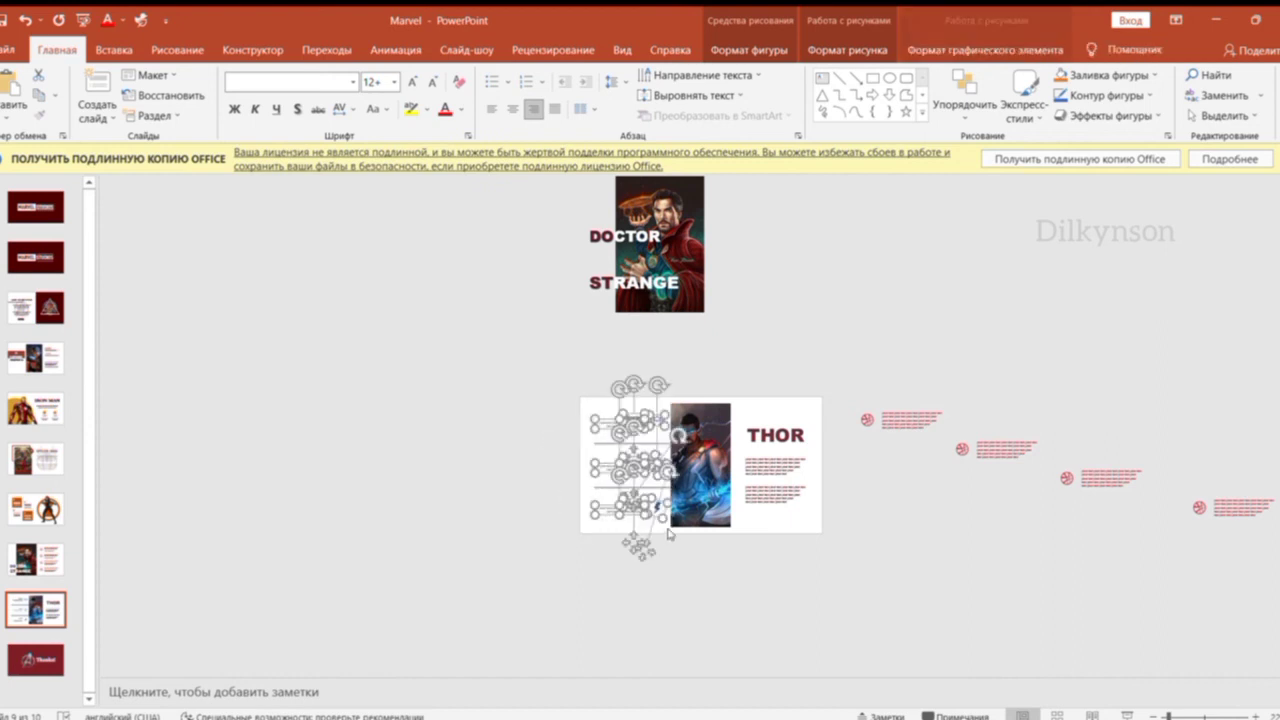
key(ctrl+c)
key(Page_Up)
key(ctrl+v)
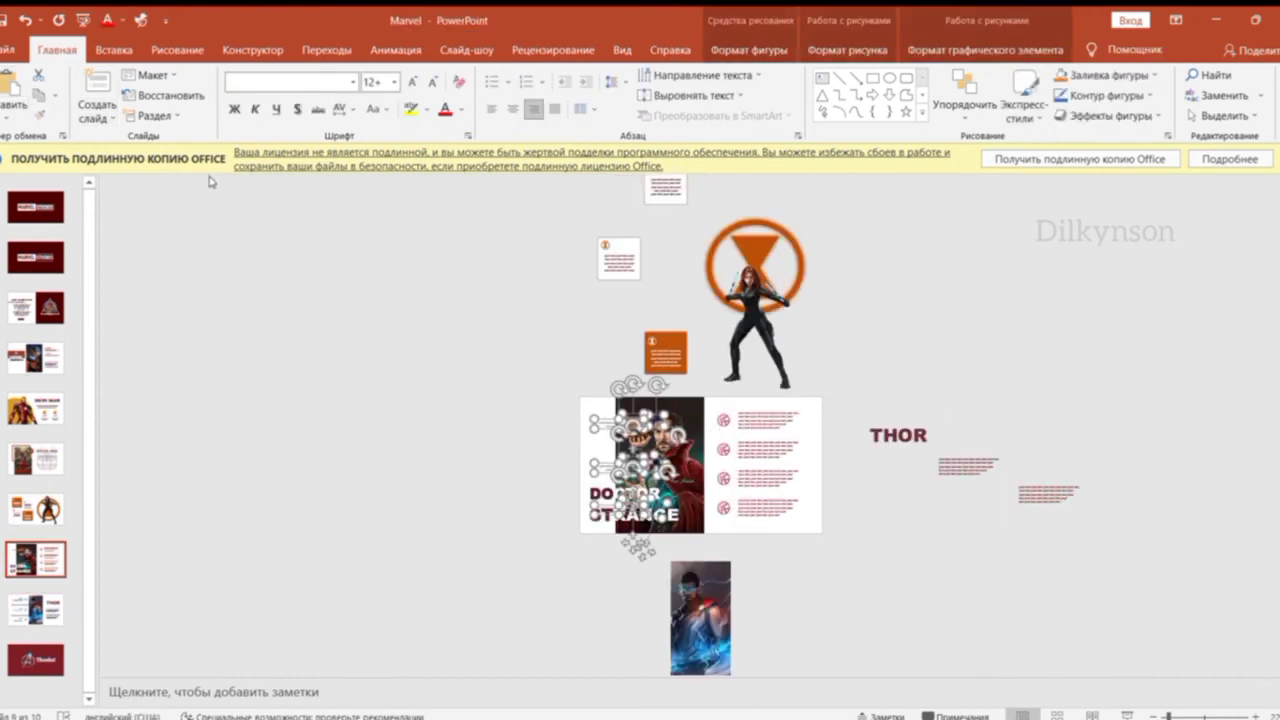
key(Left)
key(Left)
key(Left)
key(Left)
key(Left)
key(Left)
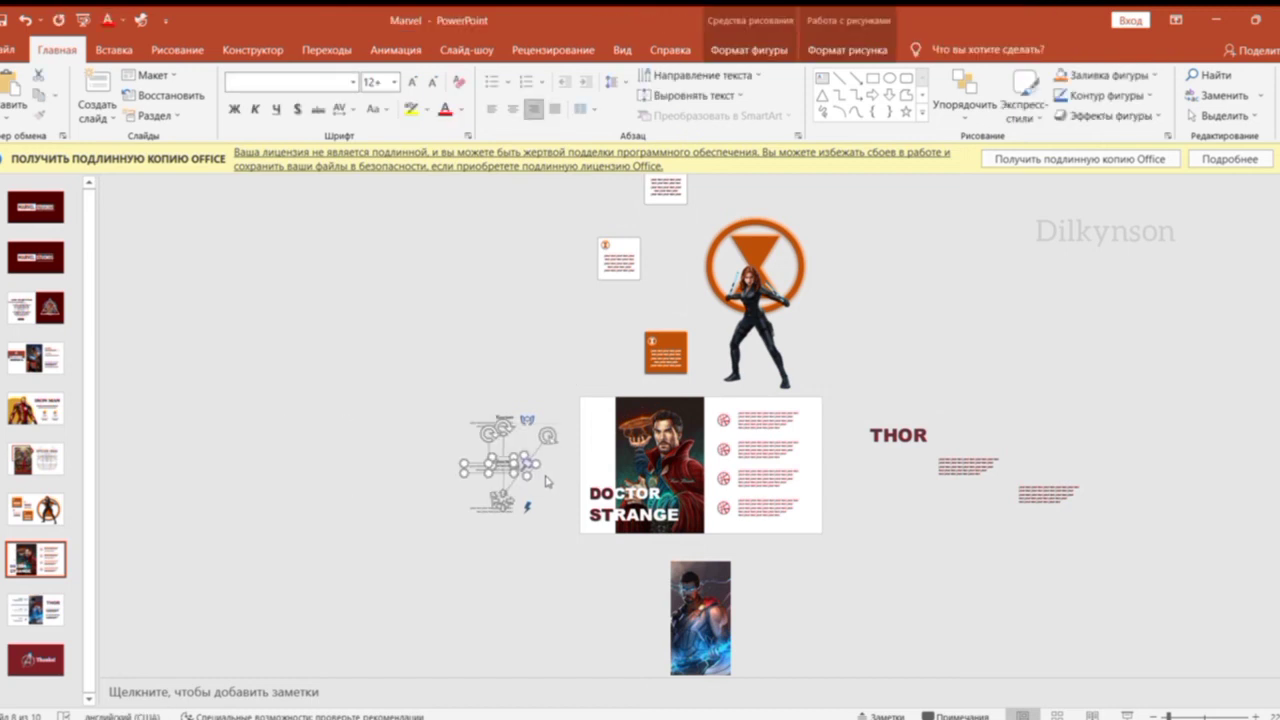
key(Left)
key(Left)
key(Left)
Stagger the icon labels off the left edge and select them with the THOR title and text.
drag(337, 492, 563, 546)
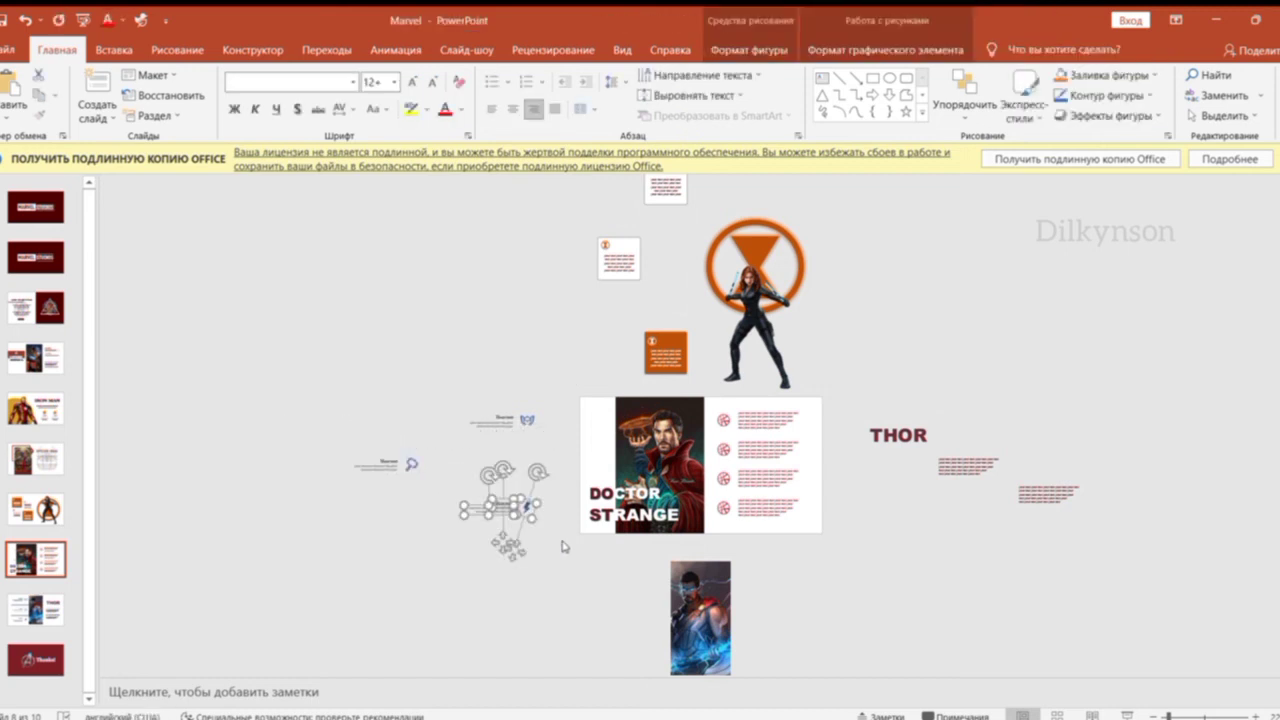
key(Left)
key(Left)
key(Left)
key(Left)
key(Left)
key(Left)
key(Delete)
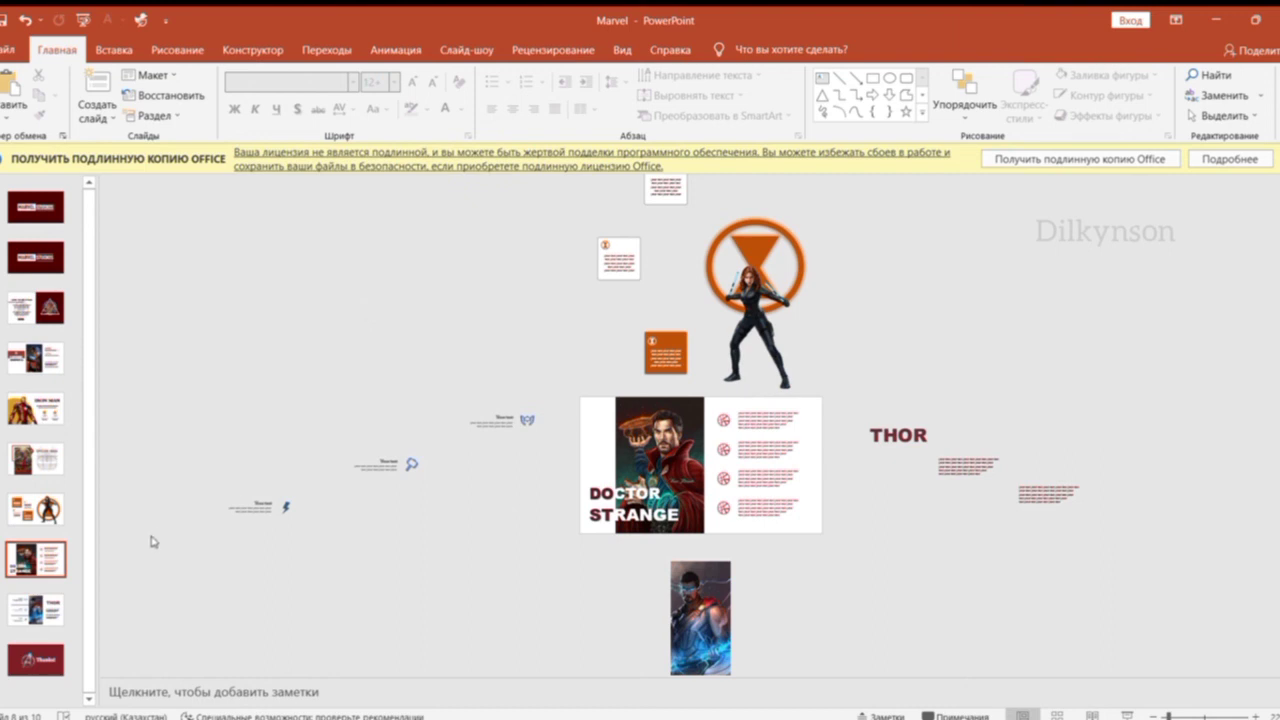
drag(180, 318, 540, 598)
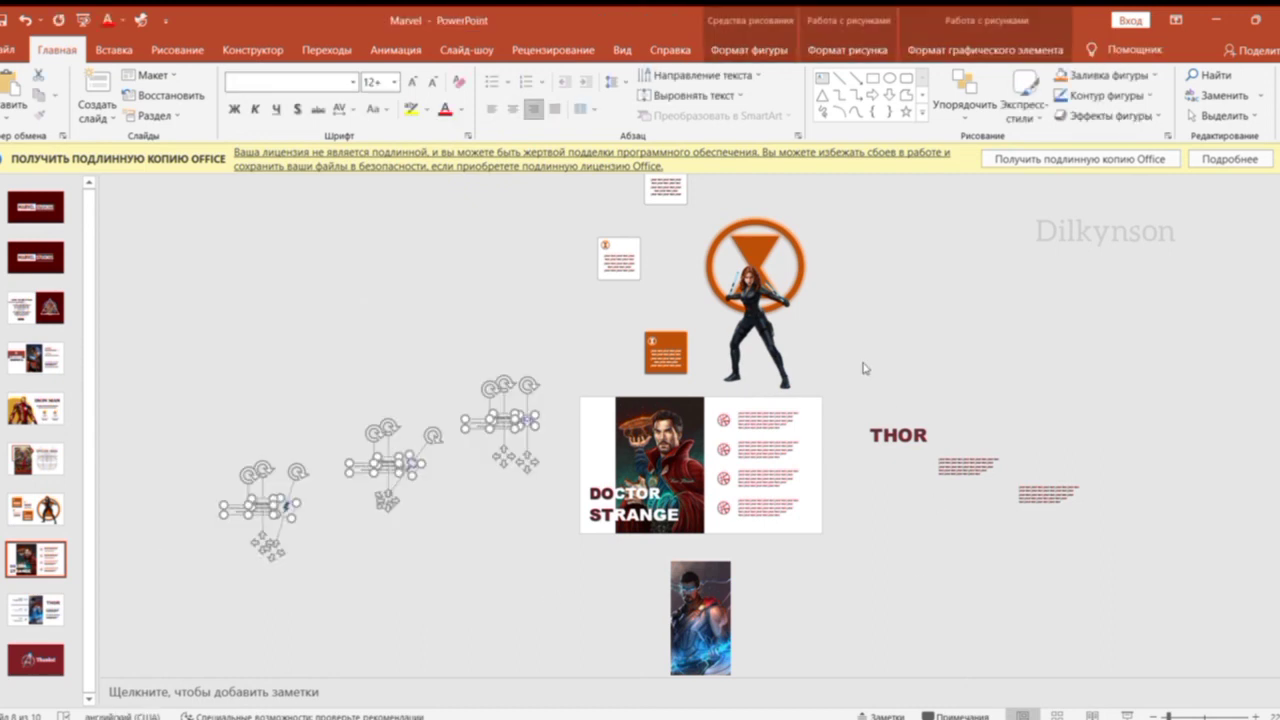
drag(862, 364, 1127, 557)
click(38, 94)
Paste Thor's picture onto the Thanks slide and nudge it up above the slide.
click(36, 659)
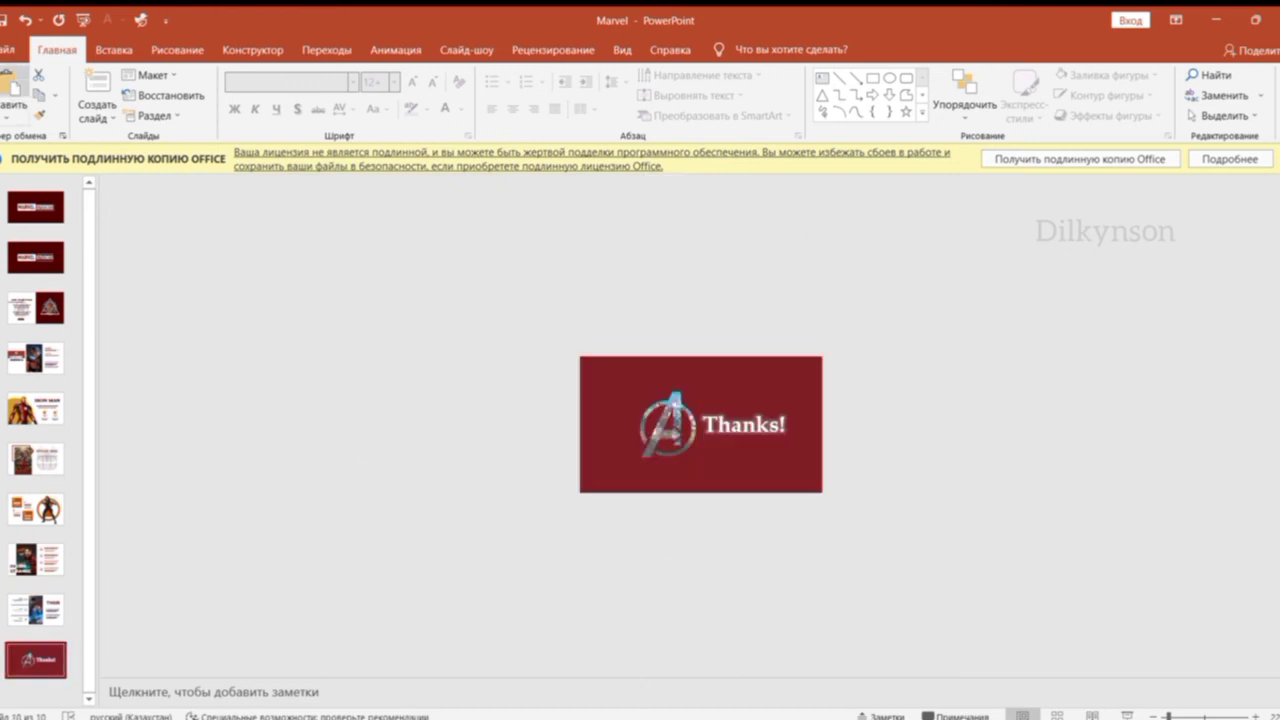
key(ctrl+v)
click(36, 609)
click(672, 452)
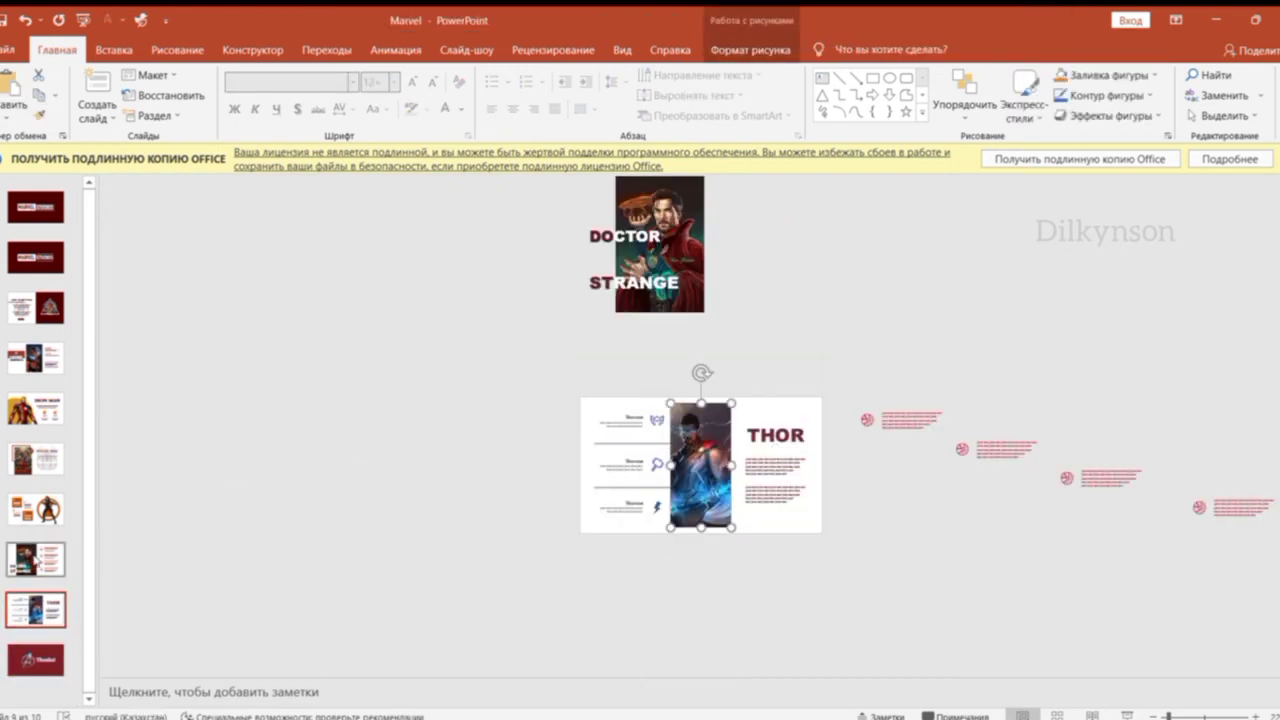
click(36, 659)
key(ctrl+v)
key(Up)
key(Up)
key(Up)
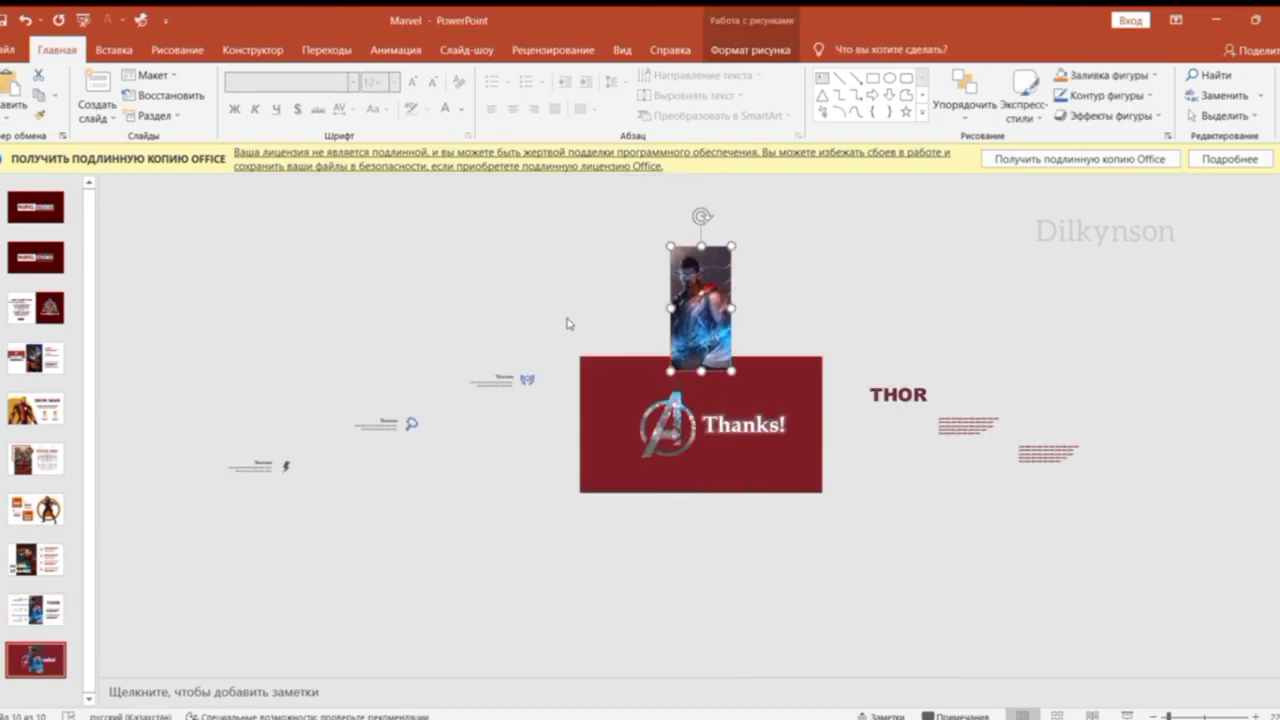
key(Up)
key(Up)
key(Up)
Copy the Avengers logo and Thanks! onto the Thor slide, moving the logo off its left edge.
drag(591, 360, 800, 475)
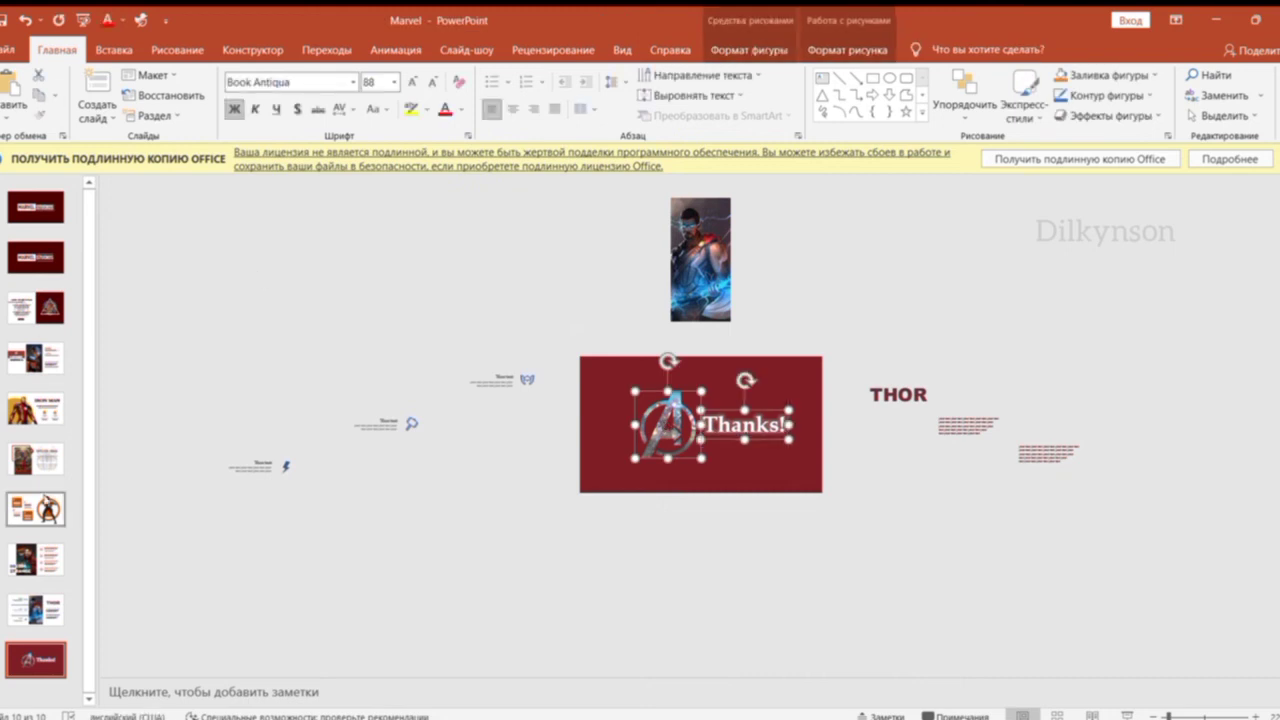
key(ctrl+c)
click(36, 609)
key(ctrl+v)
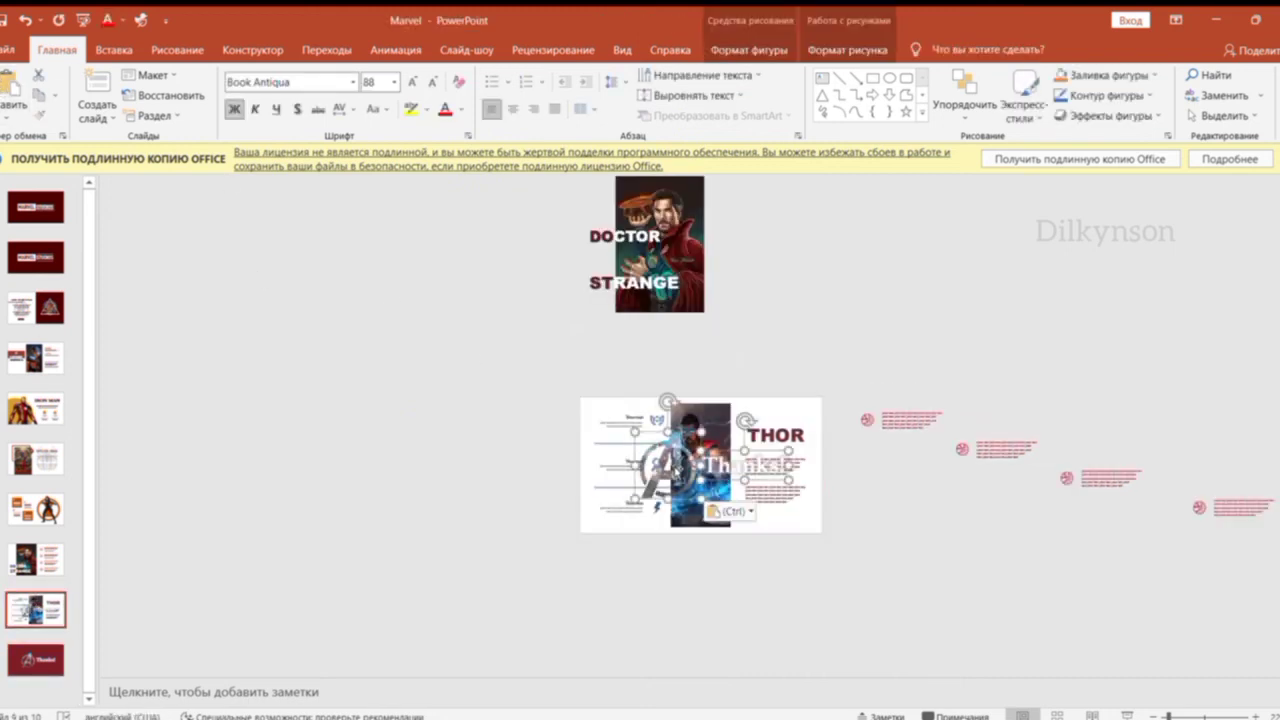
click(813, 497)
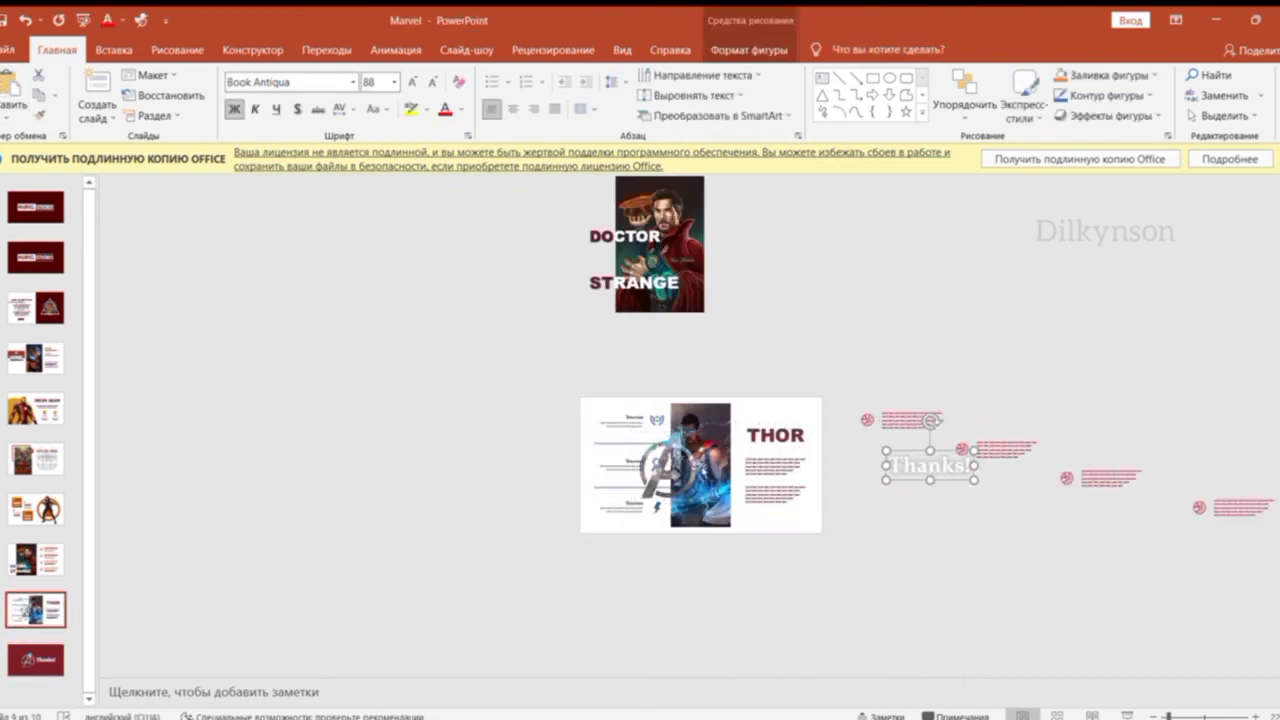
click(685, 470)
drag(685, 470, 458, 470)
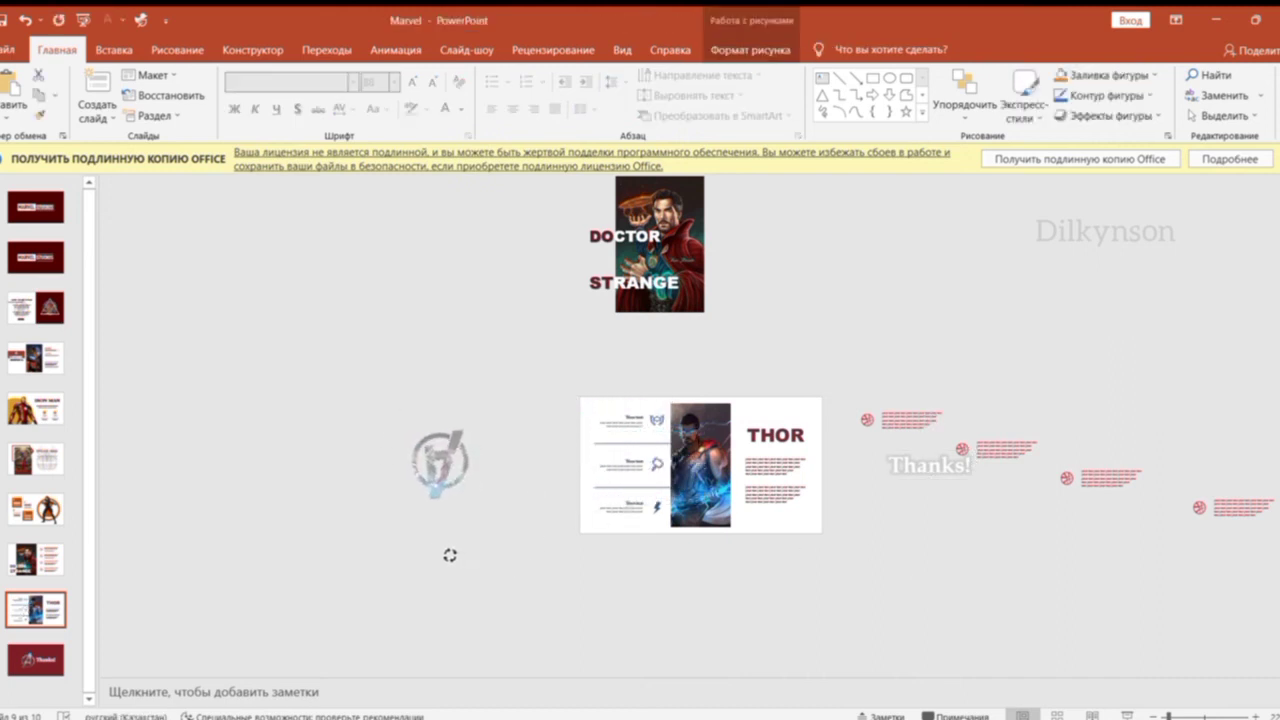
click(537, 585)
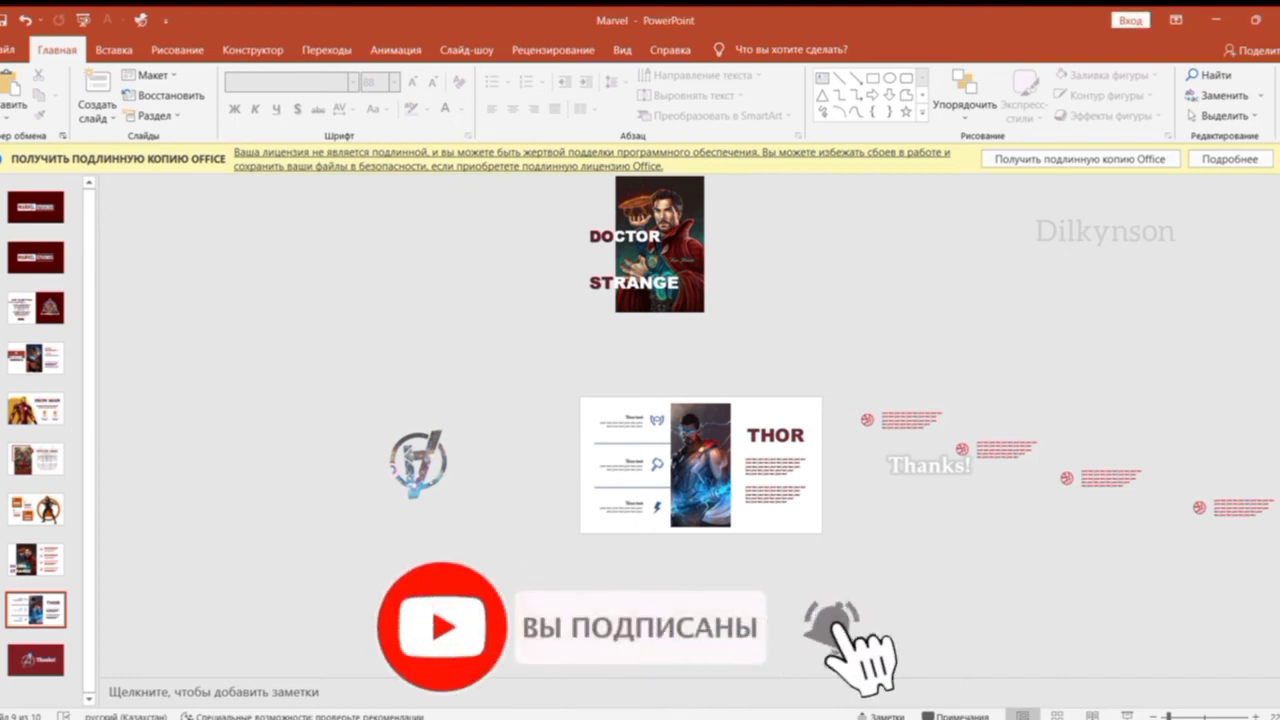
Apply the Morph transition to all ten slides and start the slideshow with F5.
click(35, 208)
shift+click(32, 470)
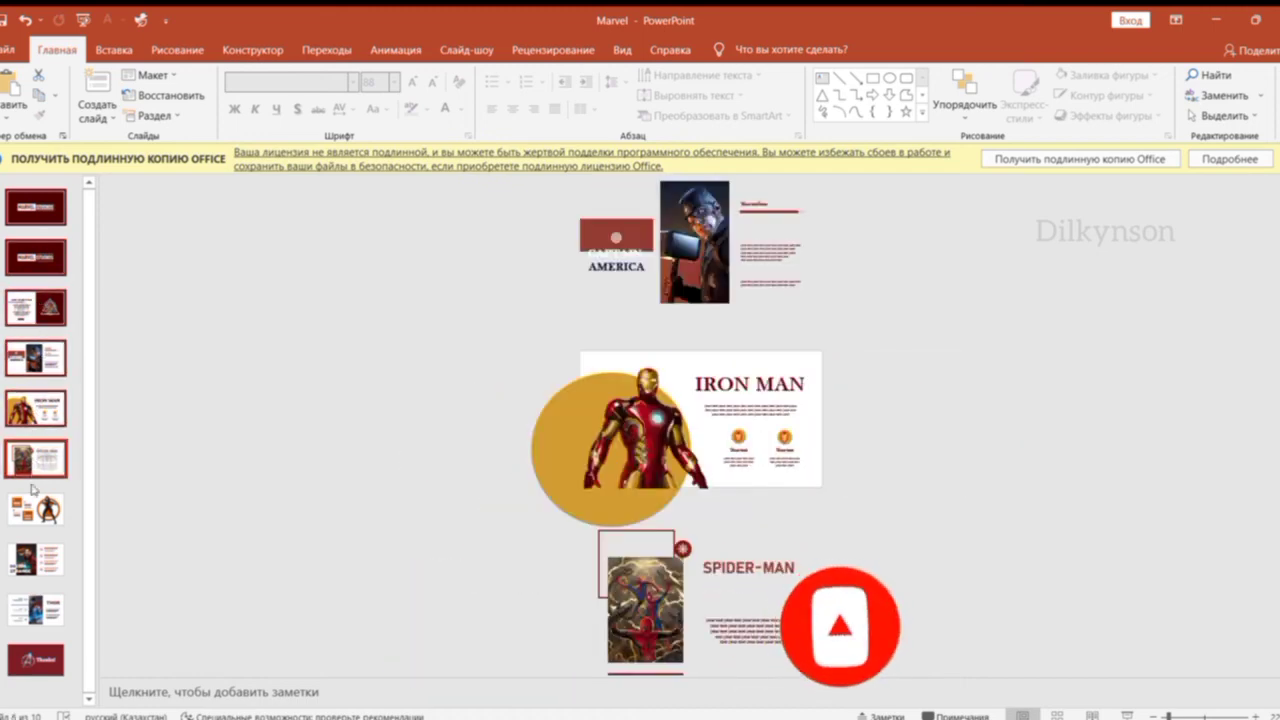
shift+click(35, 660)
click(327, 49)
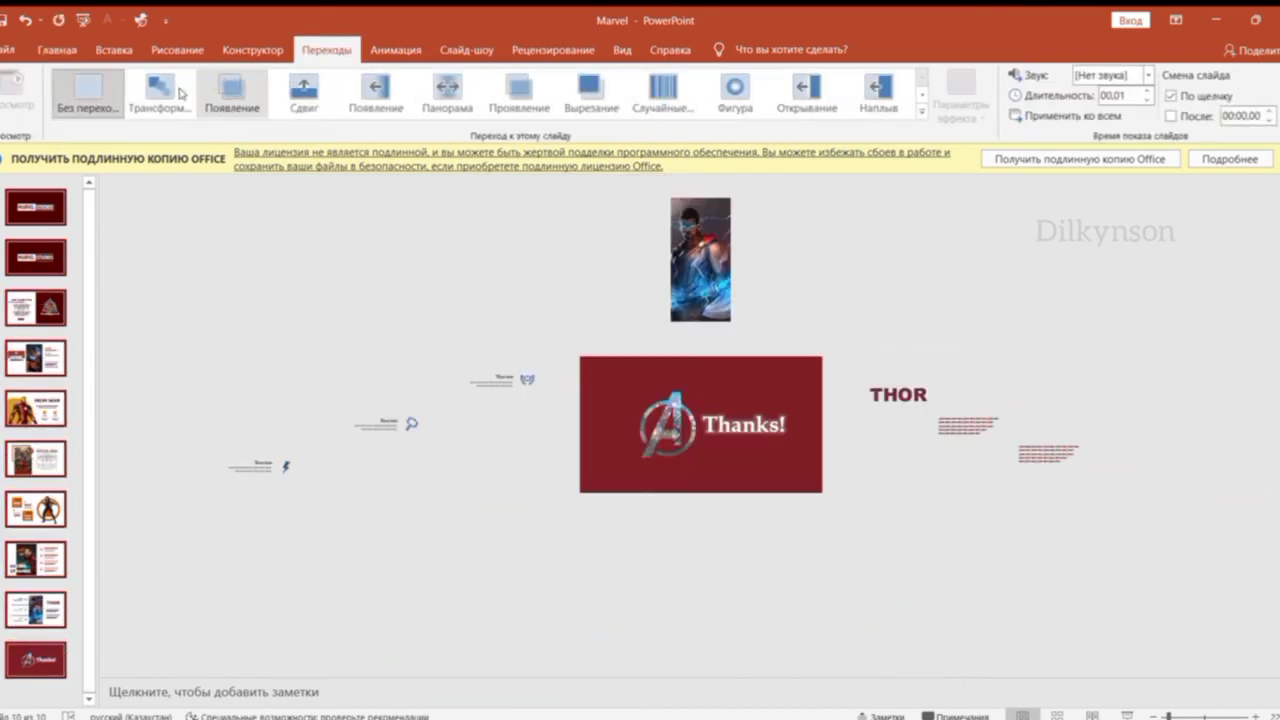
click(163, 94)
key(F5)
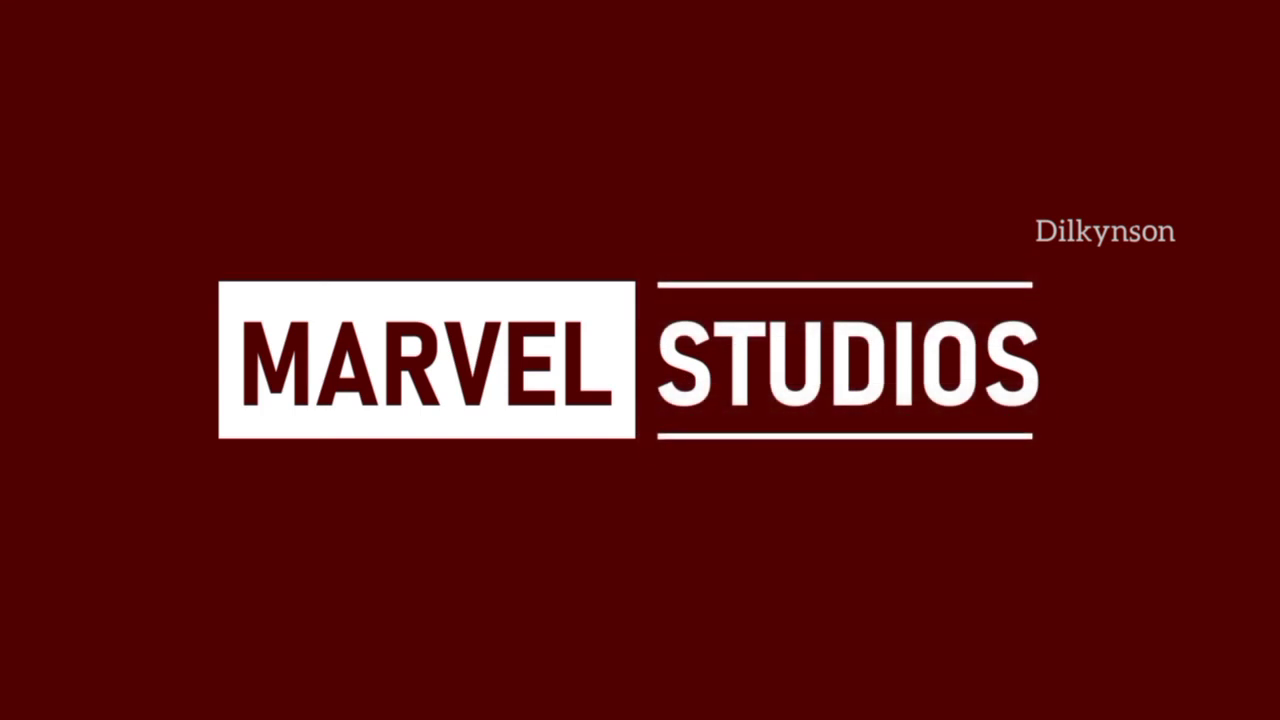
Advance five slides past ADD YOUR TITLE, Captain America, Iron Man and Spider-Man to Black Widow.
key(Right)
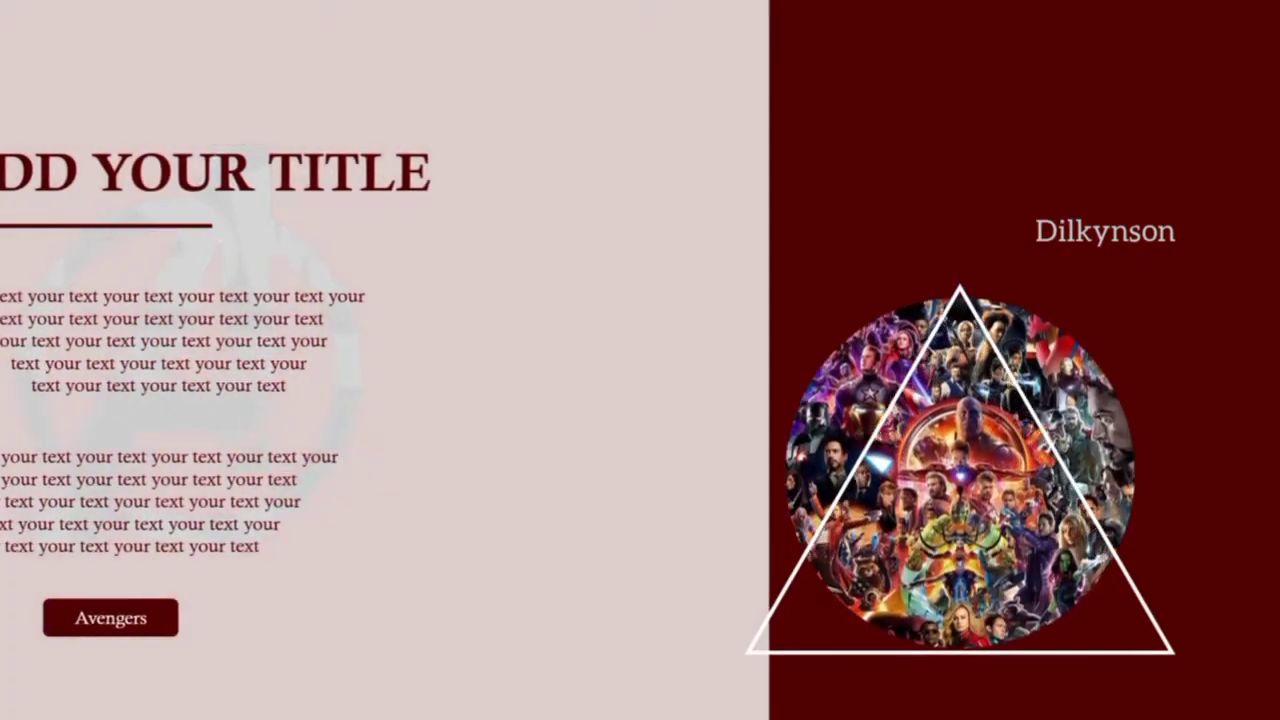
key(Right)
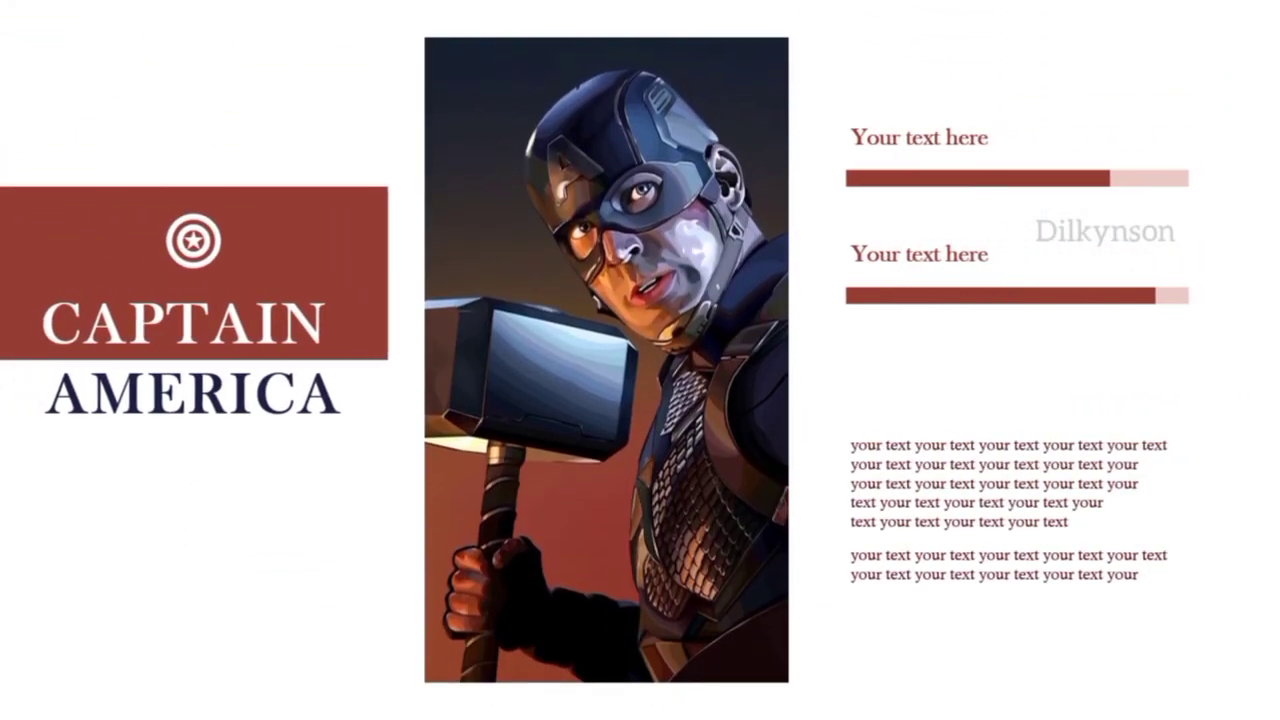
key(Right)
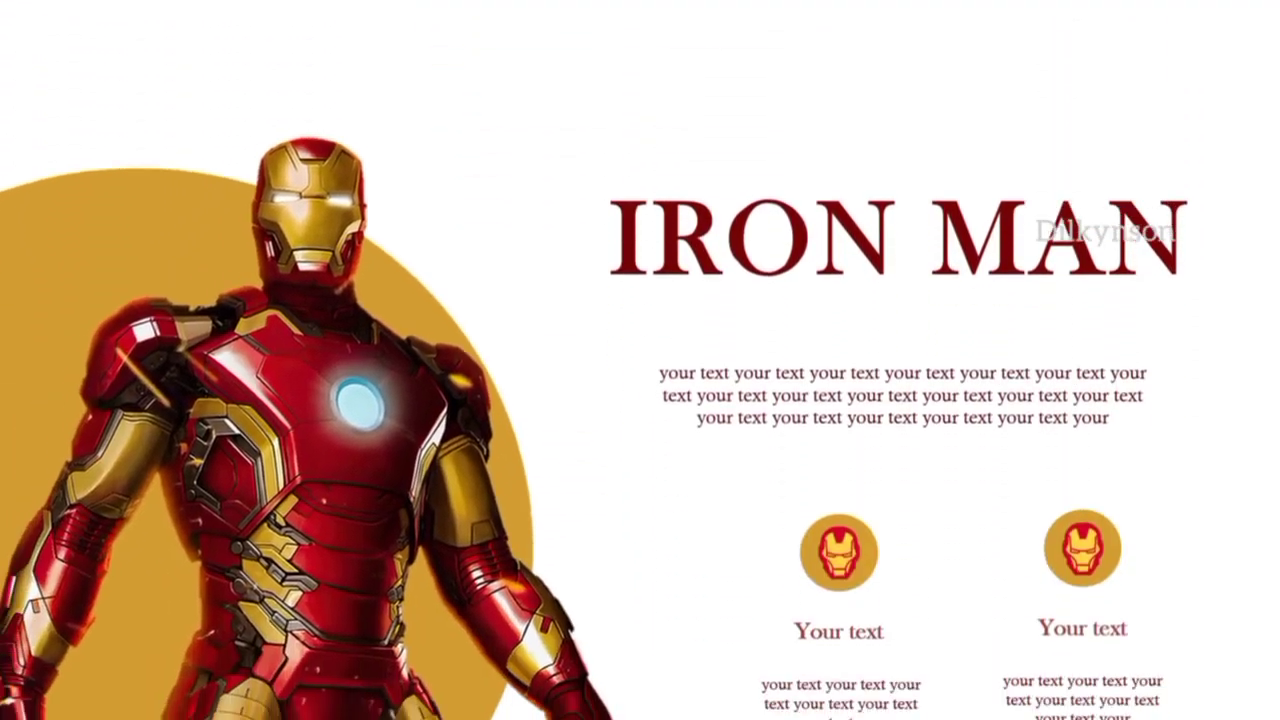
key(Right)
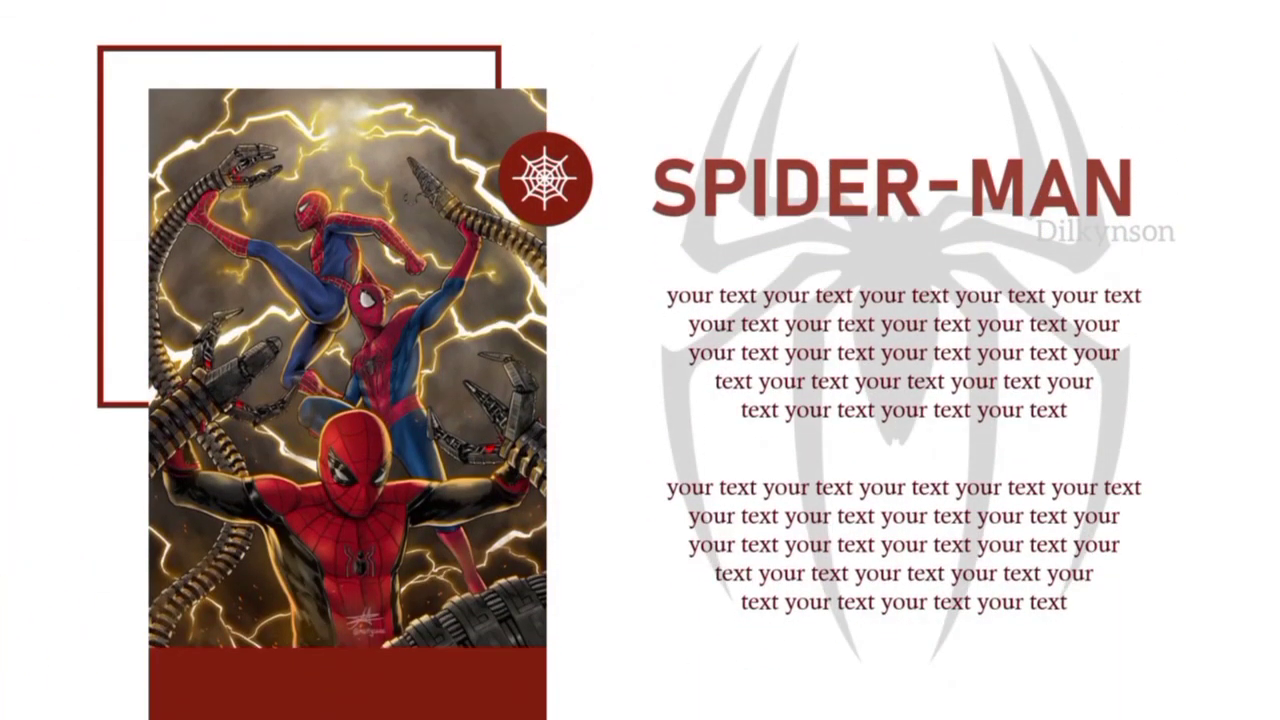
key(Right)
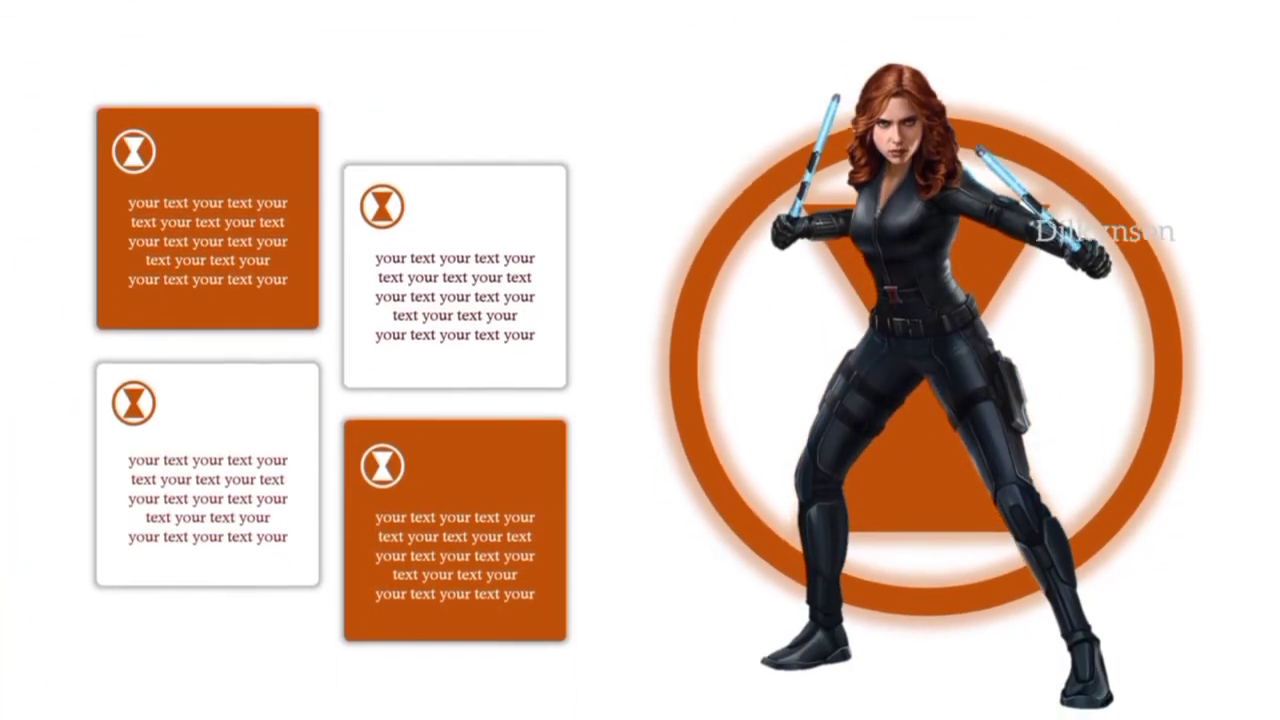